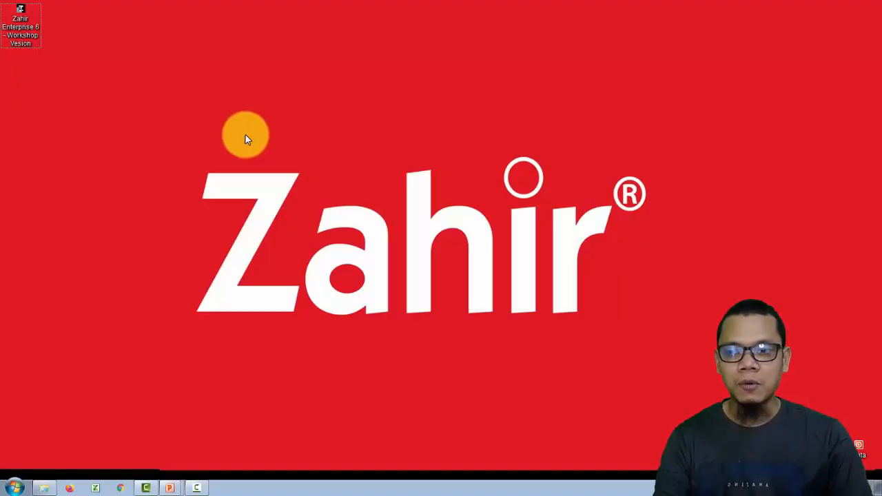
Start a new data file in Zahir Accounting and, after consulting the balance sheet slide, enter PT Sumber Rezeki as the company name.
double_click(18, 25)
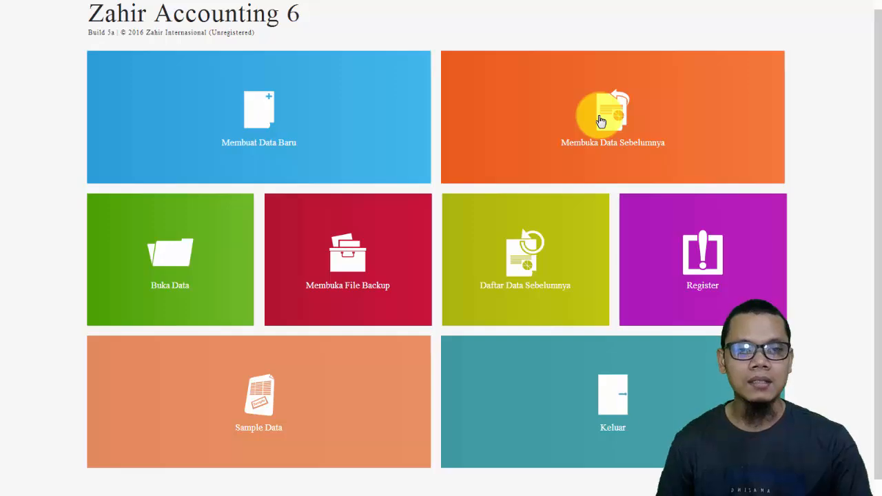
click(252, 133)
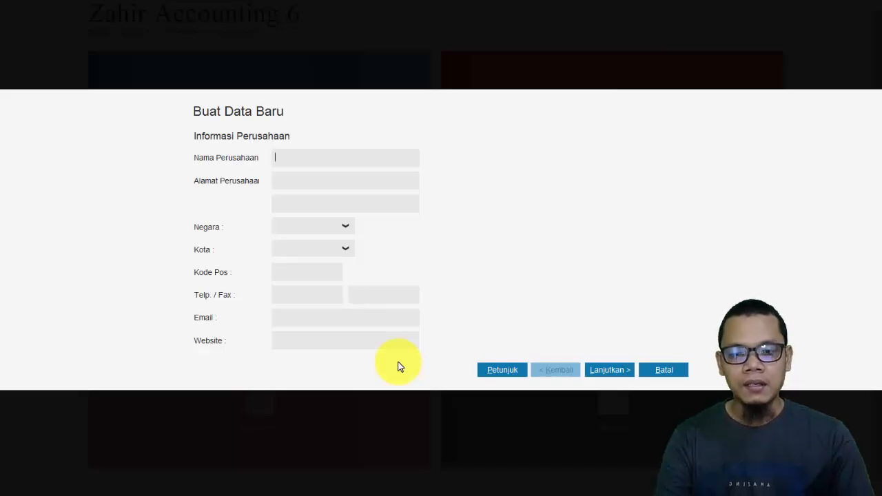
key(alt+Tab)
key(alt+Tab)
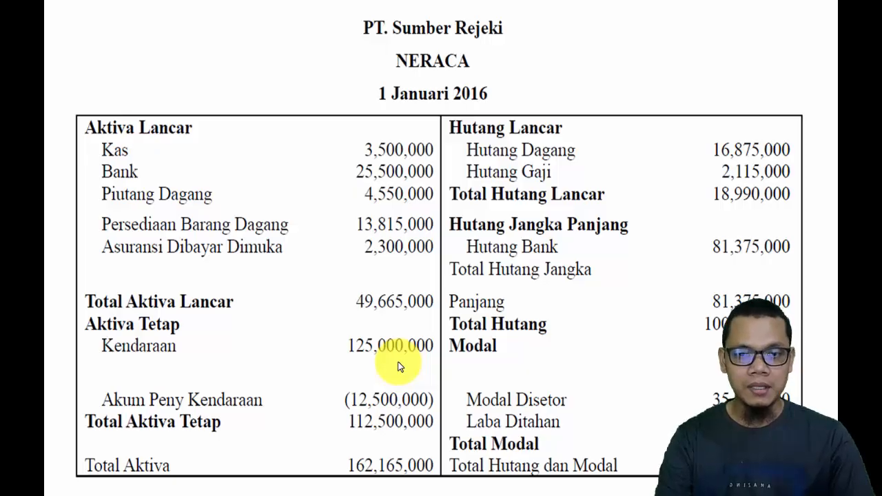
key(alt+Tab)
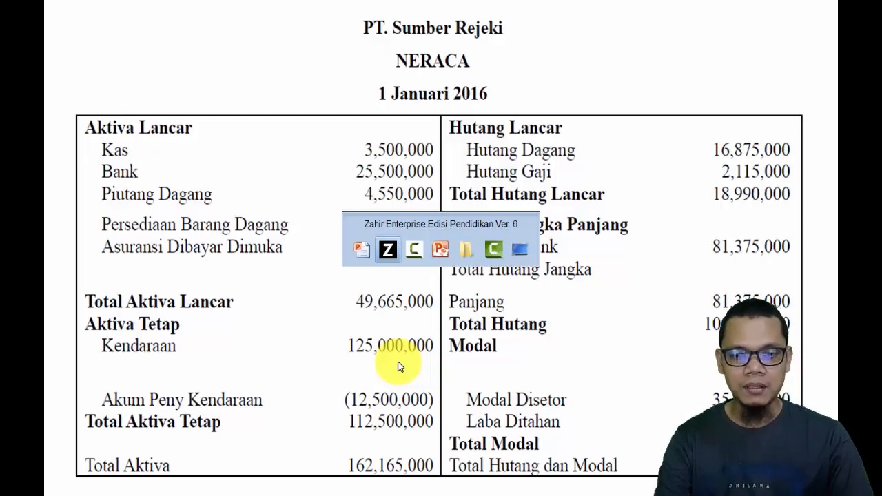
text(P)
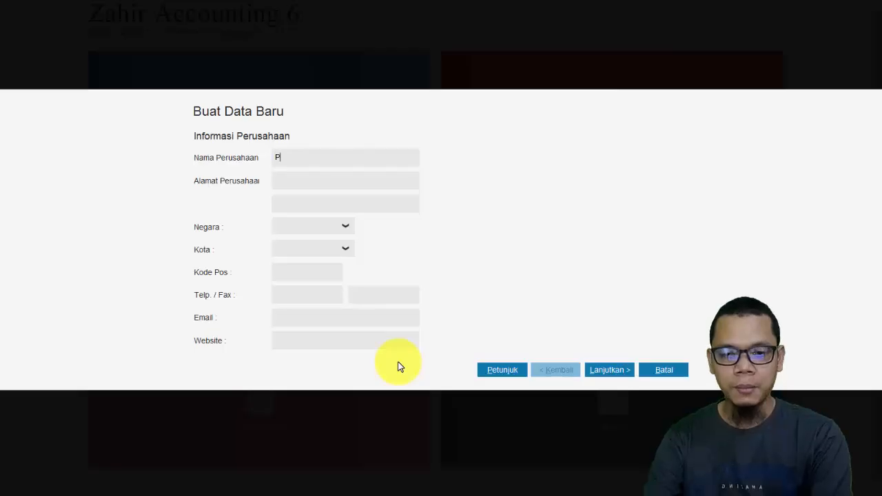
text(T Sumber REj)
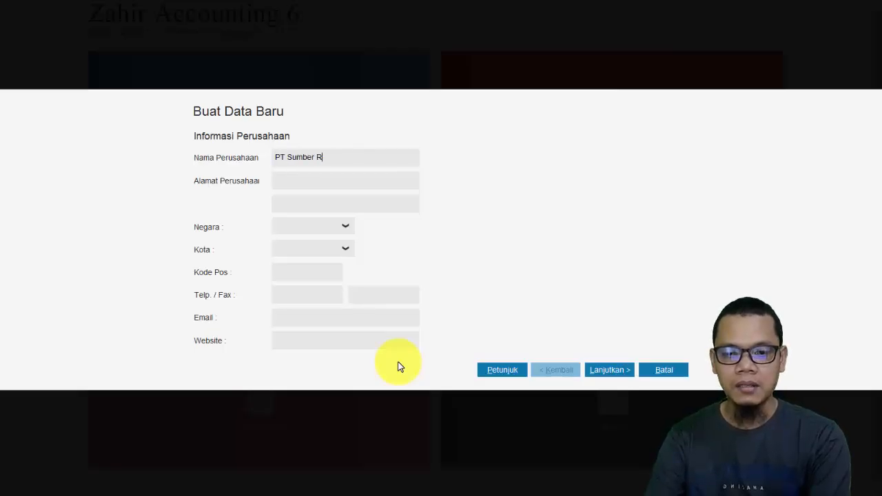
key(BackSpace)
key(BackSpace)
text(ezeki)
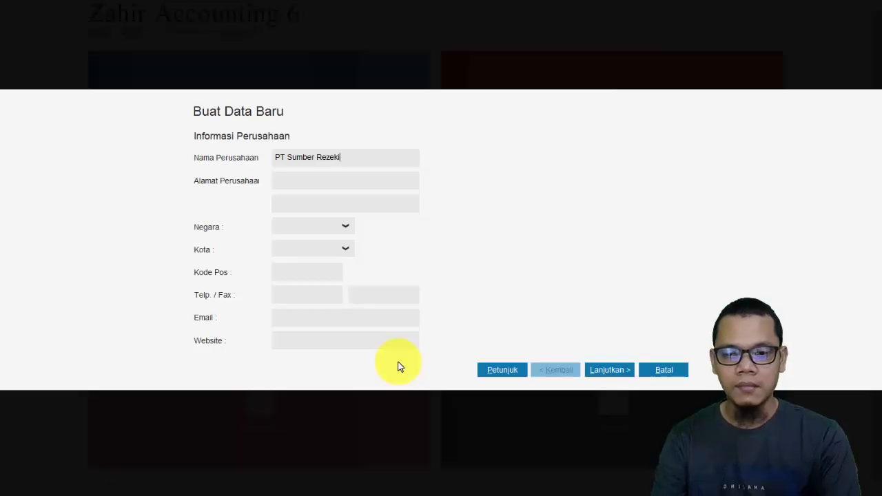
Fill in both lines of the company's address.
click(312, 184)
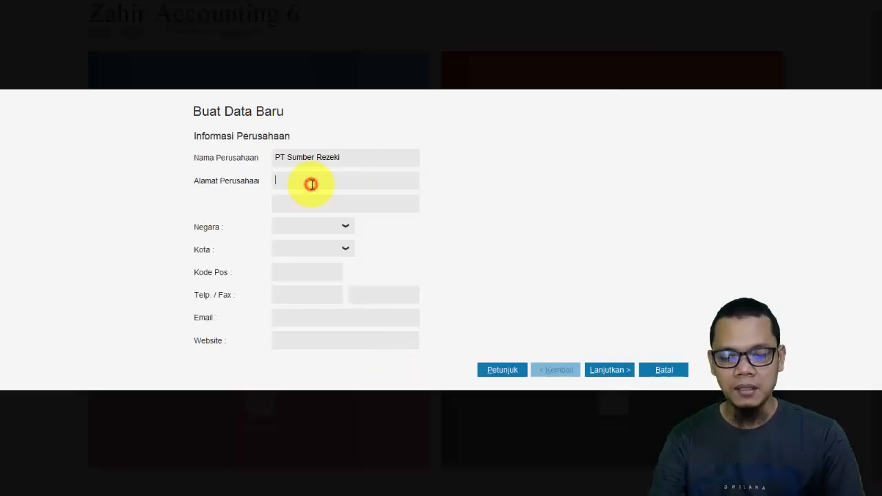
text(Jalan )
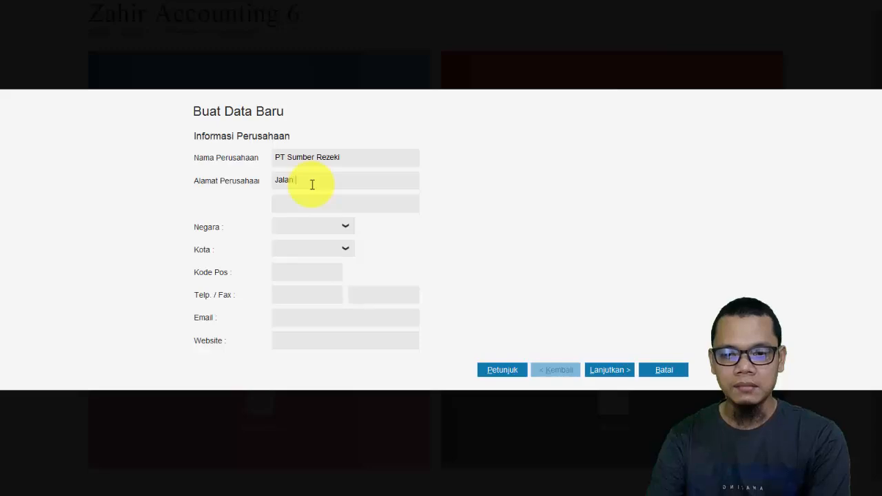
text(Melati)
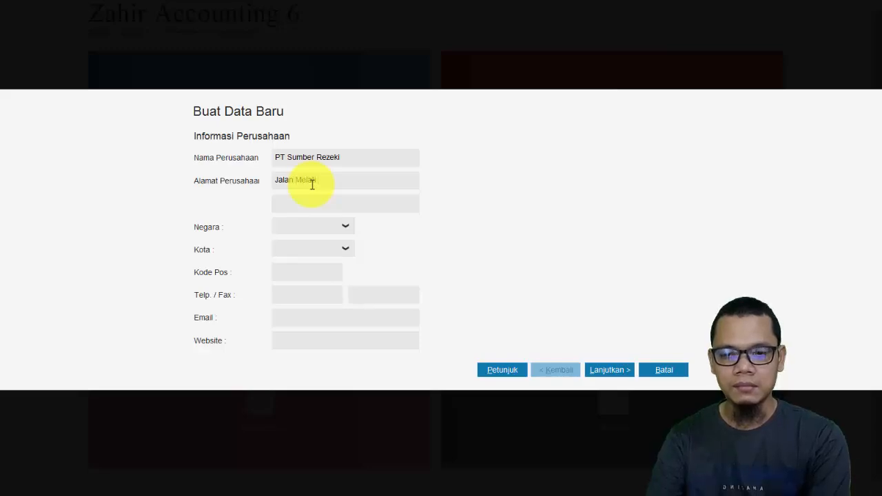
text( II)
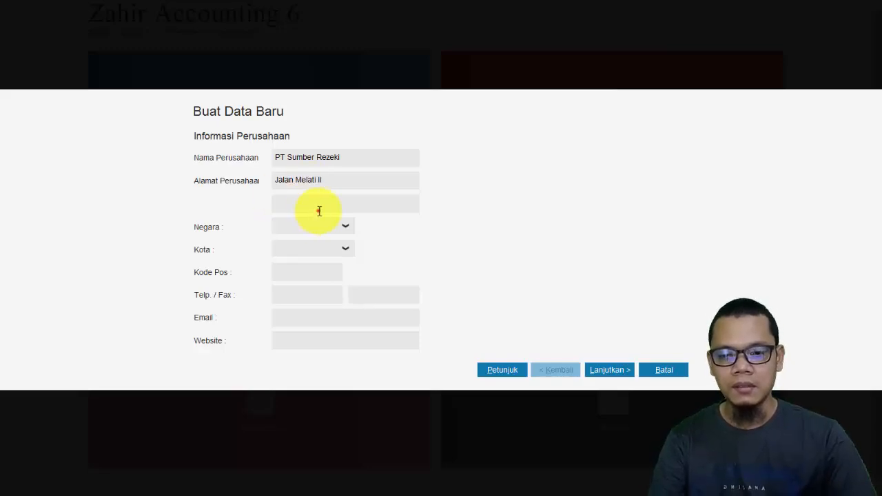
click(319, 211)
text(Jak)
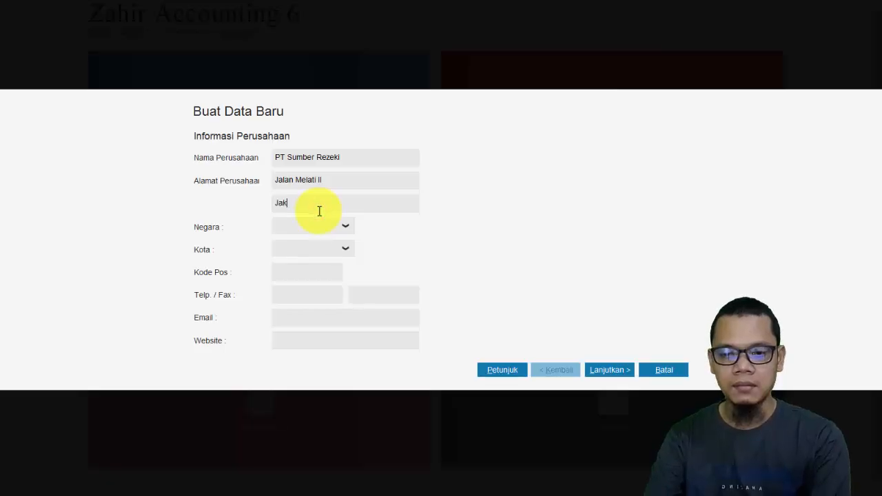
text(arta)
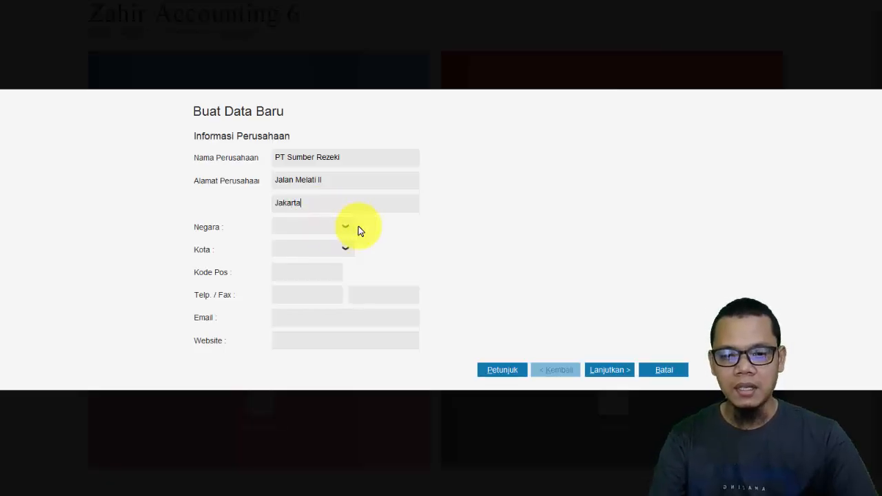
Set the country to Indonesia and the city to Jakarta Selatan, leave the remaining contact fields blank, and continue to the accounting period.
click(348, 226)
click(321, 264)
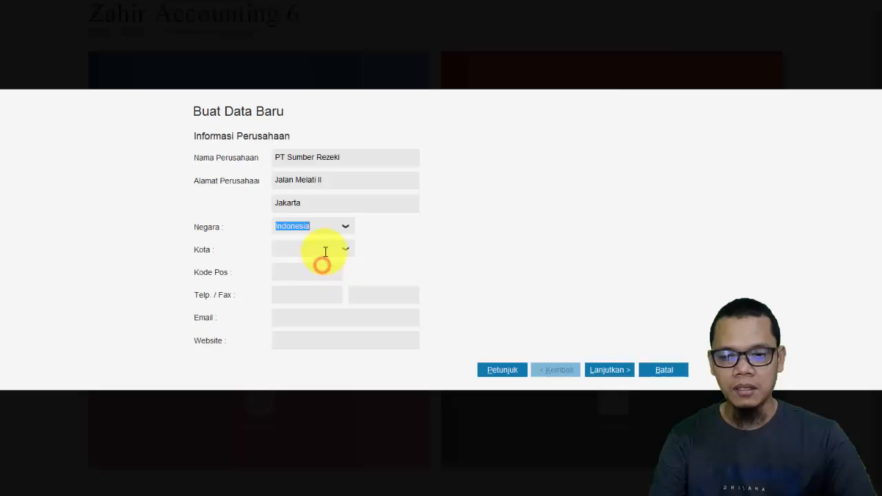
click(323, 249)
text(Jakar)
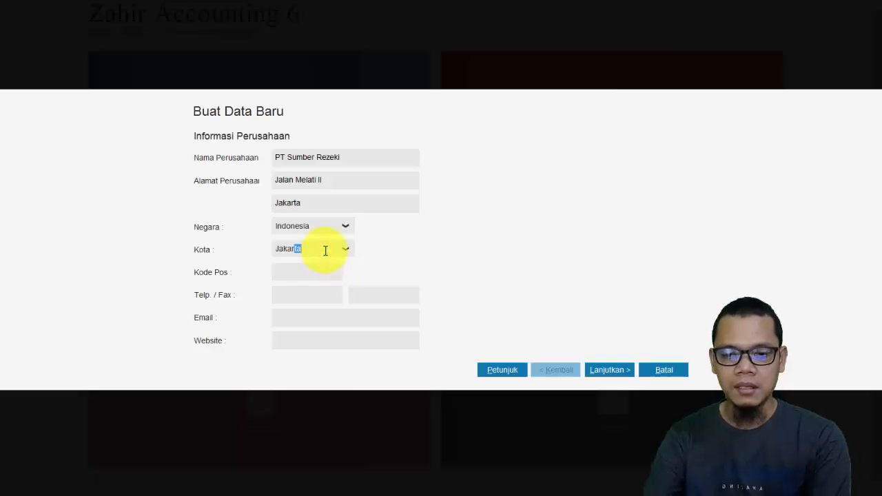
text(ta Selat)
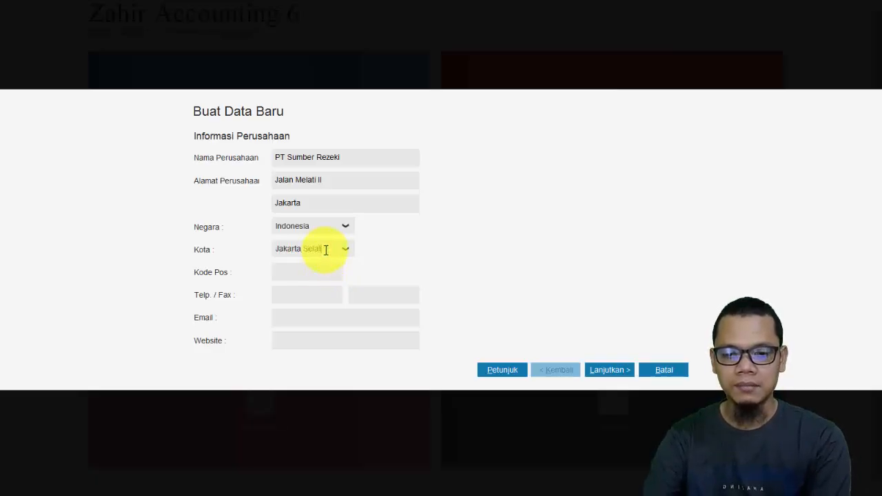
text(an)
click(297, 277)
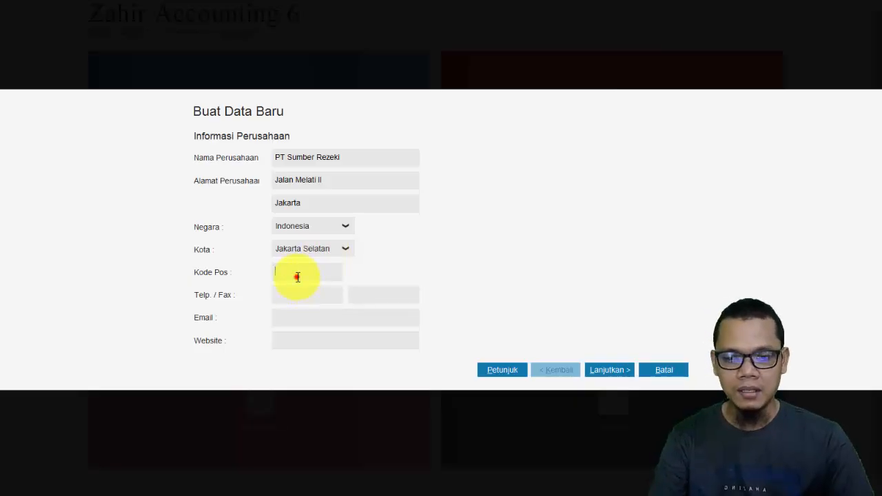
click(297, 317)
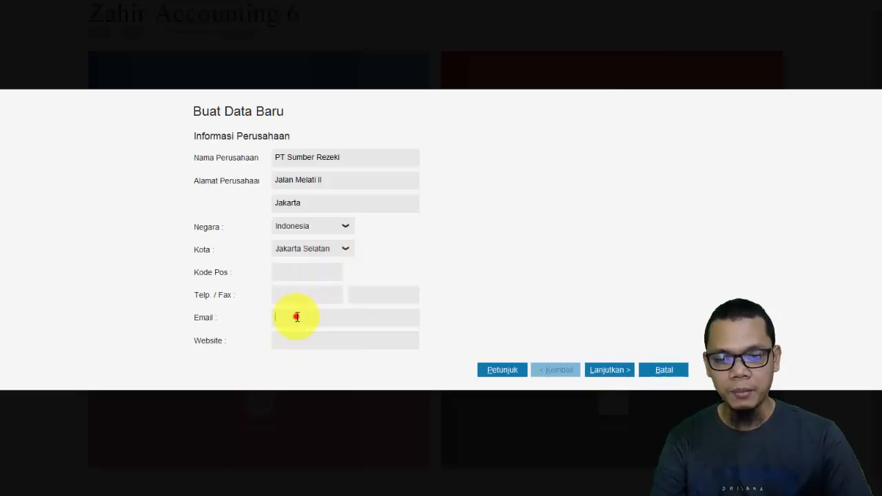
click(300, 341)
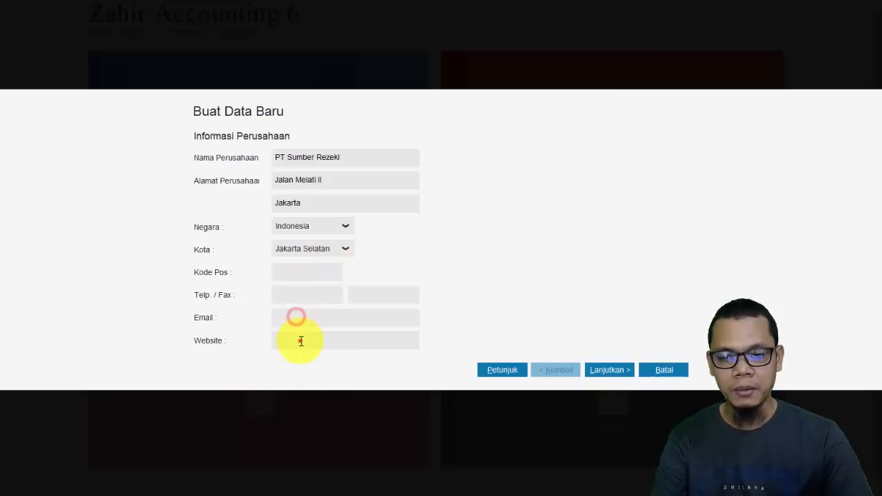
click(607, 368)
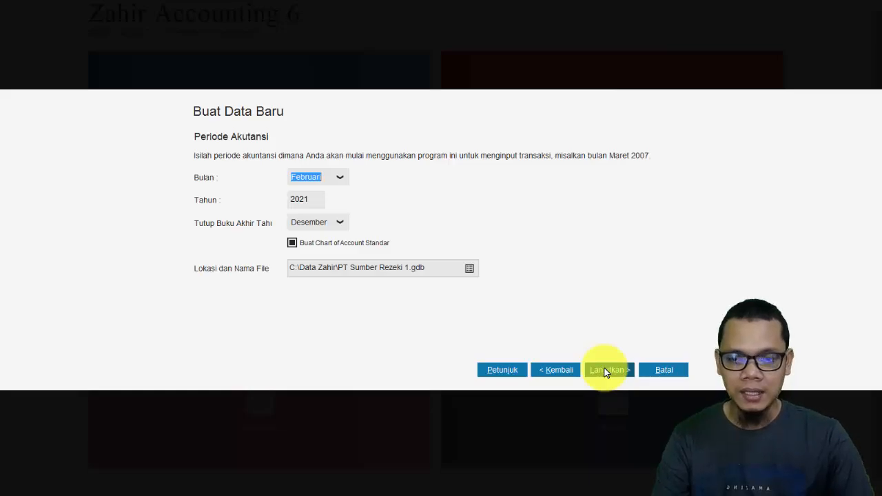
Check the date on the balance sheet slide and set the accounting period to Januari 2016.
key(alt+Tab)
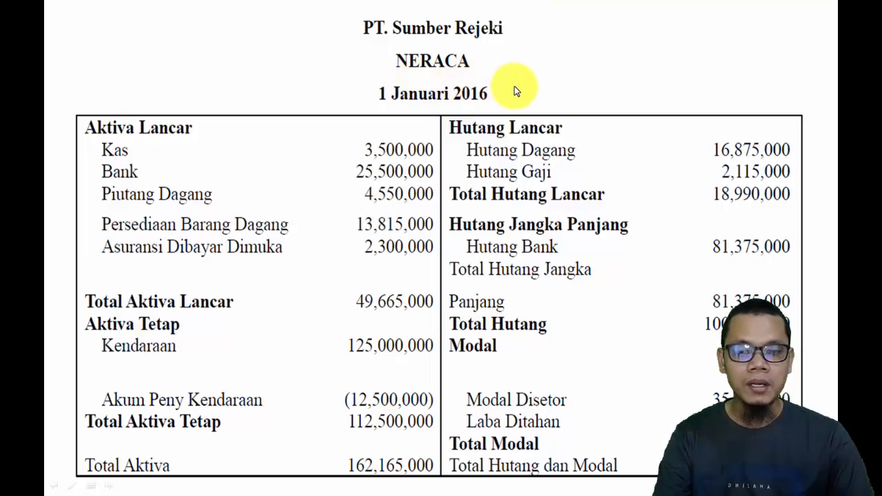
key(alt+Tab)
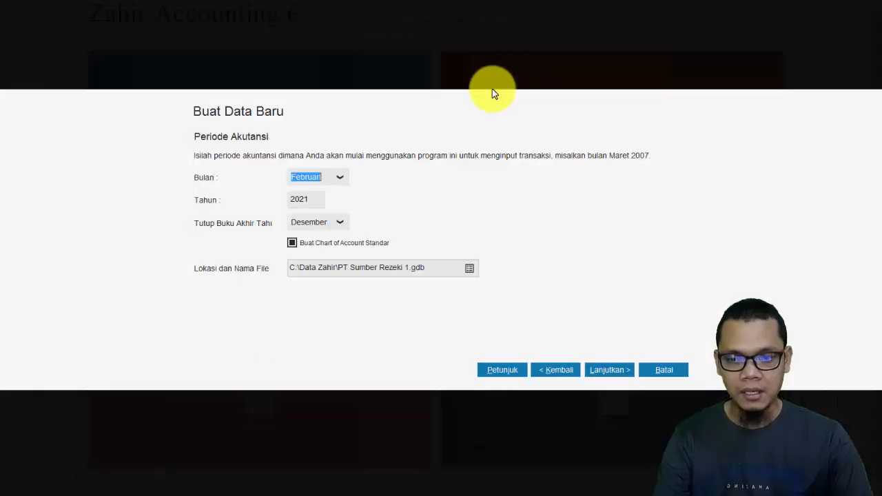
click(341, 177)
scroll(324, 203, up, 1)
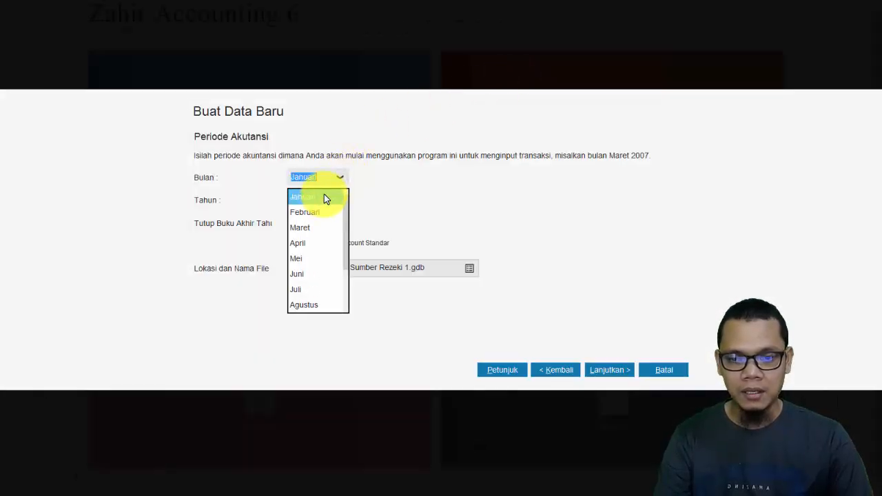
click(324, 195)
double_click(298, 199)
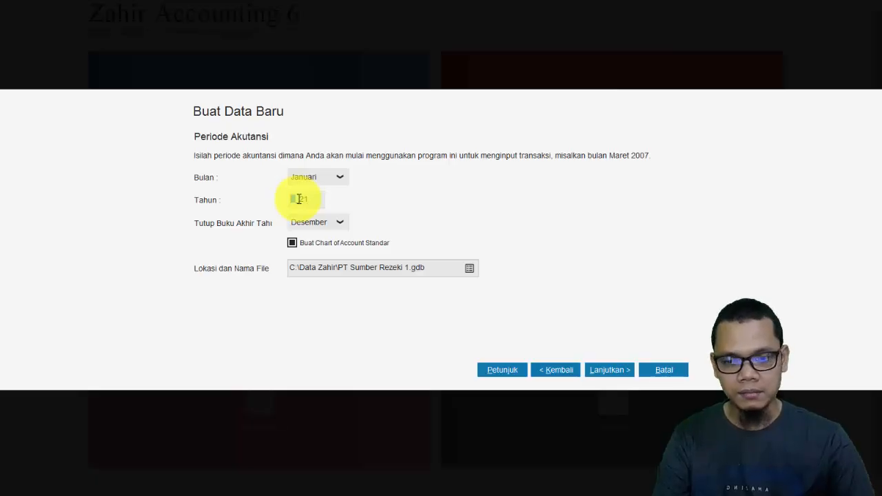
key(BackSpace)
key(BackSpace)
key(BackSpace)
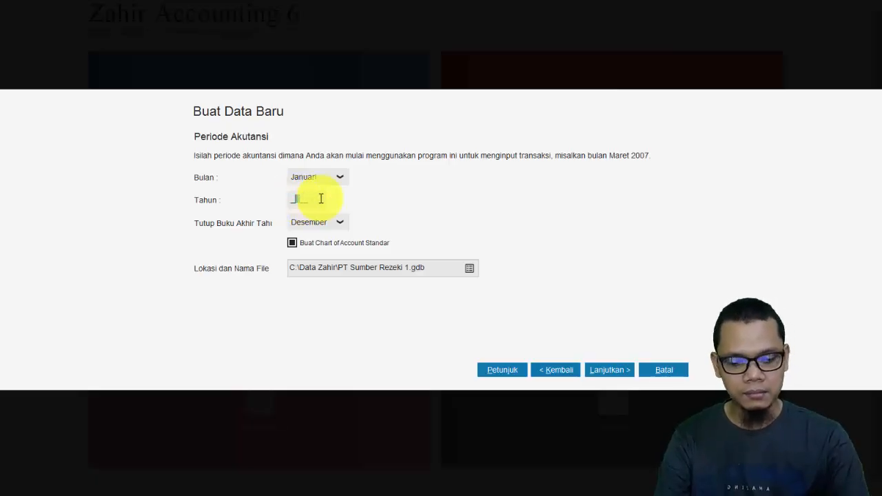
text(2016)
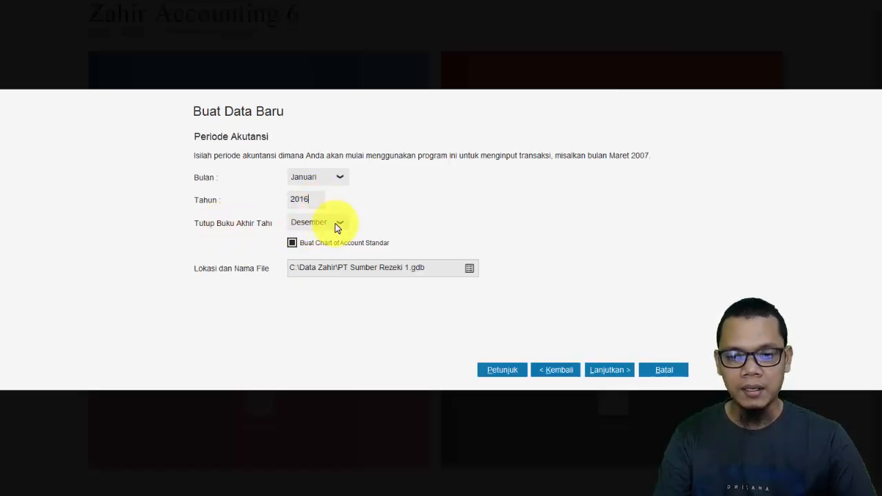
Accept the default closing month, file location, department and account format, and process the new data file.
click(614, 370)
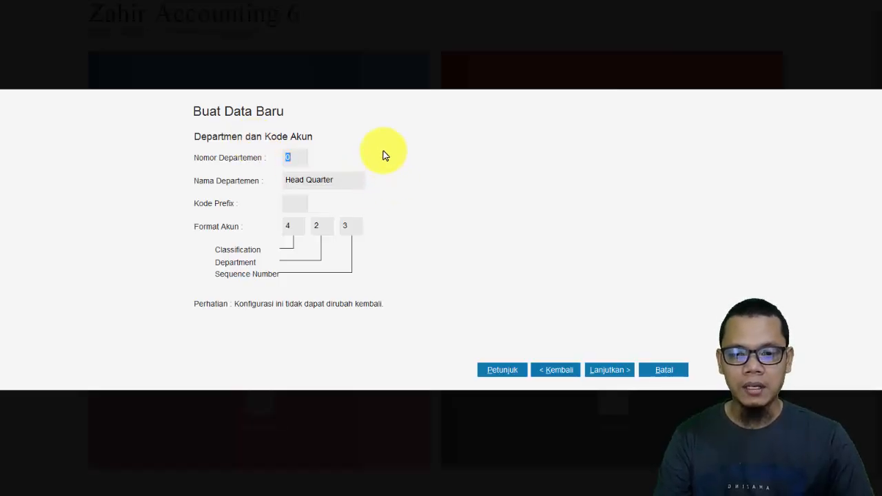
click(609, 374)
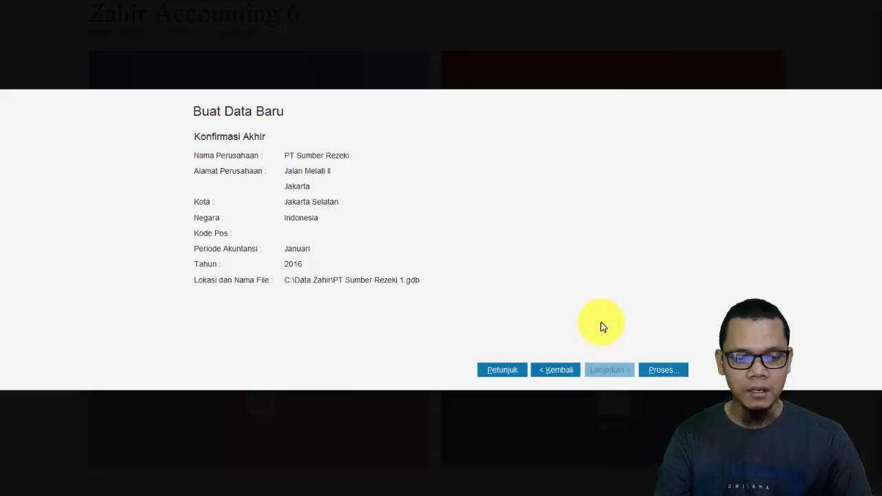
click(659, 368)
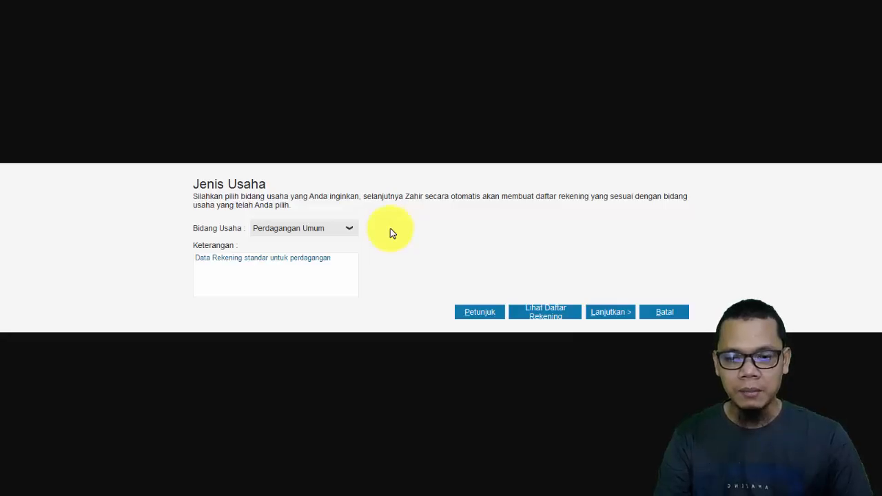
Keep Perdagangan Umum as the business type after checking the balance sheet slide, and confirm the creation of its account list.
click(350, 228)
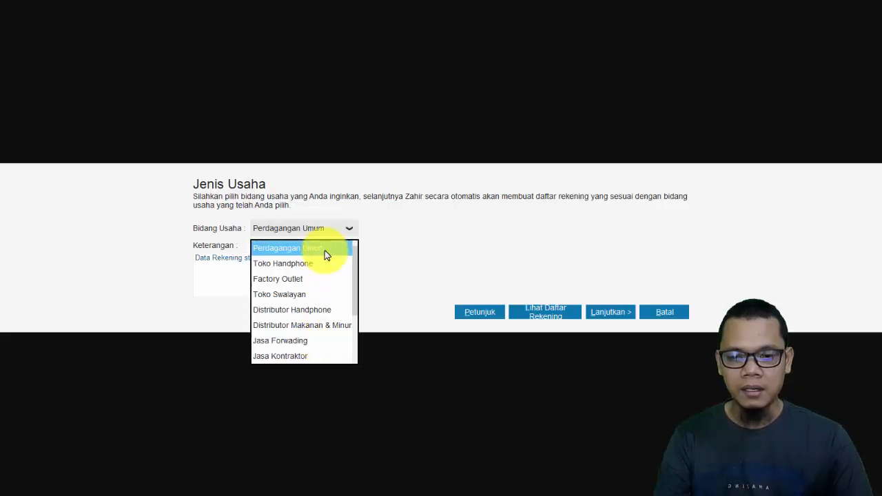
key(alt+Tab)
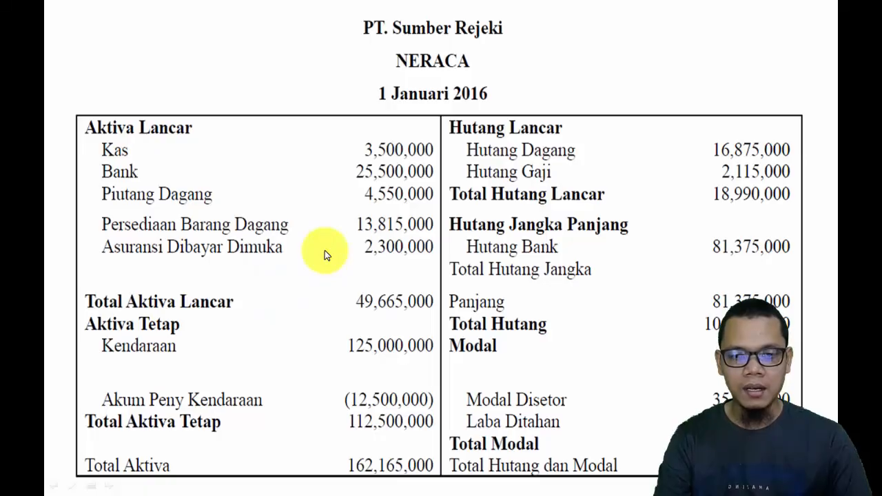
key(alt+Tab)
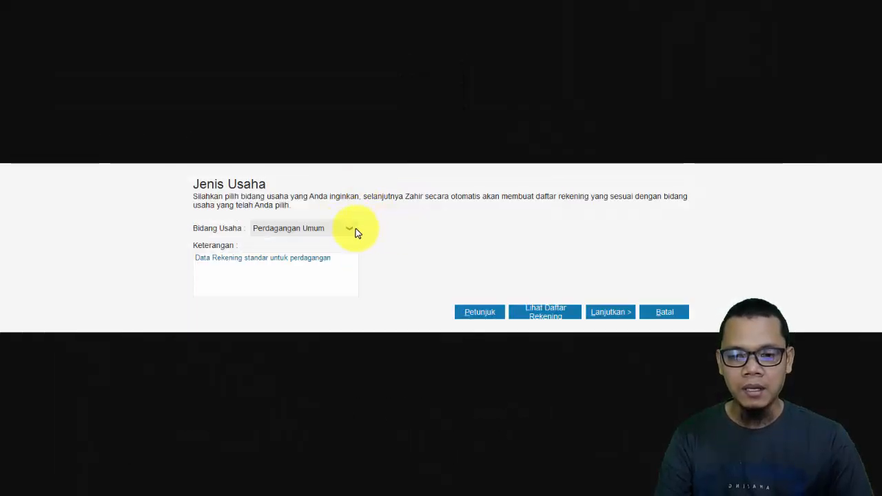
click(351, 231)
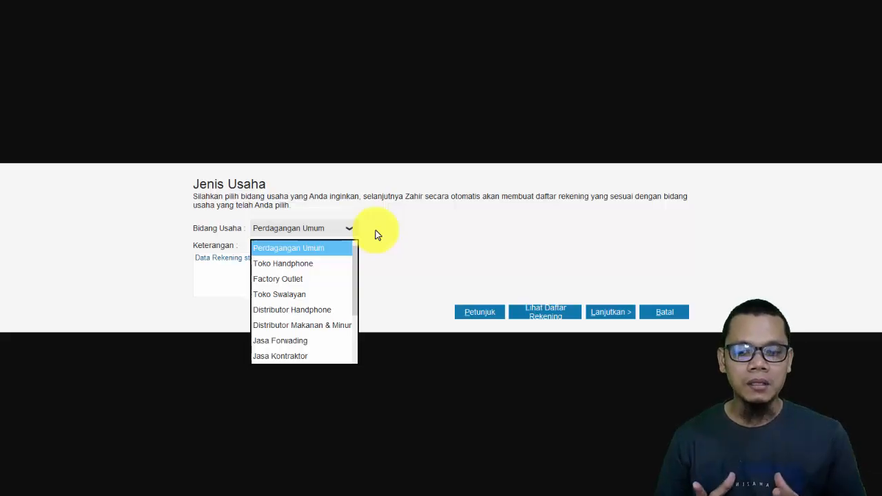
click(293, 248)
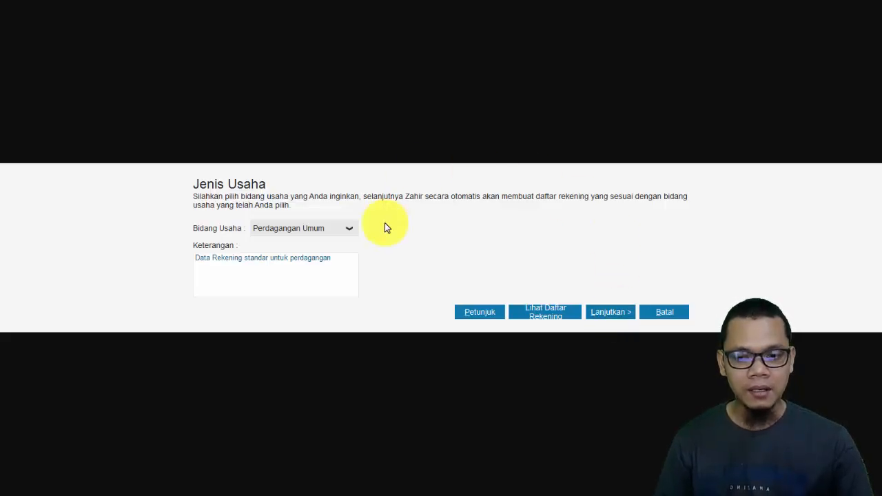
click(615, 312)
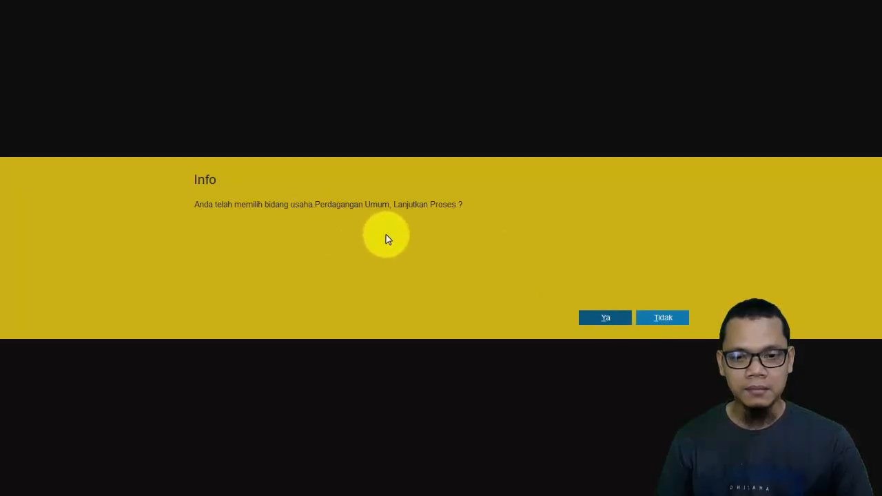
click(607, 319)
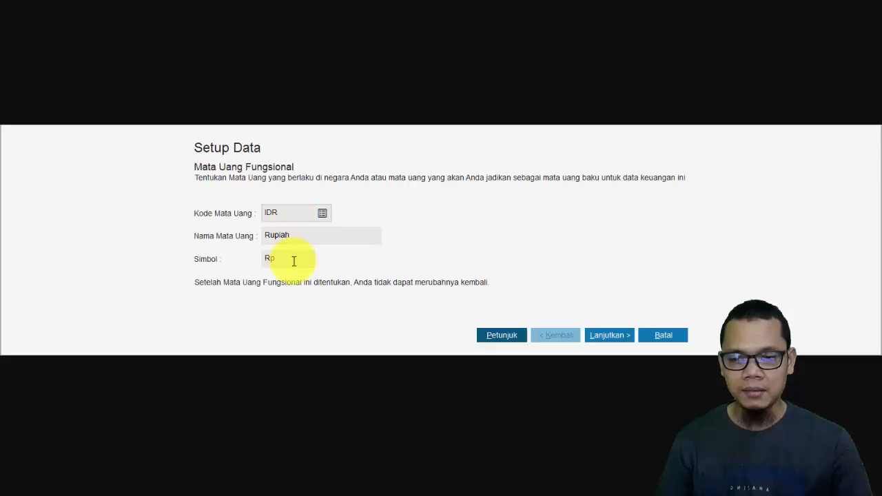
Accept IDR Rupiah as the functional currency, set the USD exchange rate to 14000 IDR, and save the currency setup.
click(600, 333)
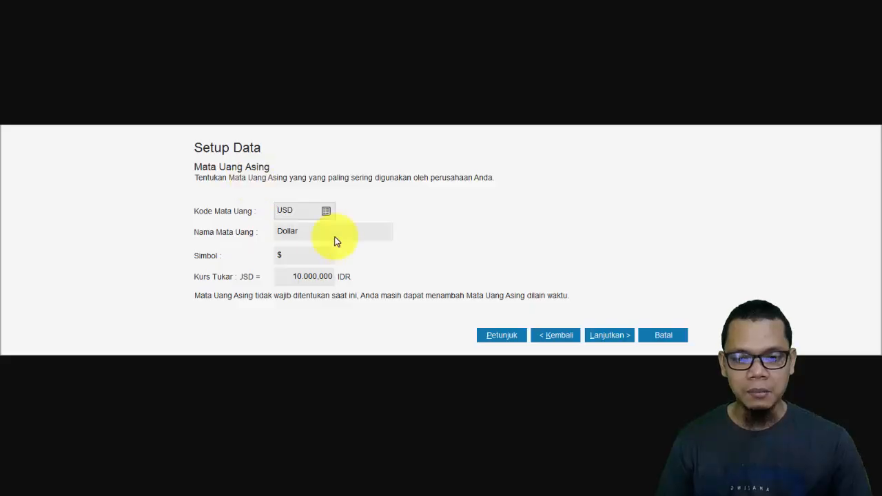
click(299, 281)
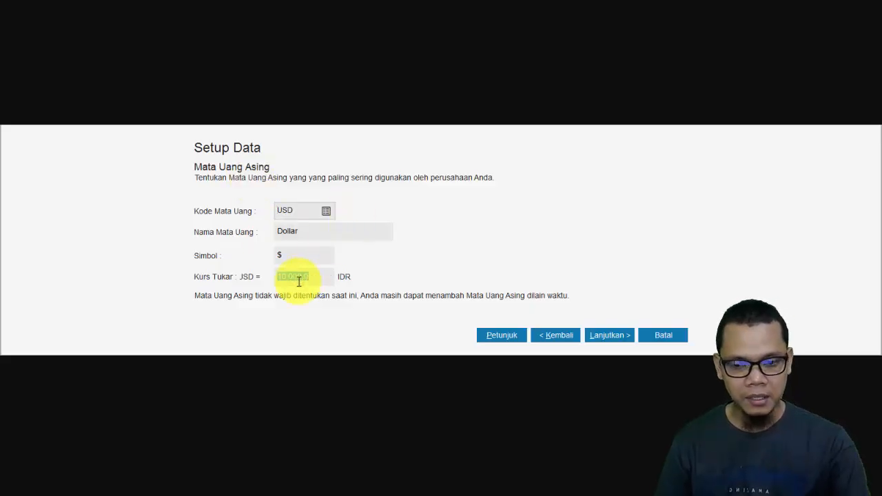
text(14000)
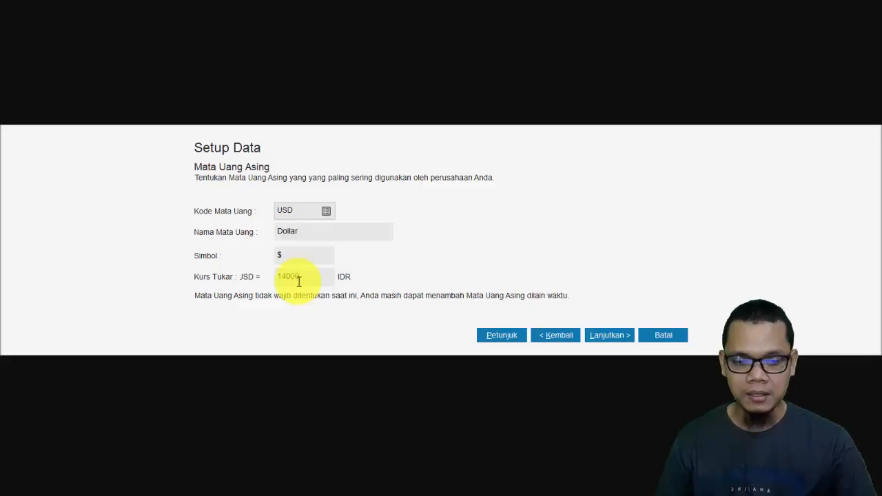
click(622, 337)
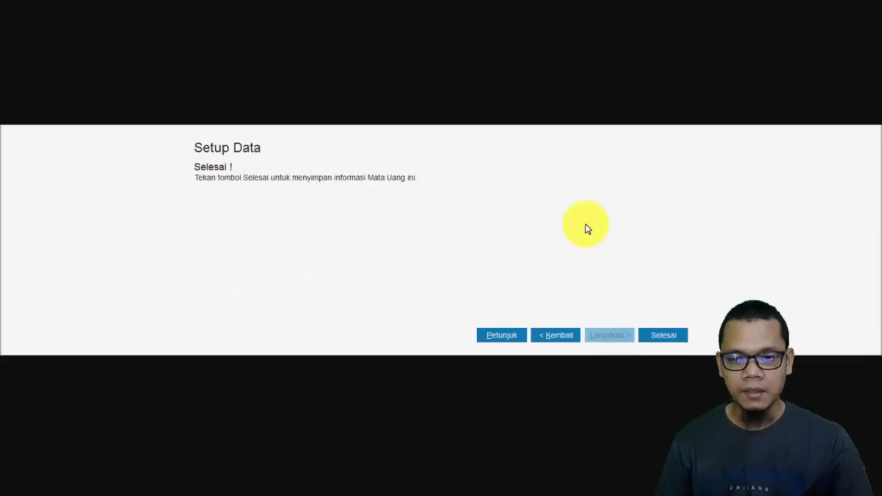
click(662, 336)
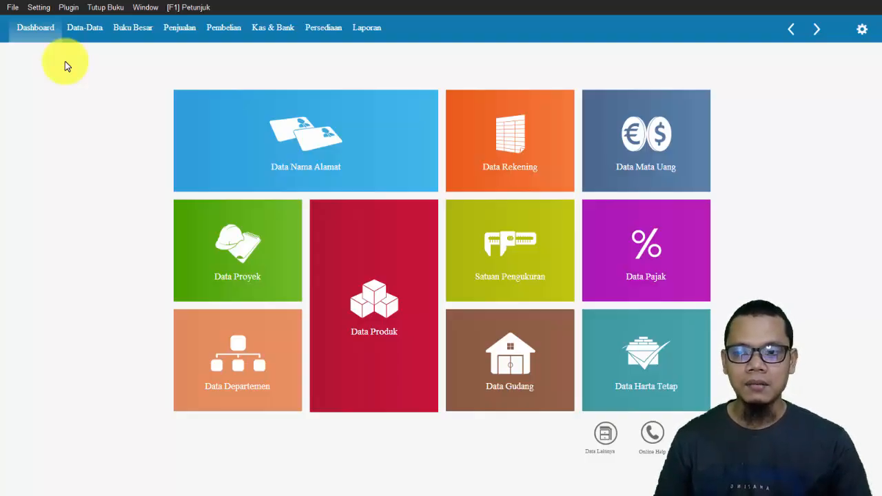
Look through the Dashboard and Buku Besar modules, return to Data-Data, and check the accounts on the balance sheet slide.
click(39, 35)
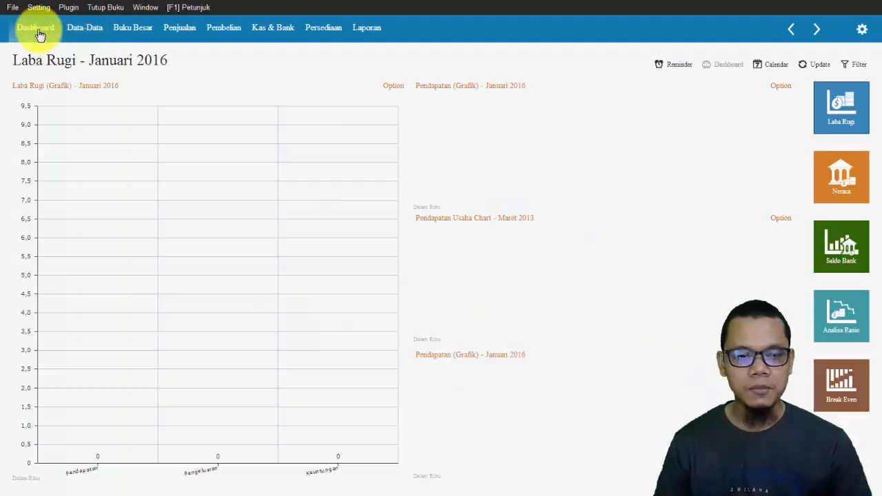
click(82, 37)
click(123, 36)
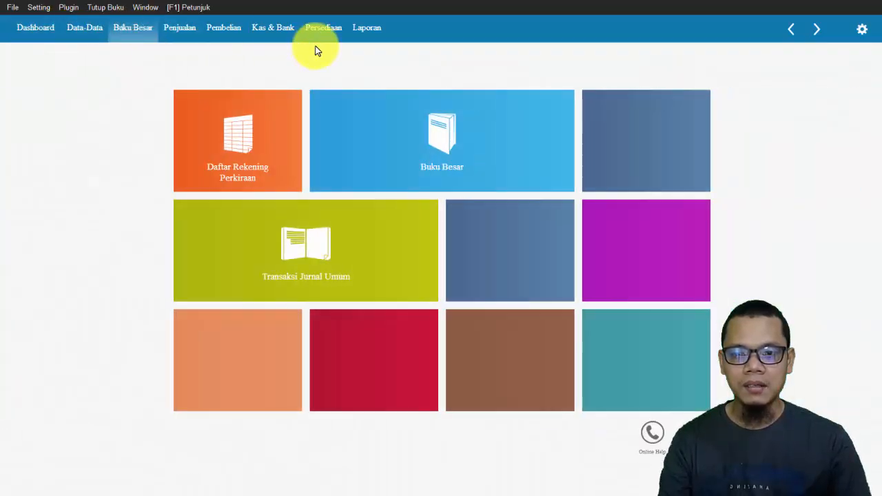
click(80, 36)
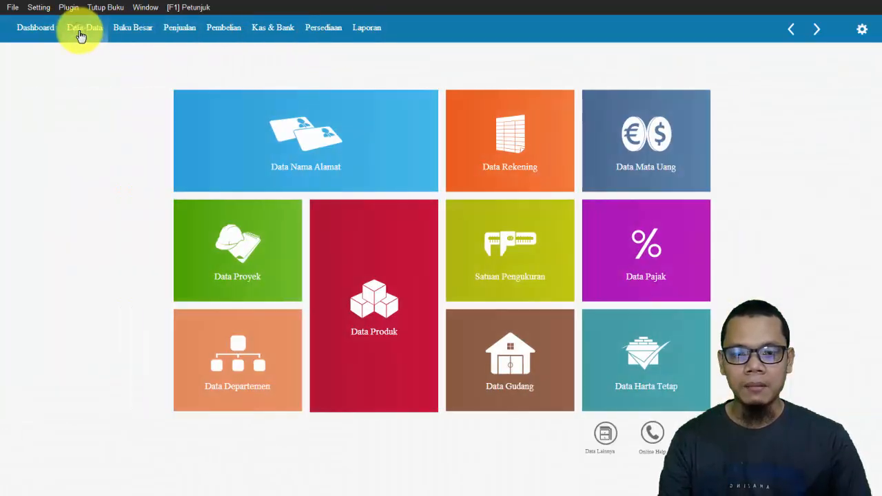
key(alt+Tab)
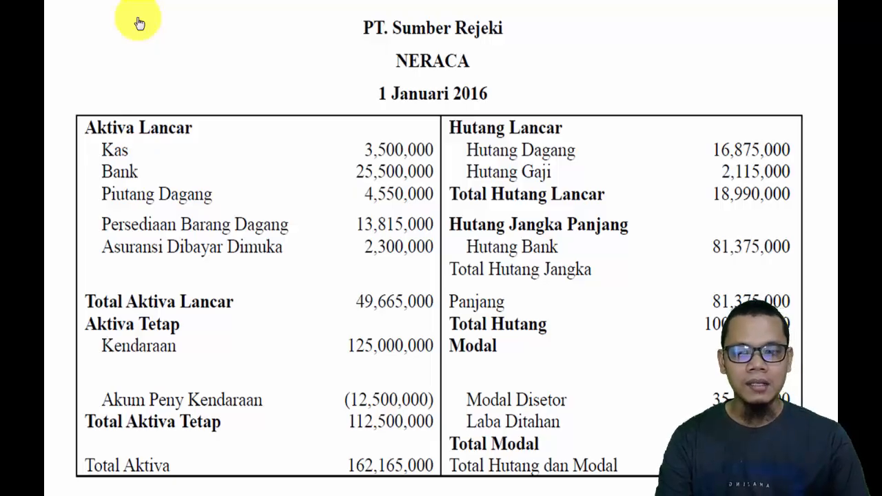
key(alt+Tab)
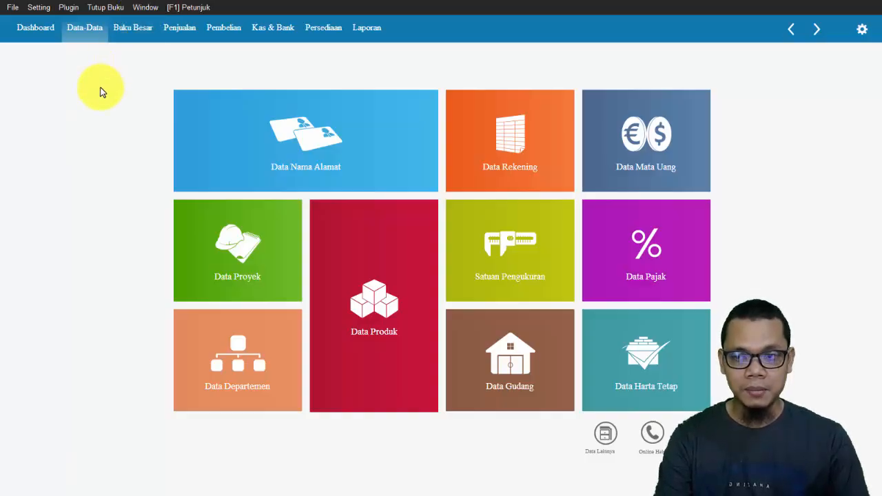
Open the opening balances for accounts, review the default account names from Kas Kecil to Piutang Giro, and close without recording.
click(44, 10)
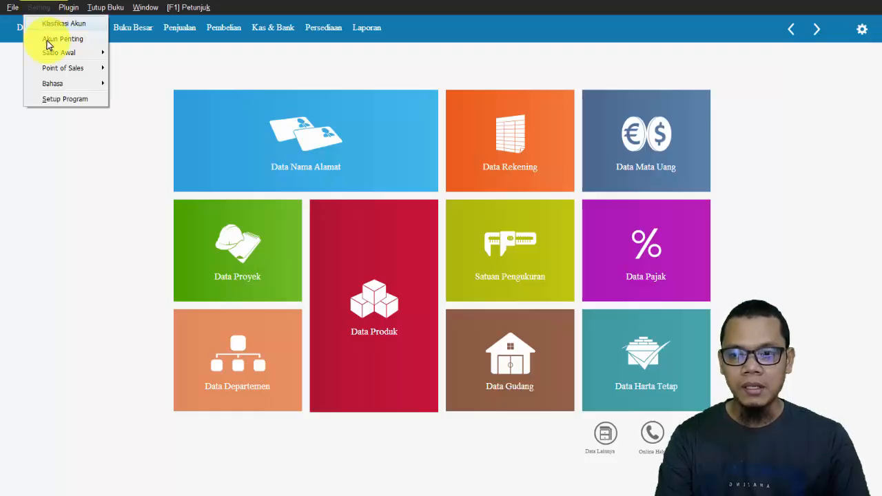
mouse_move(48, 55)
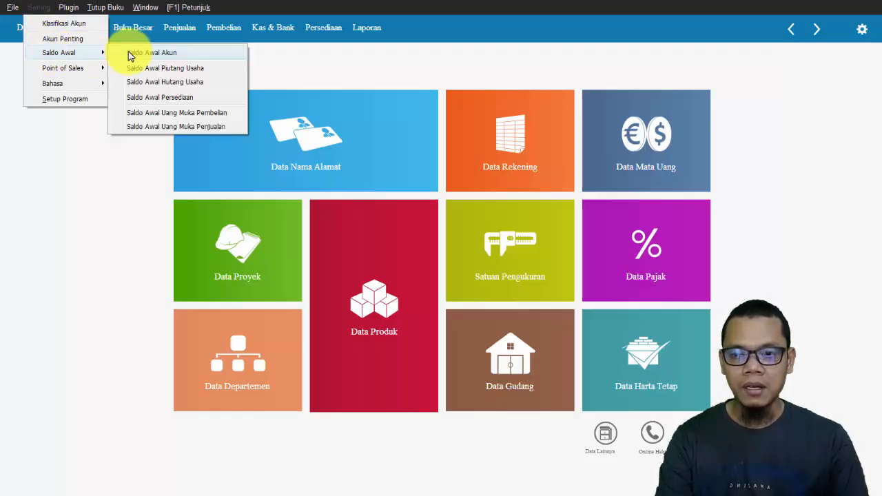
click(153, 53)
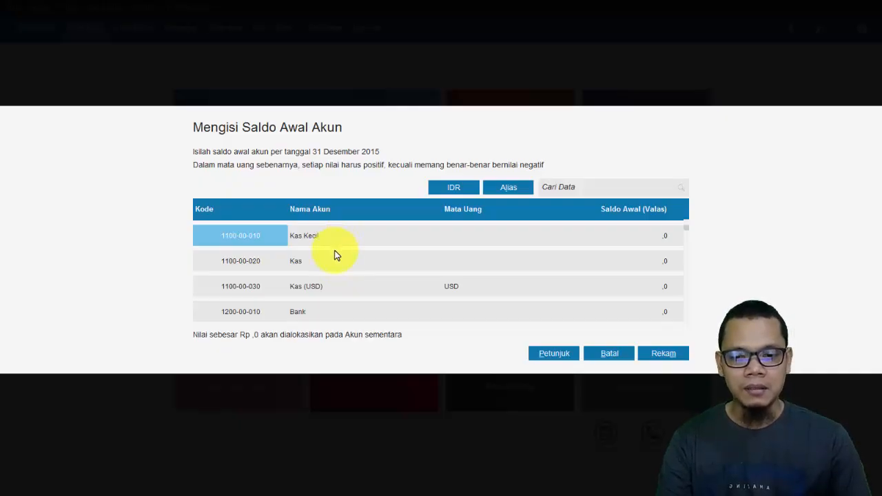
key(Down)
key(Down)
key(Down)
key(Down)
key(Down)
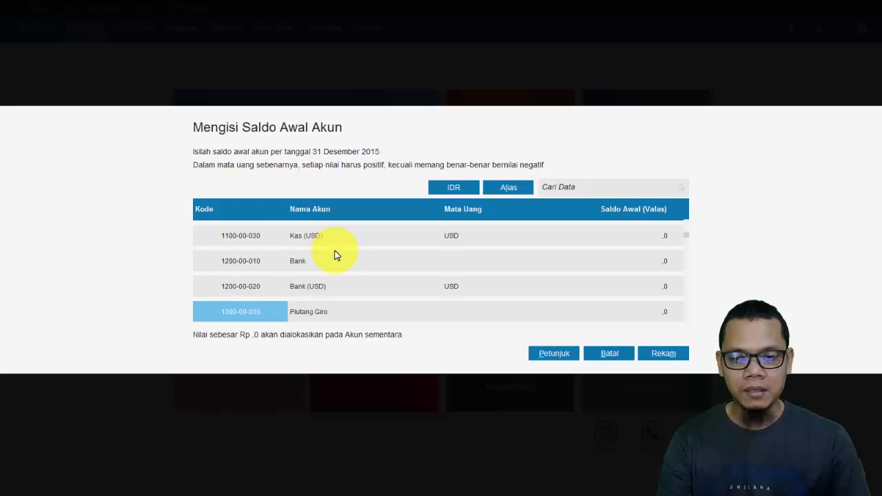
key(Down)
key(Down)
key(Down)
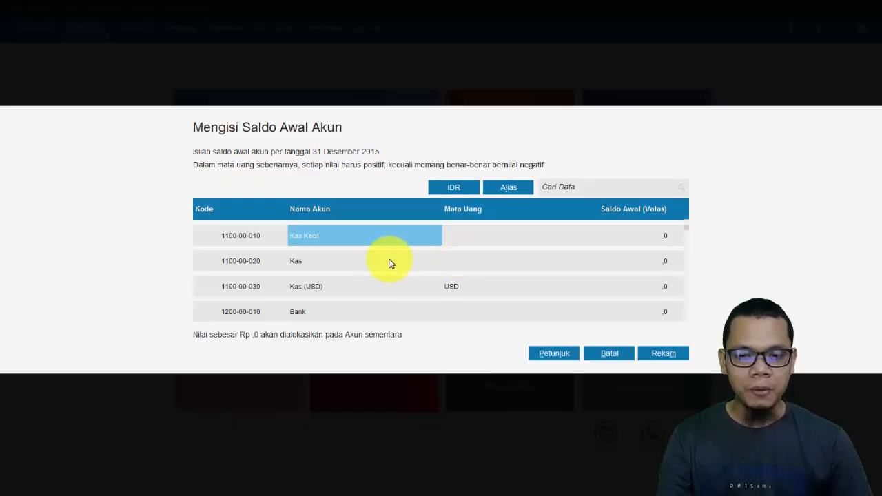
key(Down)
key(Down)
key(Down)
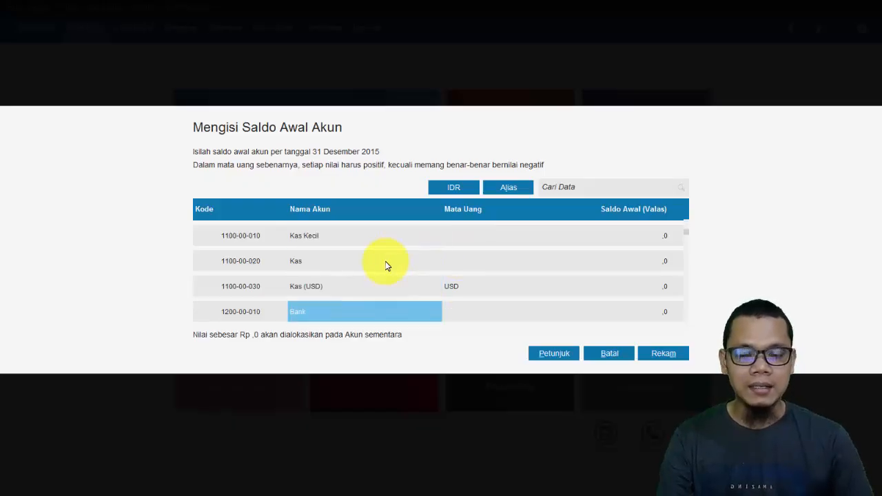
key(Down)
key(Down)
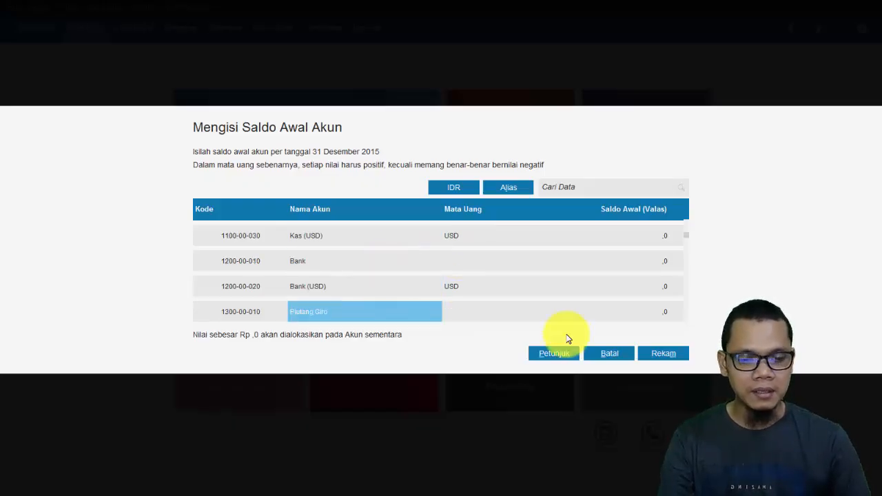
click(627, 356)
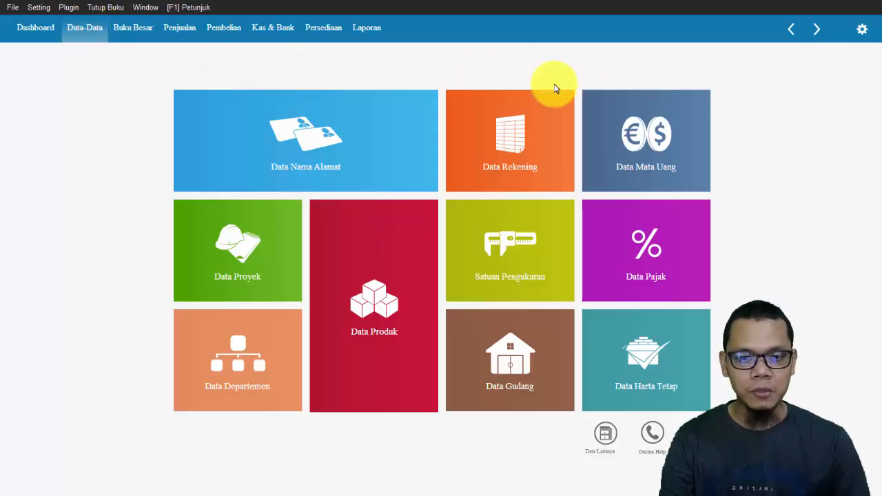
Open the account list from Data Rekening and look through the cash, bank and receivable accounts.
mouse_move(496, 154)
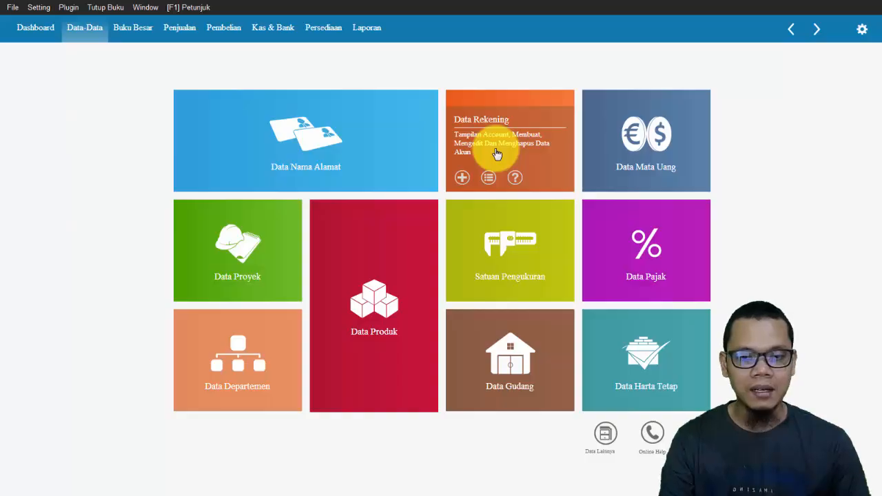
click(496, 153)
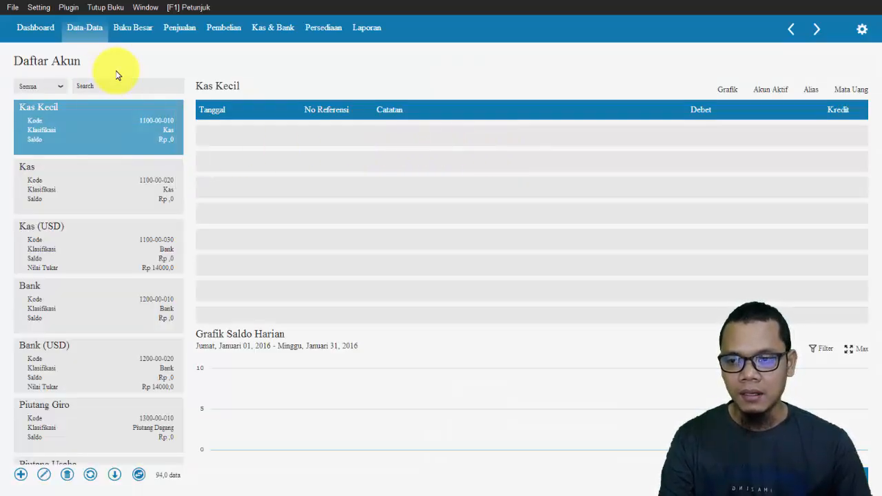
click(73, 199)
scroll(73, 243, down, 2)
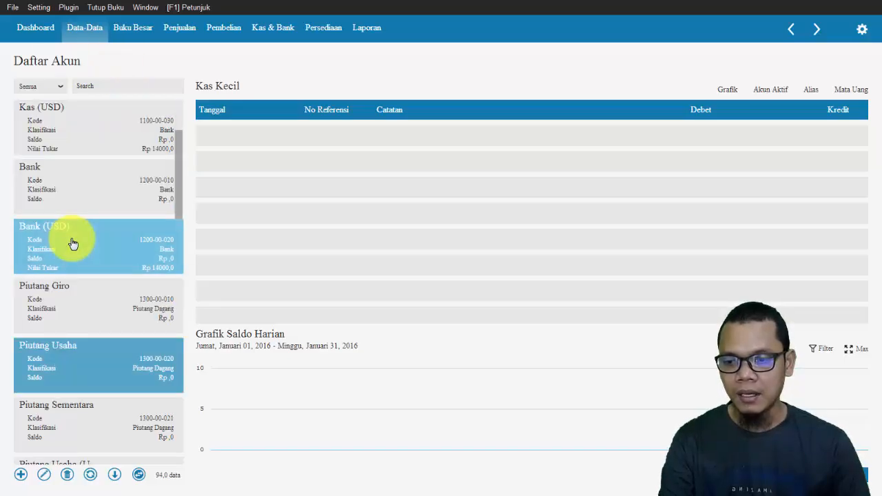
scroll(72, 244, down, 2)
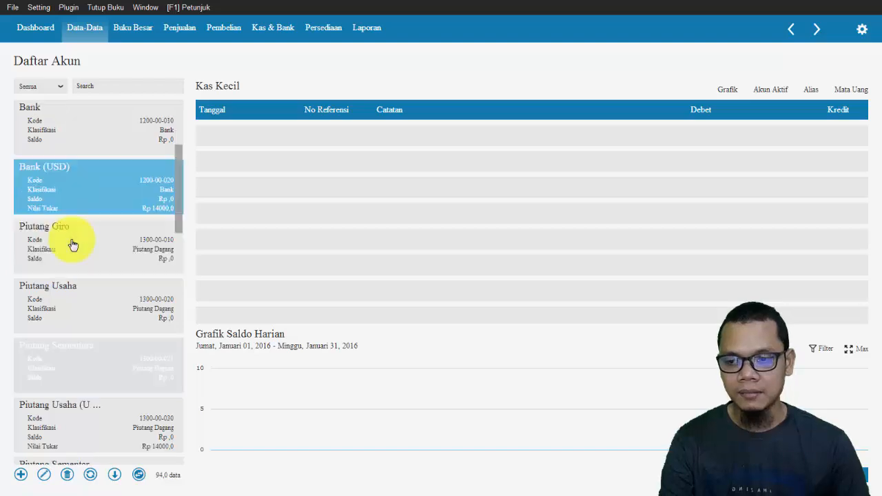
scroll(57, 174, up, 4)
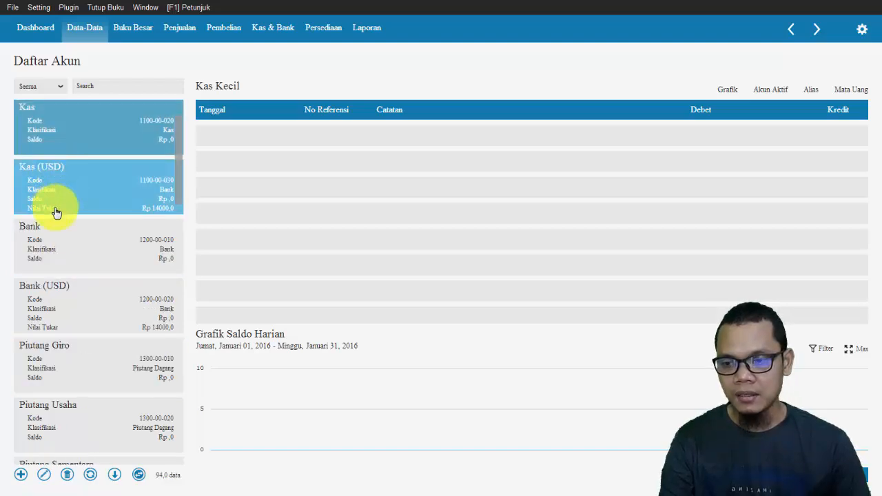
click(65, 268)
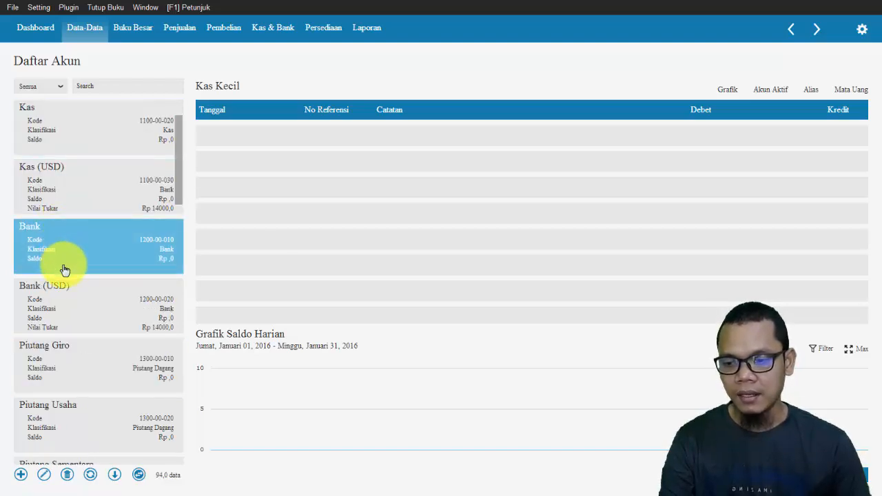
scroll(73, 315, down, 2)
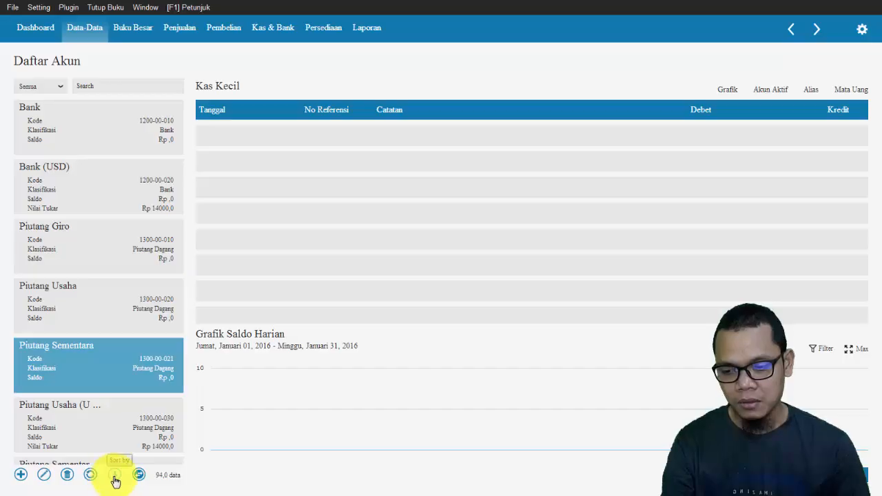
Check the slide that maps default account names such as Piutang usaha to new names, and return to the account list.
click(138, 475)
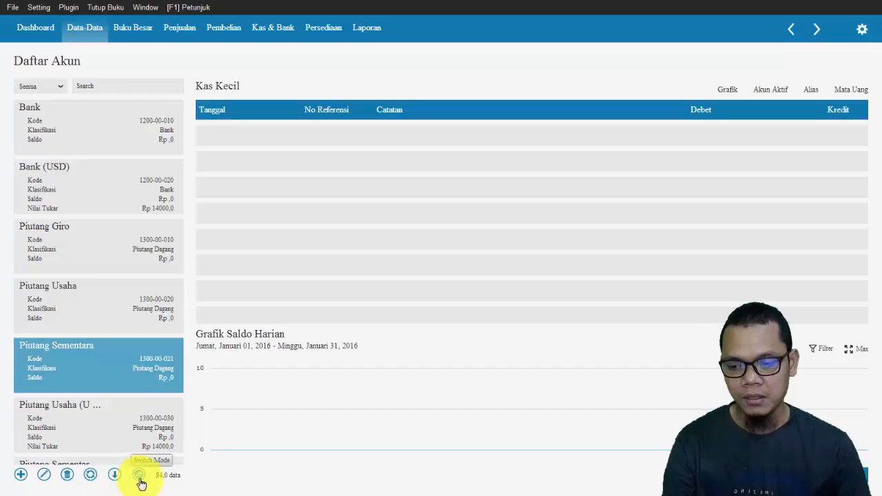
click(109, 303)
key(alt+Tab)
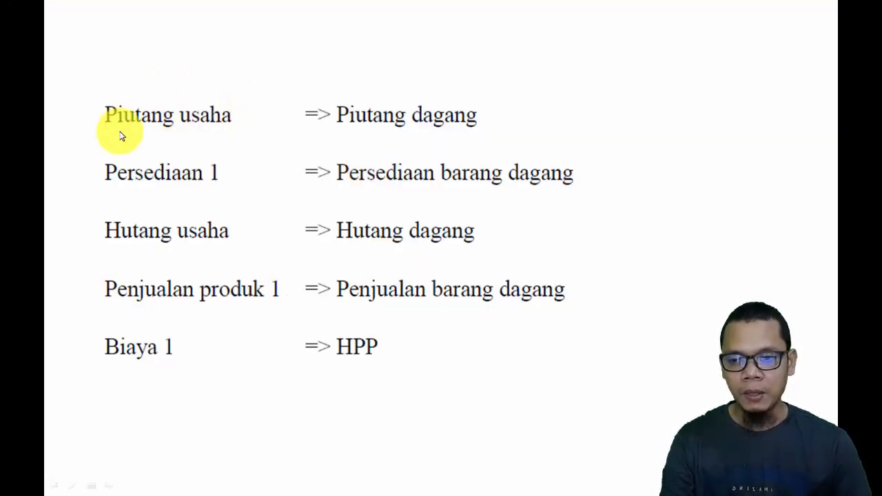
key(alt+Tab)
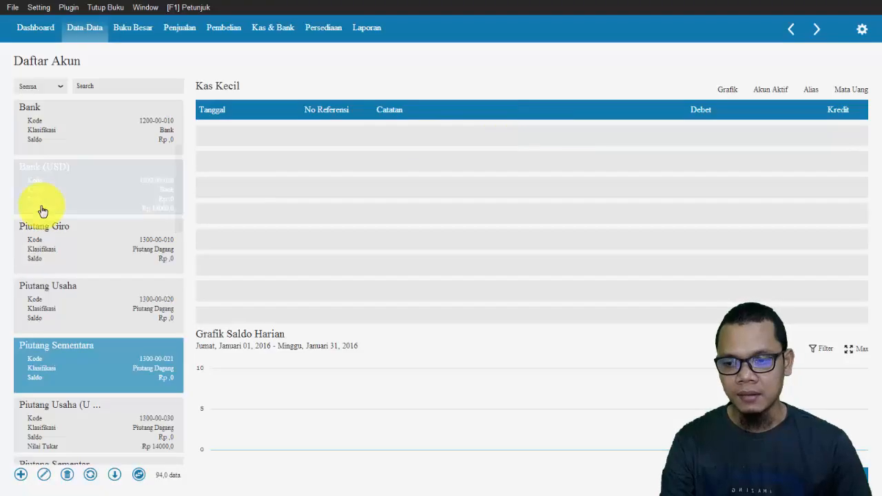
Rename the Piutang Usaha account (1300-00-020) as Piutang Dagang and record the change.
click(77, 294)
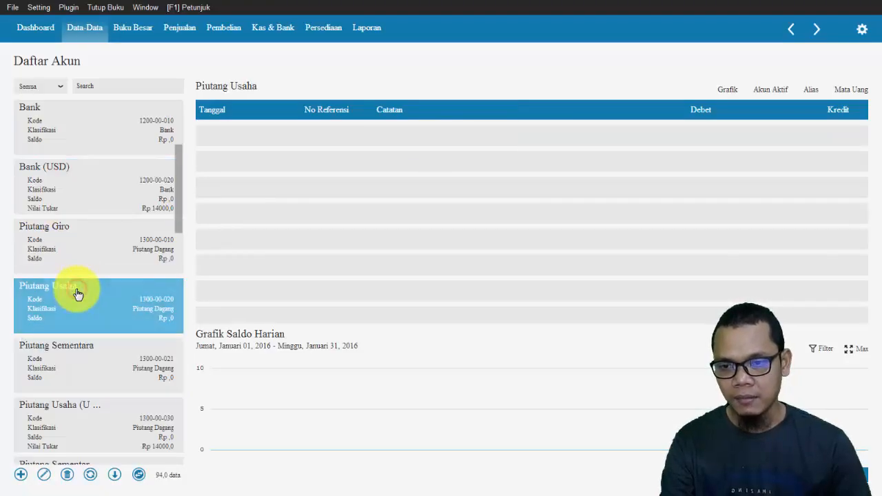
double_click(78, 294)
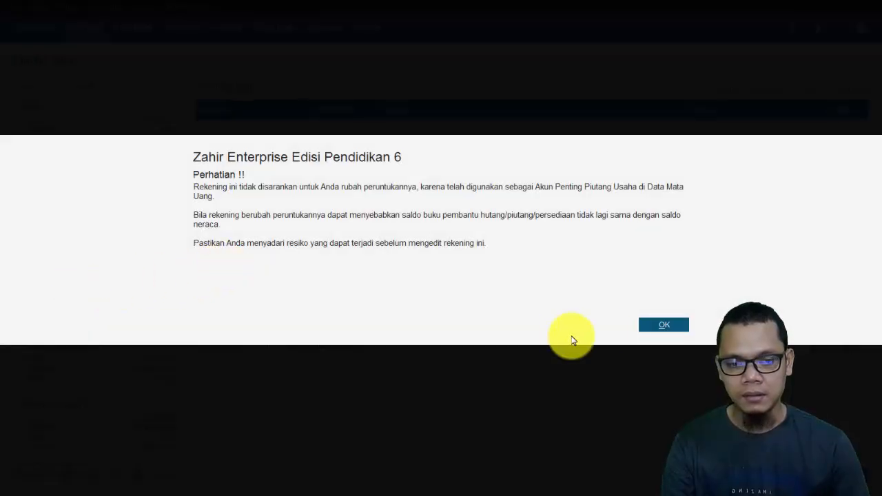
click(663, 326)
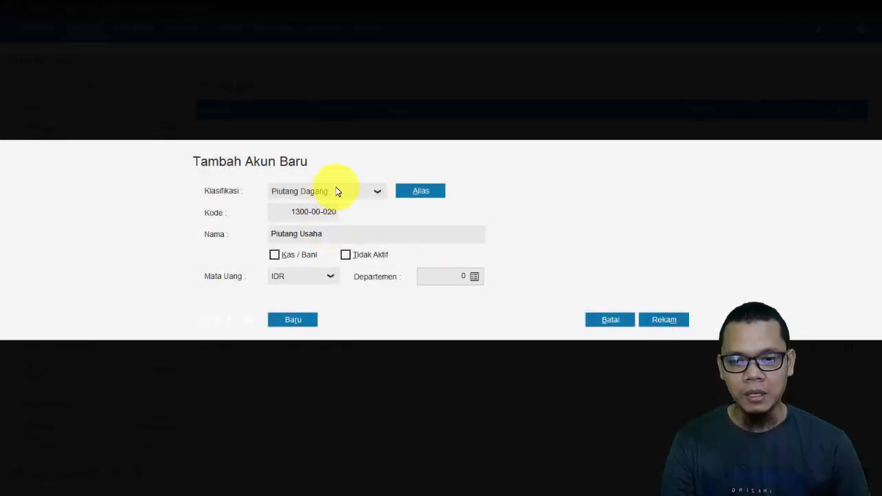
click(339, 234)
click(339, 234)
double_click(339, 234)
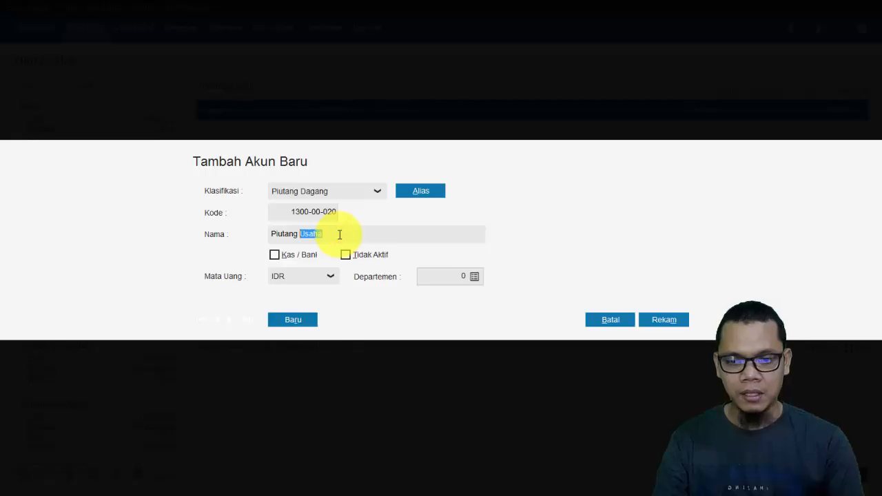
text(Dagan)
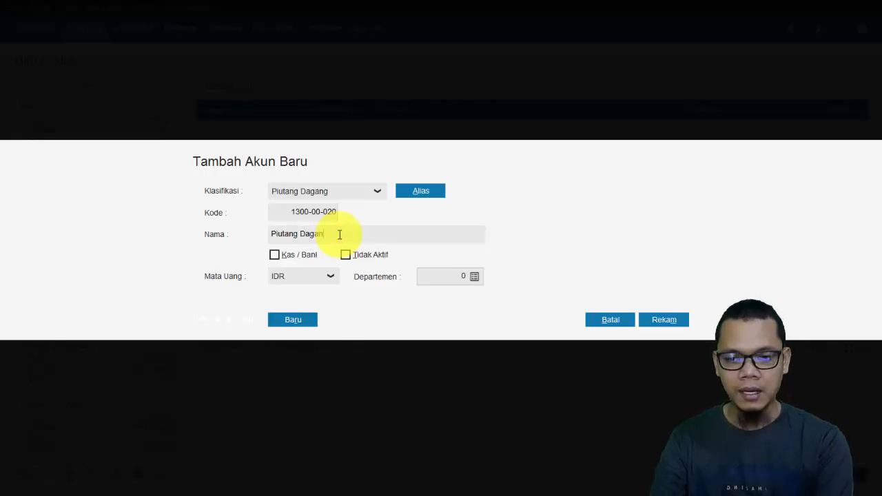
text(g)
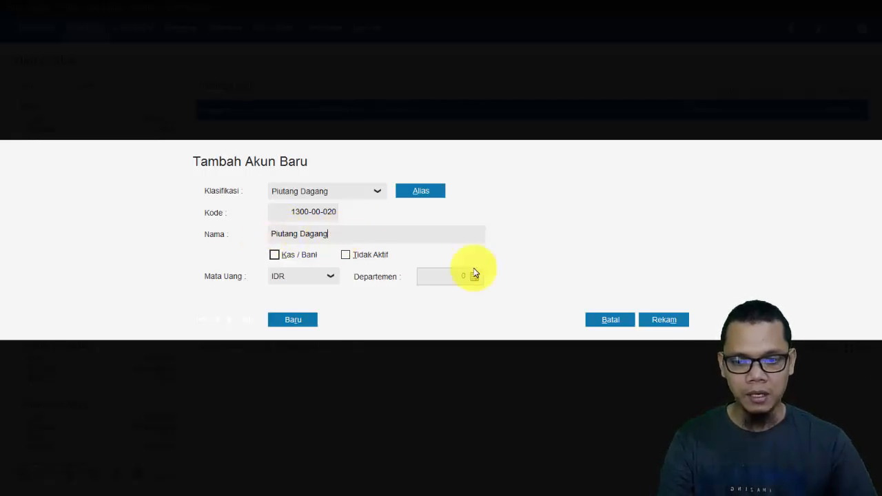
click(660, 320)
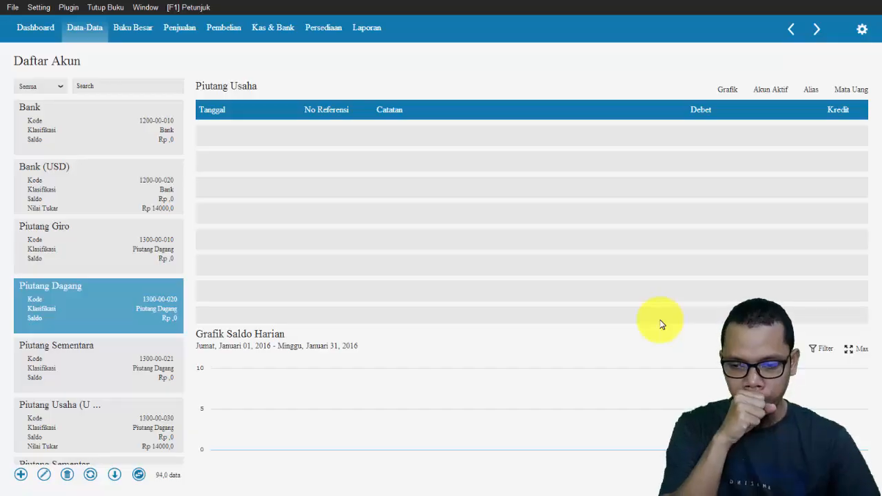
Check the account renaming slide, rename the Persediaan 1 account as Persediaan Barang Dagang, and record it.
key(alt+Tab)
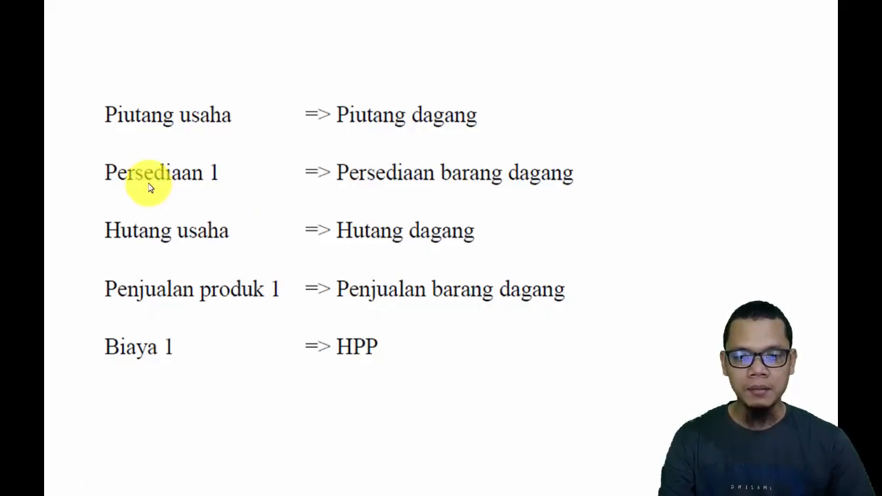
key(alt+Tab)
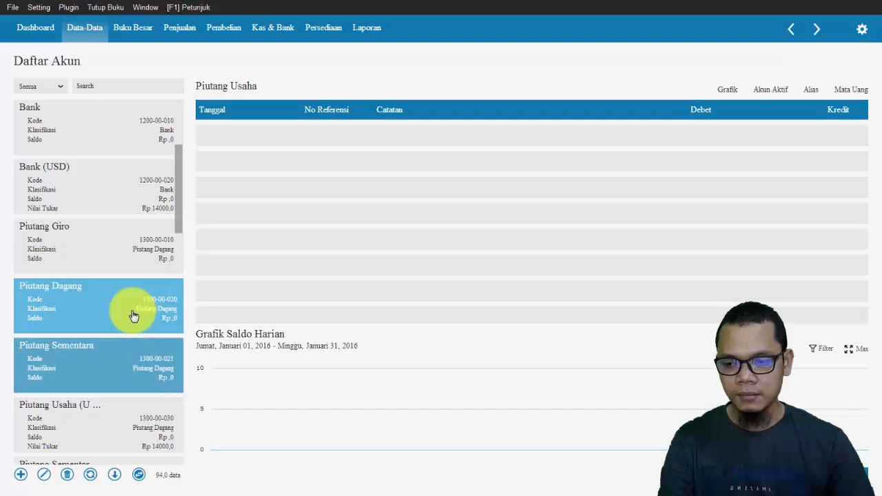
scroll(122, 321, down, 5)
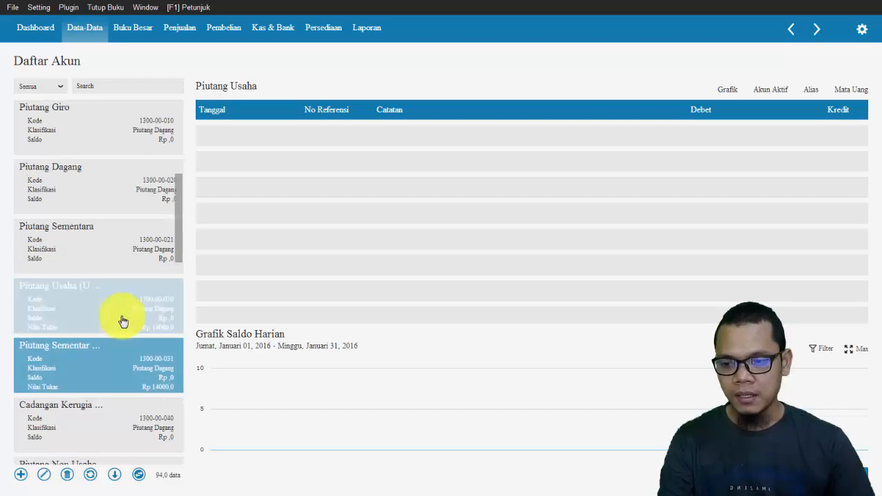
scroll(121, 323, down, 1)
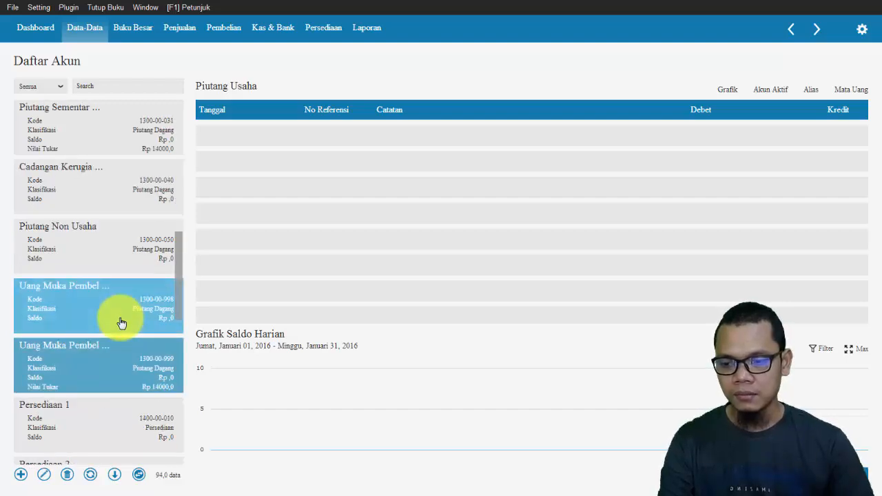
click(75, 421)
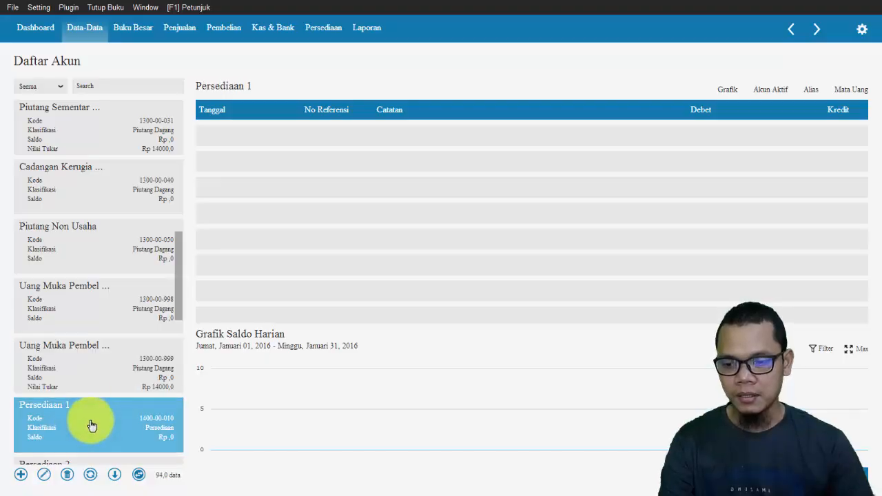
double_click(91, 426)
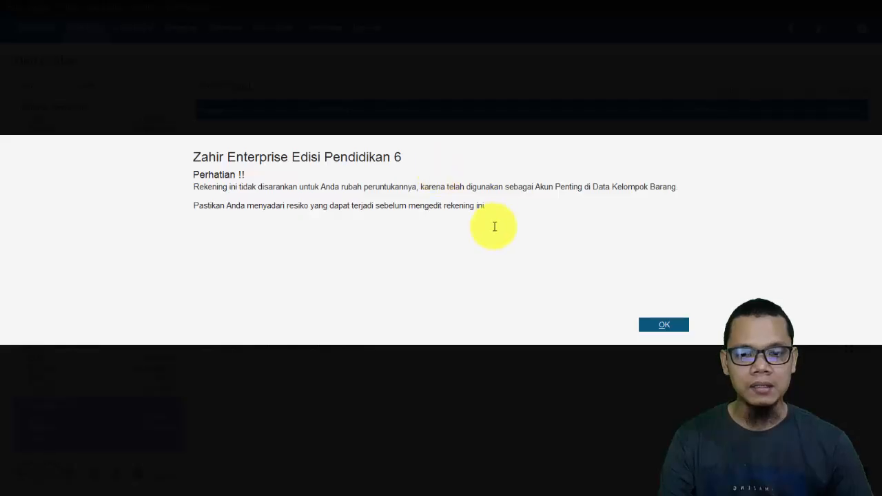
click(652, 326)
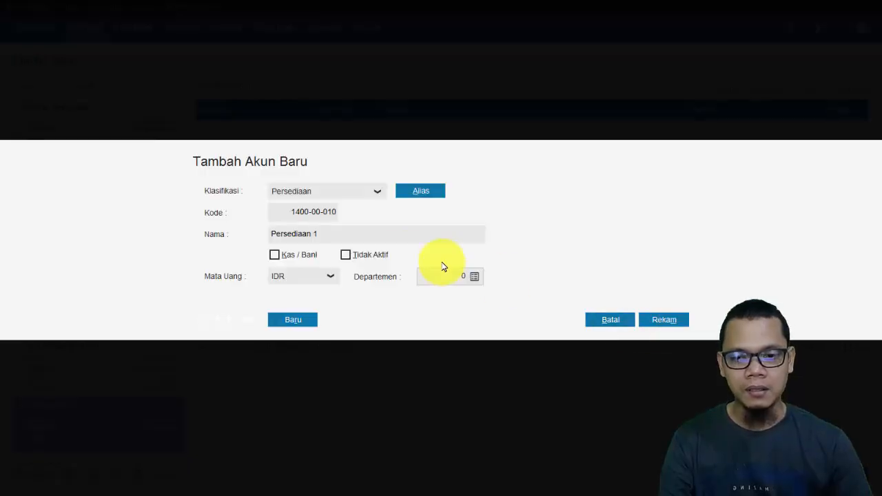
click(321, 231)
click(337, 236)
key(BackSpace)
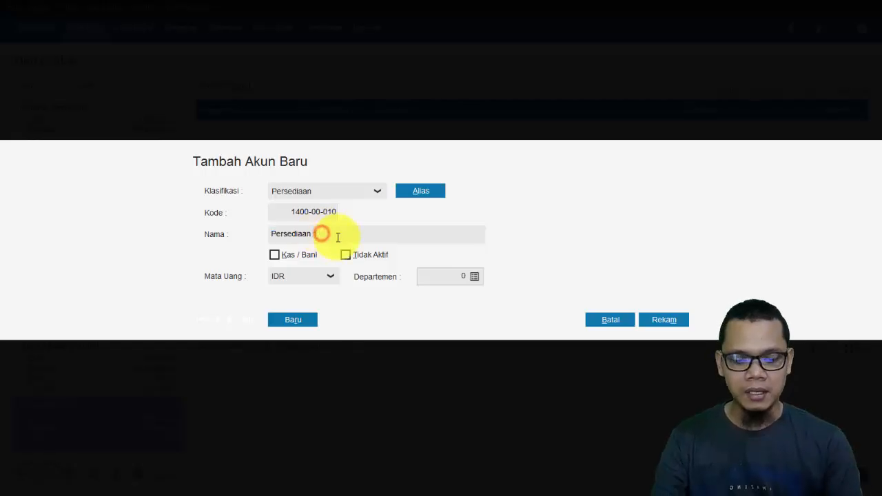
text(Barang)
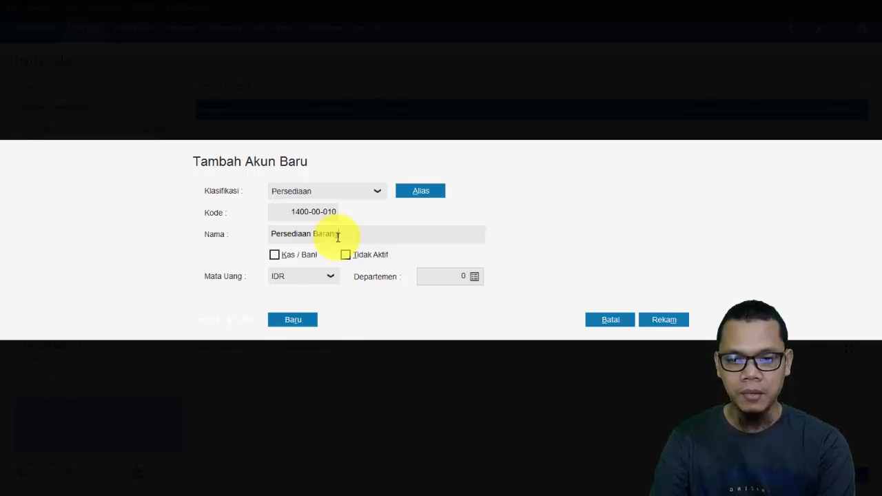
text(Daga)
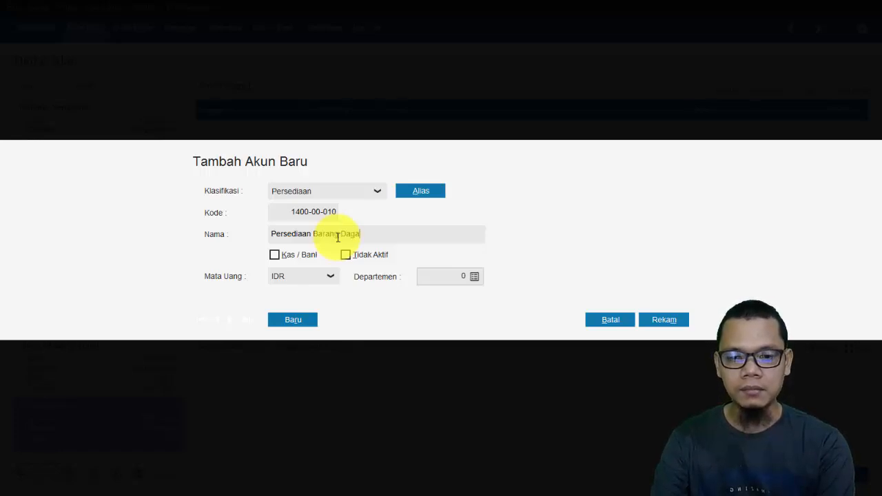
text(ng)
click(665, 322)
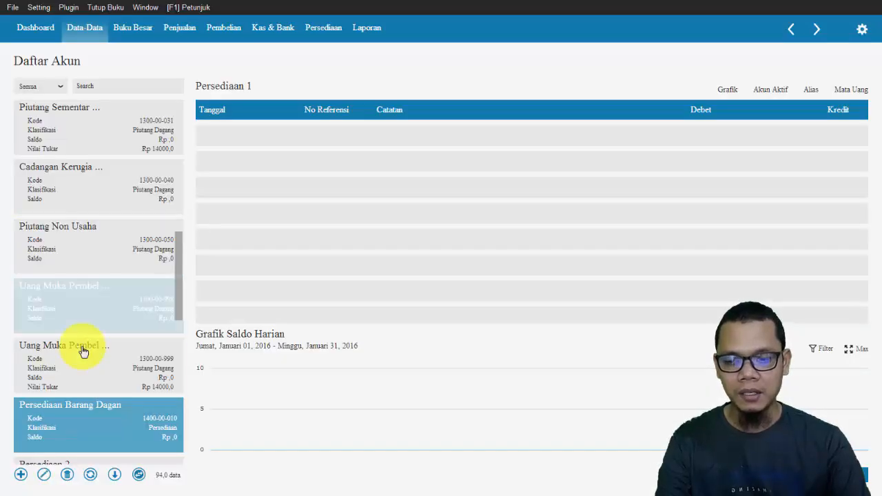
Search the account list for hutang usaha and rename the IDR account Hutang Usaha (2100-00-020) as Hutang Dagang.
scroll(83, 351, down, 3)
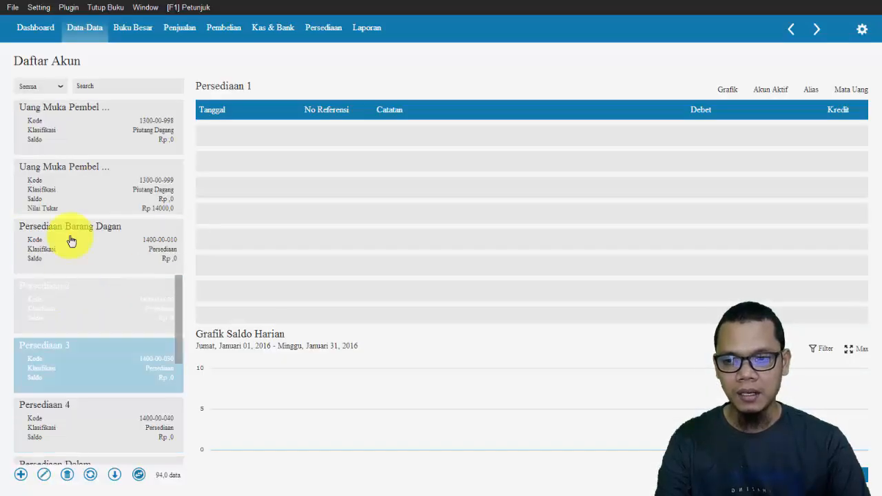
click(104, 87)
text(hutan)
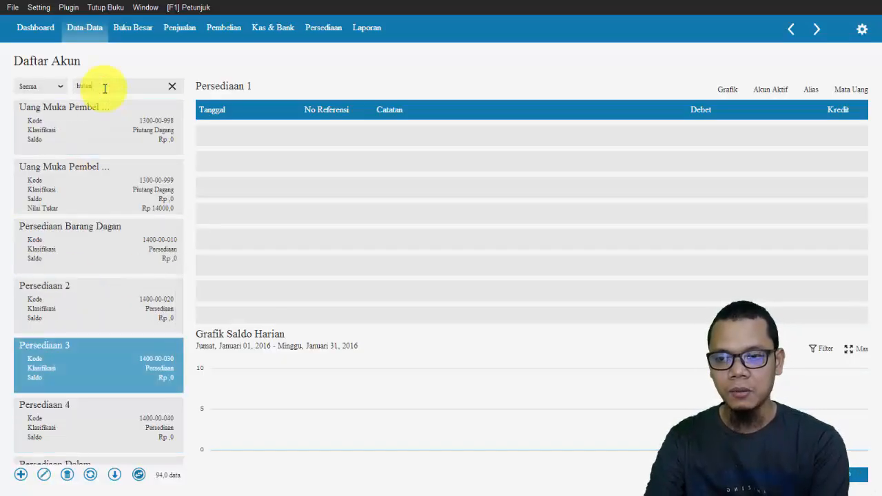
text(g usaha)
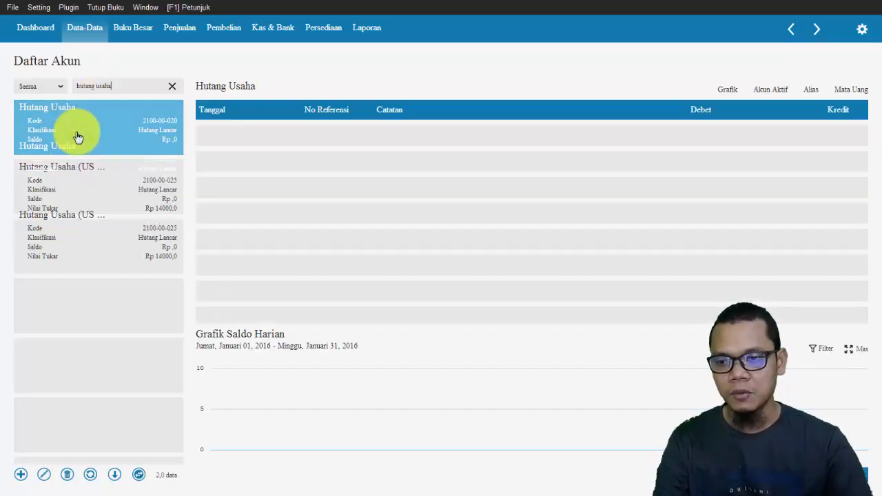
double_click(88, 132)
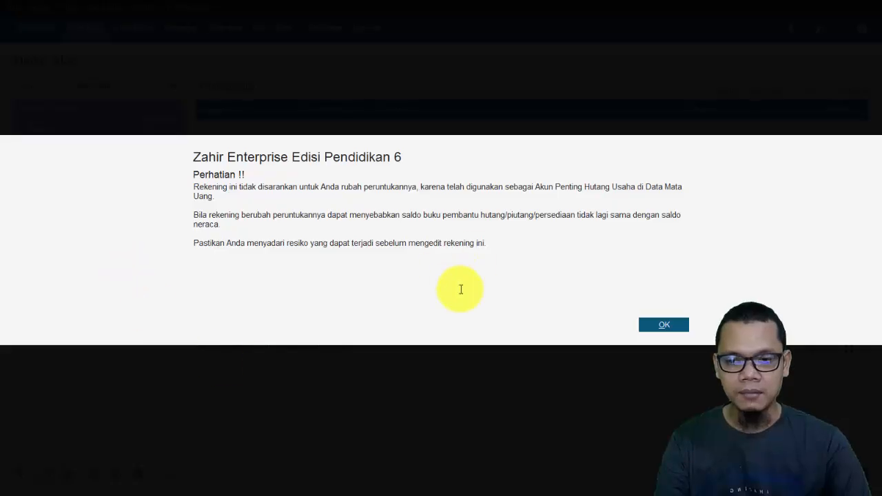
click(685, 324)
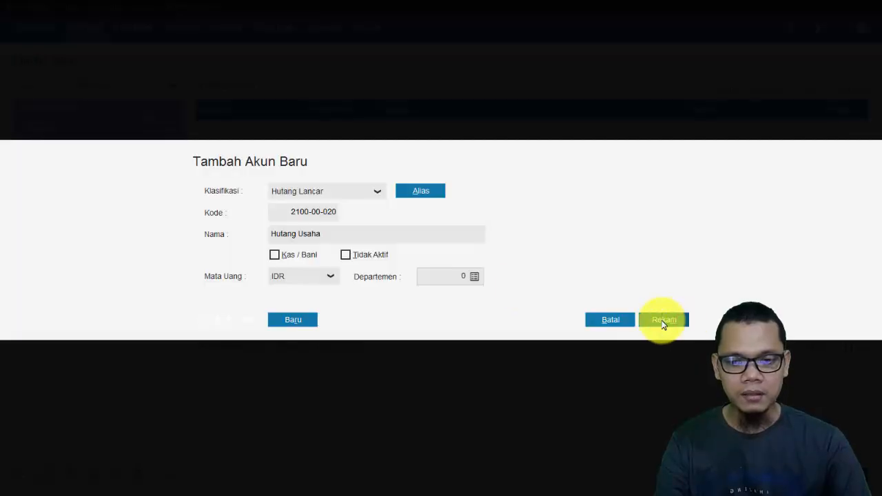
click(369, 230)
click(343, 230)
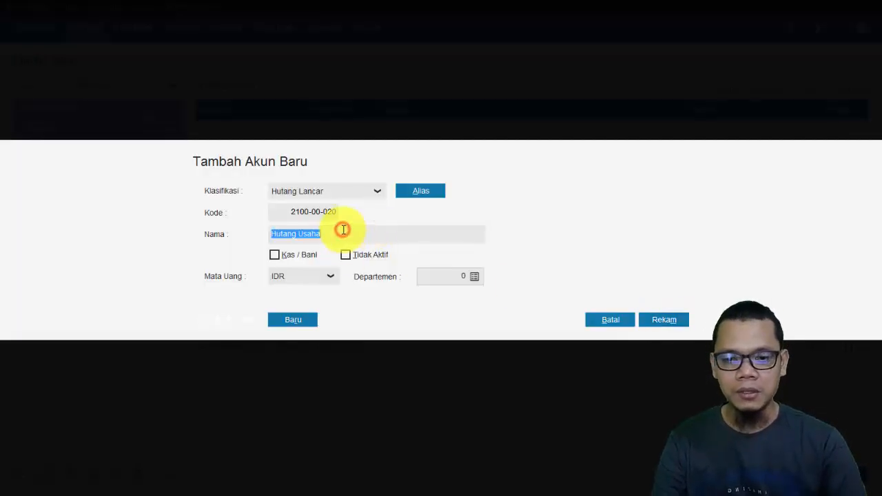
key(End)
key(ctrl+shift+Left)
text(Dagang)
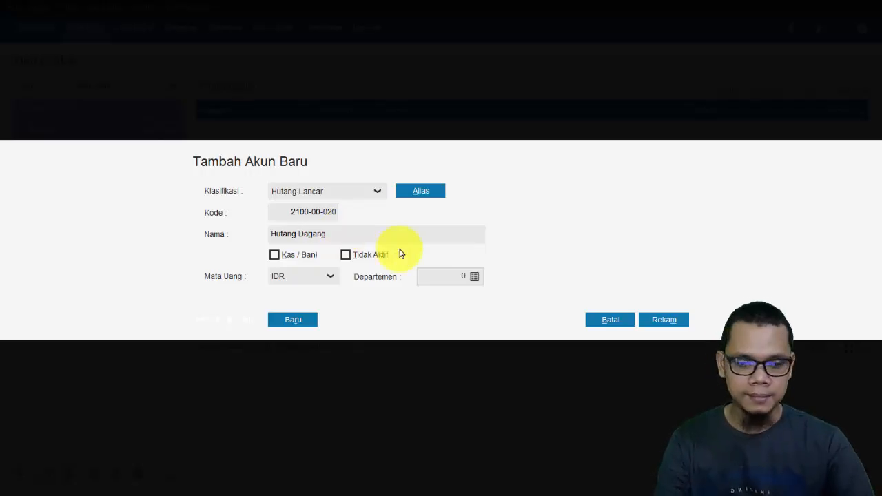
click(664, 319)
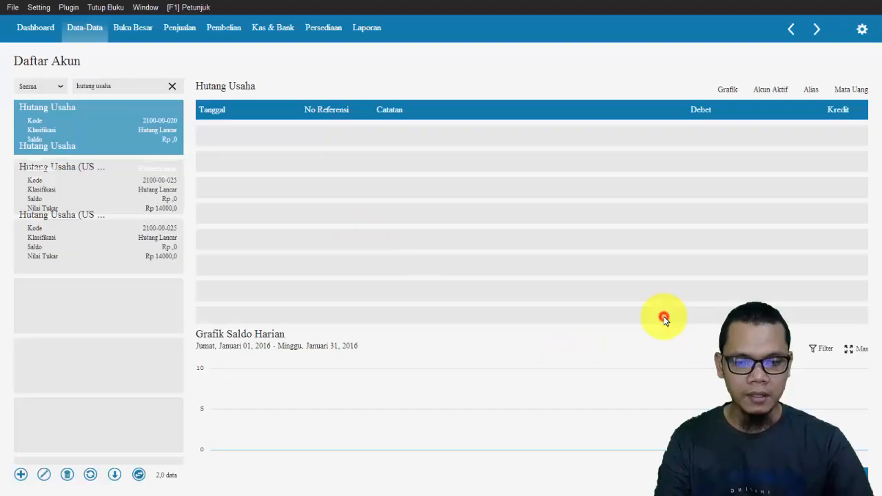
click(664, 325)
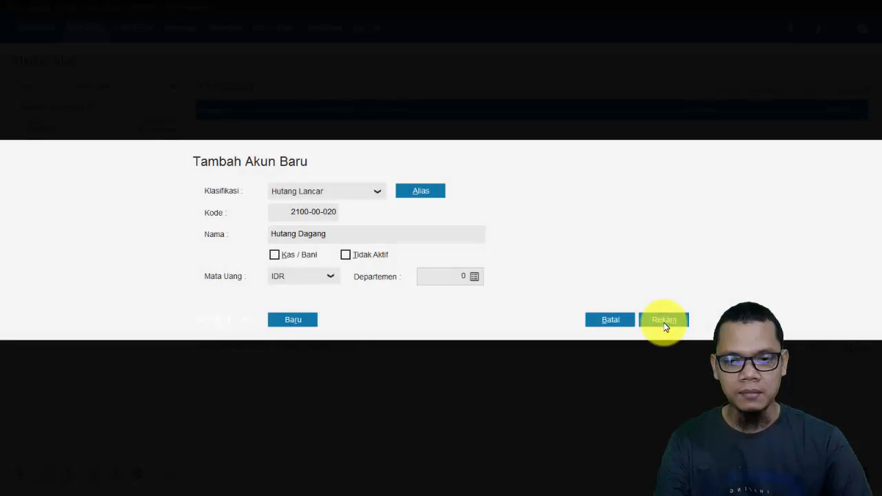
Check the renaming slide for the remaining accounts and record the Hutang Dagang account.
key(alt+Tab)
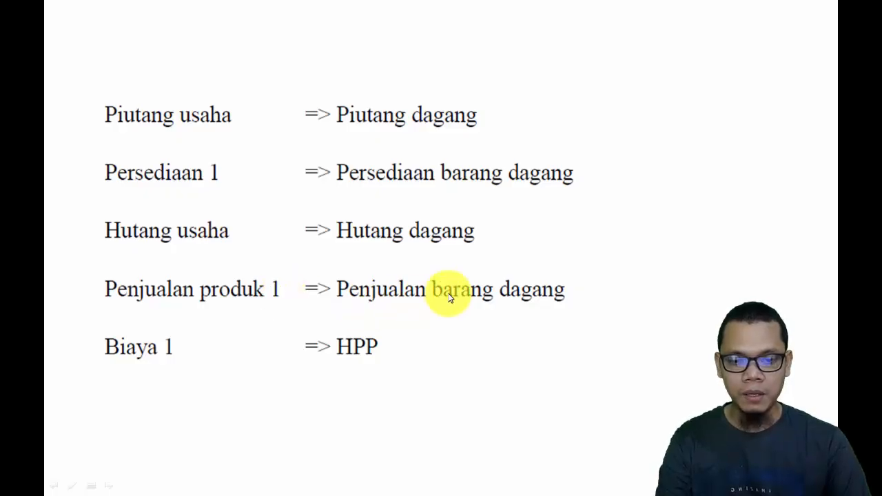
key(alt+Tab)
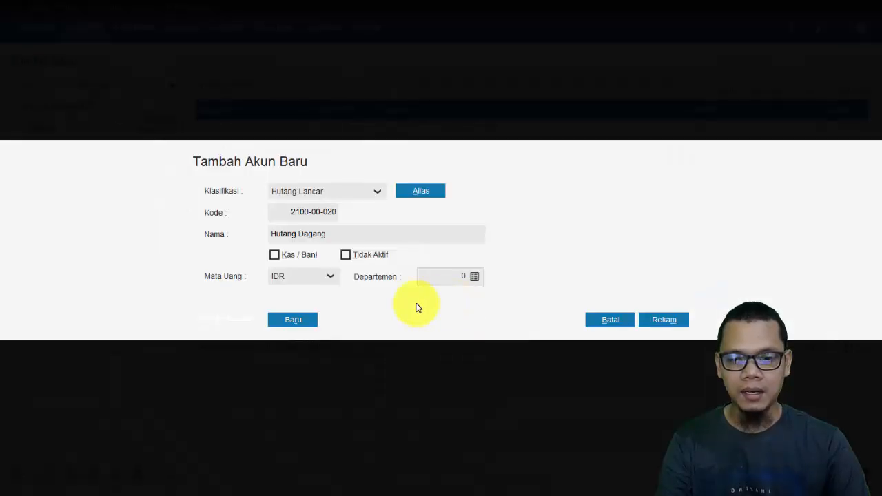
click(665, 320)
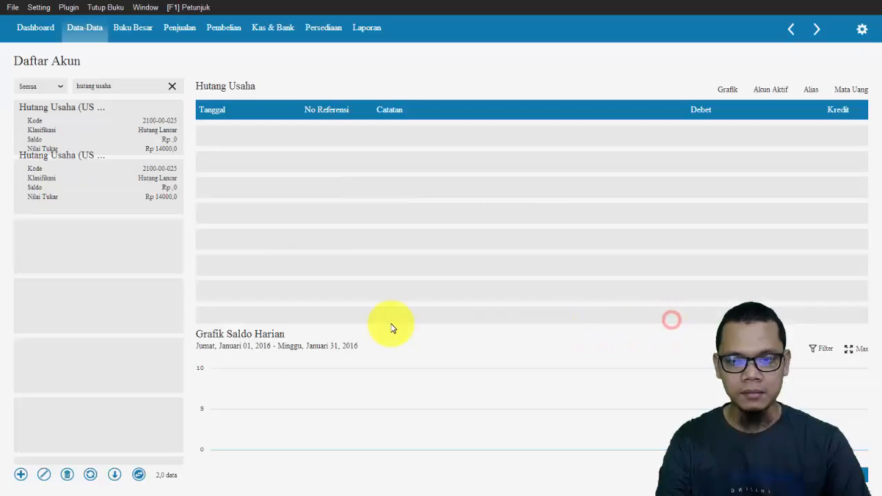
Search the account list for Penjualan produk, rename the Penjualan Produk 1 account (4100-00-010) as Penjualan Barang Dagang, and record it.
click(171, 86)
click(114, 86)
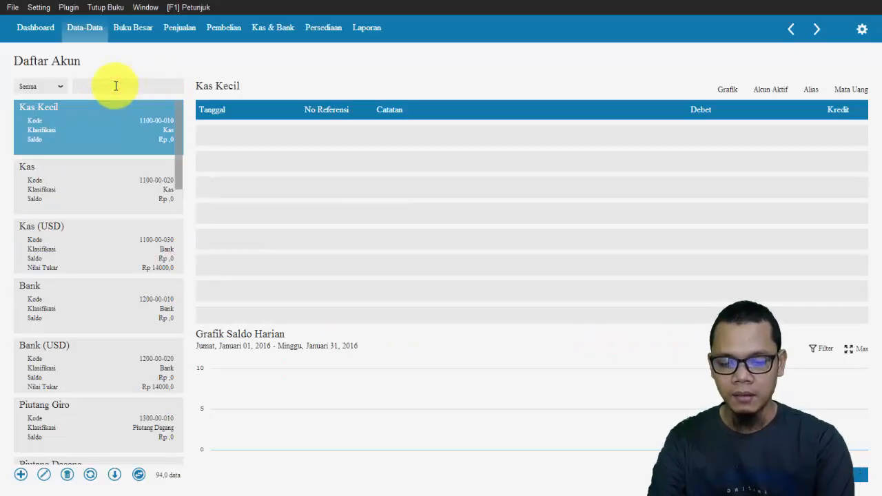
text(Penjuala)
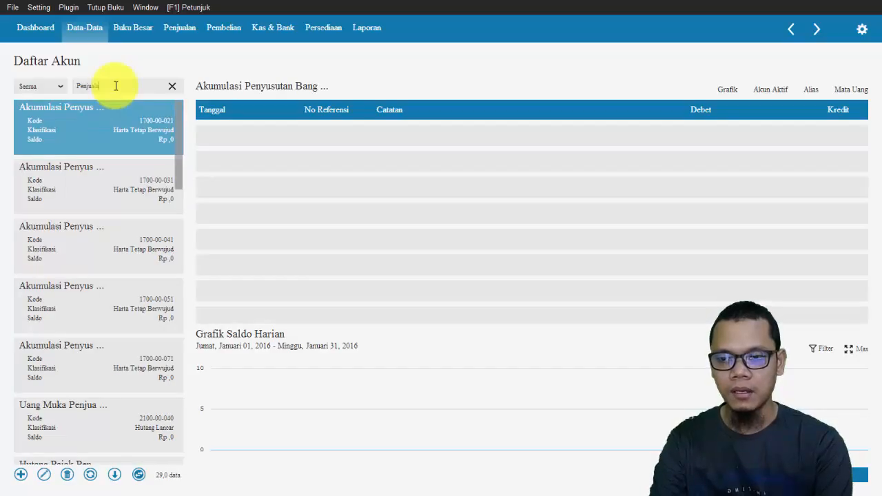
text(n produk)
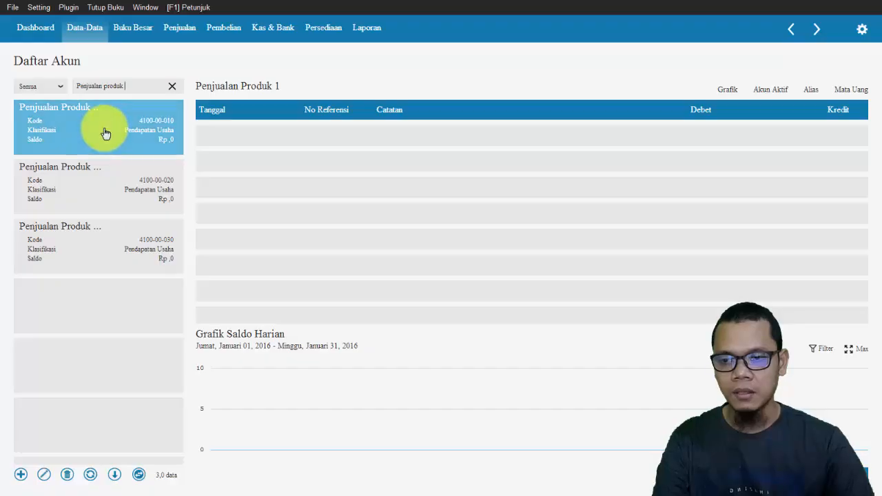
click(74, 128)
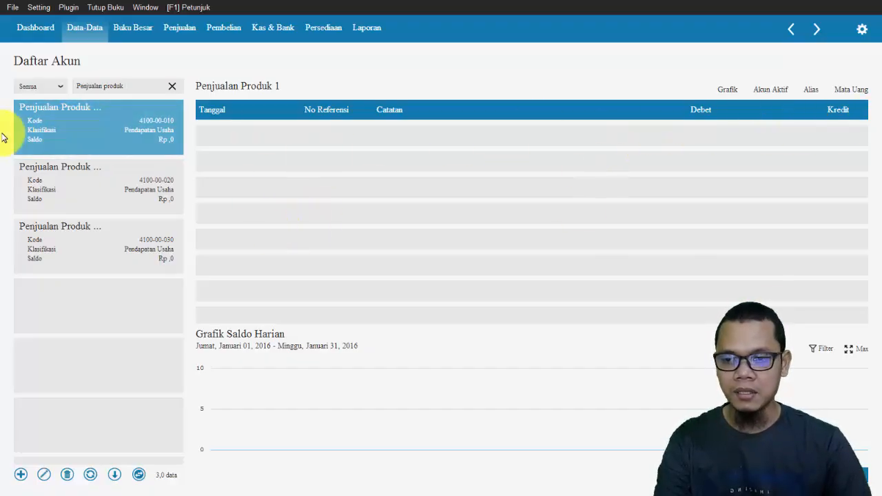
click(87, 122)
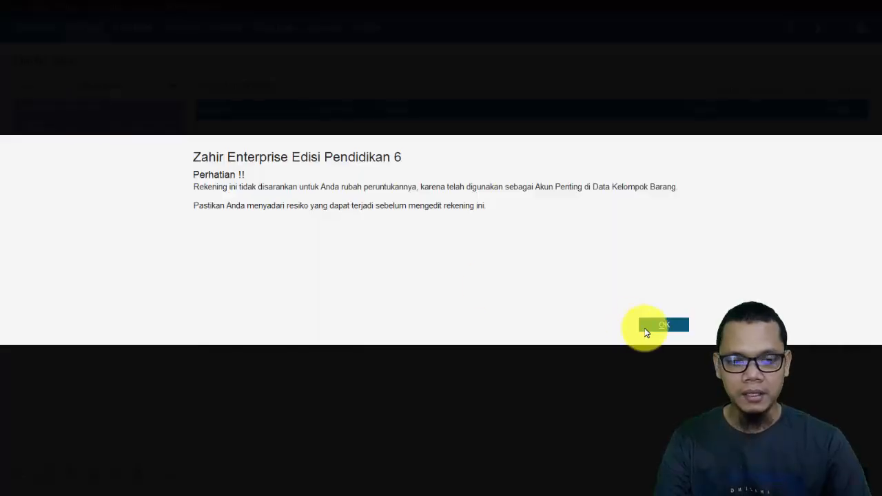
click(665, 328)
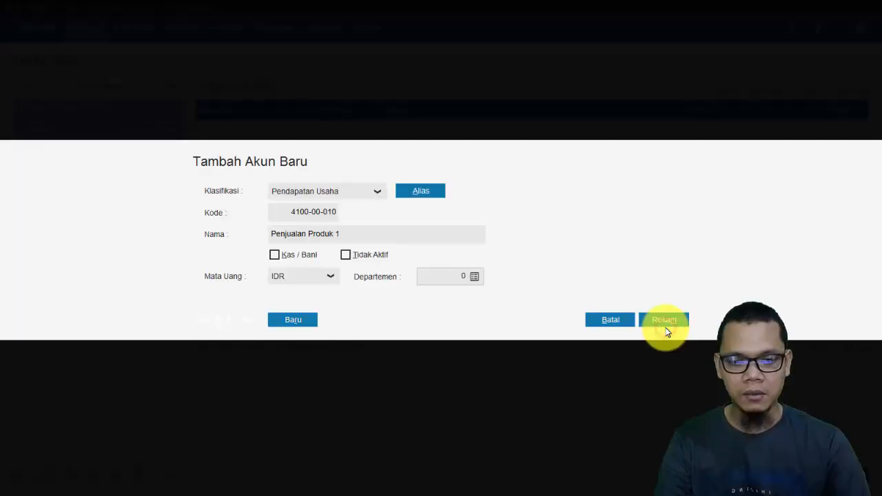
key(alt+Tab)
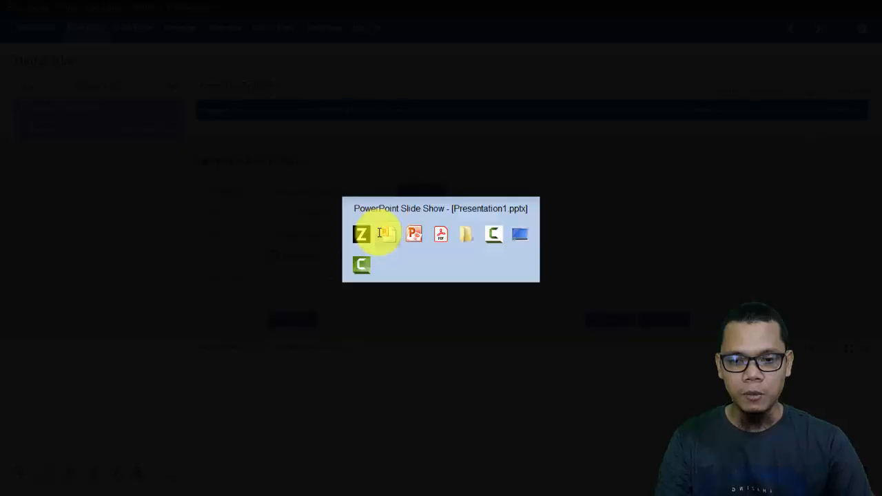
key(alt+Tab)
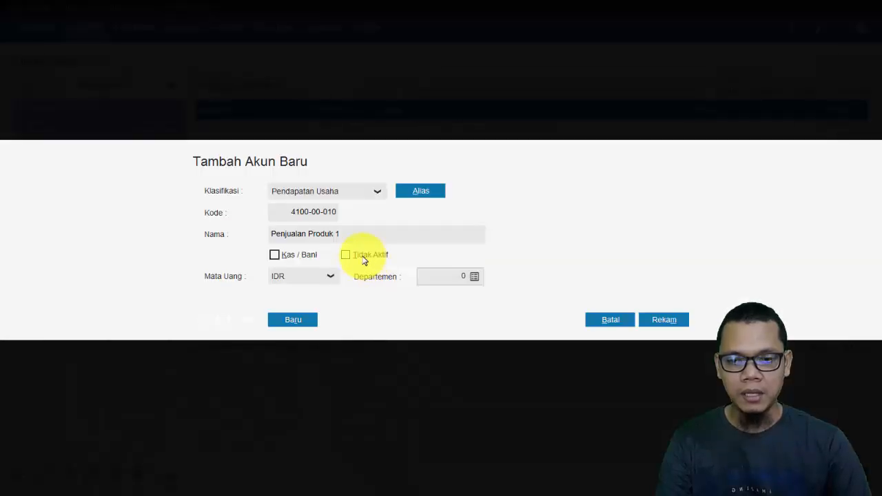
triple_click(359, 234)
click(359, 233)
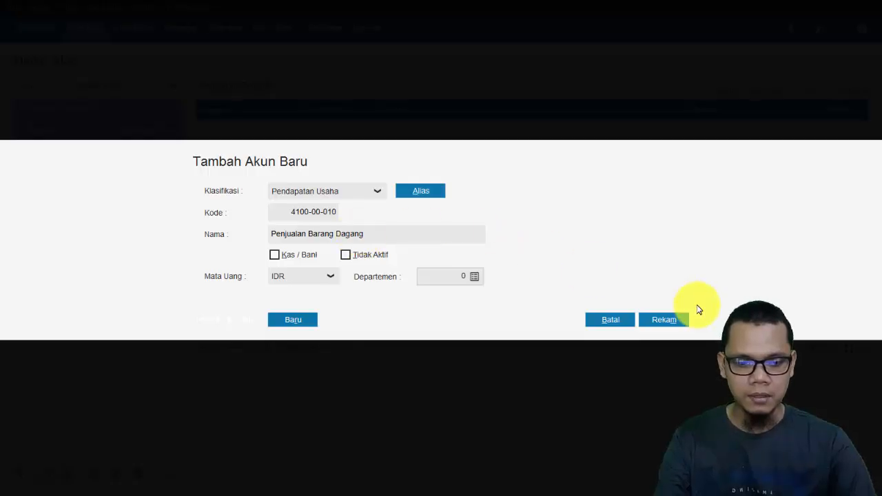
click(667, 321)
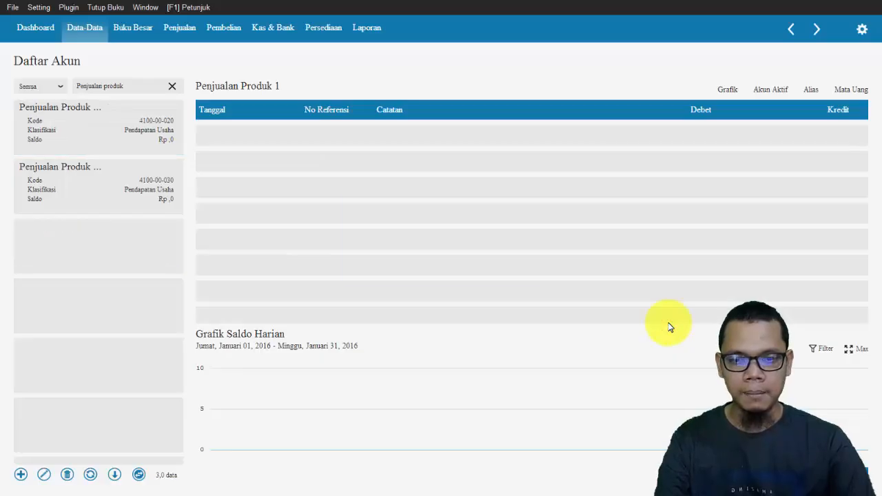
Check the account renaming slide for the remaining account and search the account list for biaya.
key(alt+Tab)
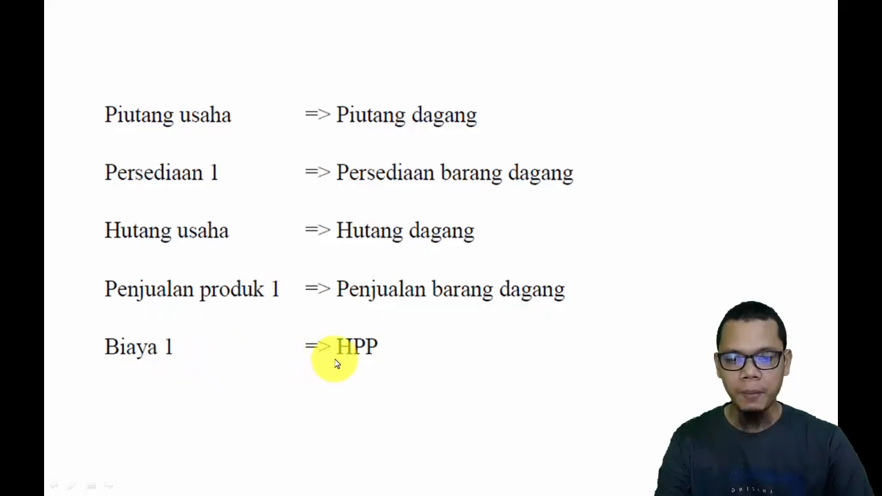
key(alt+Tab)
click(172, 86)
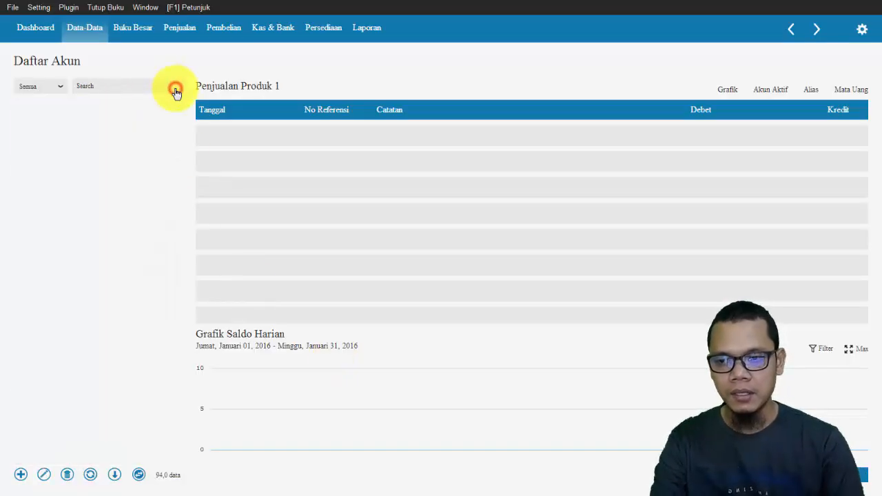
click(154, 87)
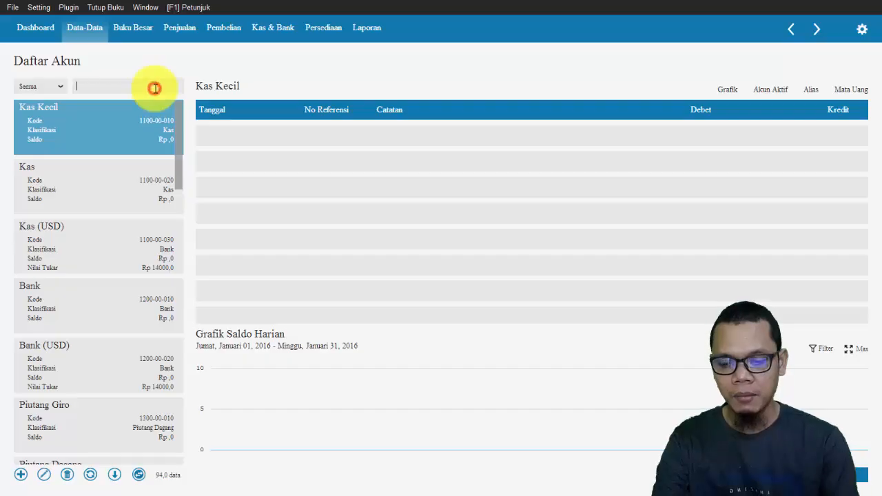
text(biaya)
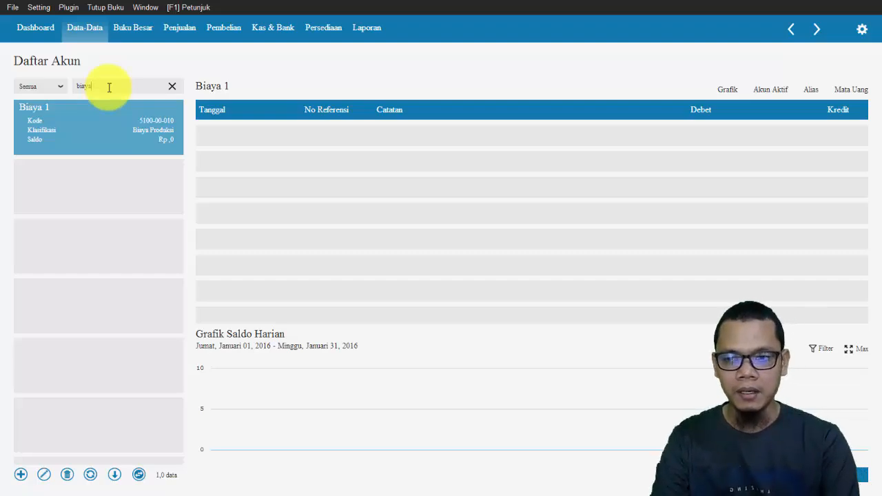
Search the account list for HPP instead.
key(BackSpace)
key(BackSpace)
key(BackSpace)
key(BackSpace)
key(BackSpace)
text(H)
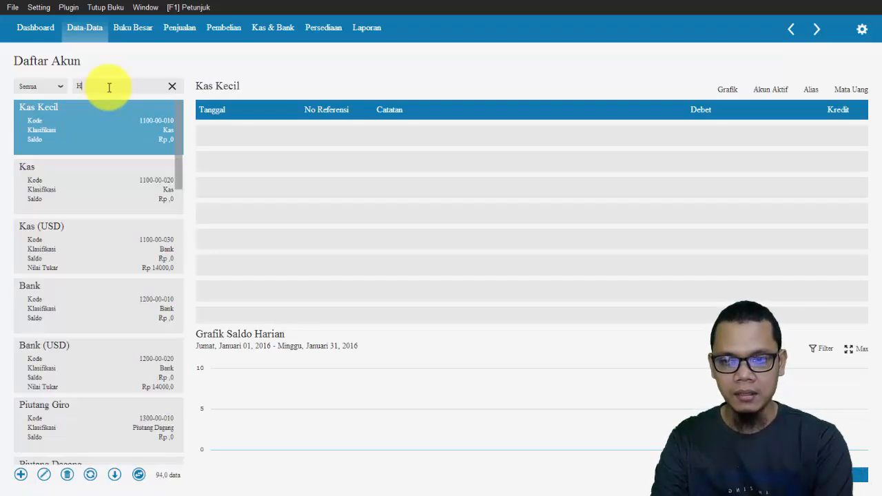
text(PP)
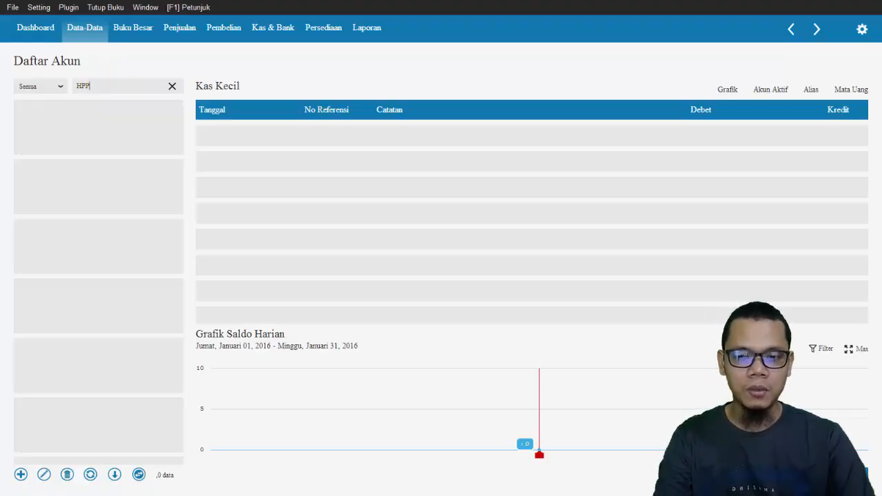
Search the account list for biaya 1, rename the Biaya 1 account (5100-00-010) as HPP, and record the change.
click(171, 90)
click(102, 86)
text(bi)
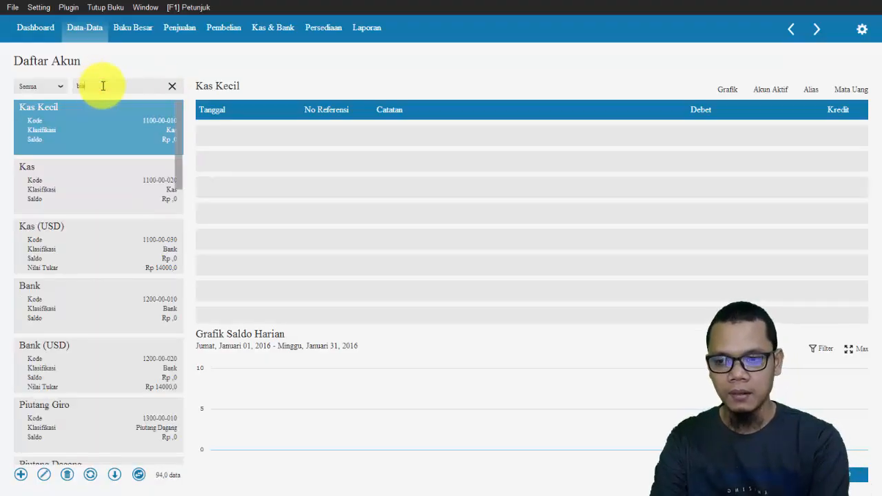
text(aya 1)
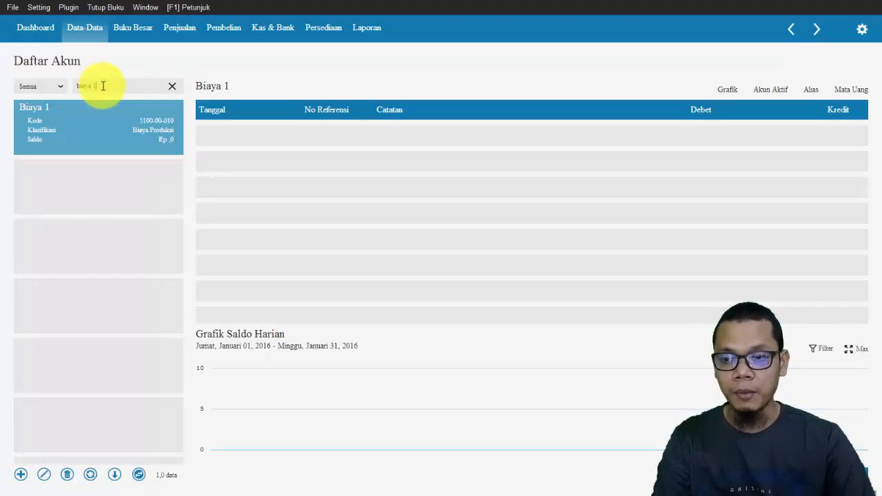
double_click(79, 128)
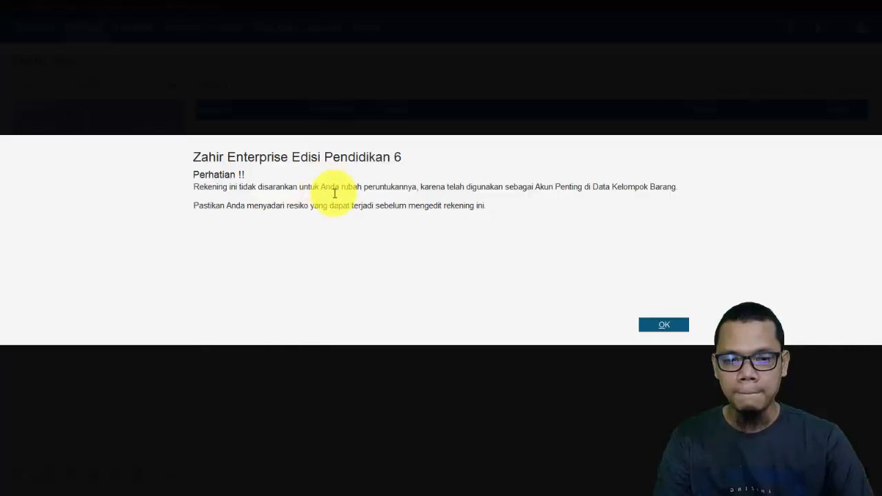
click(673, 324)
click(325, 231)
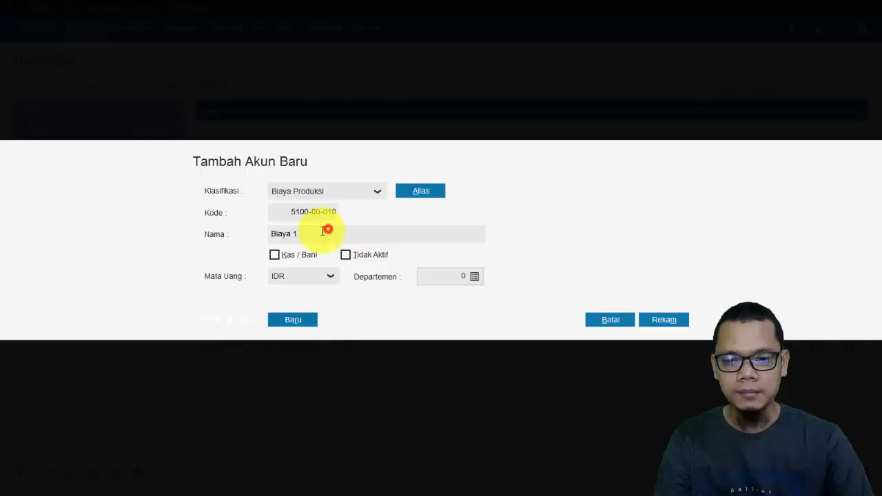
triple_click(324, 230)
text(HPP)
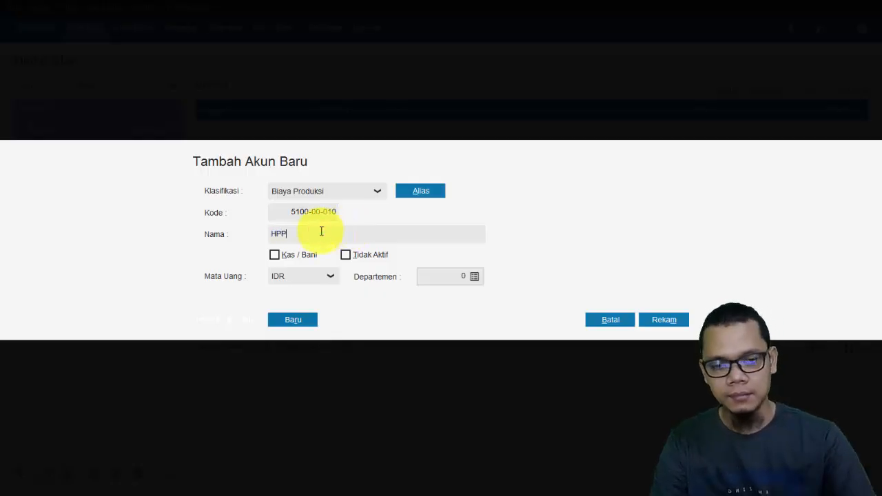
click(660, 321)
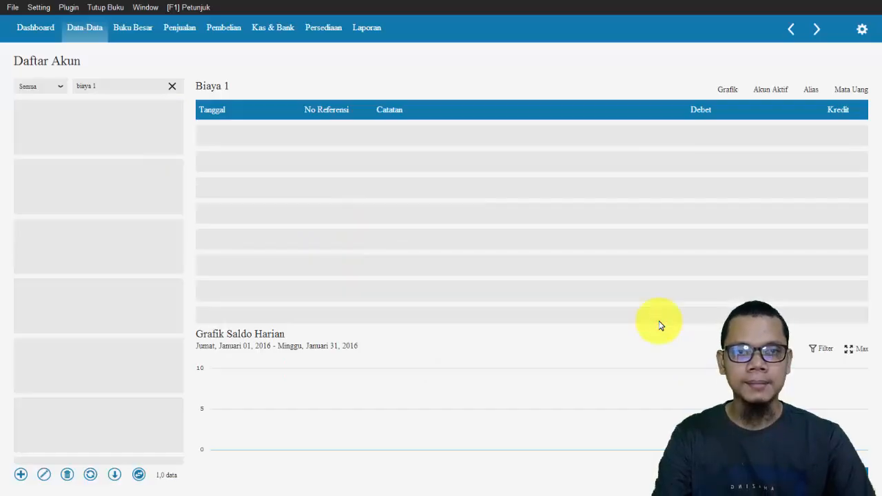
Clear the account search, review the renaming slide, and close the account list.
click(173, 90)
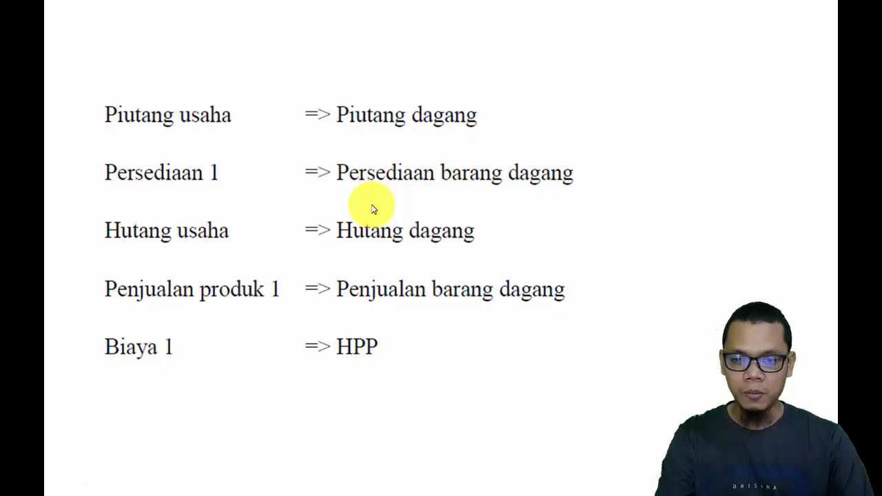
key(alt+Tab)
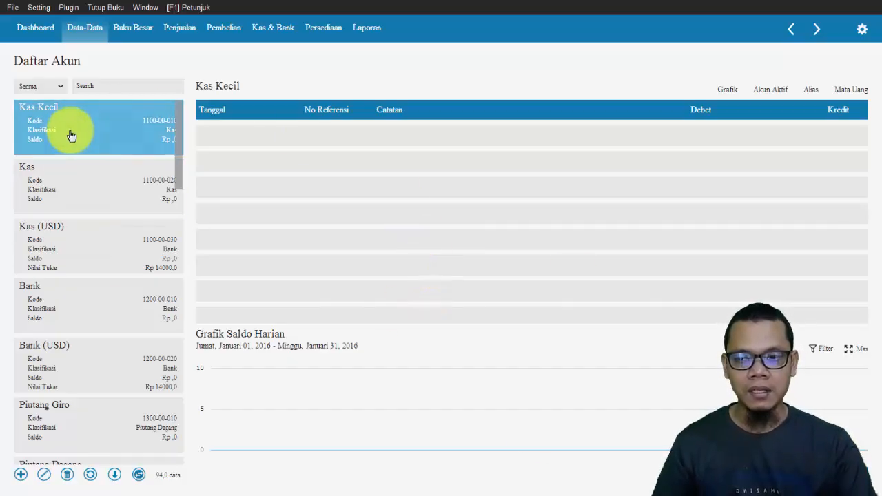
click(860, 474)
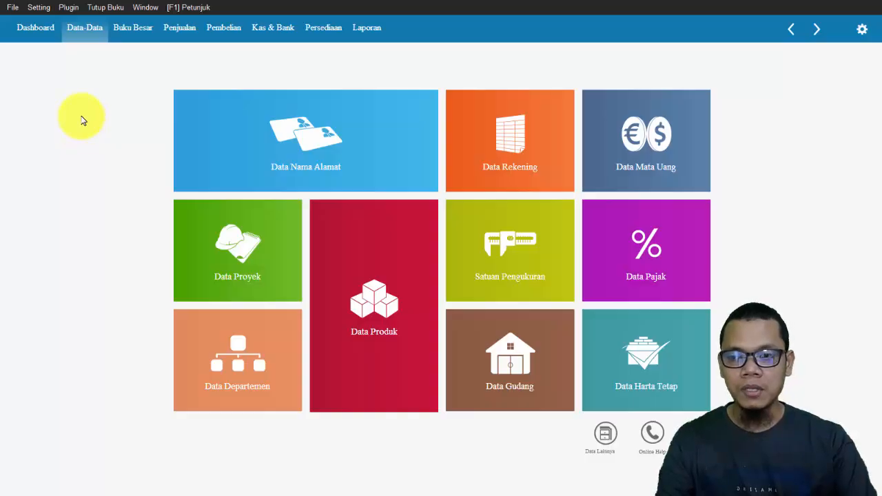
Open the opening balance entry form for accounts (Saldo Awal Akun).
click(38, 8)
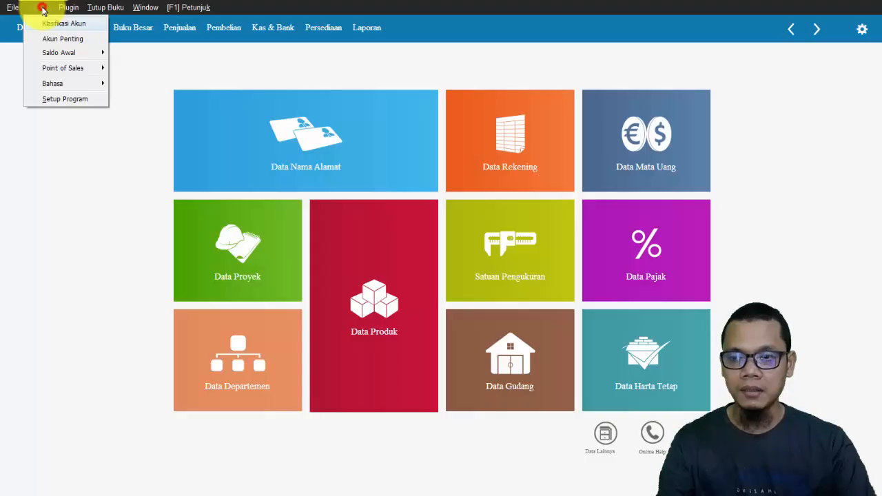
mouse_move(69, 55)
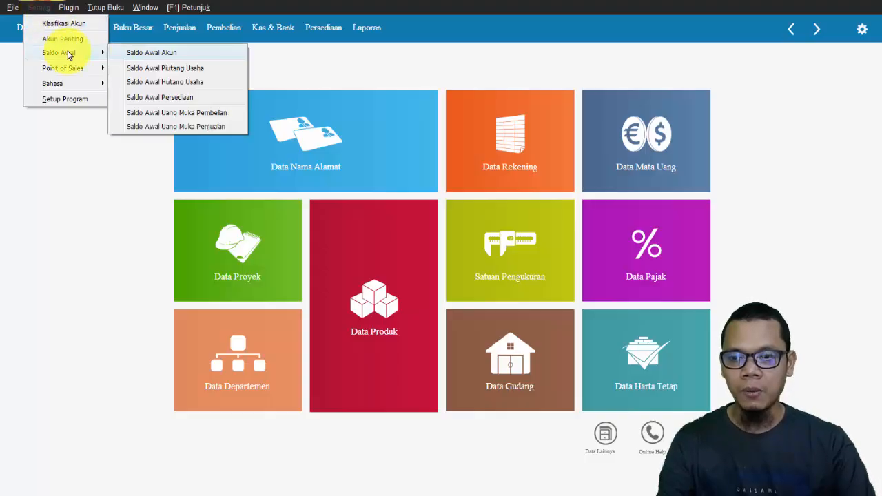
click(153, 59)
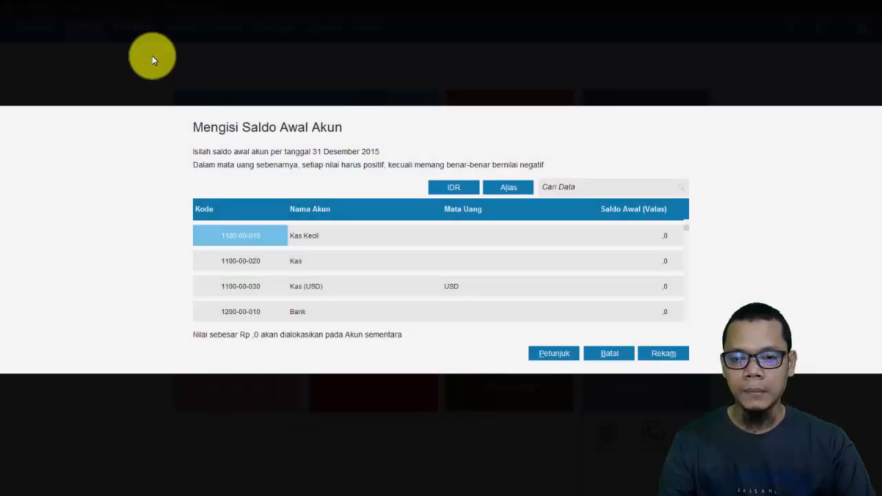
Look through the cash, bank, receivable and inventory accounts in the opening balance list, ending at Persediaan Barang Dagang (1400-00-010).
click(429, 260)
key(Down)
key(Down)
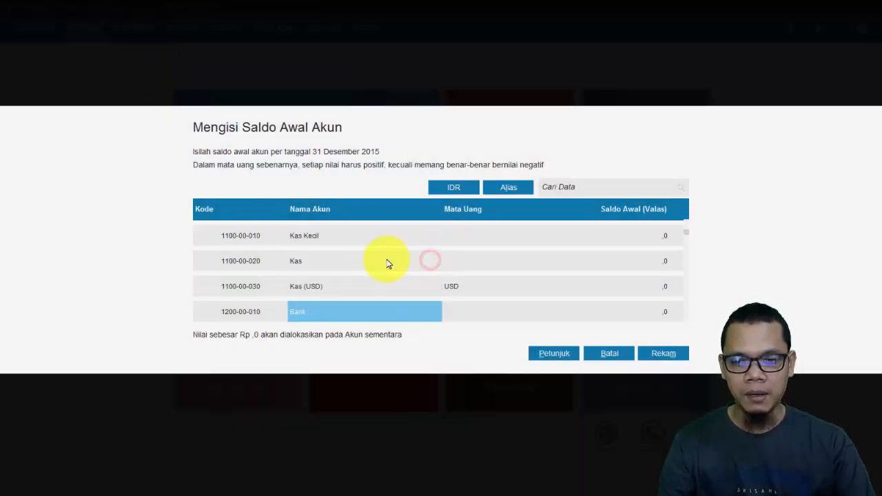
key(Down)
key(Down)
key(Down)
key(Down)
key(Down)
key(Down)
key(Down)
key(Down)
key(Down)
key(Up)
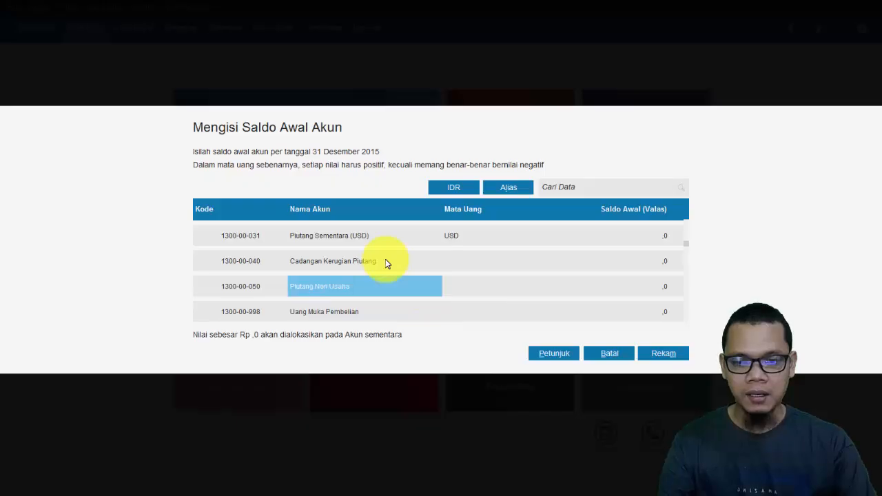
key(Up)
key(Up)
key(Up)
key(Down)
key(Down)
key(Down)
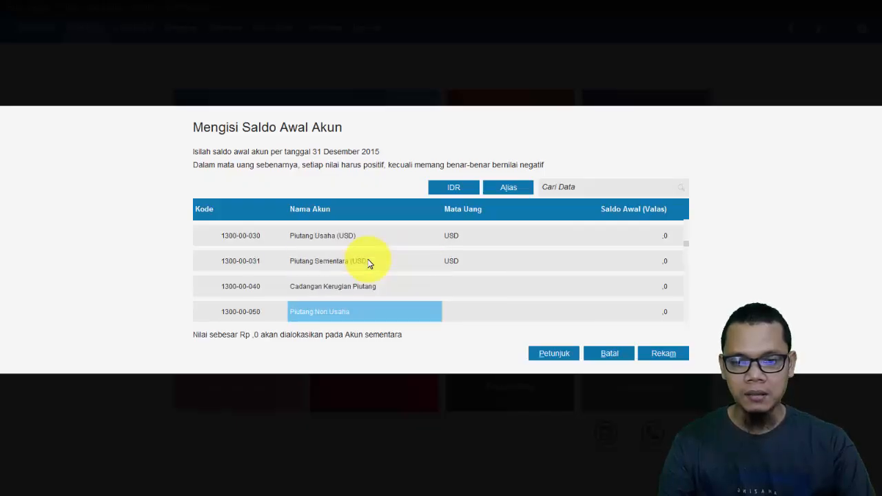
key(Down)
key(Down)
key(Down)
key(Down)
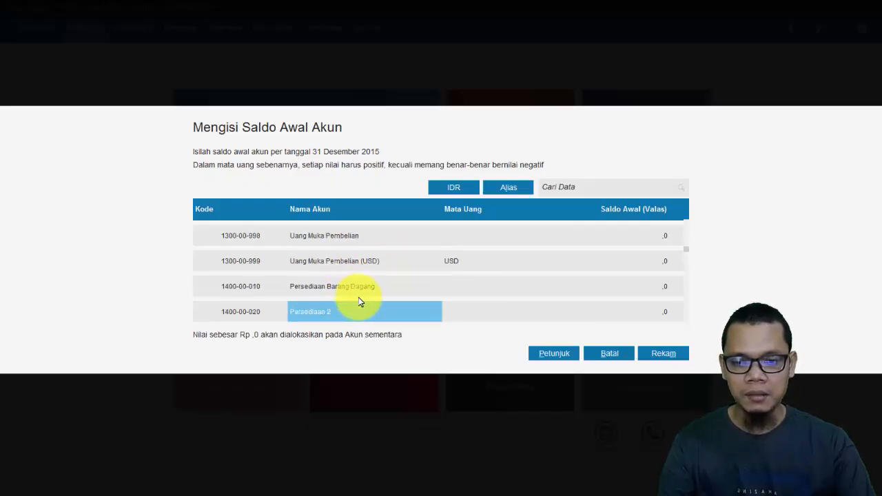
key(Down)
key(Down)
key(Down)
key(Down)
key(Down)
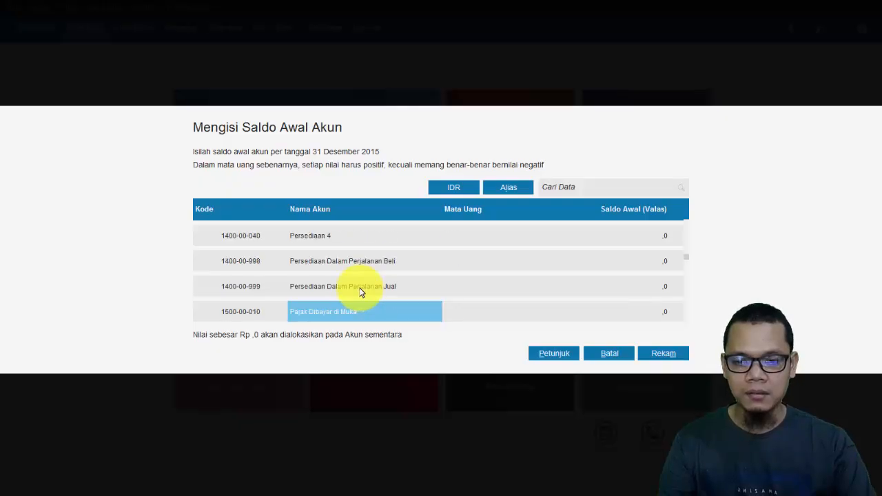
key(Up)
key(Up)
key(Up)
key(Up)
key(Up)
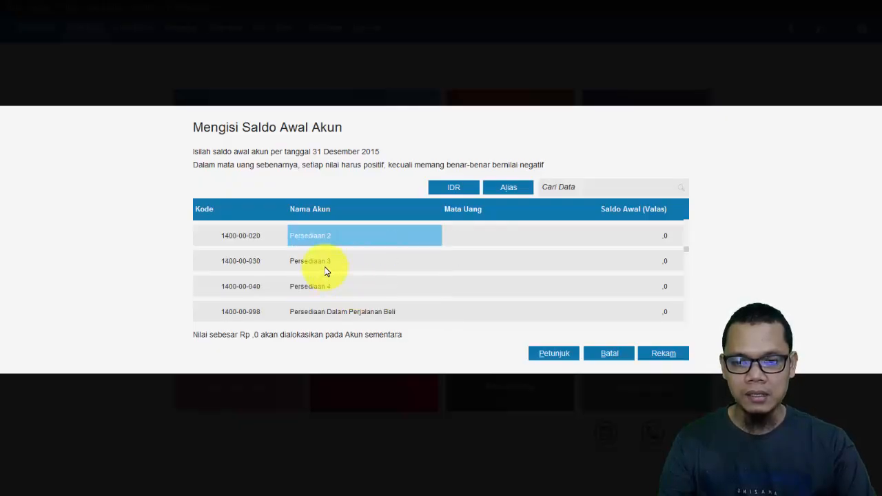
key(Up)
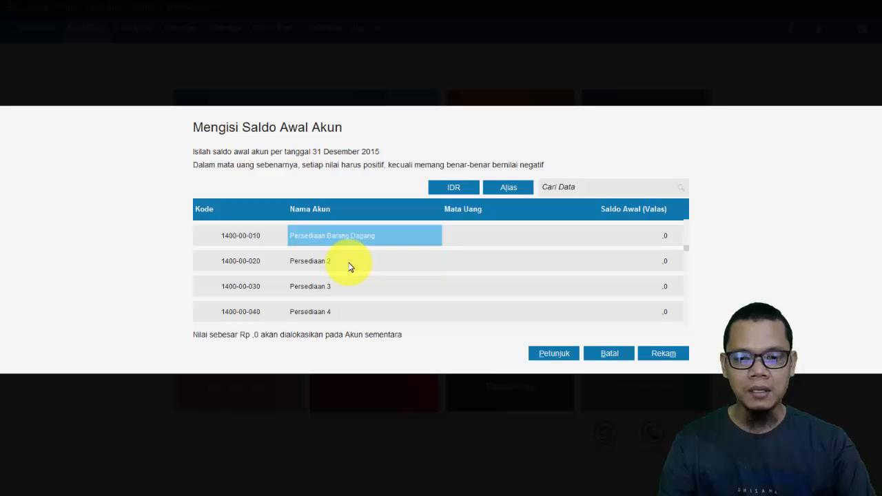
Return to Kas Kecil at the start of the opening balance list and consult the Neraca 1 Januari 2016 slide in PowerPoint.
key(Up)
key(Up)
key(Up)
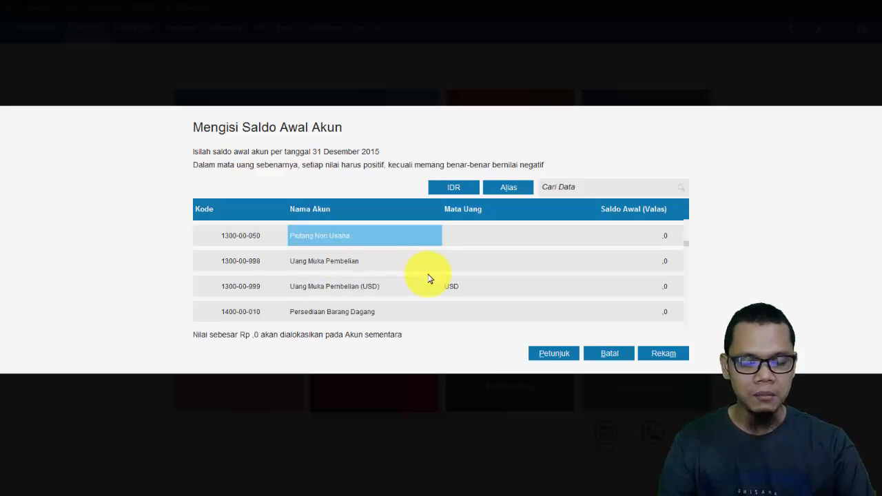
key(Up)
key(Up)
key(Up)
key(Up)
key(Up)
key(Up)
key(Up)
key(Up)
key(Up)
key(Up)
key(Up)
key(Up)
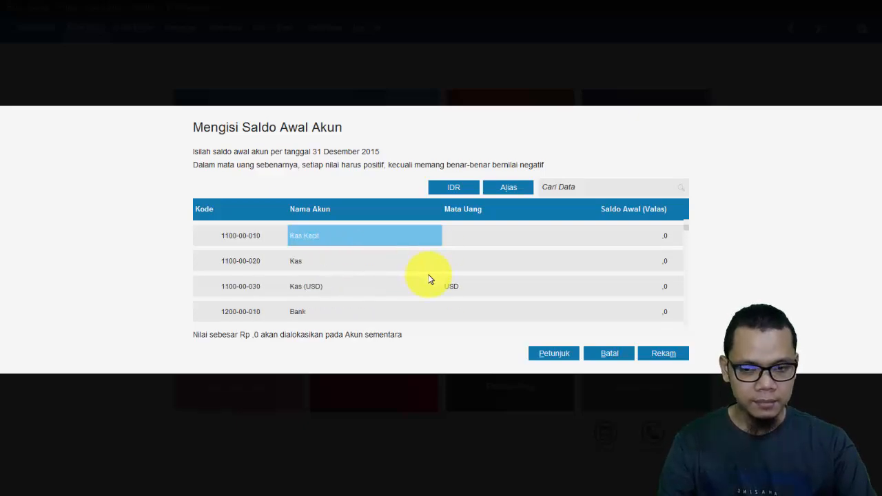
key(alt+Tab)
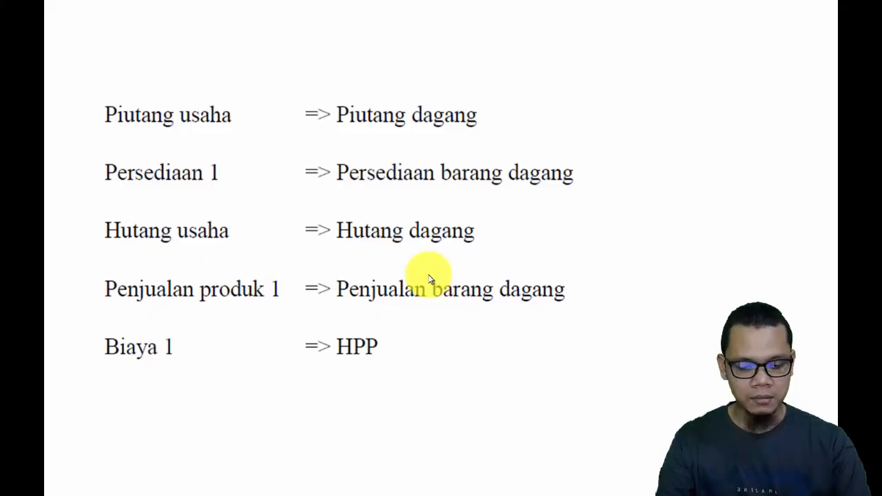
key(Right)
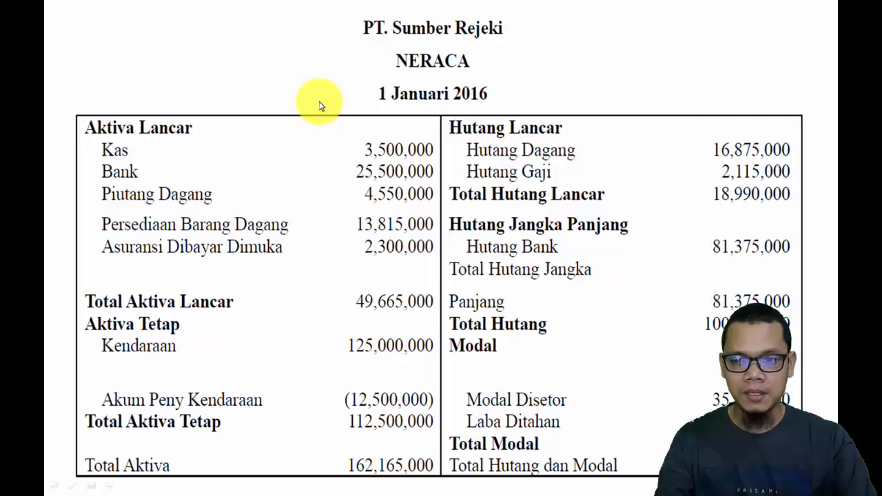
Switch back to Zahir, enter 3500000 as the opening balance of Kas Kecil (1100-00-010), and consult the balance sheet slide again.
key(alt+Tab)
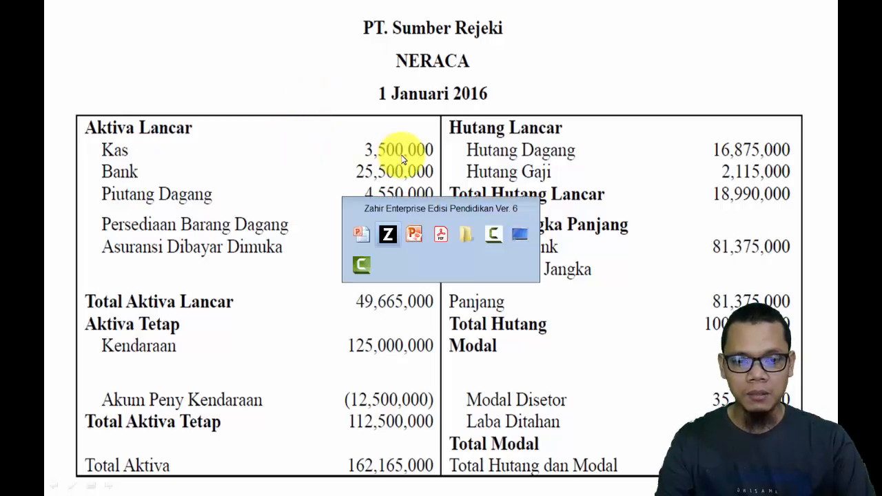
click(655, 237)
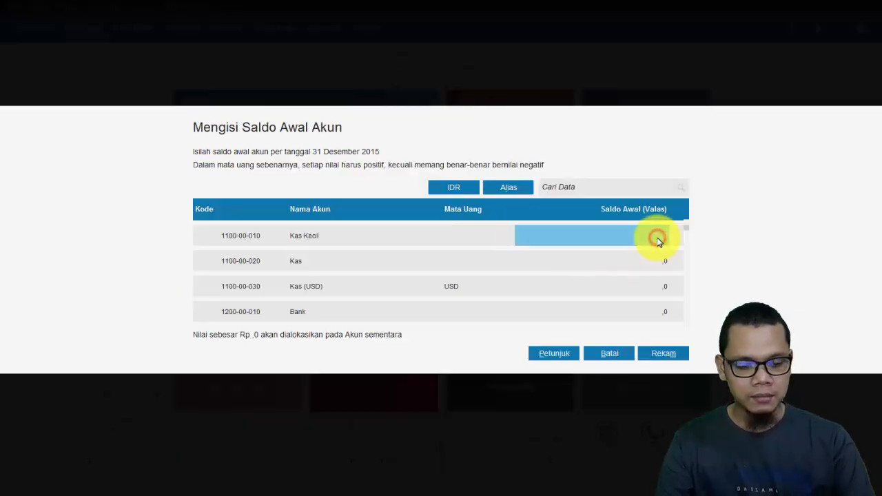
text(3500000)
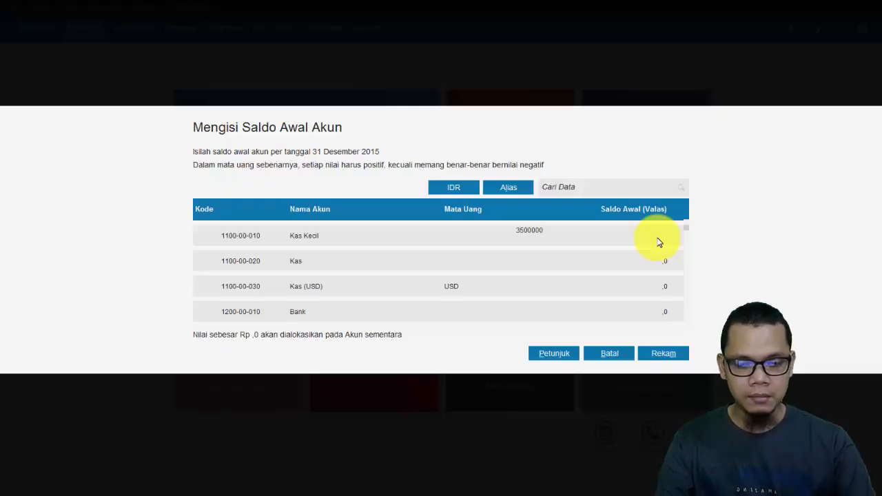
key(alt+Tab)
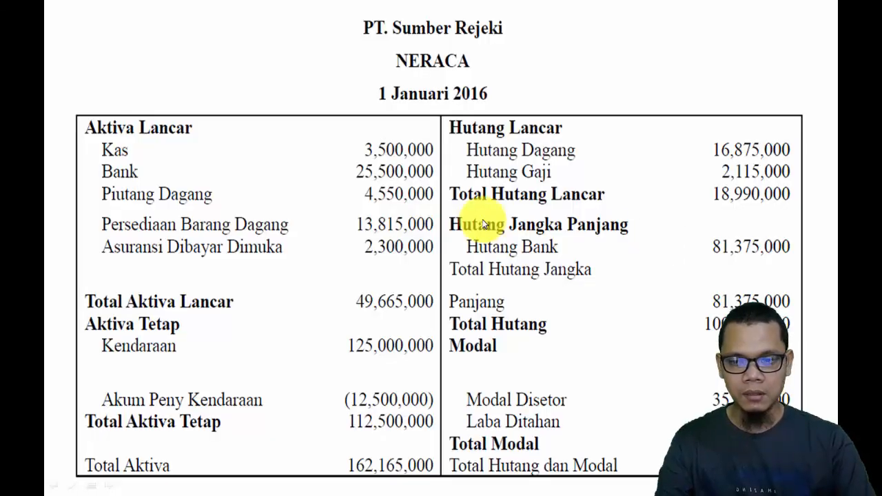
key(alt+Tab)
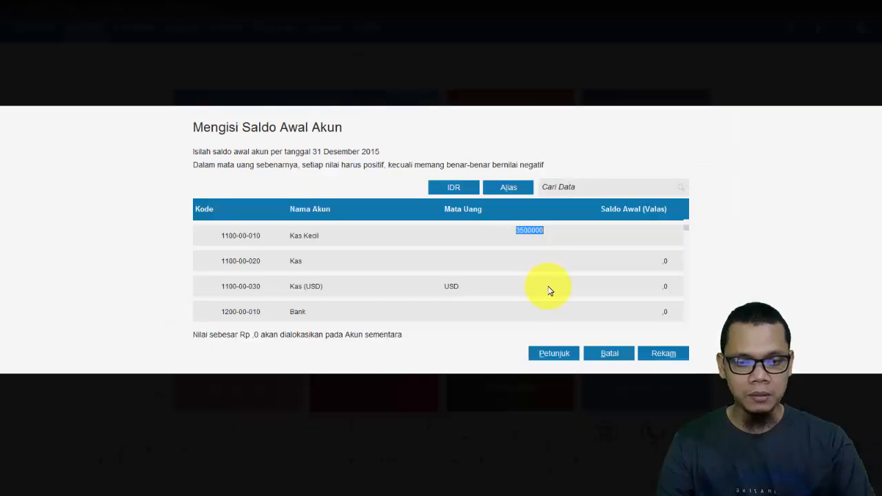
Enter 25500000 as the opening balance of Bank (1200-00-010) and return to the balance sheet slide for the remaining amounts.
click(628, 304)
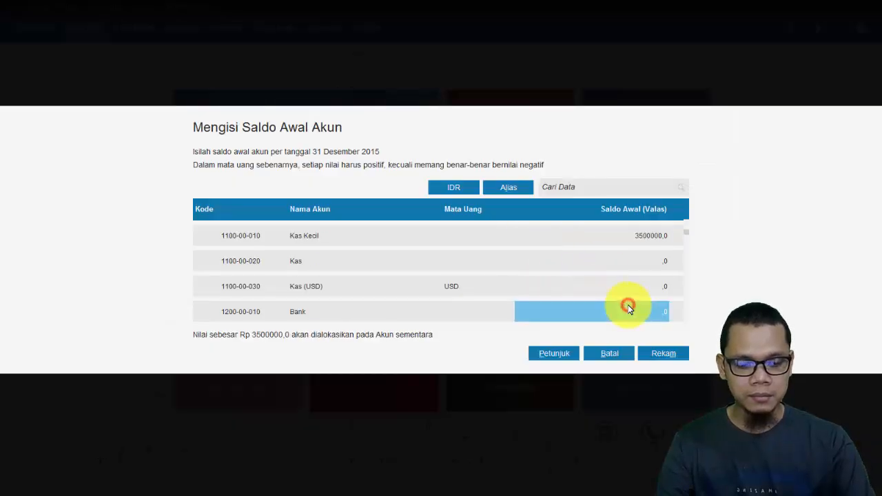
text(25500000)
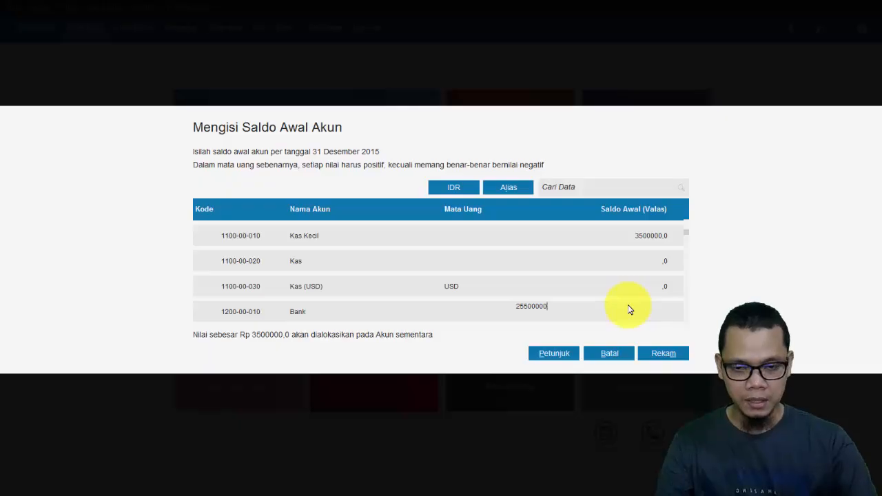
key(alt+Tab)
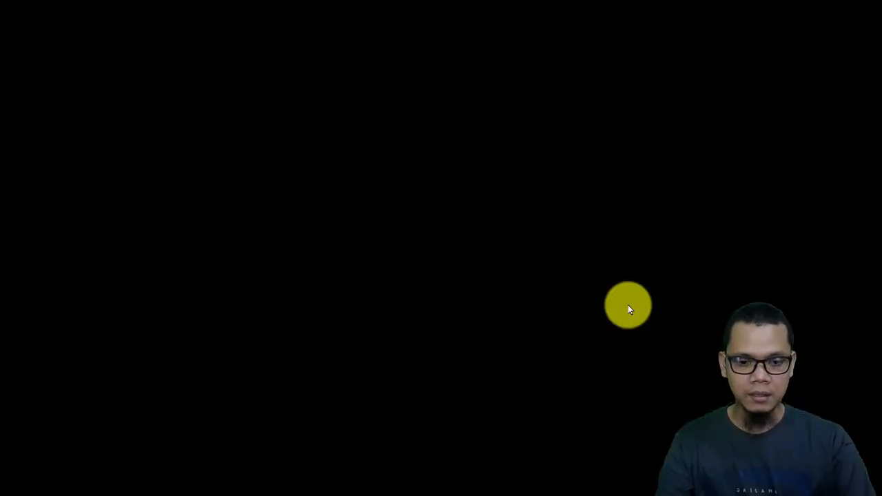
key(alt+Tab)
key(alt+Tab)
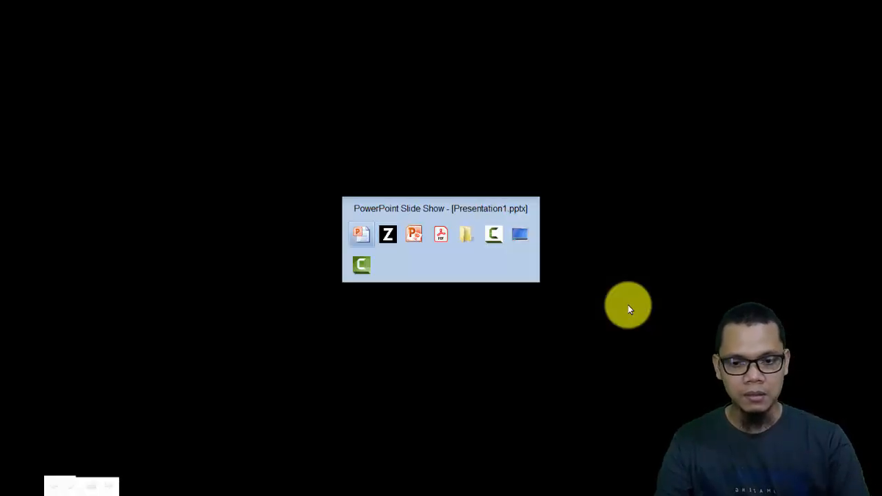
key(Right)
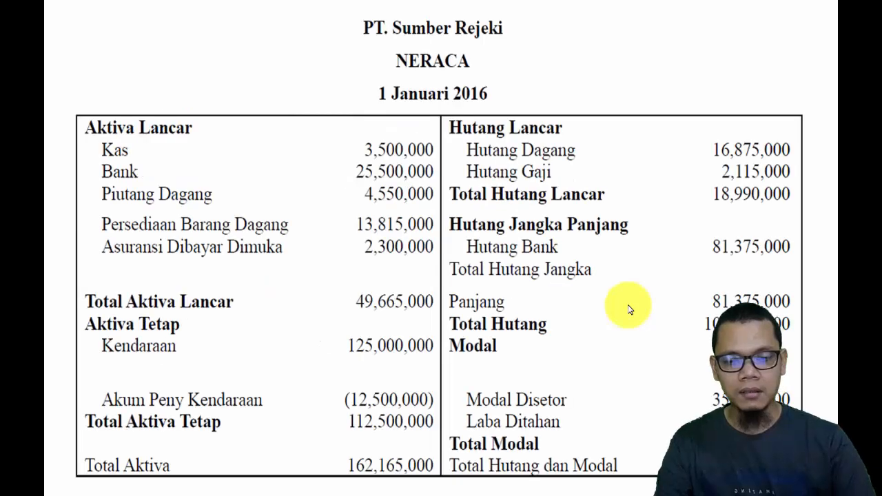
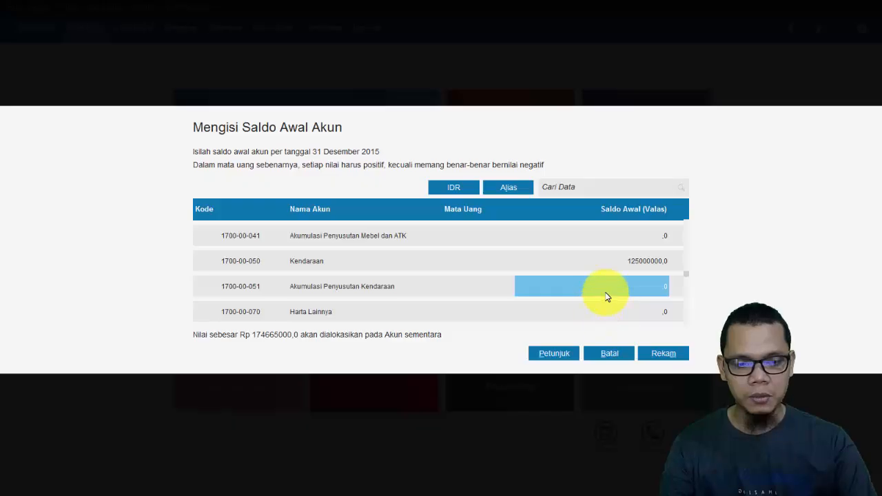
Set the opening balance of Akumulasi Penyusutan Kendaraan (1700-00-051) to -12500000.
key(BackSpace)
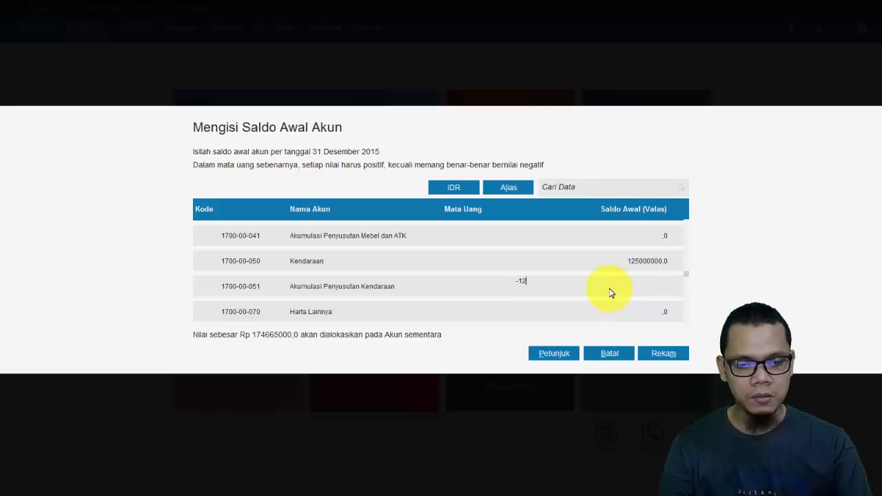
text(-1250000)
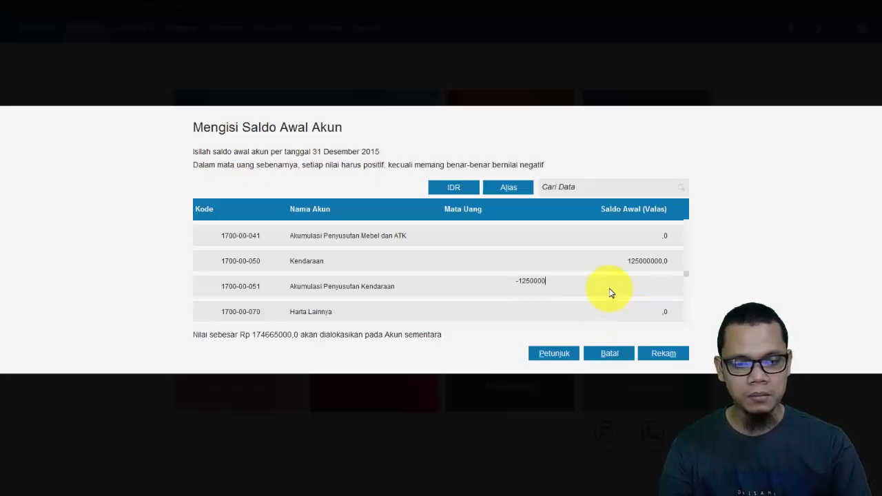
text(0)
key(Tab)
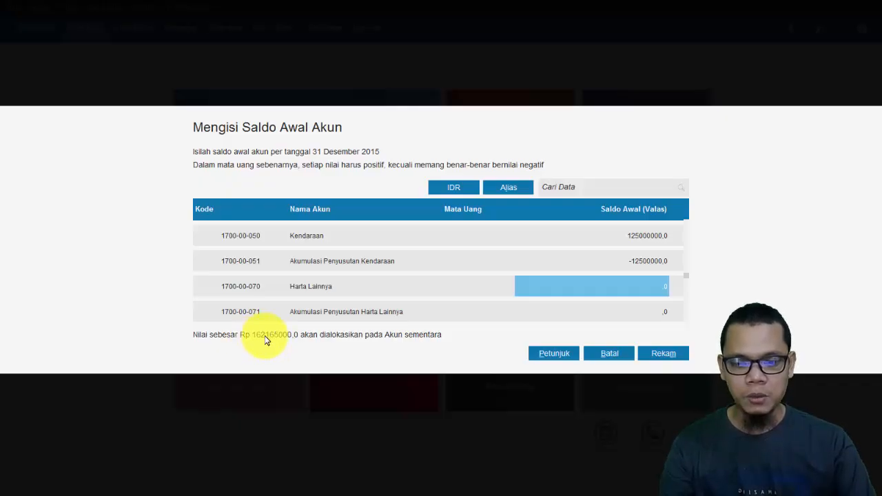
Compare the amount allocated to the temporary account in Zahir with Total Aktiva on the balance sheet slide.
key(alt+Tab)
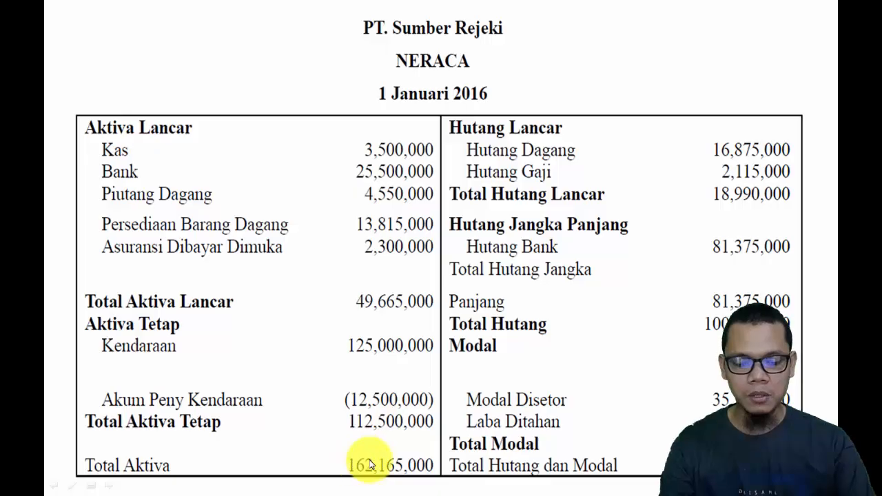
key(alt+Tab)
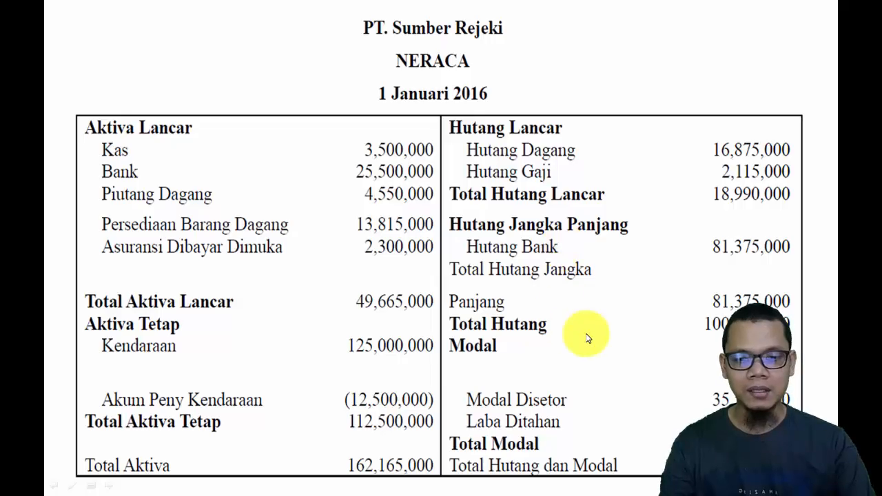
key(alt+Tab)
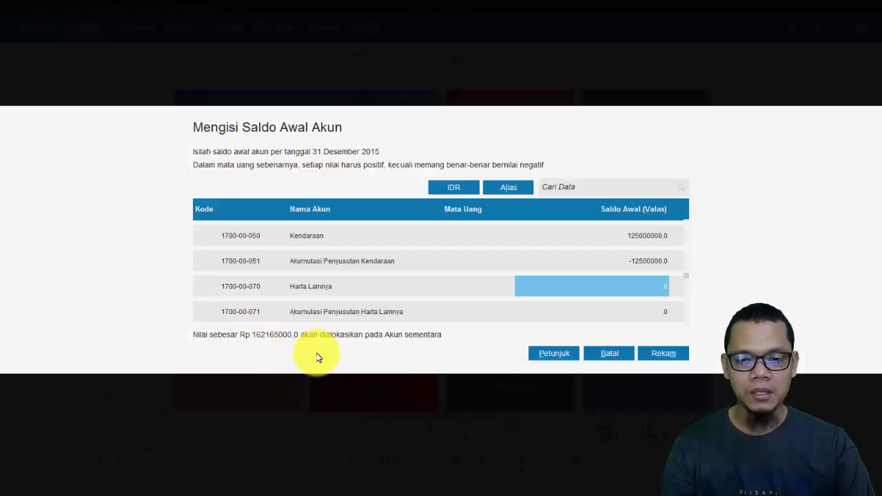
key(alt+Tab)
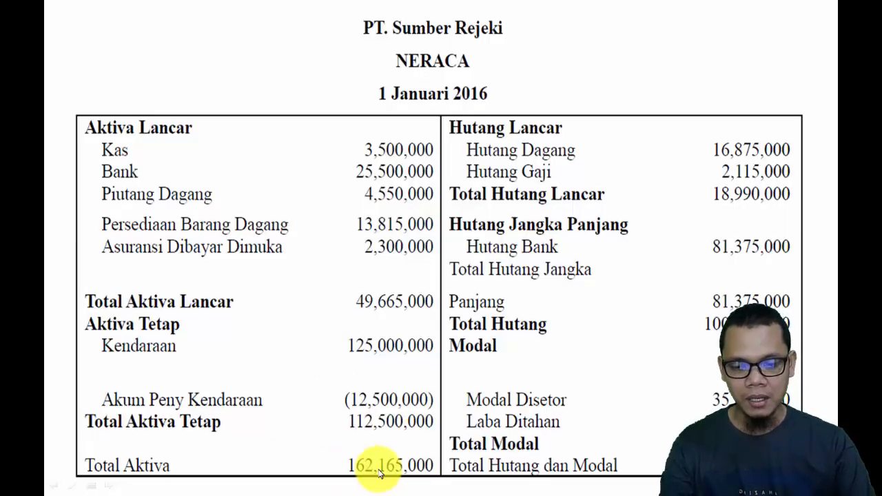
key(alt+Tab)
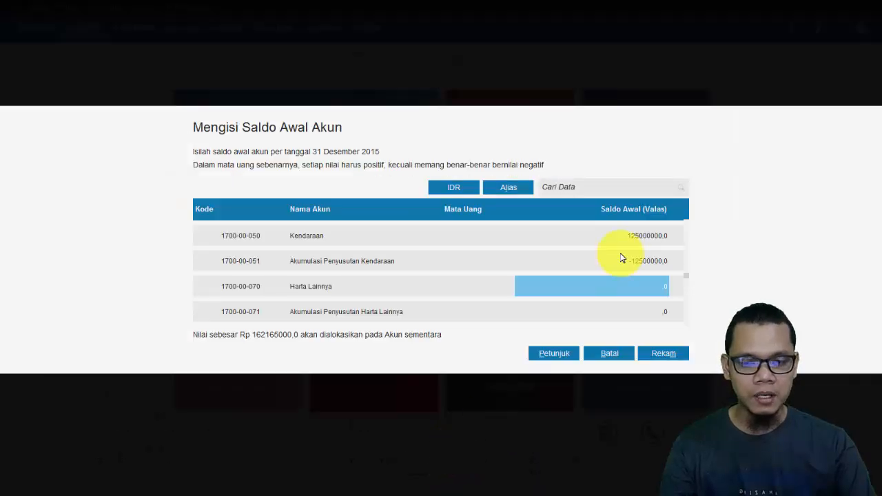
Find the Hutang Dagang account in the opening balance list and look up its amount on the balance sheet slide.
key(Down)
key(Down)
key(Down)
key(Down)
key(Down)
key(Down)
key(Down)
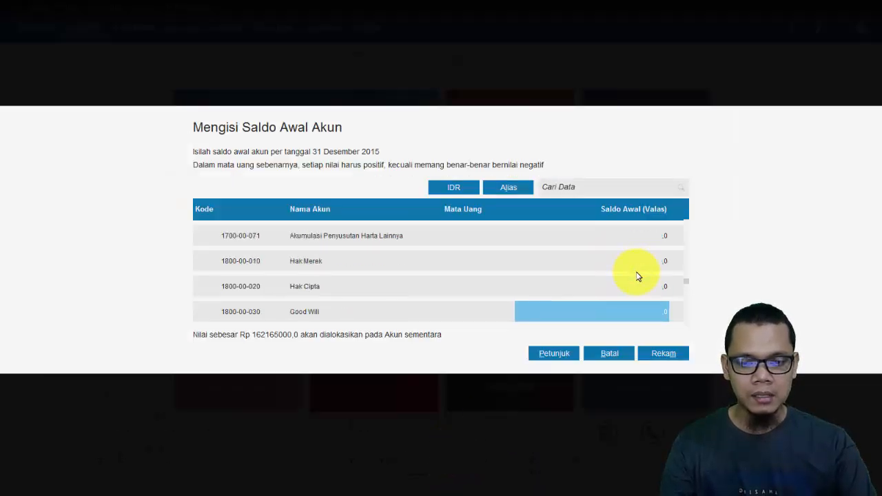
key(alt+Tab)
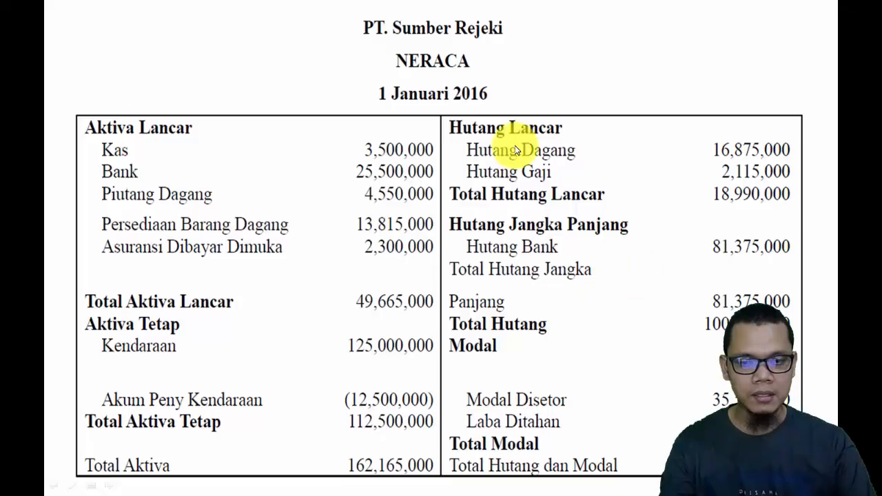
key(alt+Tab)
key(Down)
key(Down)
key(Down)
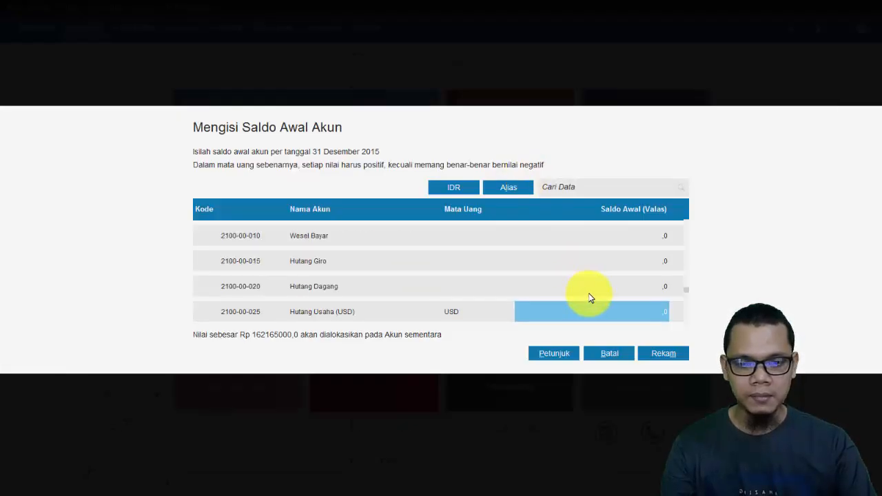
key(alt+Tab)
key(alt+Tab)
key(alt+Tab)
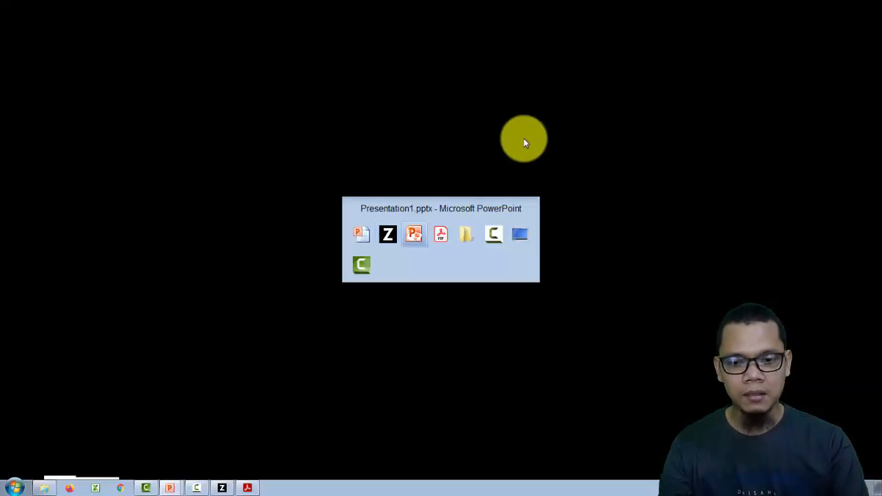
key(alt+shift+Tab)
key(alt+shift+Tab)
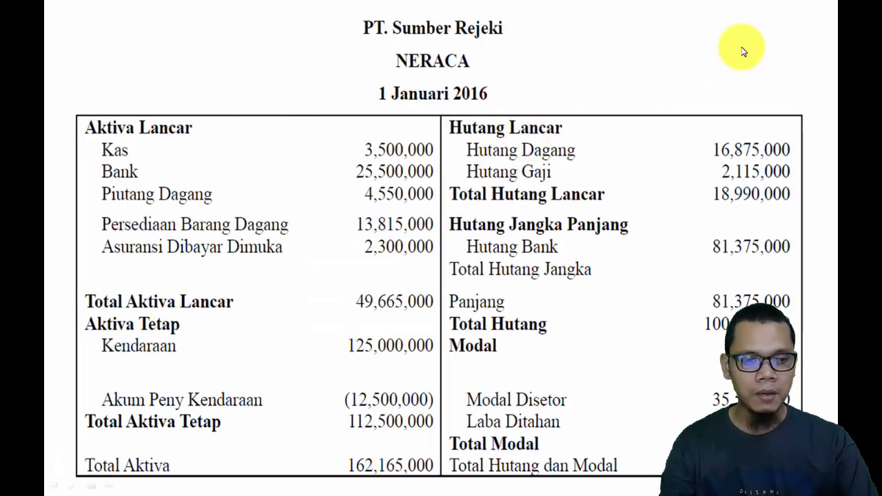
key(alt+Tab)
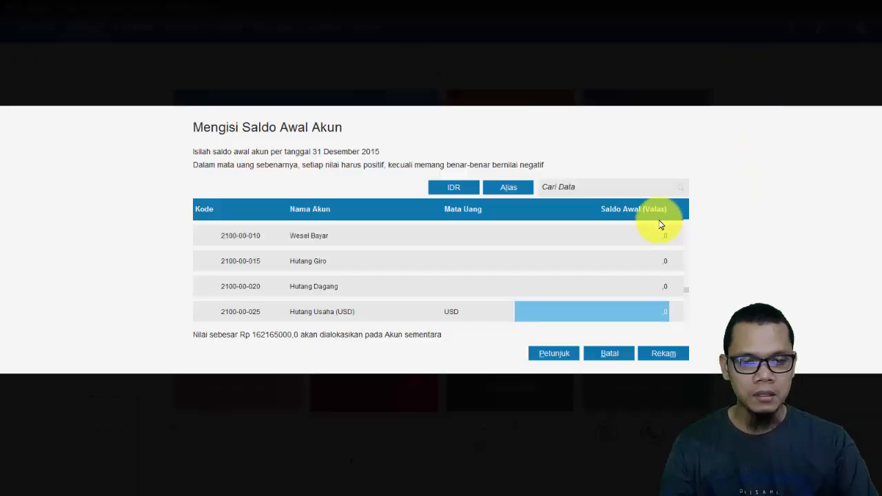
Set the opening balance of Hutang Dagang (2100-00-020) to 16875000, checking the amount against the balance sheet slide.
click(622, 288)
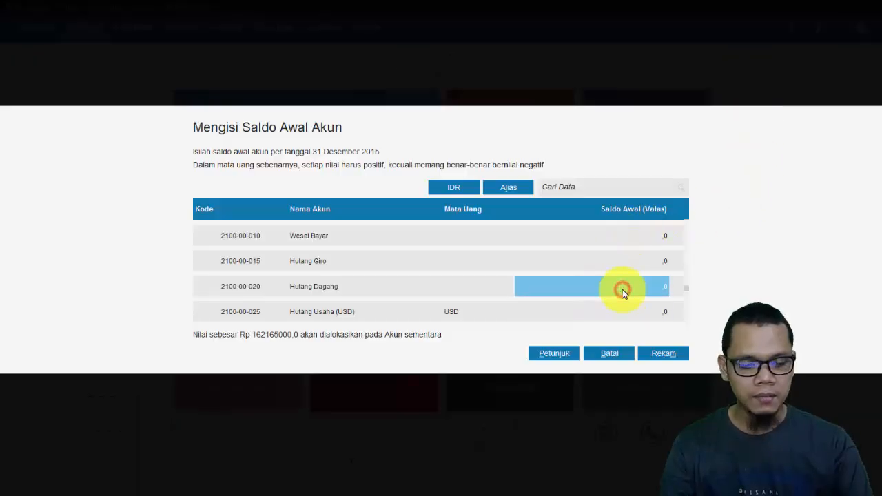
text(16750000)
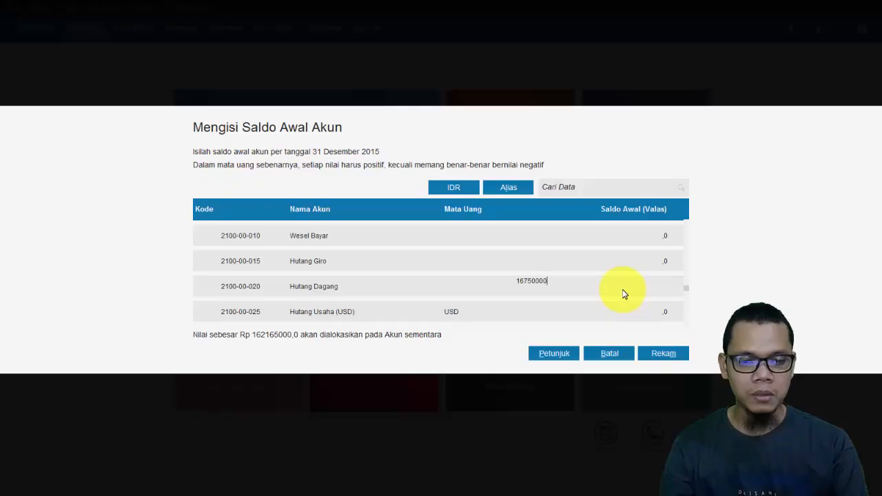
key(alt+Tab)
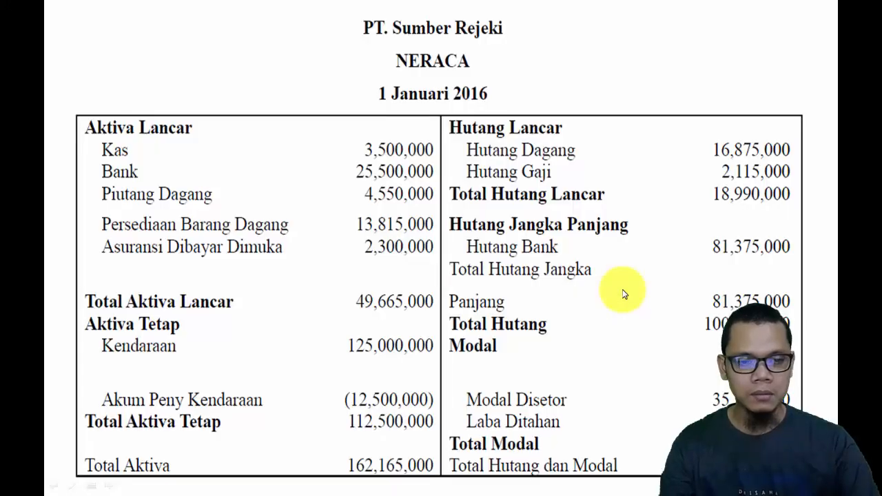
key(alt+Tab)
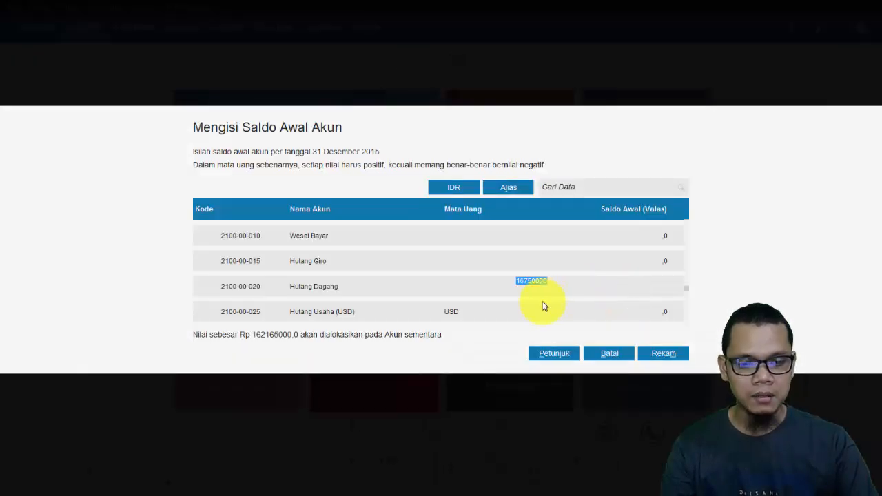
text(16)
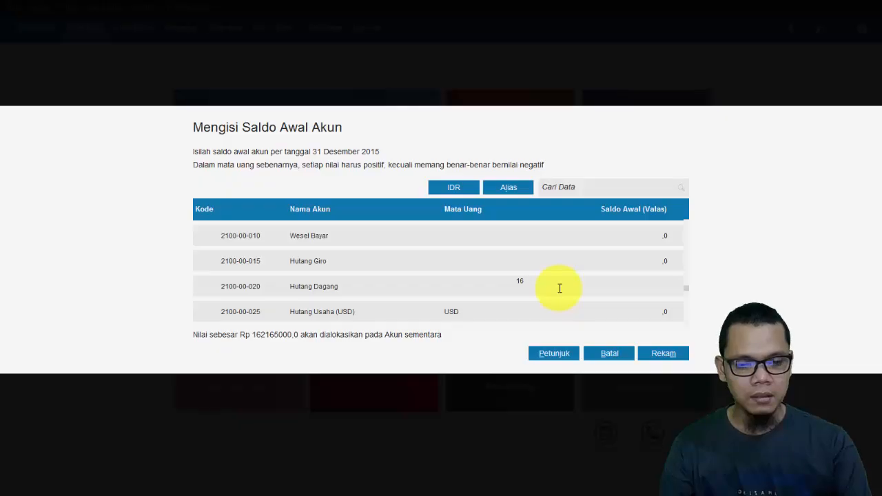
key(alt+Tab)
key(alt+Tab)
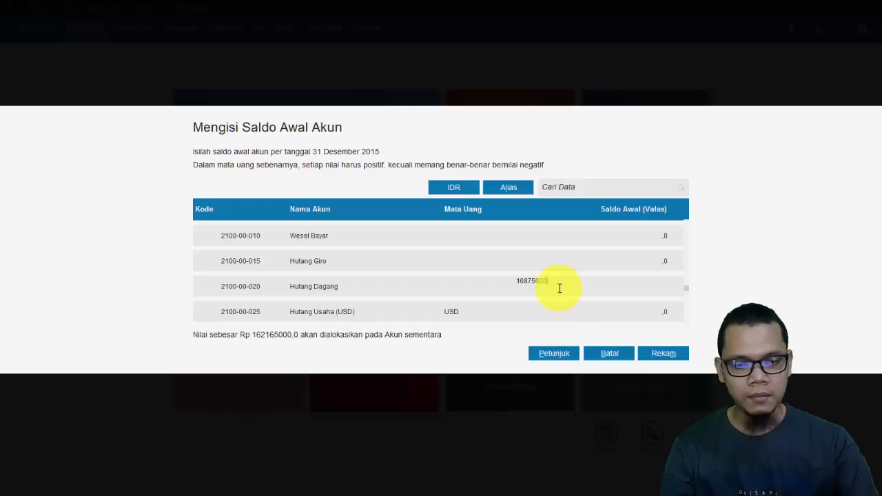
Look up the next liability on the balance sheet slide and find the Hutang Gaji account in the opening balance list.
key(alt+Tab)
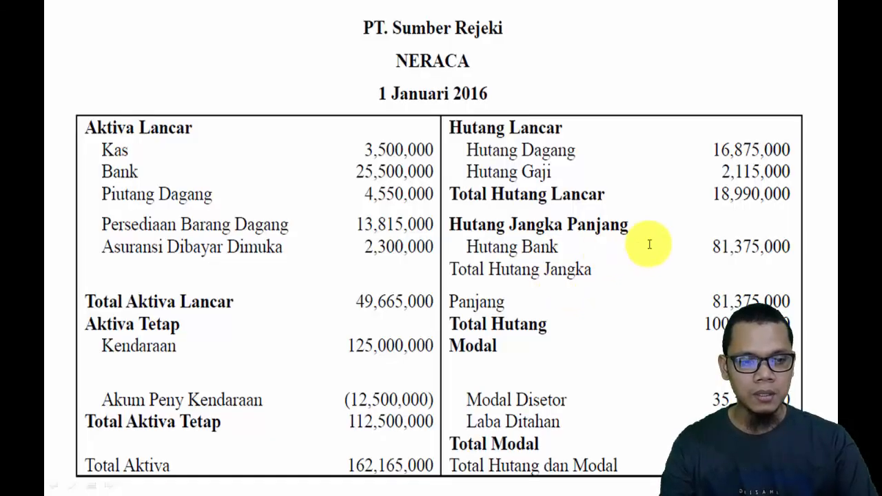
key(alt+Tab)
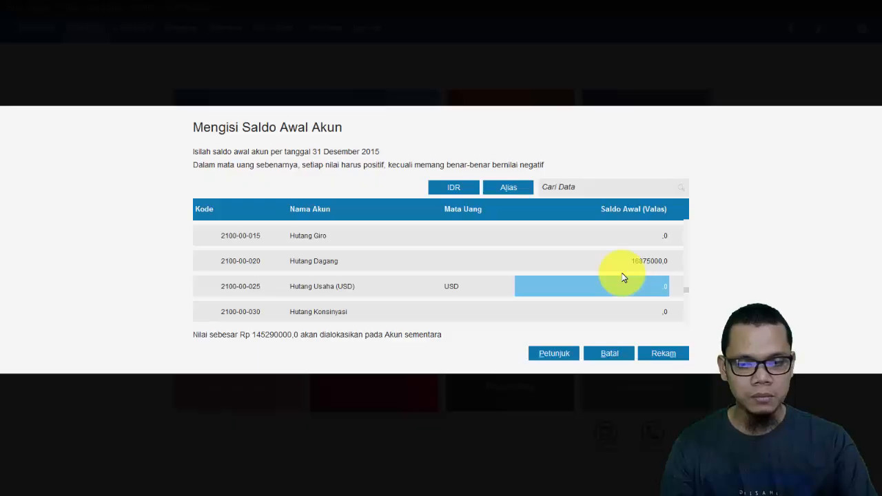
key(Down)
key(Down)
key(Down)
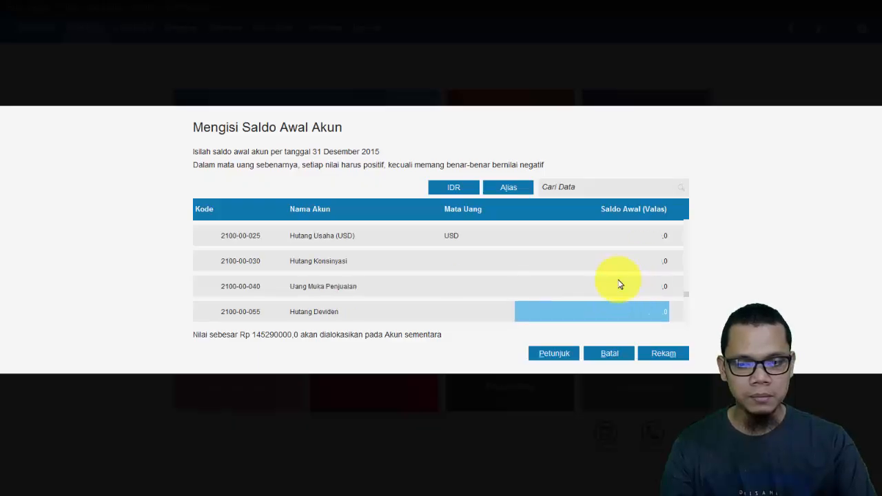
key(Down)
key(Down)
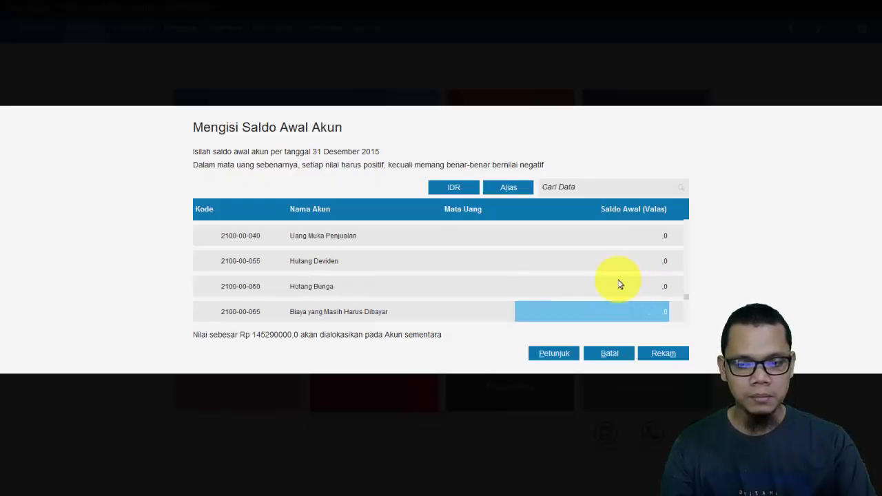
key(Down)
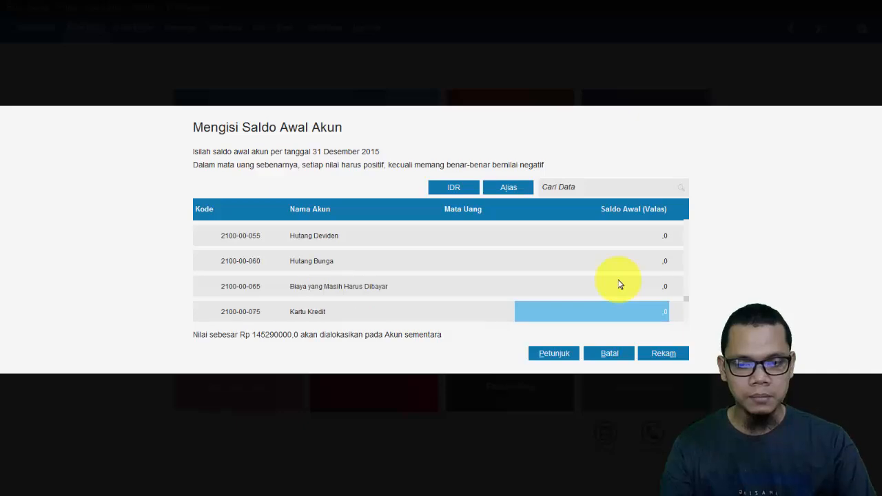
key(Down)
key(Down)
key(Down)
key(Down)
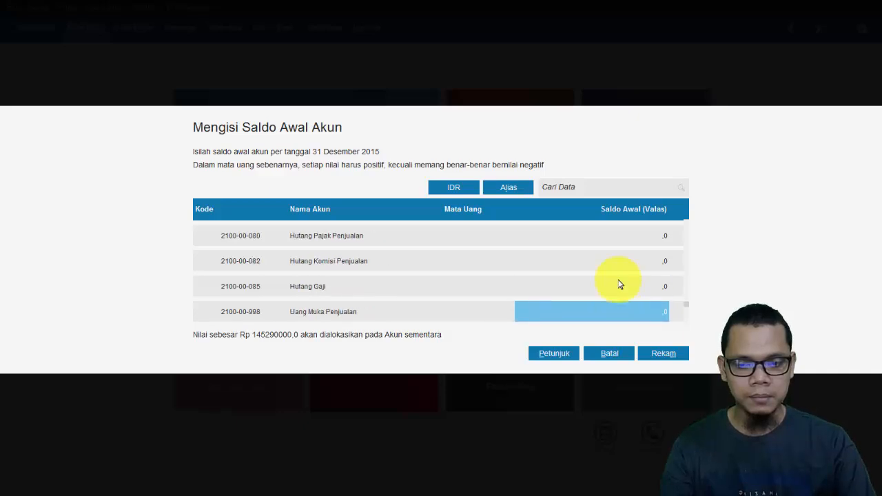
Set the opening balance of Hutang Gaji (2100-00-085) to 2115000, checking the amount against the balance sheet slide.
click(606, 288)
key(alt+Tab)
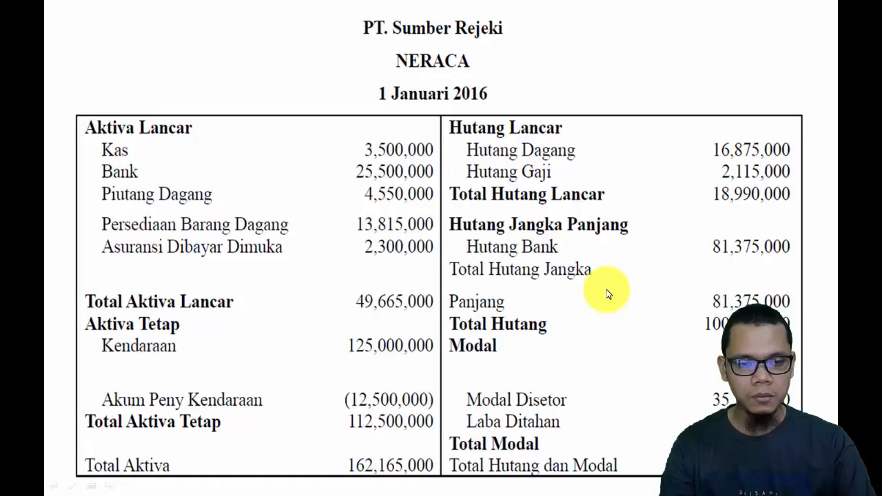
key(alt+Tab)
text(2)
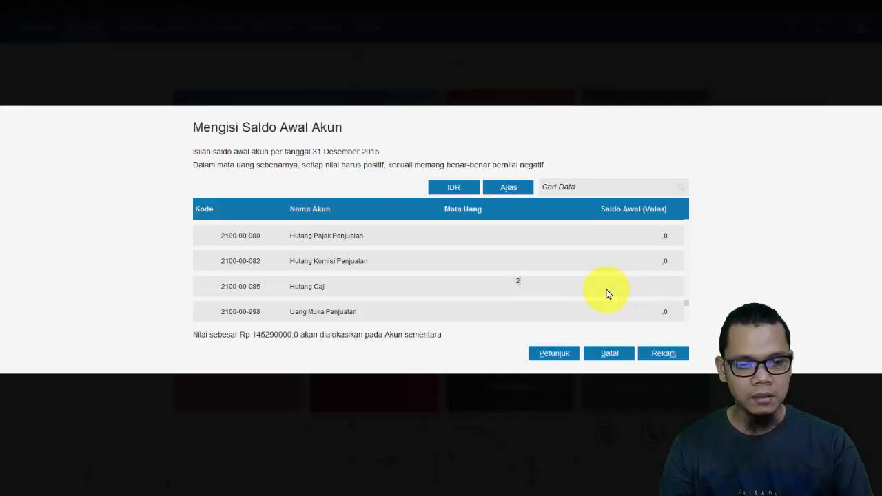
key(alt+Tab)
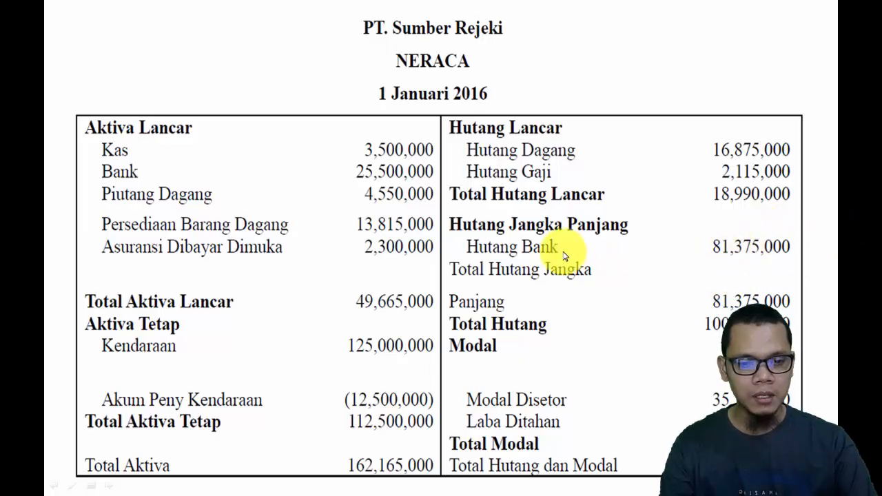
key(alt+Tab)
key(Return)
Set the opening balance of Hutang Bank (2300-00-020) to 81375000, taking the amount from the balance sheet slide.
key(Return)
key(Return)
key(Return)
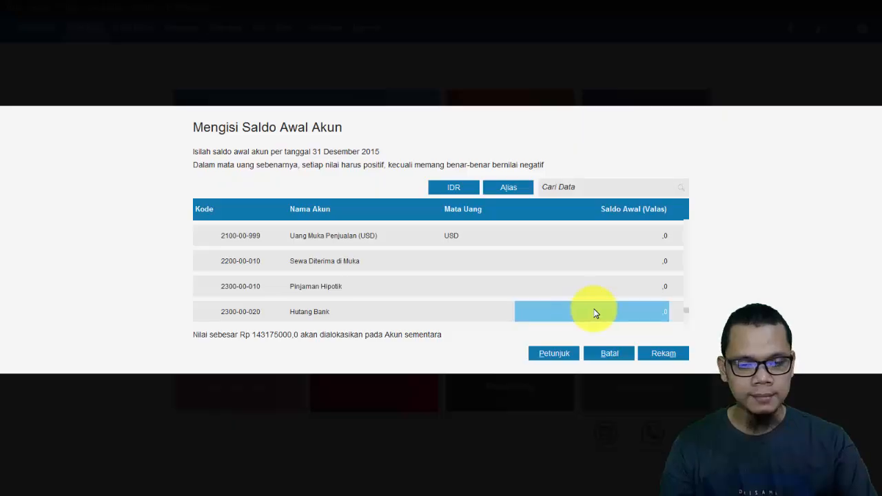
key(alt+Tab)
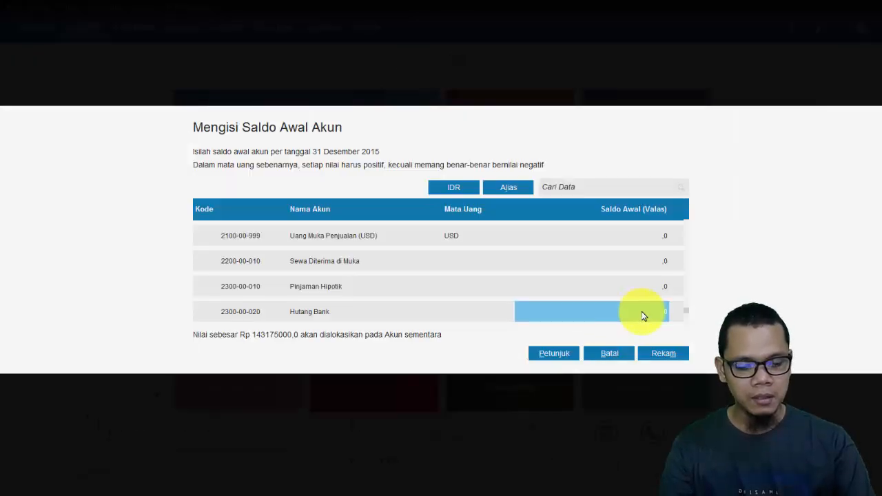
text(81,375,0)
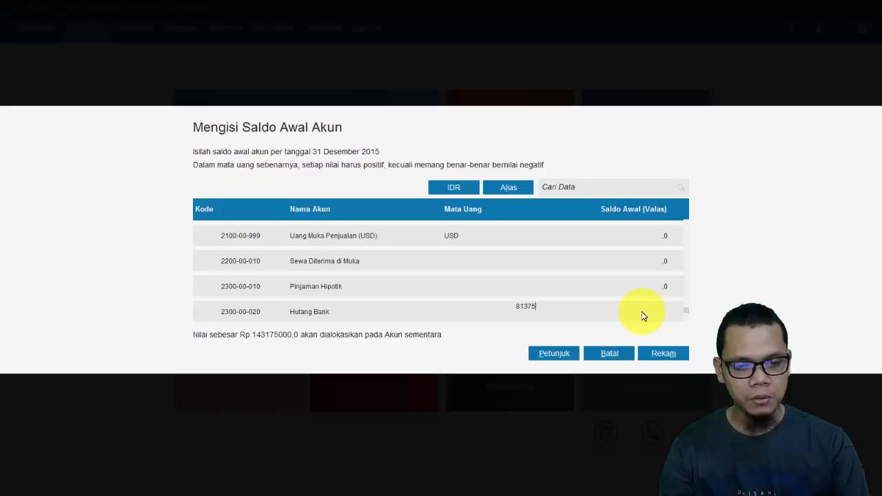
text(000)
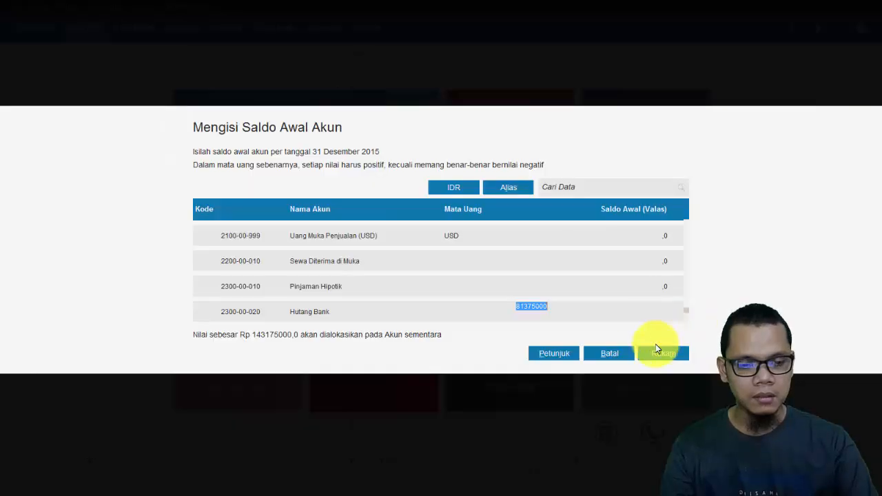
click(644, 305)
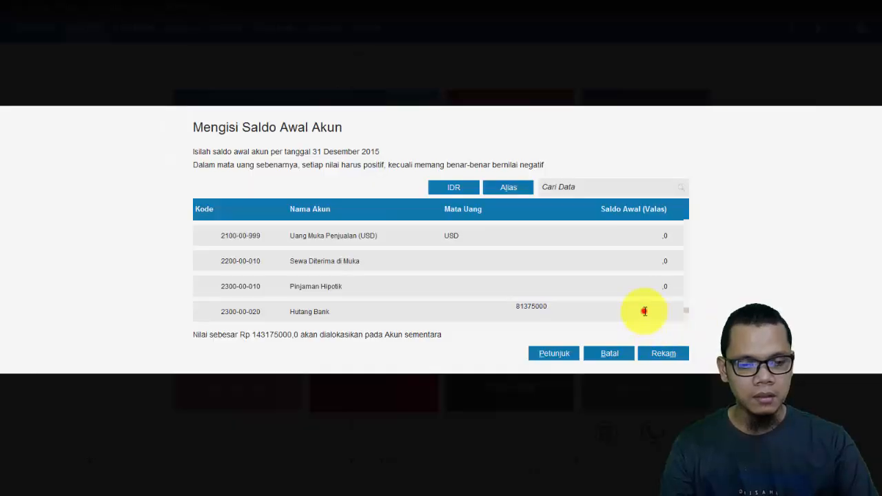
click(640, 286)
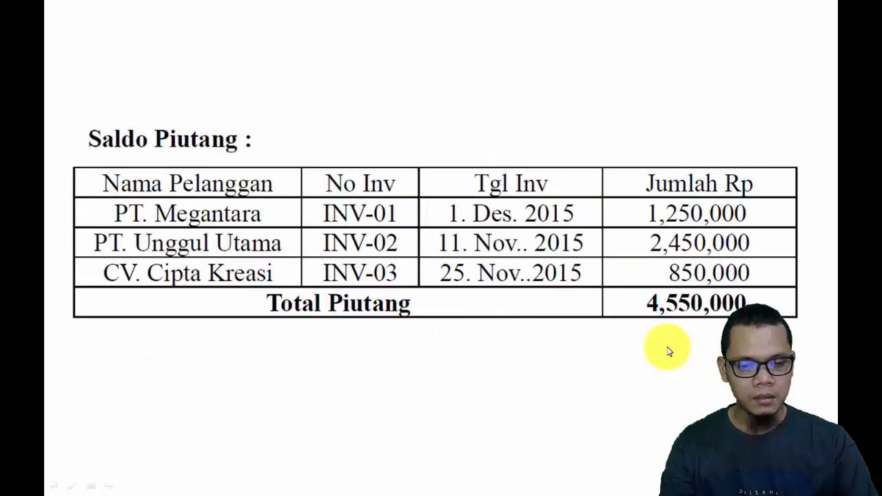
Set the opening balance of Modal Disetor (3100-00-020) to 35500000, checking the amount against the balance sheet slide.
scroll(667, 351, up, 1)
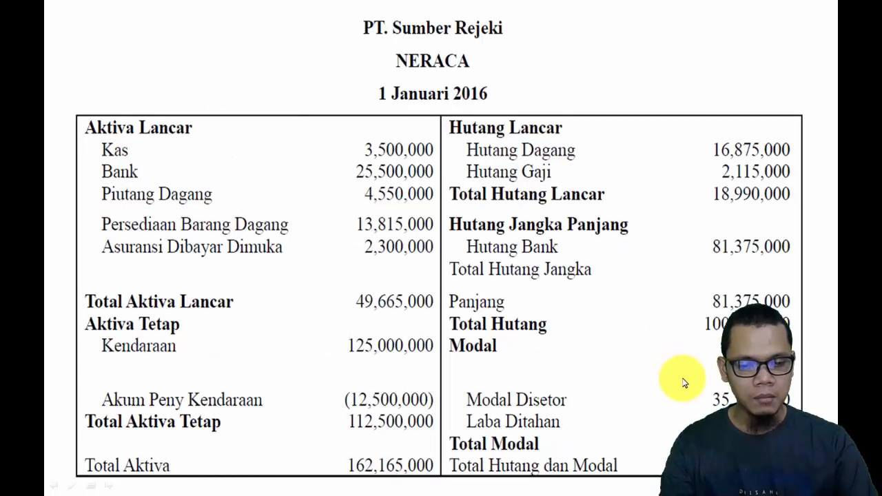
key(alt+Tab)
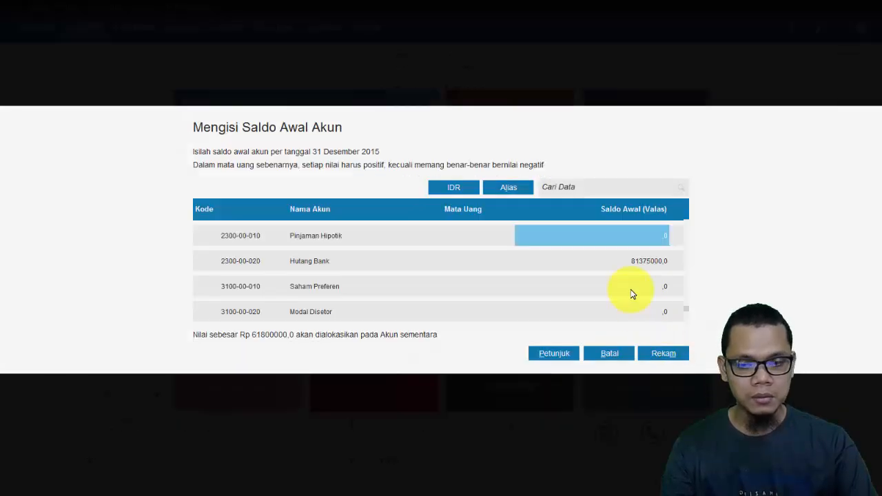
key(Down)
click(604, 309)
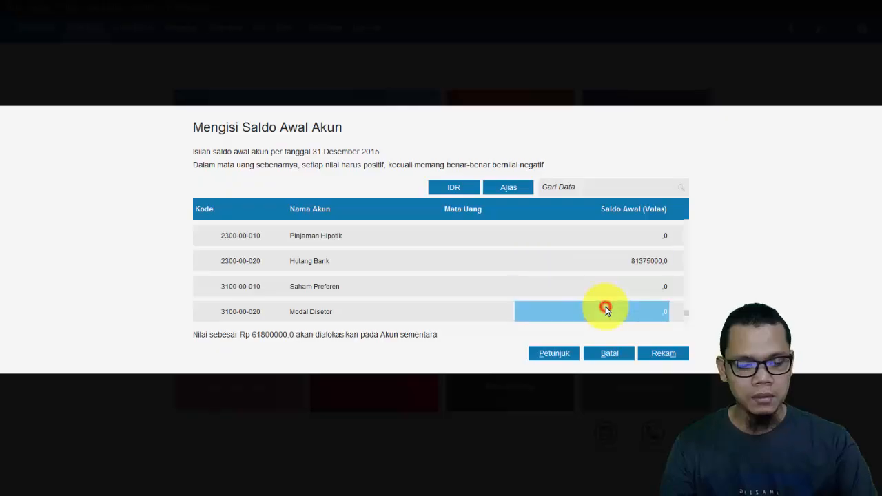
text(3550000)
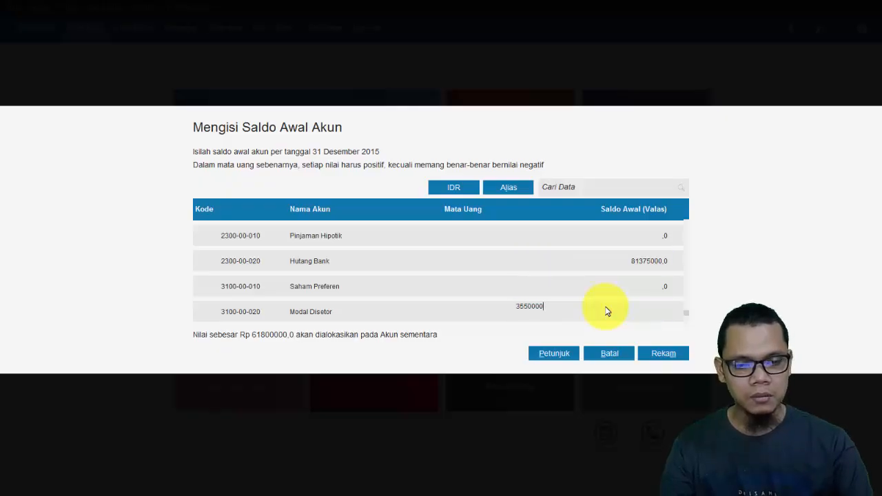
key(alt+Tab)
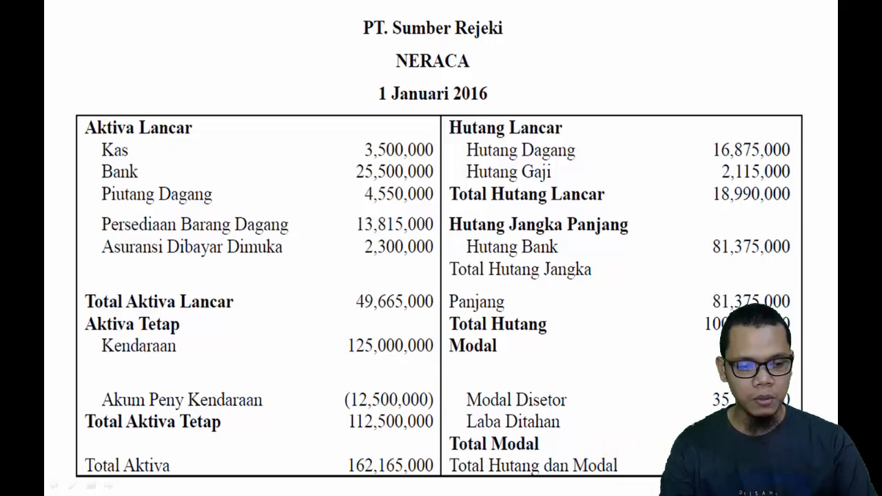
key(alt+Tab)
key(Tab)
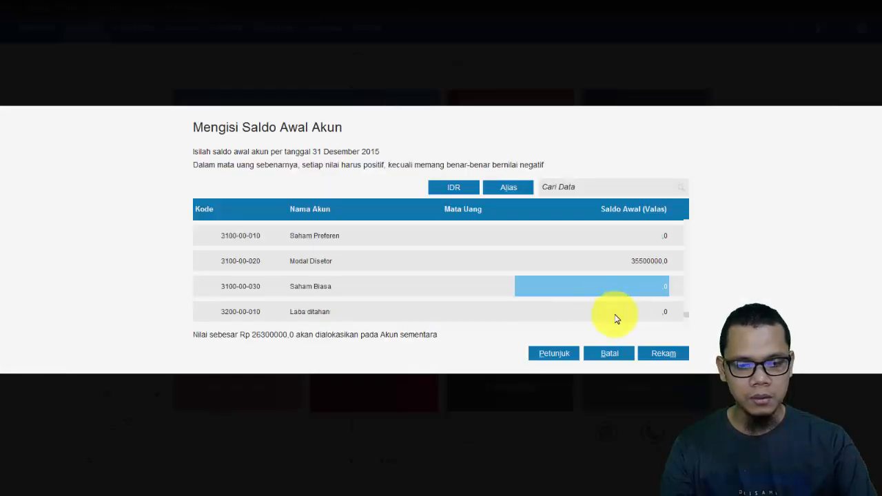
Set the opening balance of Laba ditahan (3200-00-010) to 26300000 and record the account opening balances.
click(617, 319)
text(26300)
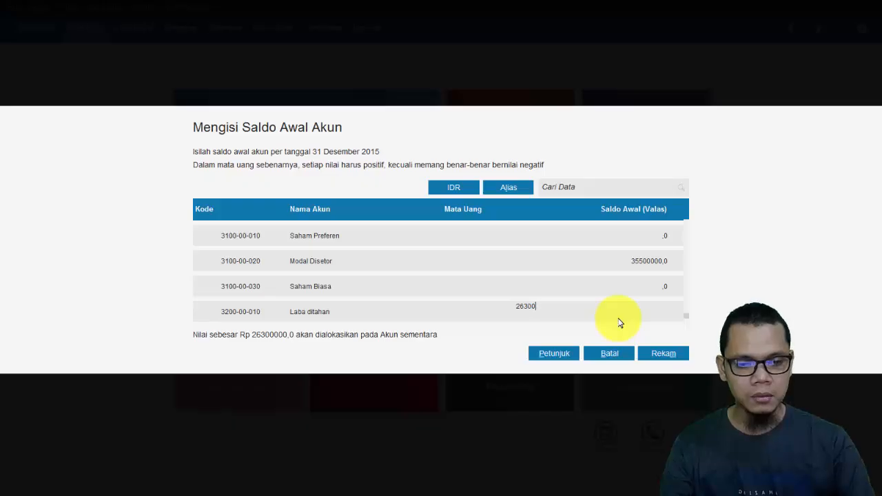
text(000)
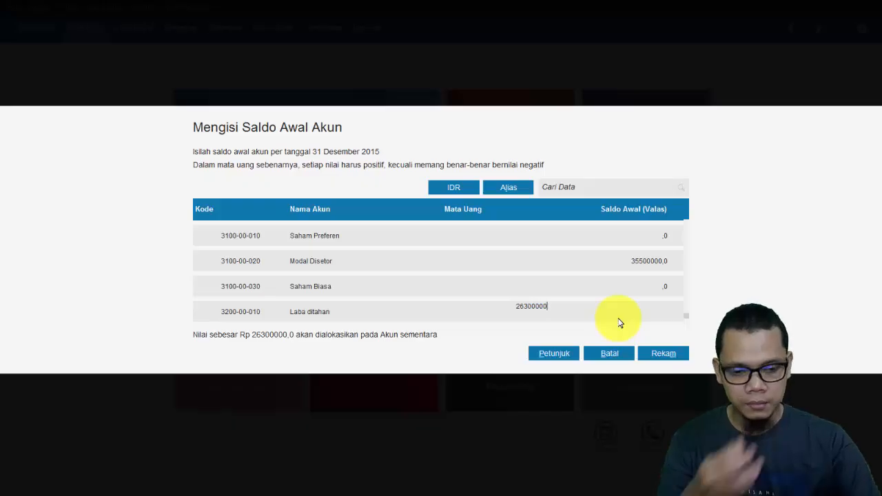
click(542, 286)
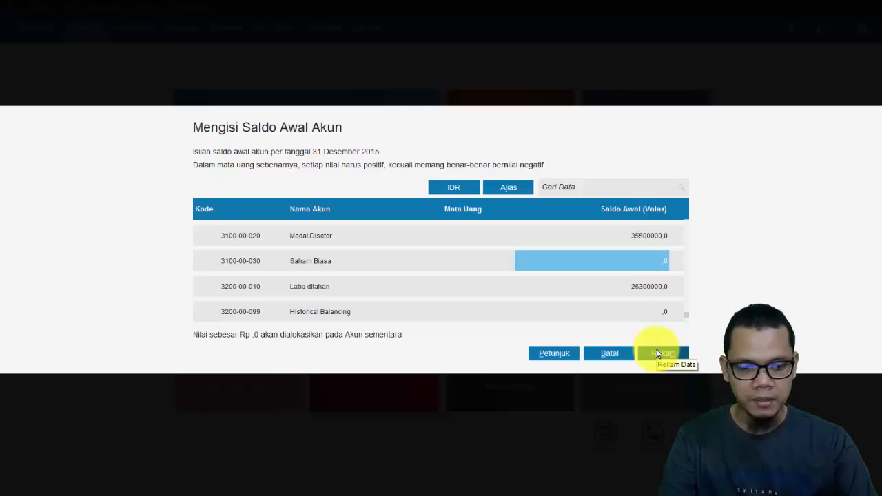
click(656, 352)
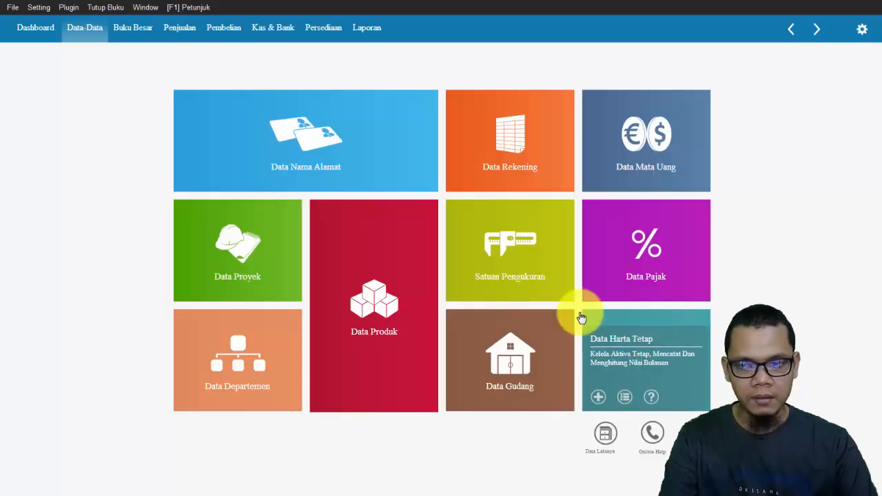
Reopen the account opening balances and review the equity accounts and the amount allocated to the temporary account.
click(45, 8)
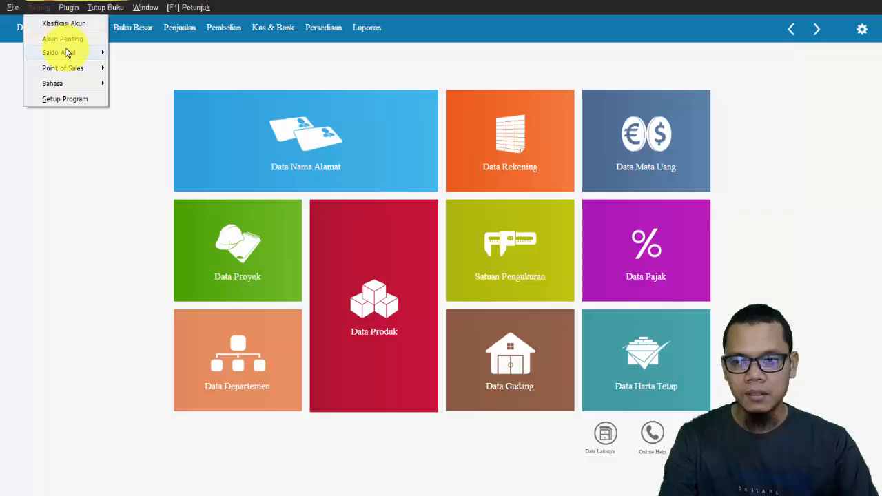
mouse_move(69, 53)
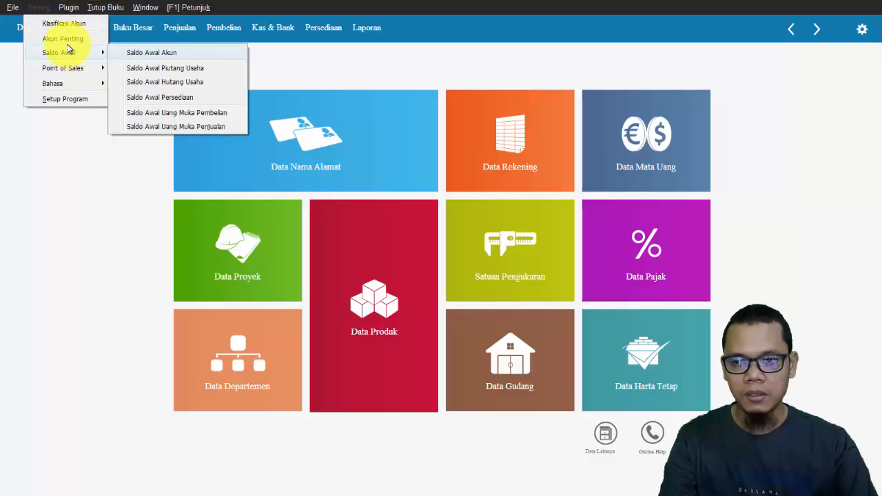
click(156, 56)
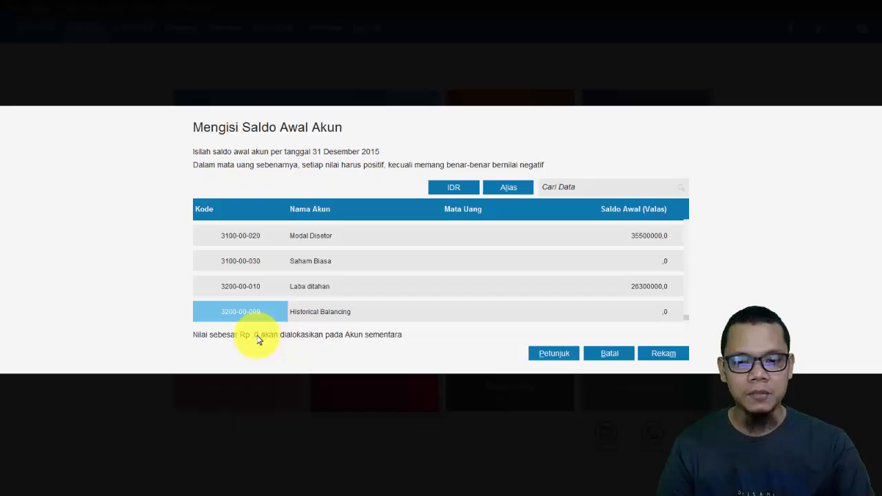
Try an opening balance of 26400000 for Laba ditahan to see its effect on the temporary account allocation.
click(641, 292)
click(648, 290)
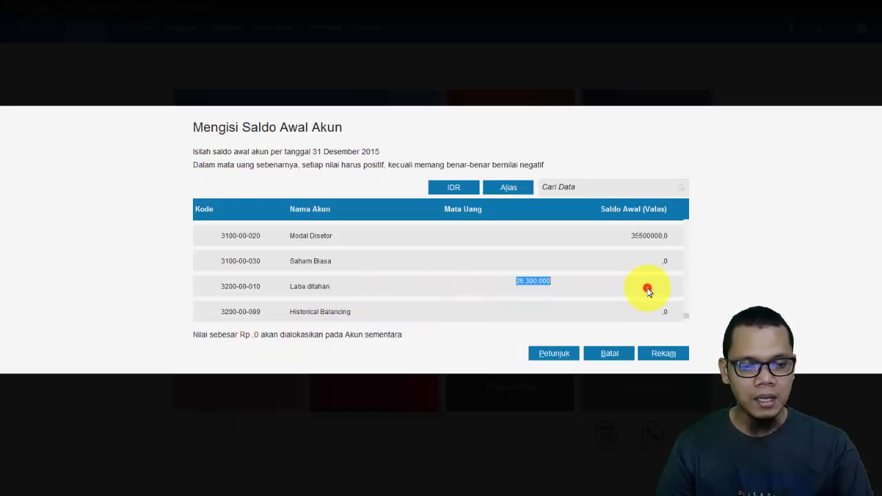
click(559, 284)
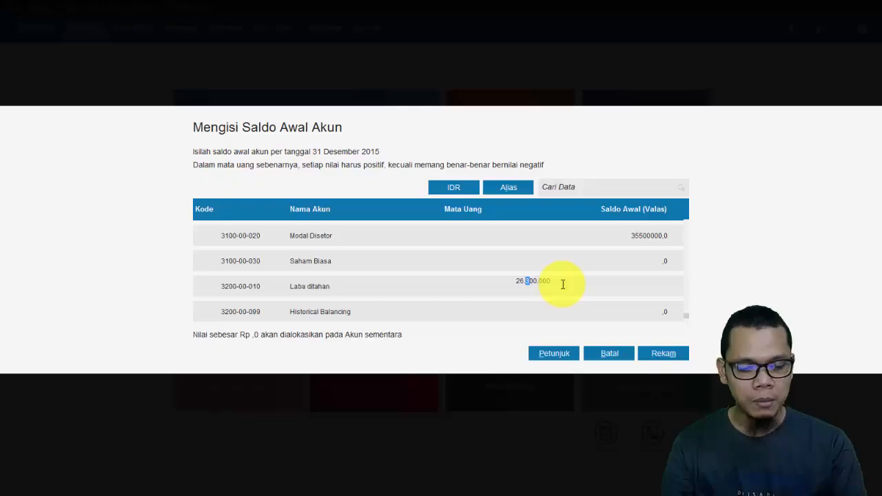
click(448, 314)
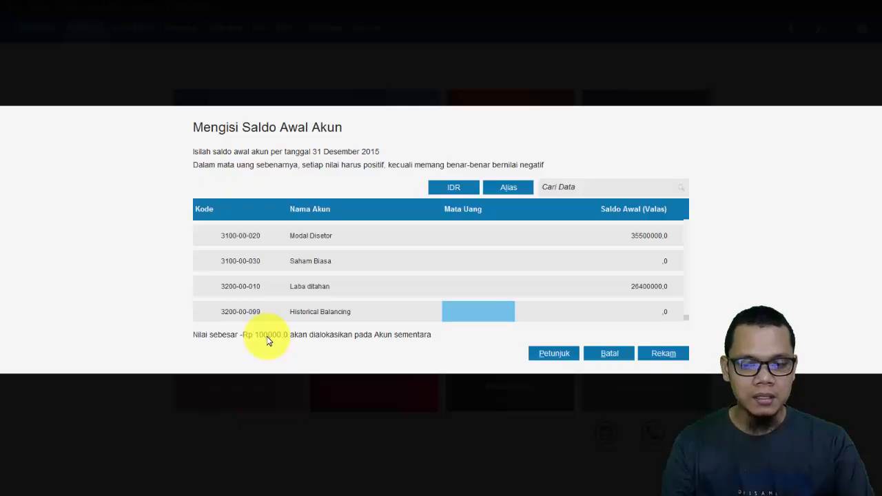
Set the opening balance of Laba ditahan (3200-00-010) back to 26300000.
click(645, 288)
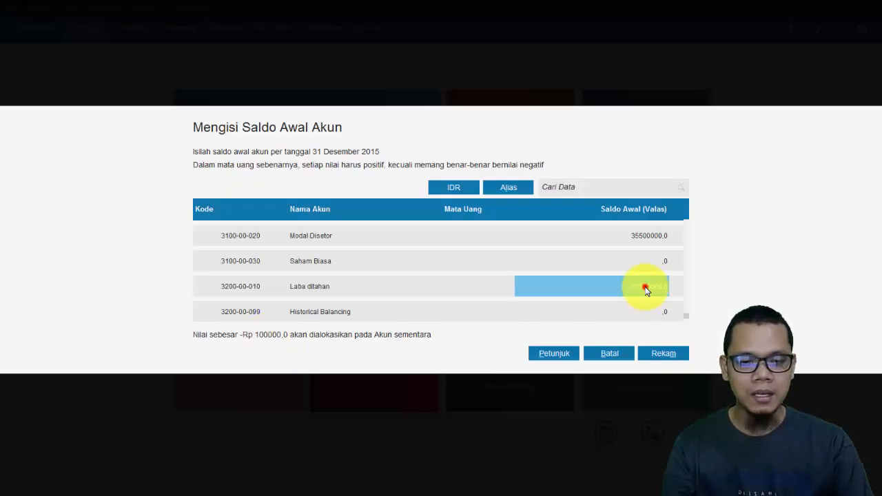
click(644, 289)
click(530, 281)
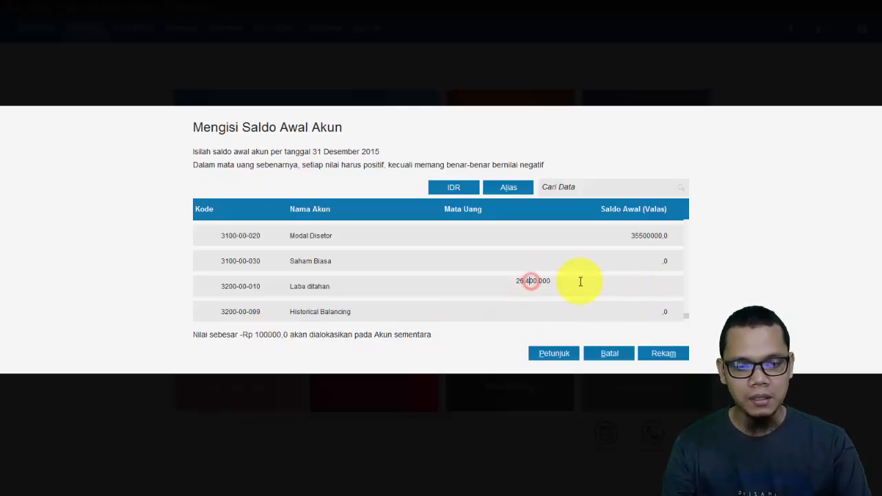
key(shift+Left)
text(3)
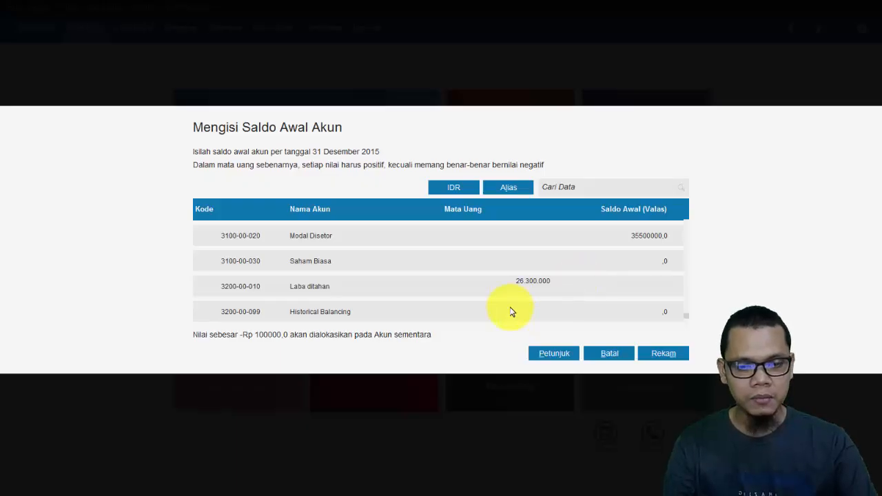
click(508, 311)
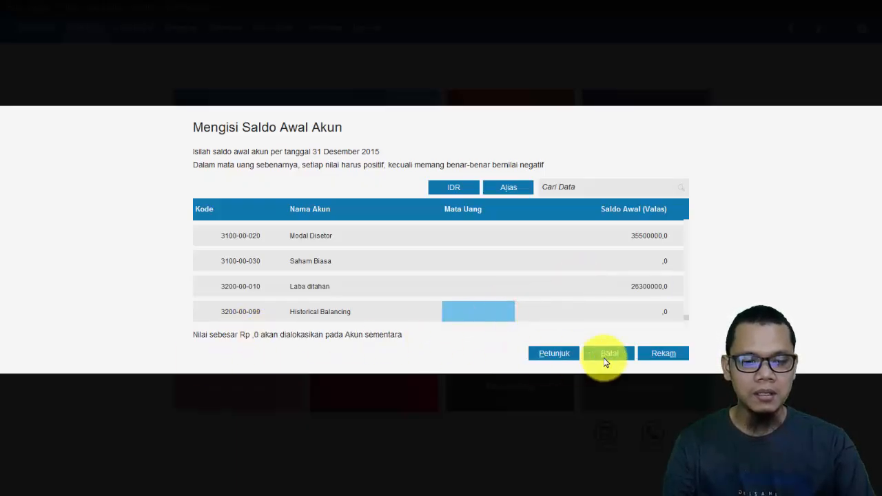
Record the account opening balances, and review the receivables and inventory balance tables in the PowerPoint slide show.
click(662, 353)
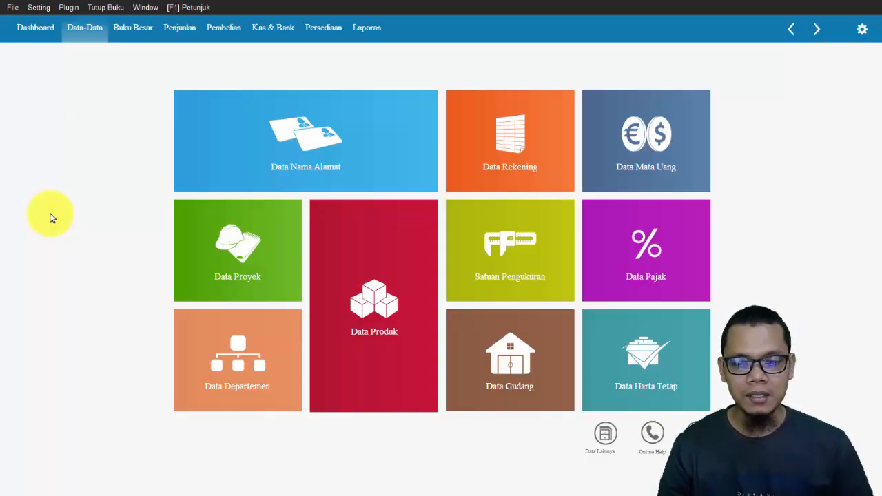
key(alt+Tab)
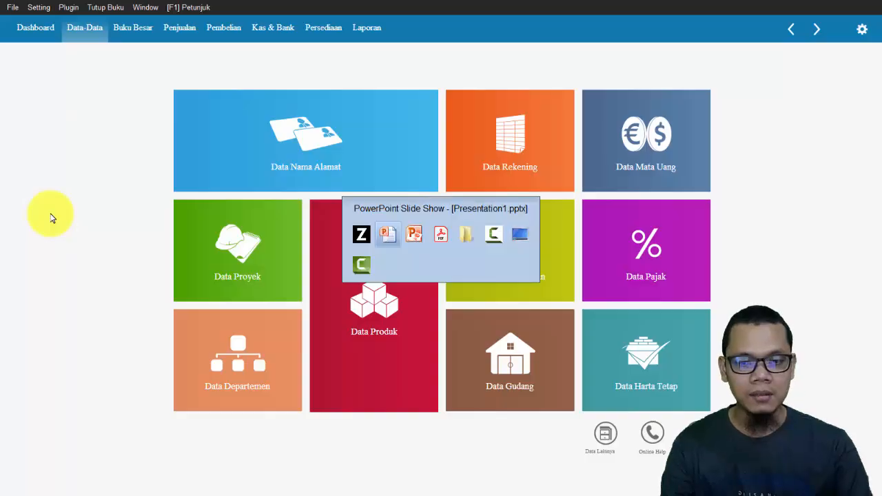
key(Right)
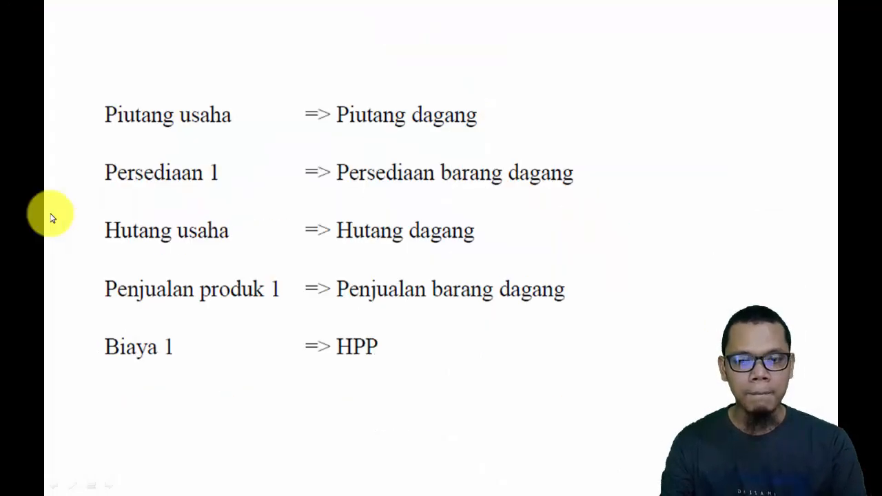
key(Right)
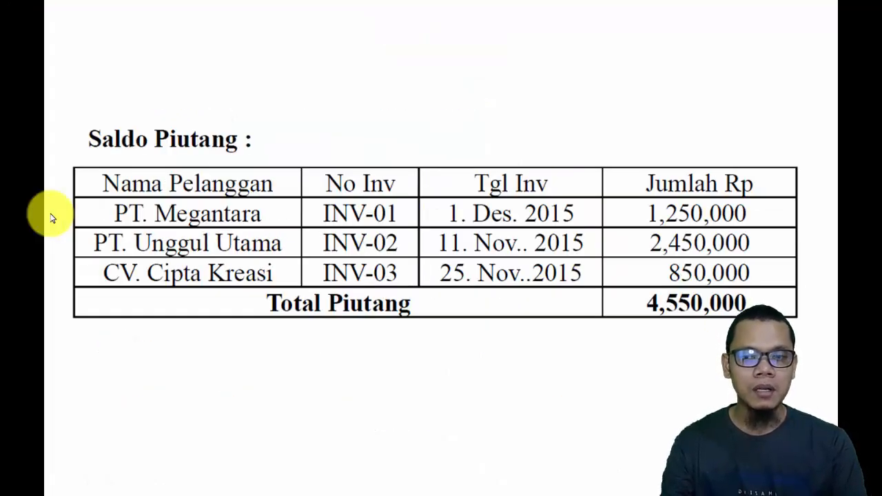
key(Right)
key(Right)
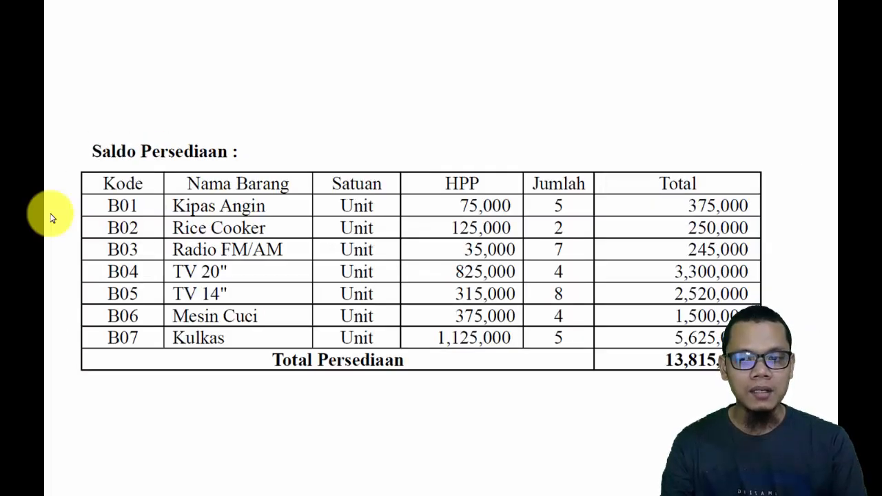
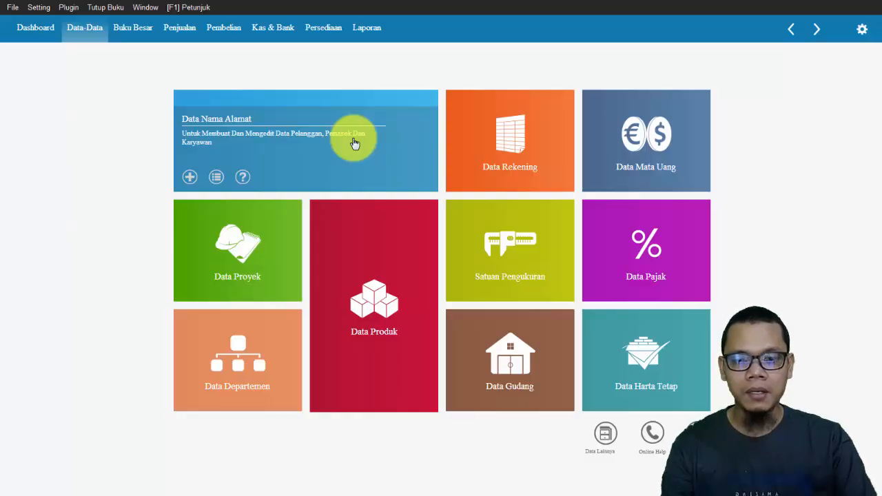
Start a new record in Data Nama Alamat.
click(354, 142)
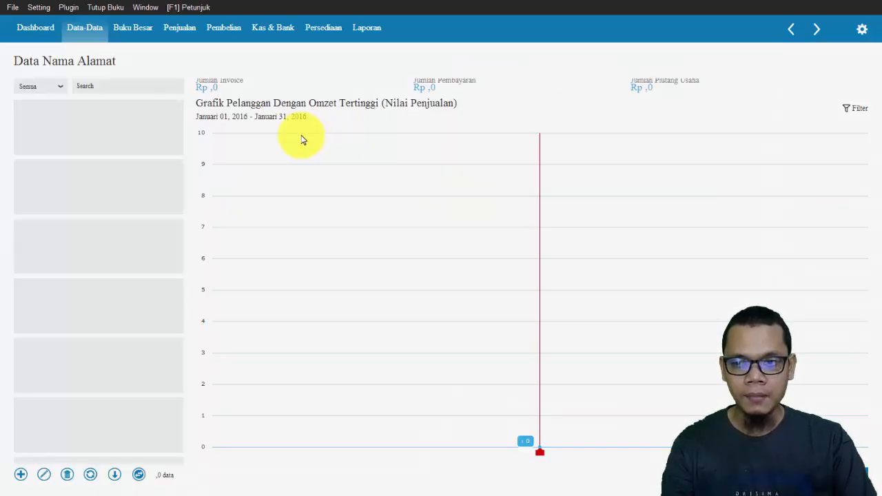
click(22, 475)
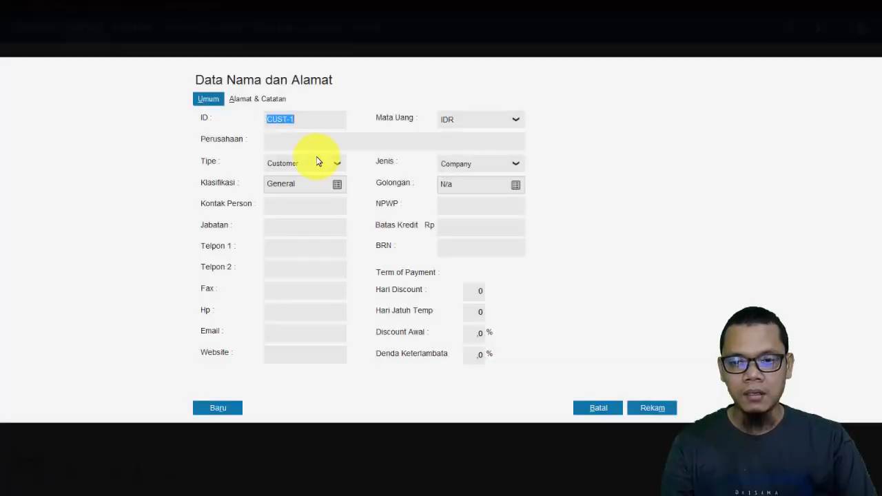
Try the Vendor and Employee types for the new name and address record, and return it to Customer.
click(303, 164)
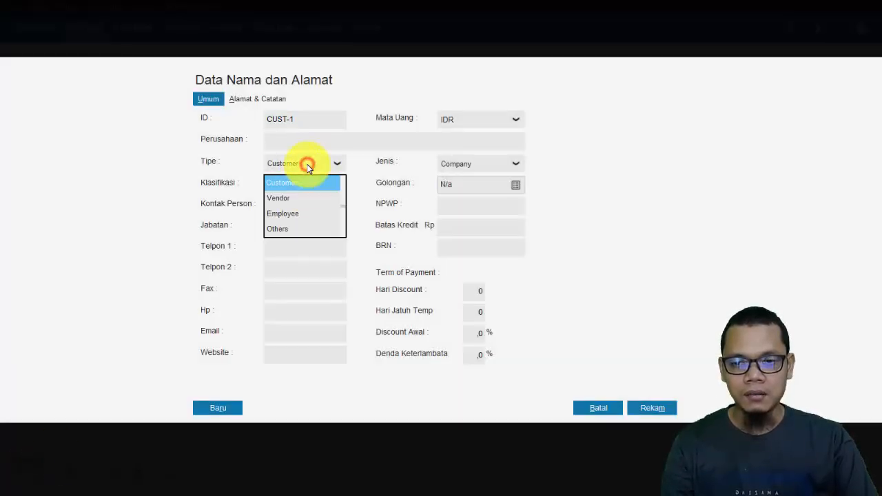
click(309, 164)
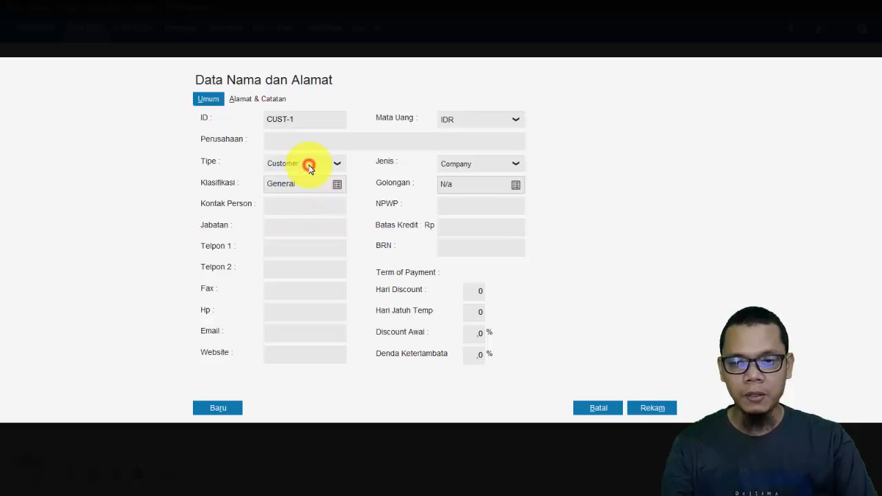
click(309, 166)
click(295, 198)
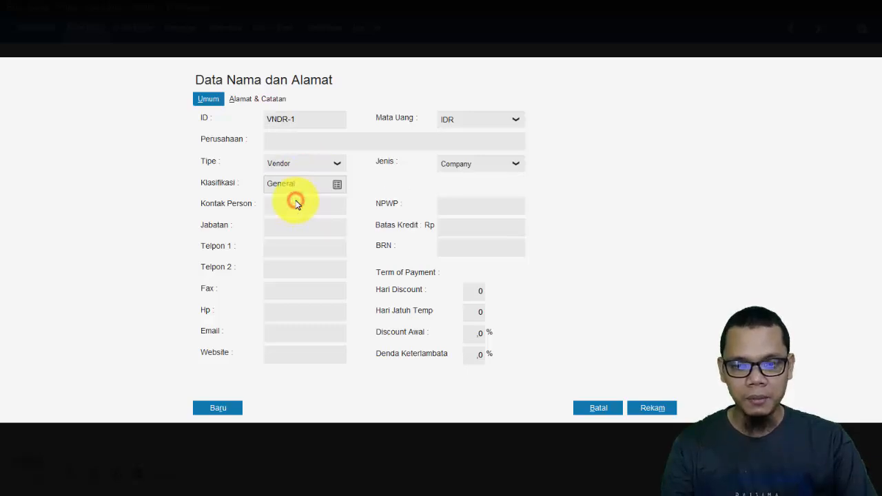
click(300, 168)
click(290, 213)
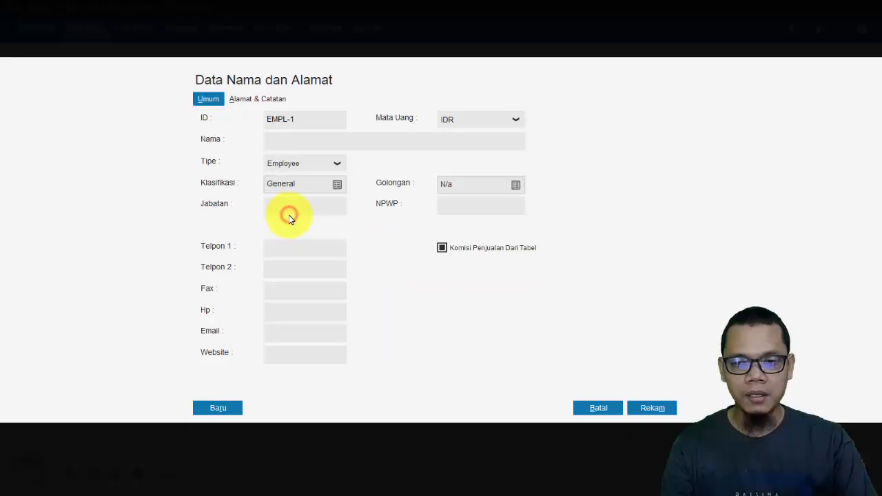
click(301, 168)
click(295, 183)
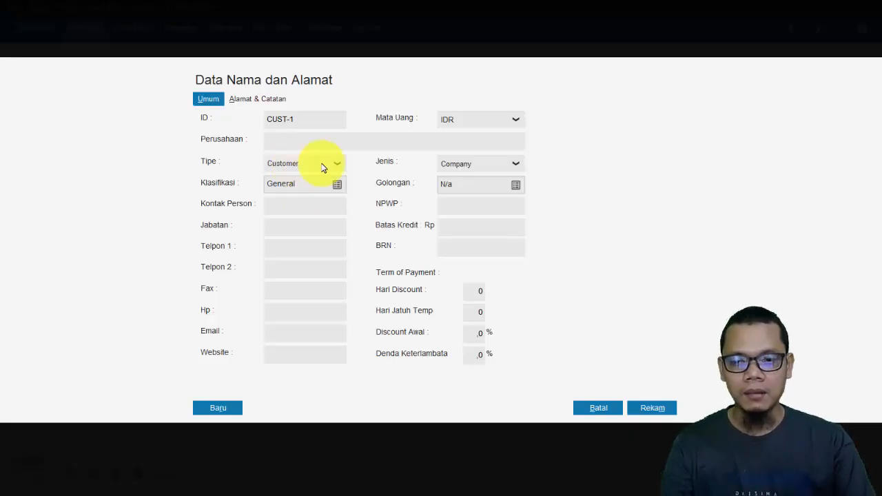
Check the customer list in the slide show, enter PT Megantara as the company of customer CUST-1 and record it.
key(alt+Tab)
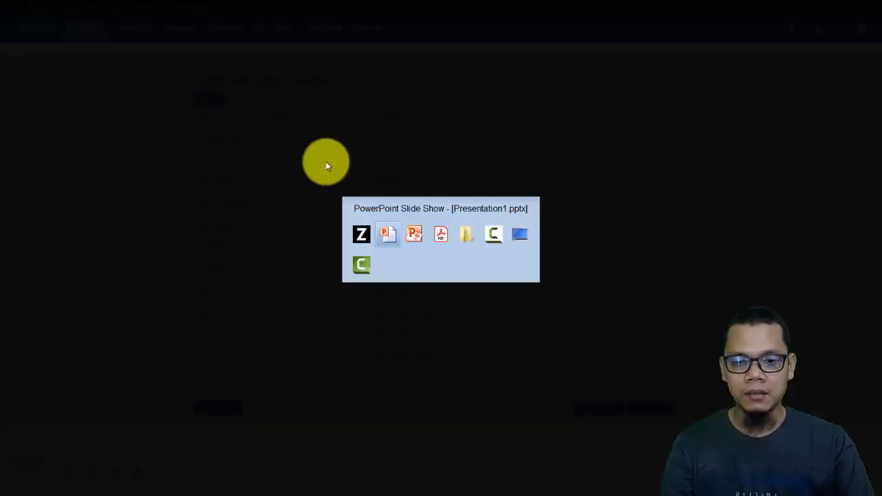
key(alt+Tab)
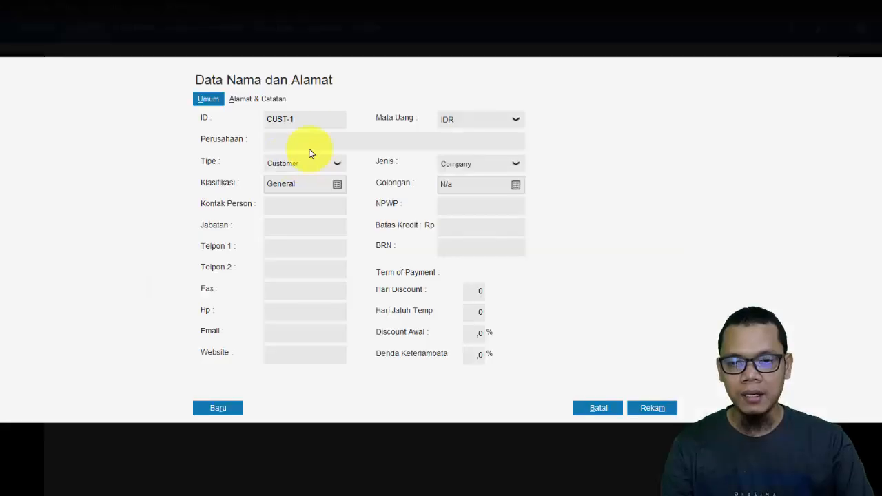
click(321, 139)
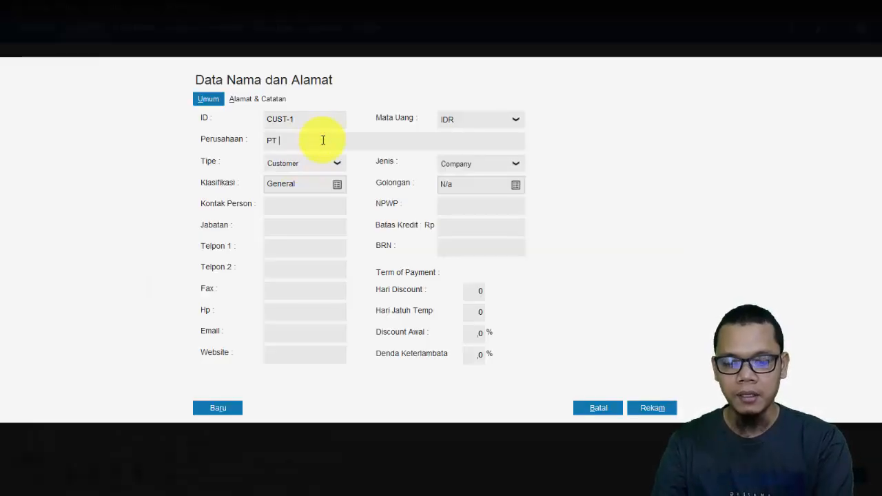
text(PT ME)
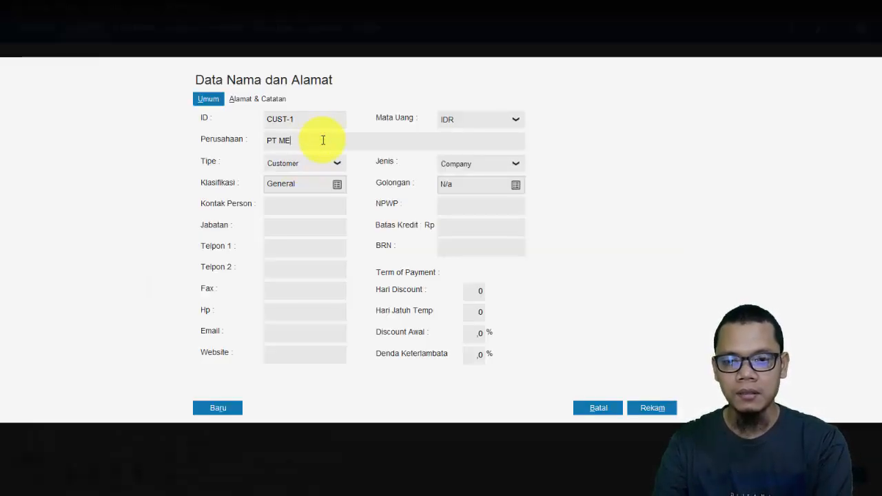
key(BackSpace)
text(egantara)
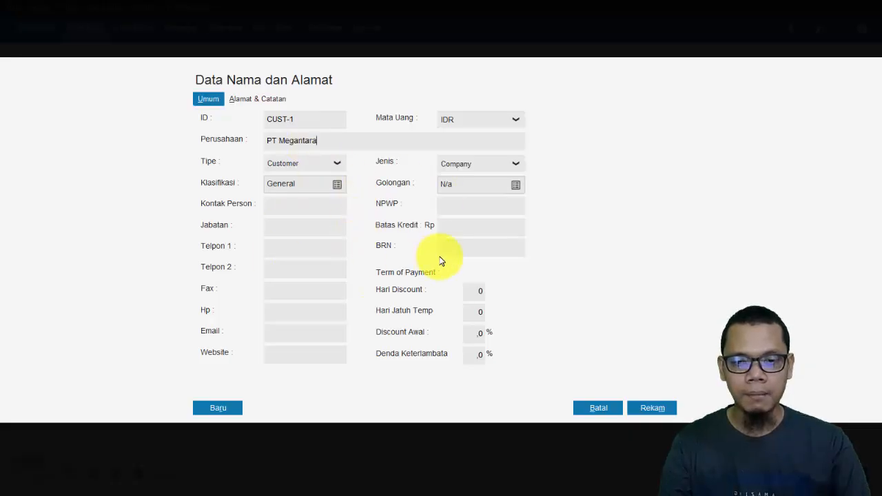
click(658, 409)
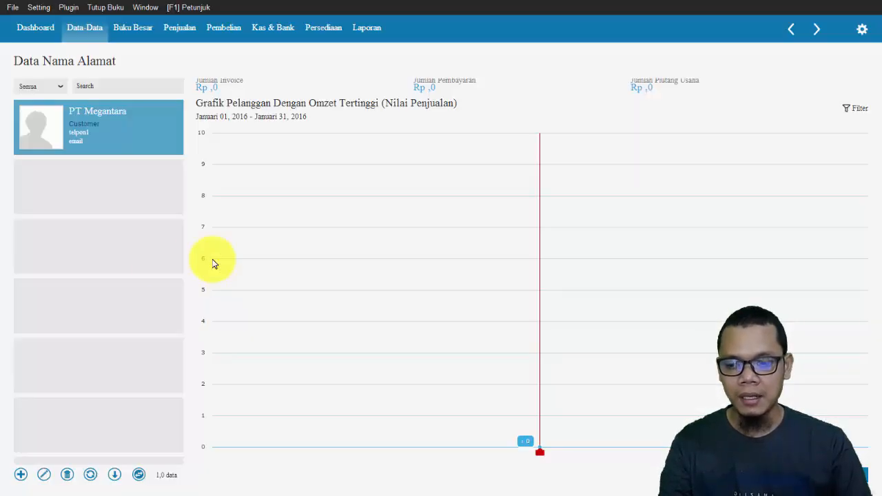
Create customer CUST-2 with the company name PT Unggul Utama from the receivables table and record it.
click(21, 476)
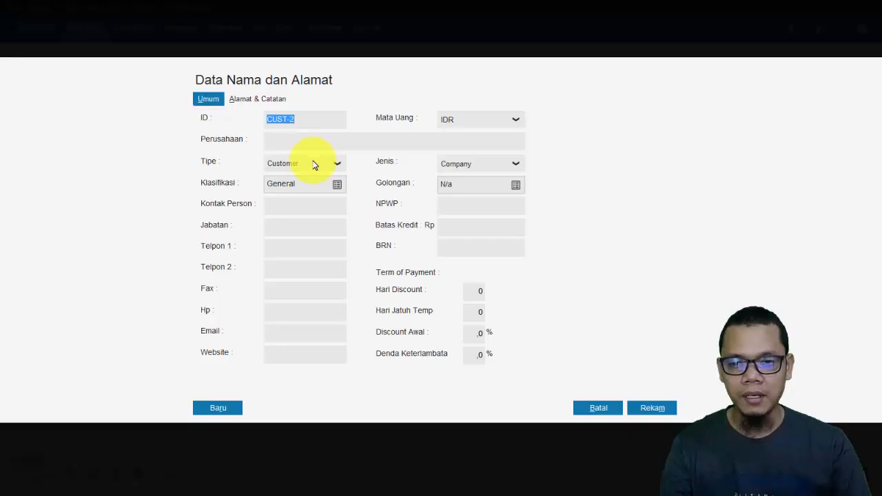
click(313, 142)
key(alt+Tab)
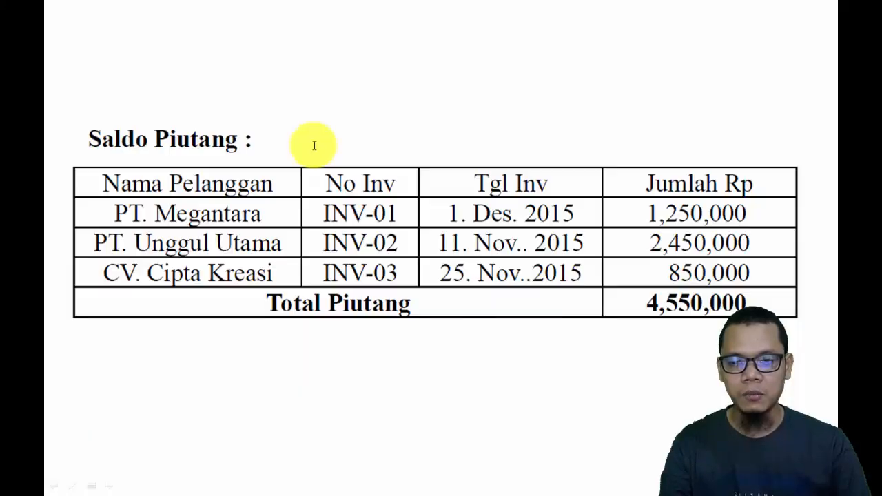
key(alt+Tab)
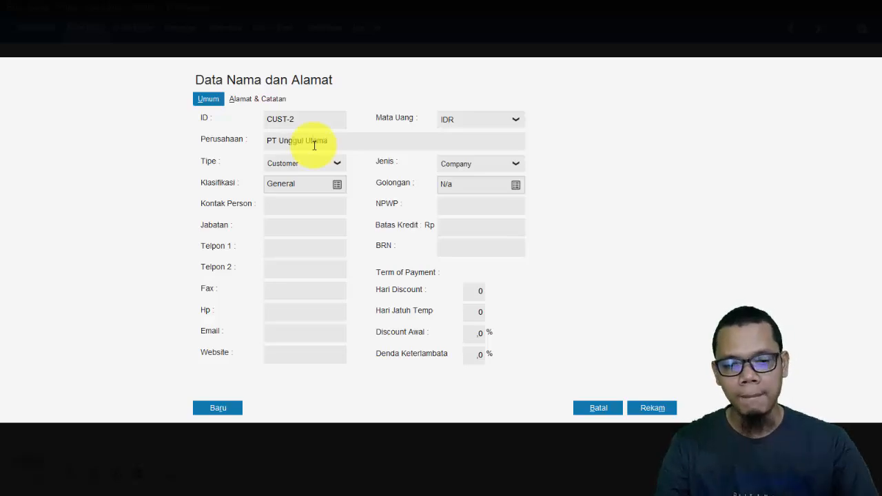
click(657, 415)
Create customer CUST-3 with the company name CV Cipta Kreasi, record it and close the Data Nama Alamat list.
key(alt+Tab)
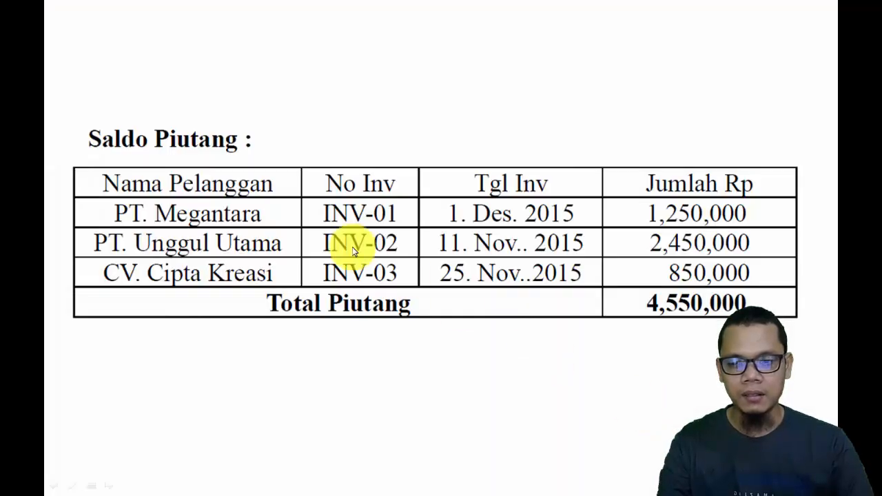
key(alt+Tab)
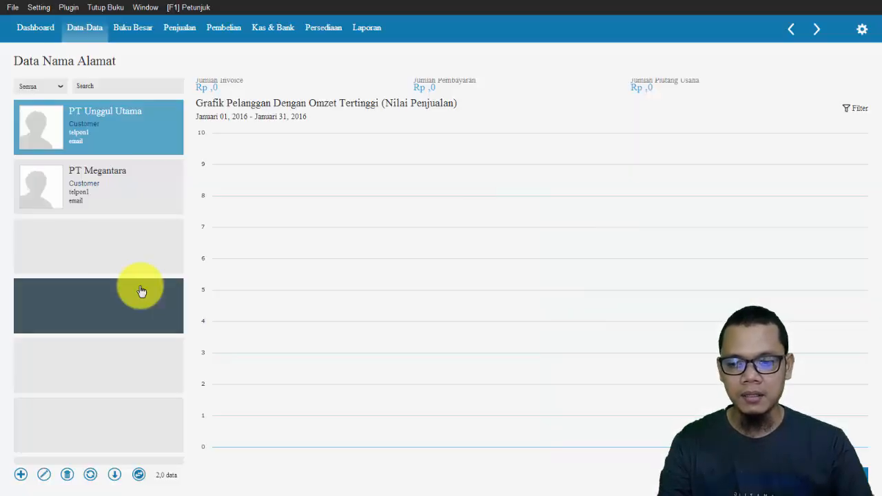
click(20, 474)
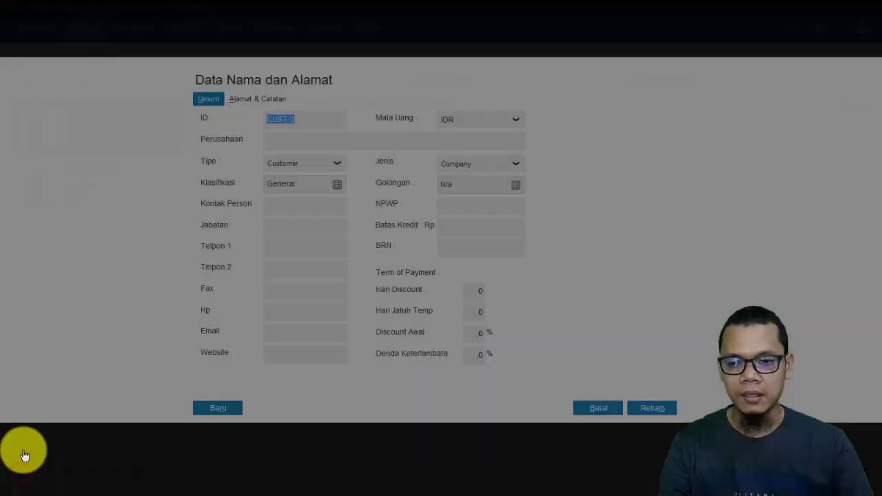
click(303, 142)
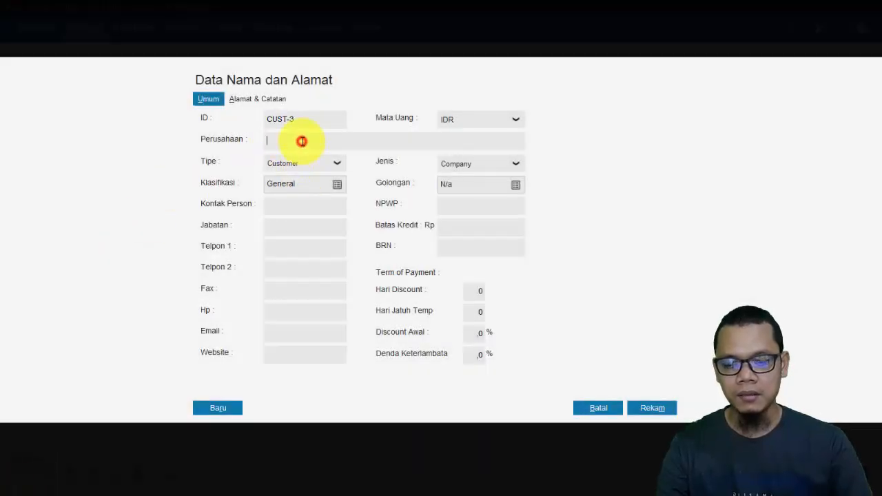
text(CV Cipta Kreas)
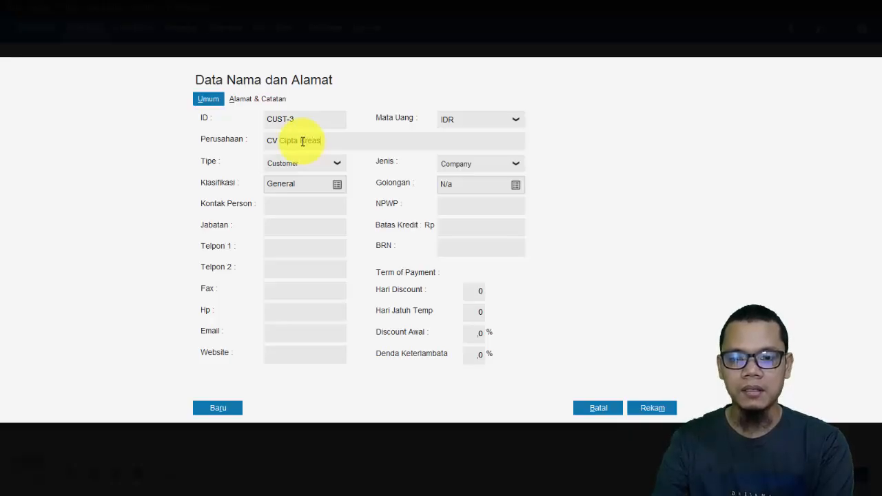
key(alt+Tab)
key(alt+Tab)
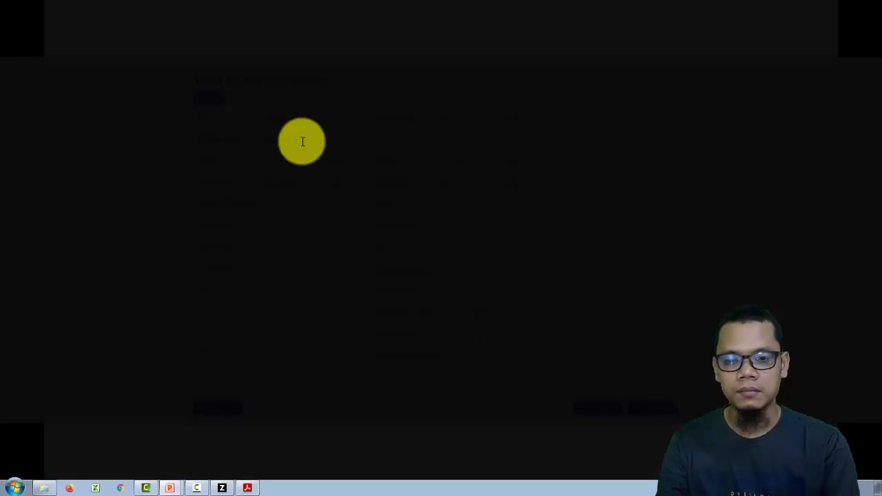
click(655, 409)
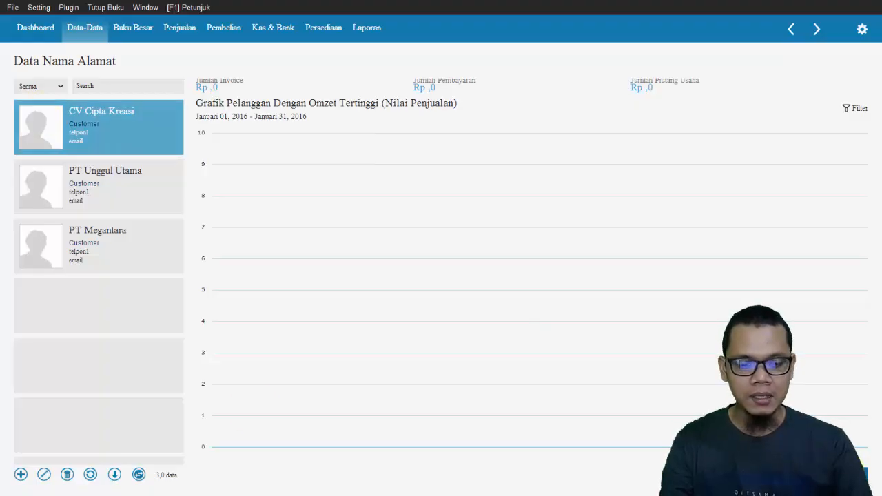
click(859, 476)
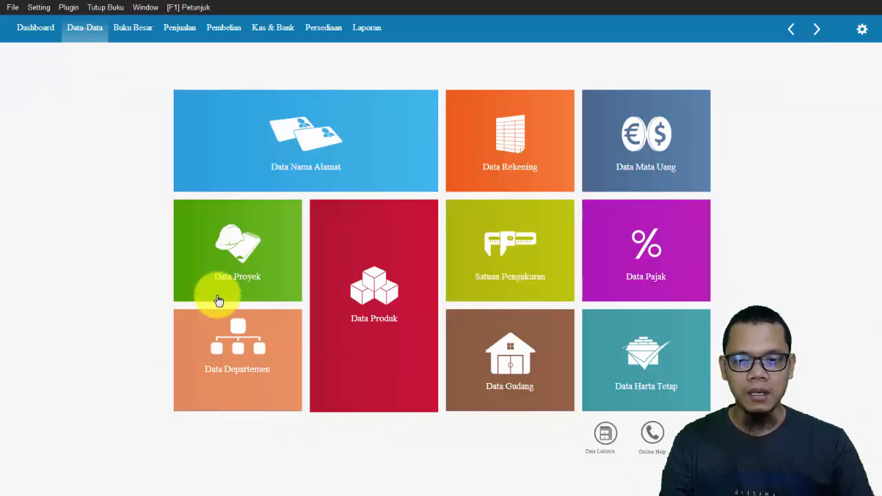
Check the Saldo Piutang table in the slide show and open the Saldo Awal Piutang Usaha form in Zahir Accounting.
key(alt+Tab)
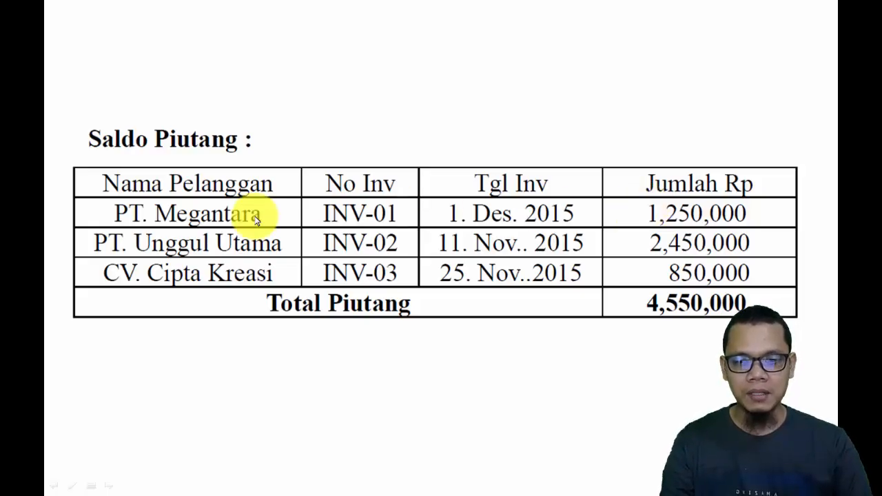
key(alt+Tab)
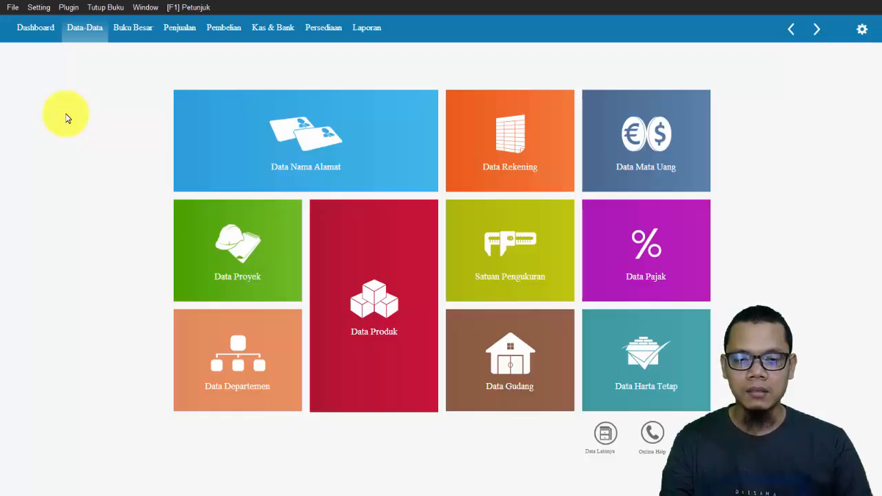
click(34, 8)
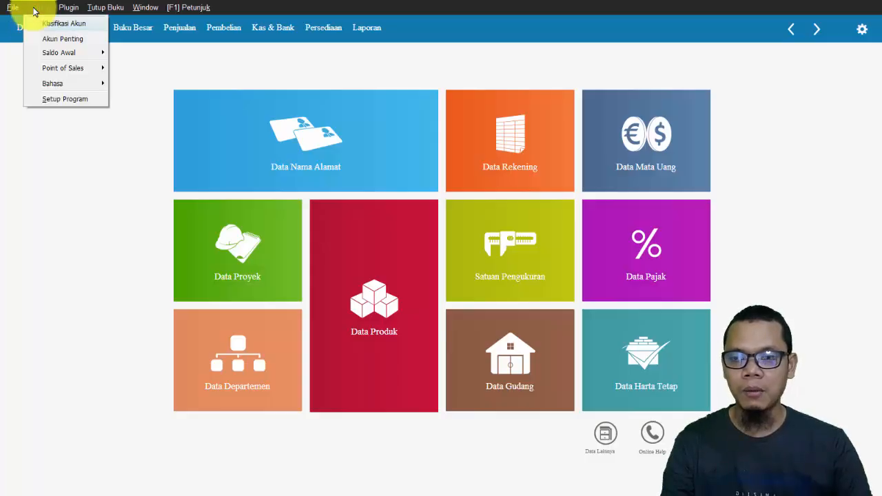
mouse_move(60, 53)
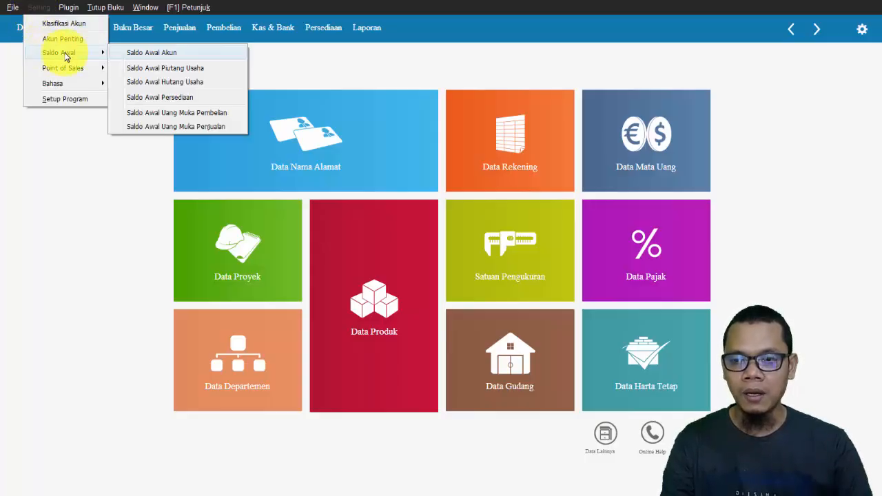
click(193, 69)
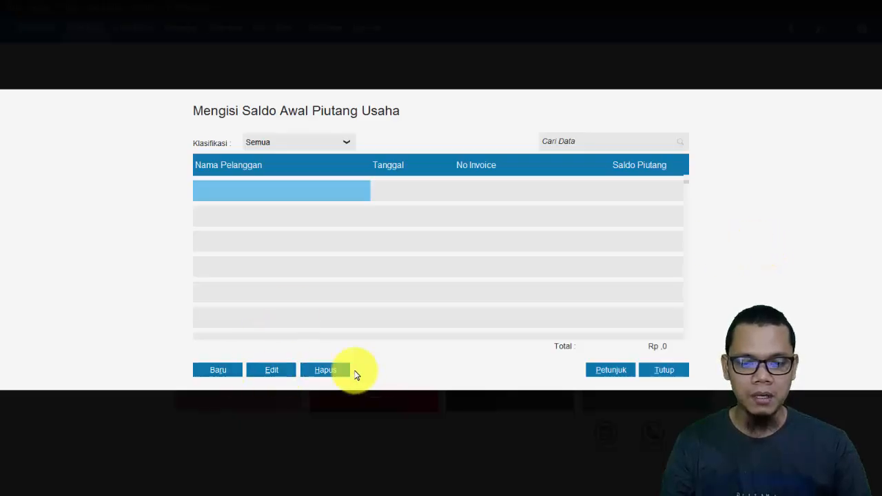
Start a new receivable opening balance, check the Saldo Piutang table in the slide show and choose PT Megantara as the customer.
click(213, 370)
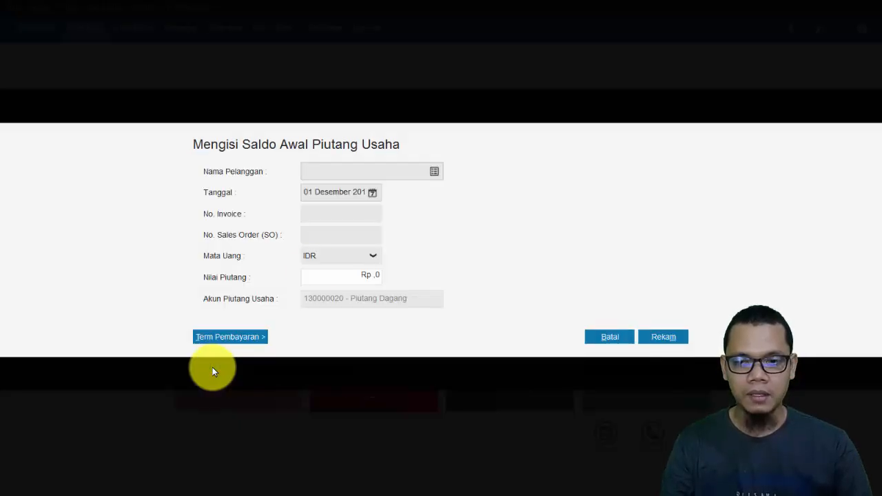
key(alt+Tab)
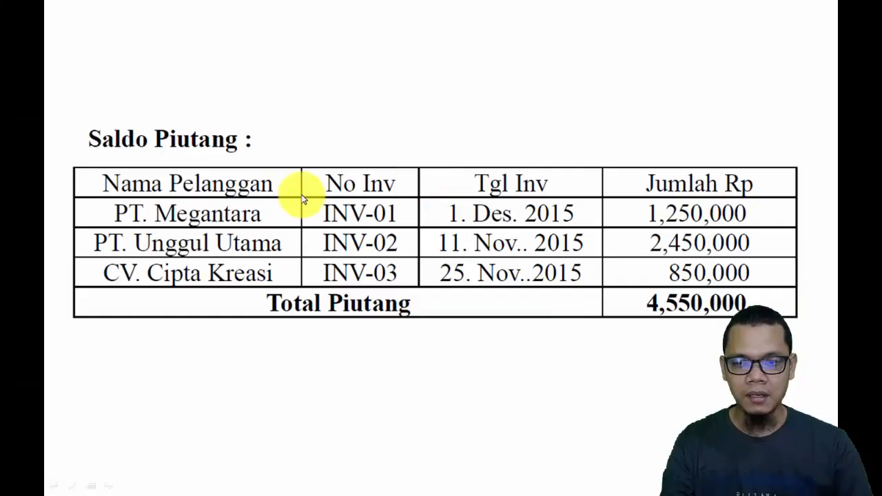
key(alt+Tab)
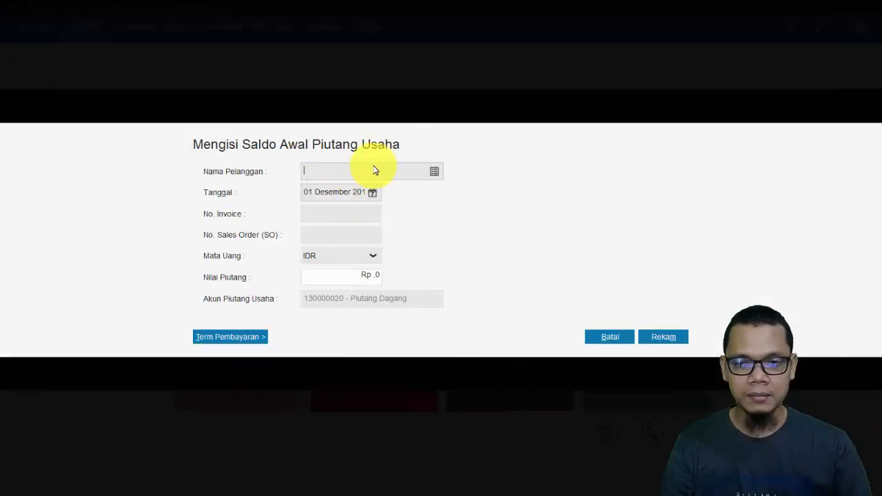
click(433, 172)
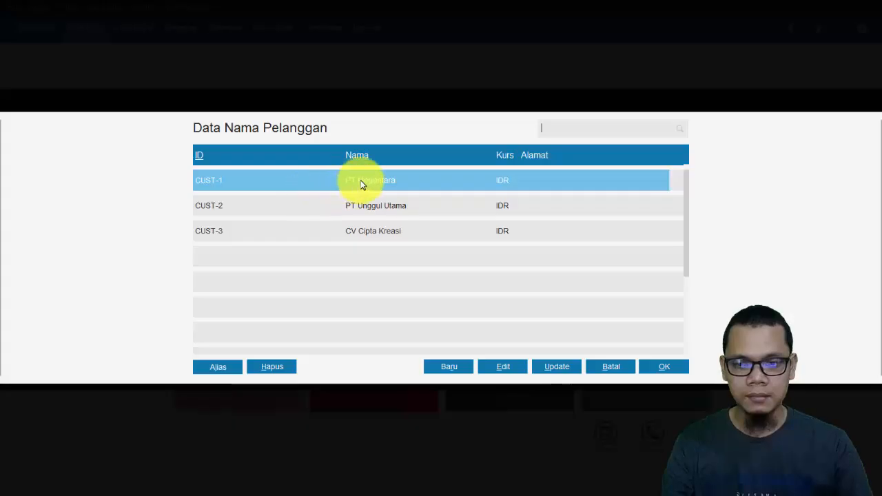
double_click(374, 182)
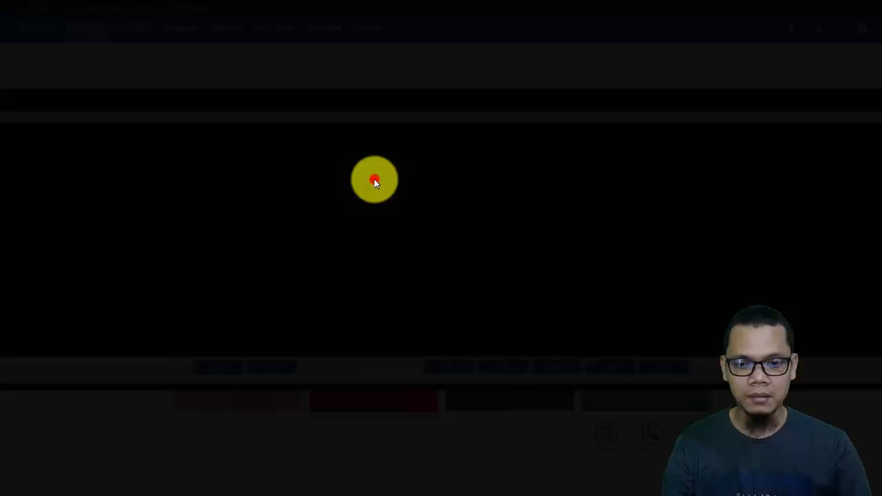
Check the PT Megantara invoice date against the Saldo Piutang table and enter INV-01 as the invoice number.
key(alt+Tab)
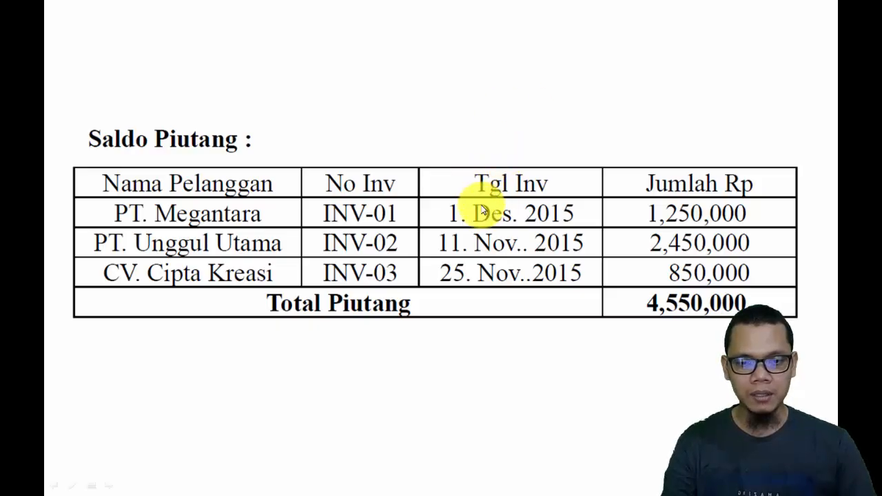
key(alt+Tab)
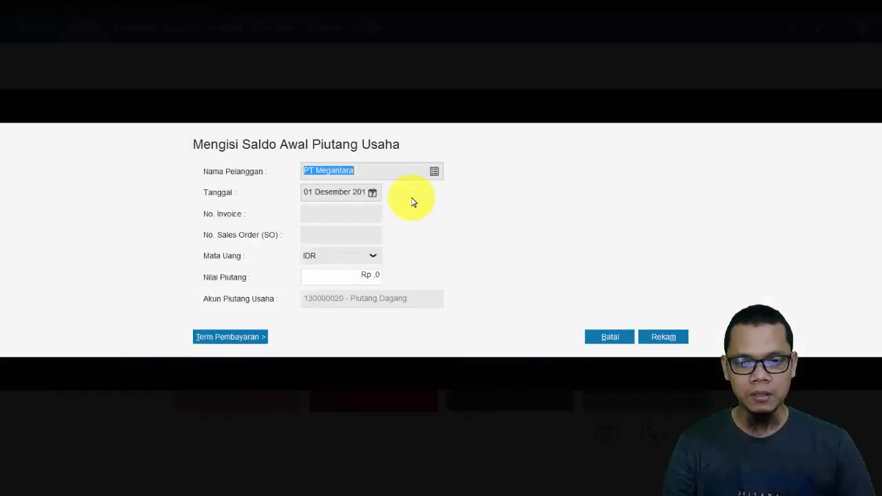
click(353, 193)
key(End)
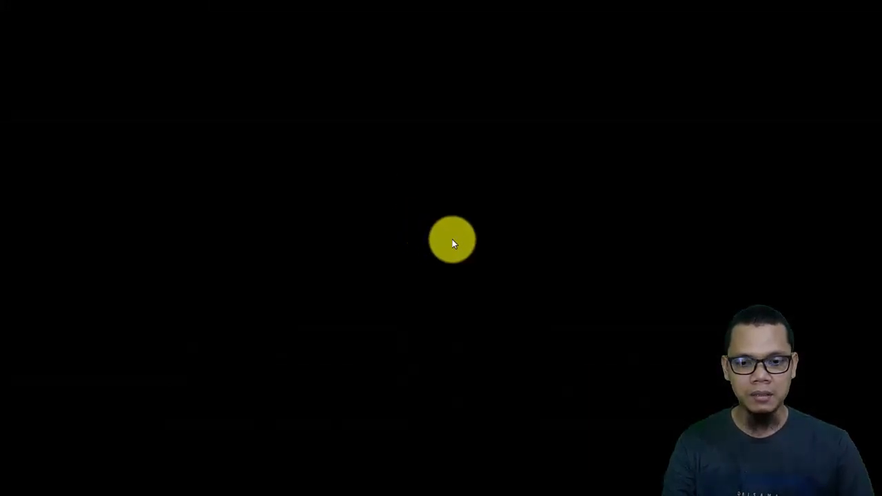
key(alt+Tab)
key(alt+Tab)
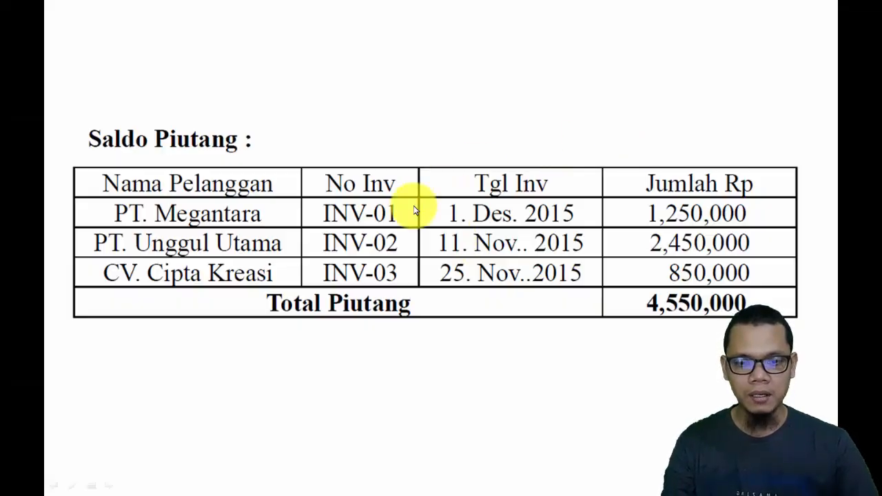
key(alt+Tab)
click(329, 213)
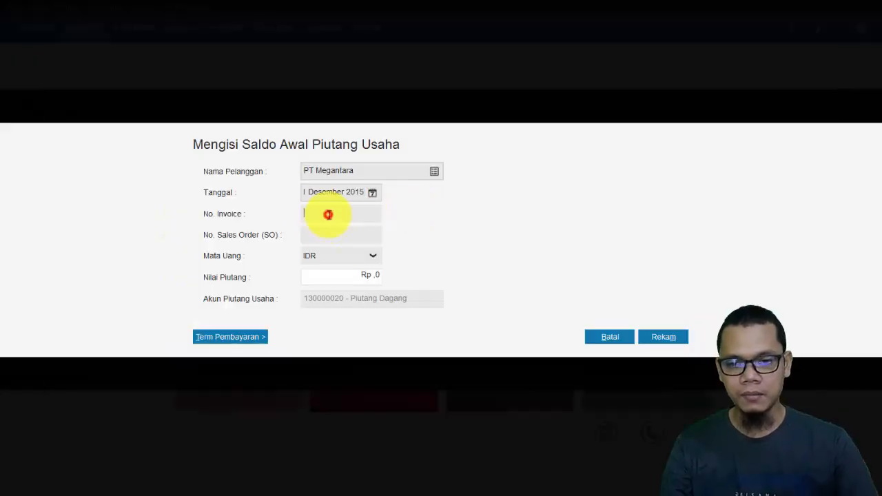
text(INV-01)
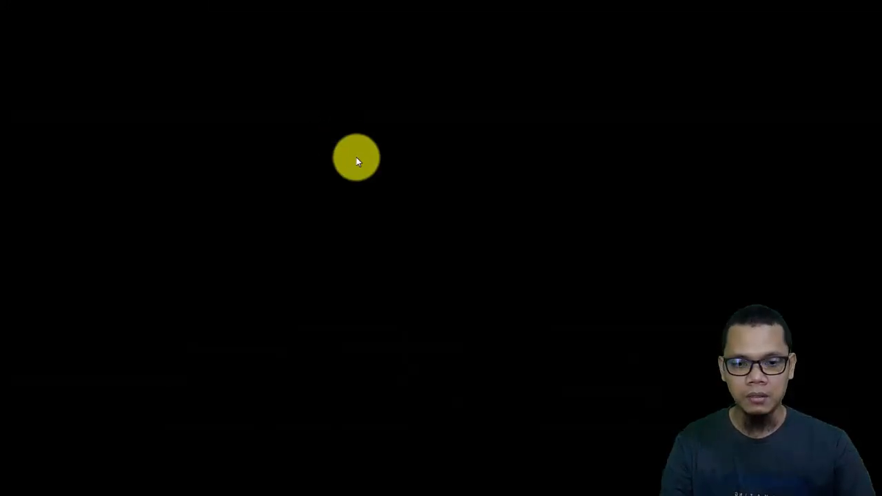
Look up the PT Megantara amount in the slide show, set Nilai Piutang to Rp 1.250.000 and record the opening balance.
key(alt+Tab)
key(alt+Tab)
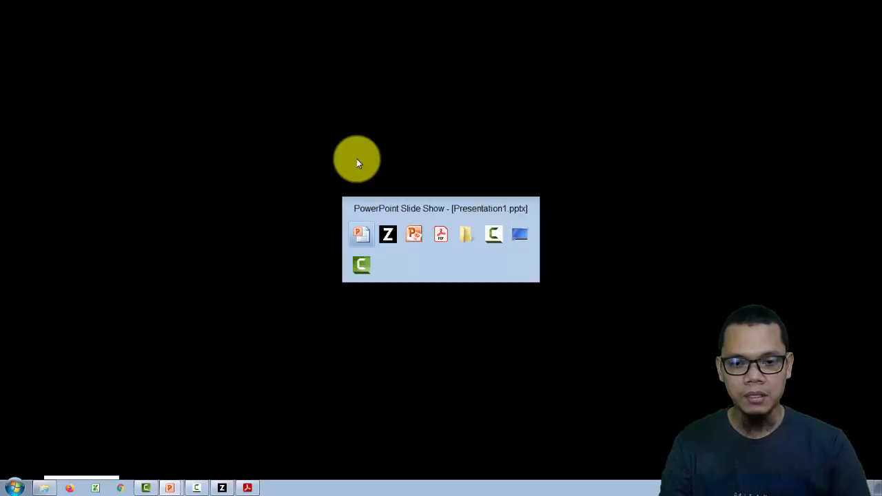
scroll(356, 163, up, 1)
scroll(356, 164, down, 1)
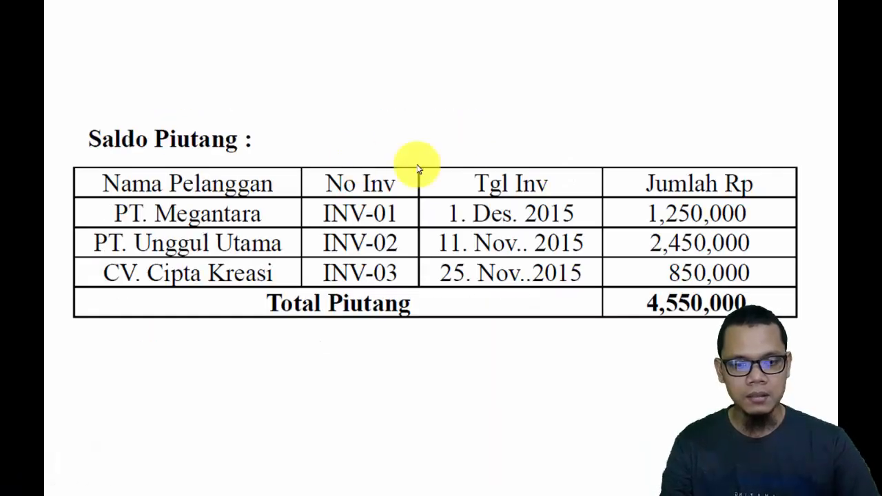
key(alt+Tab)
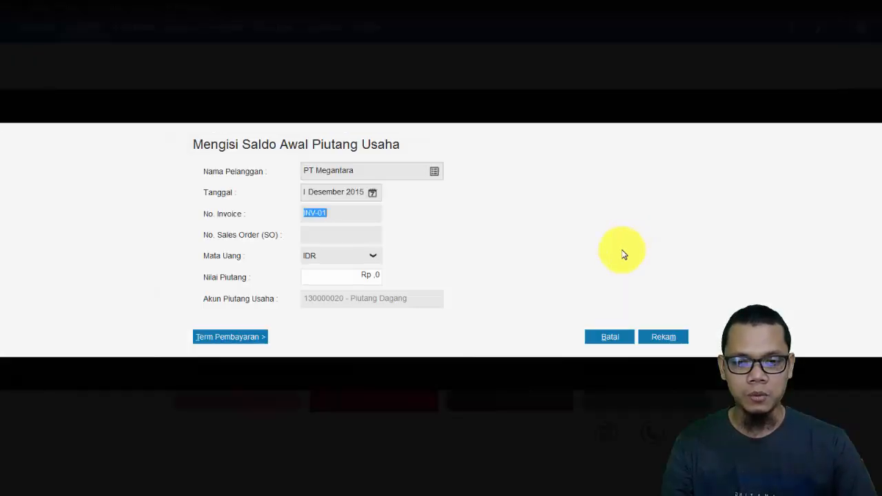
click(351, 274)
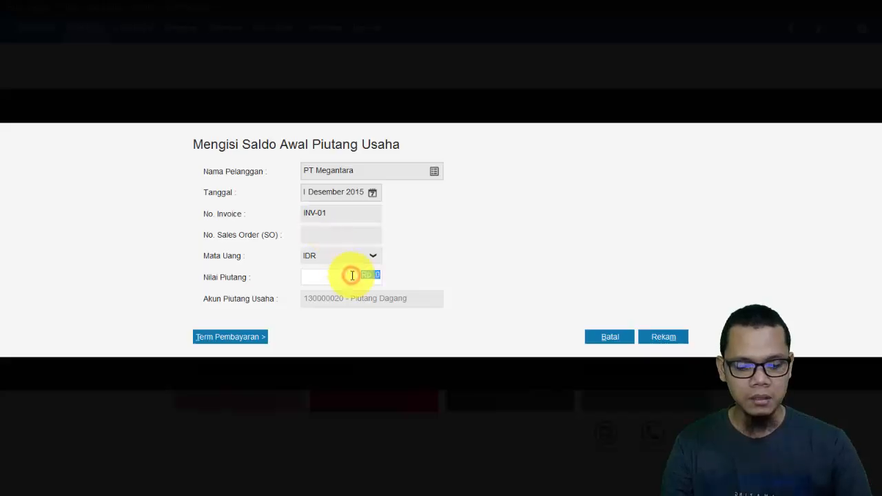
text(125000)
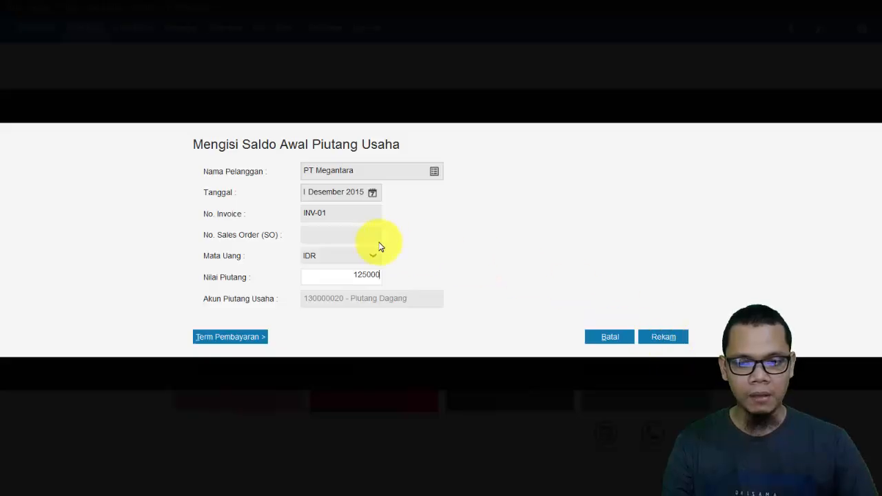
click(339, 210)
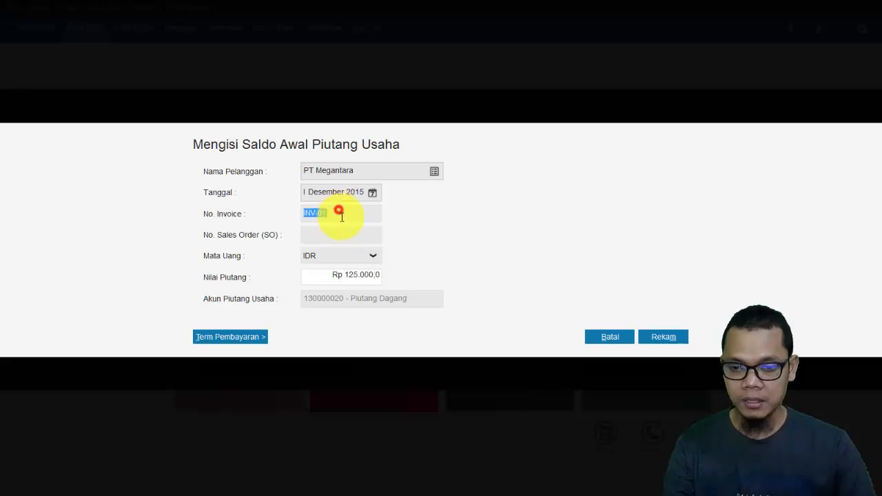
click(345, 276)
key(BackSpace)
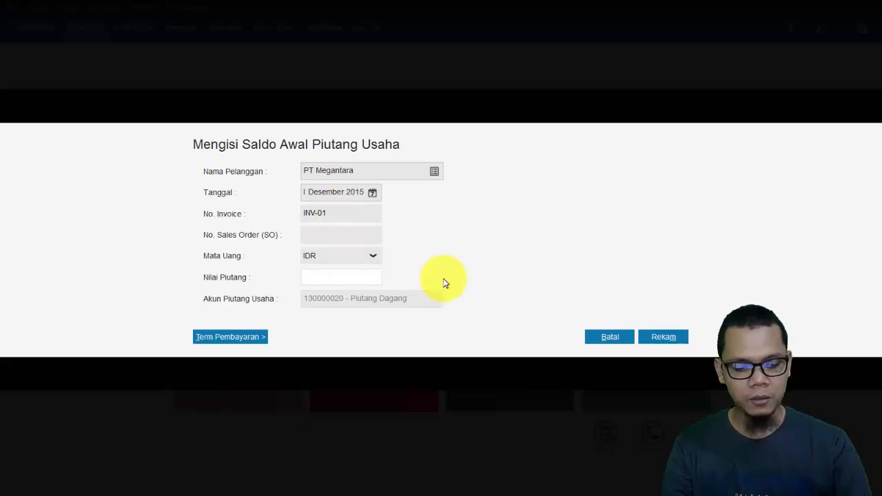
text(125)
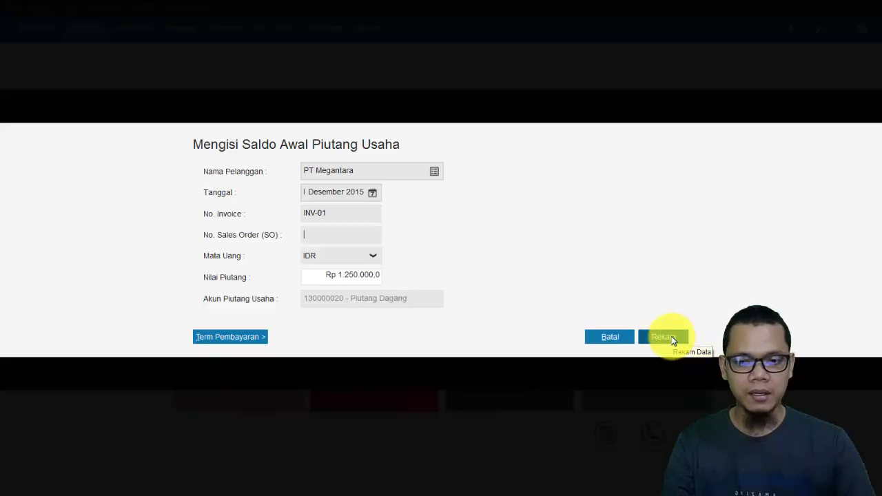
click(670, 338)
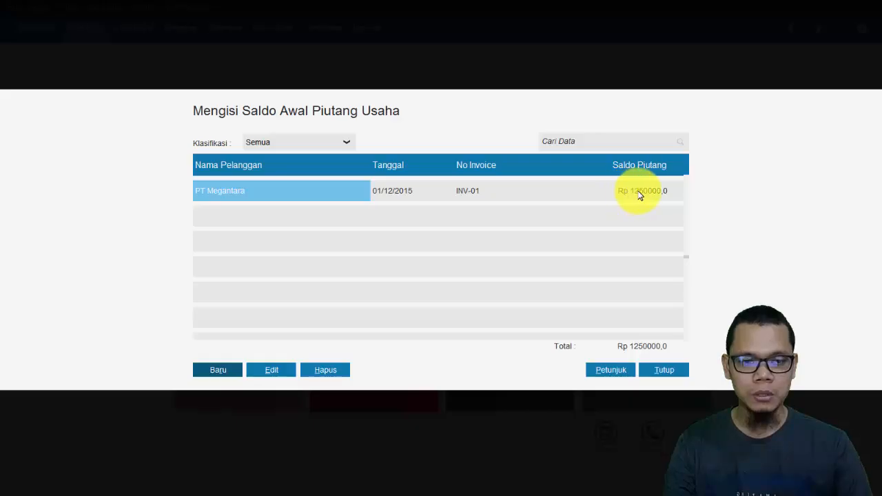
Check the second receivable in the slide show and start a new opening balance with PT Unggul Utama as the customer.
key(alt+Tab)
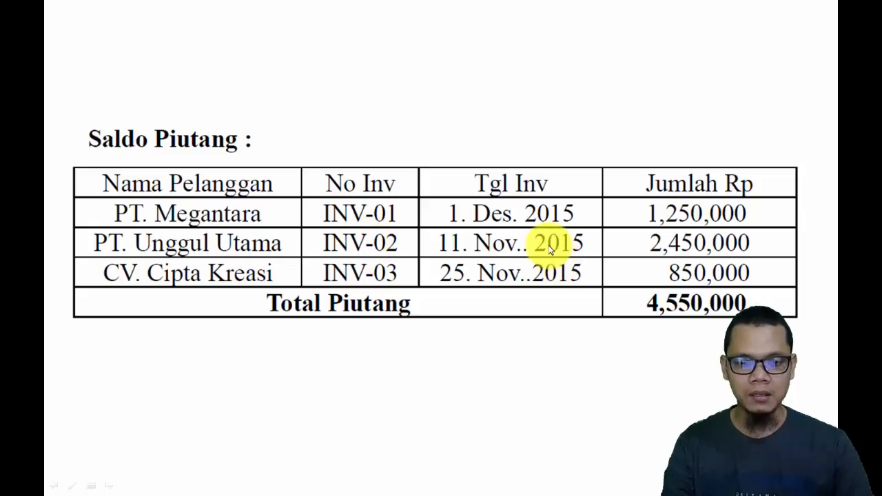
key(alt+Tab)
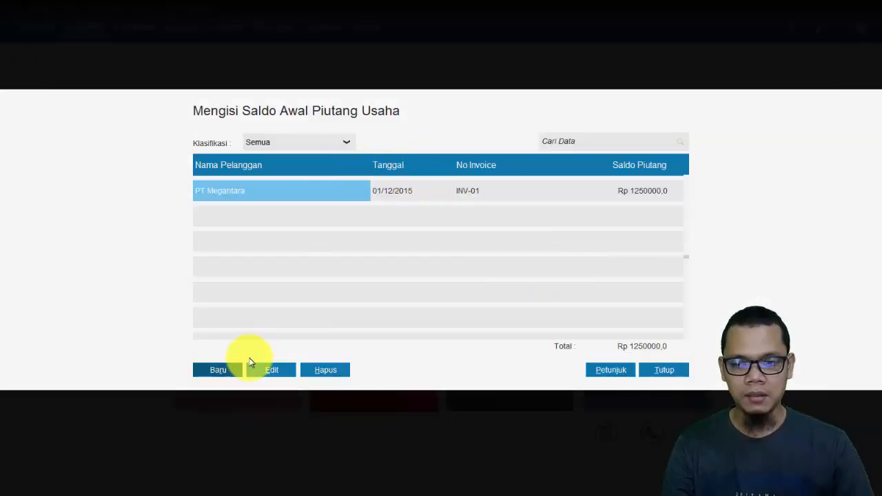
click(226, 370)
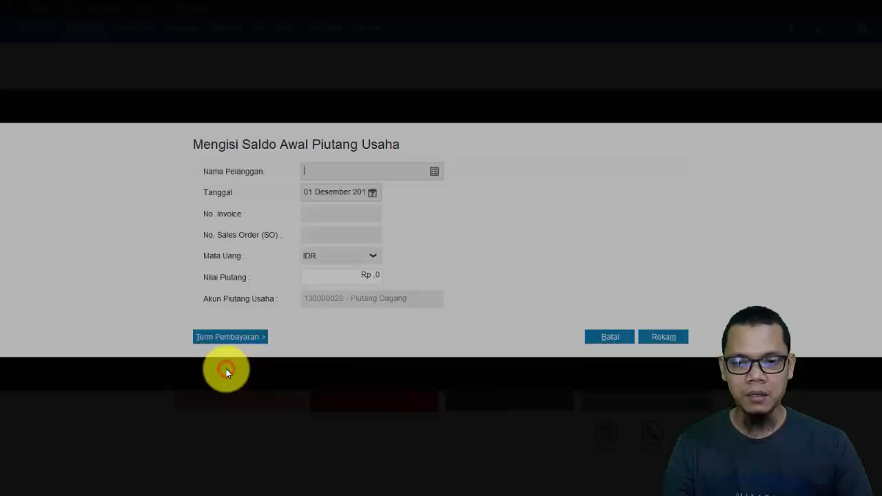
click(434, 173)
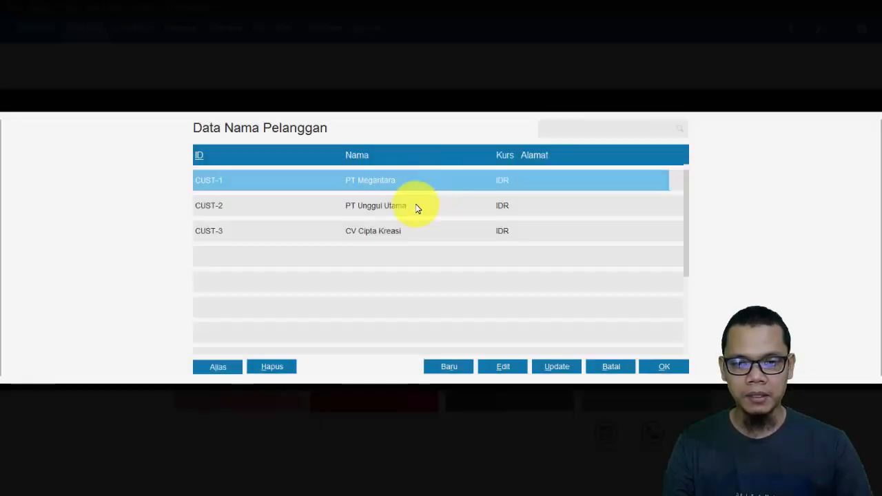
double_click(415, 206)
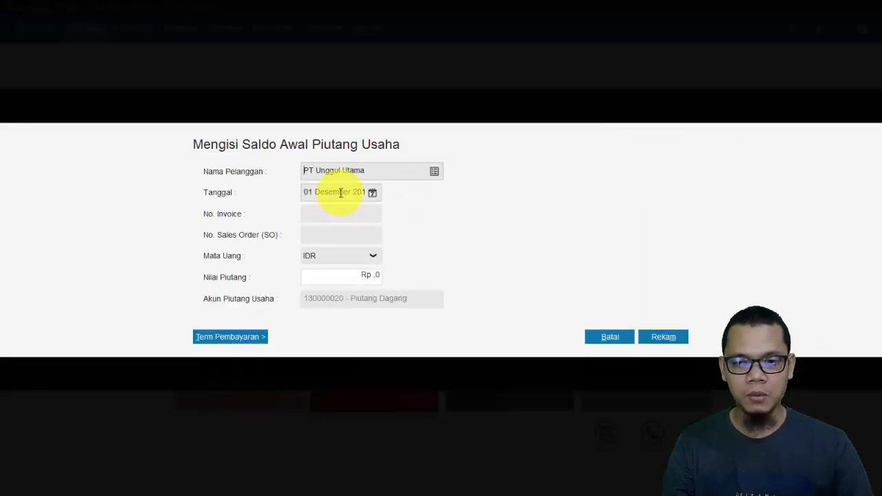
Set the PT Unggul Utama invoice date to 11 November 2015 and check its invoice number in the Saldo Piutang table.
key(alt+Tab)
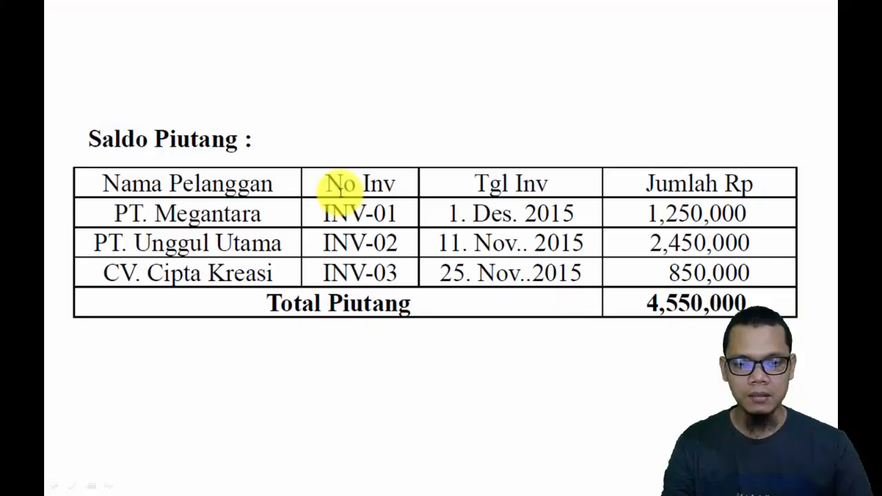
key(alt+Tab)
click(371, 193)
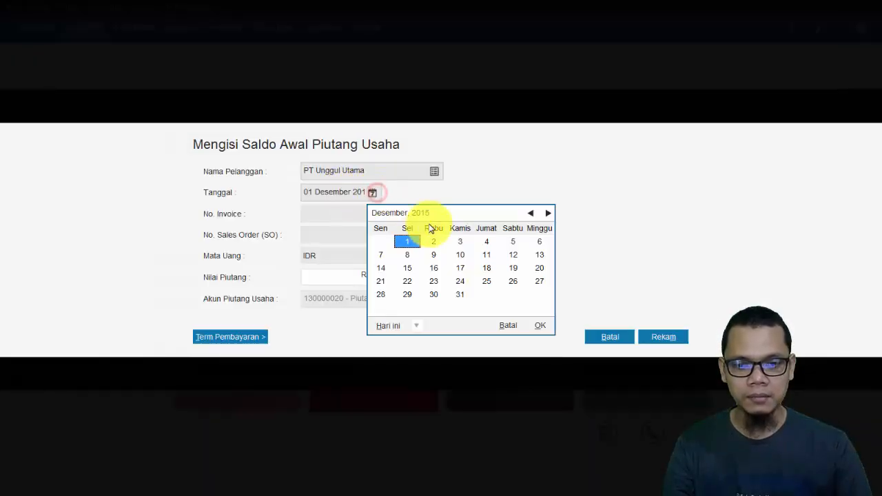
click(531, 213)
click(434, 268)
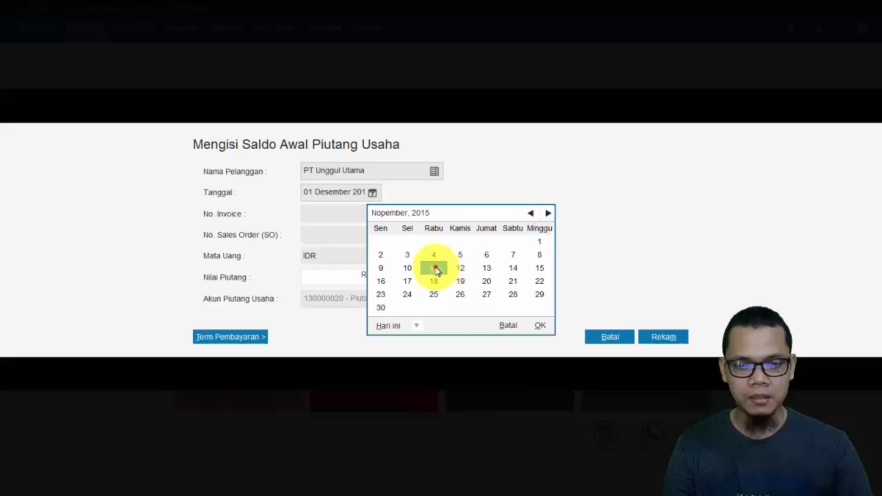
click(541, 326)
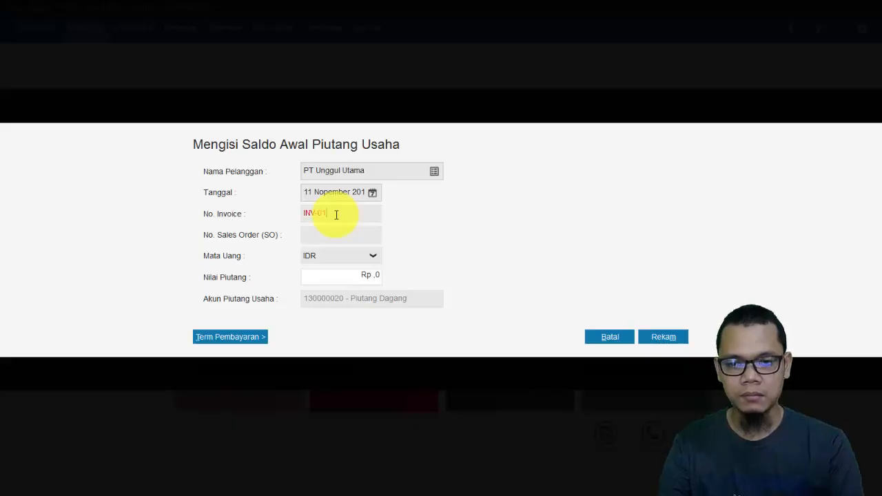
key(alt+Tab)
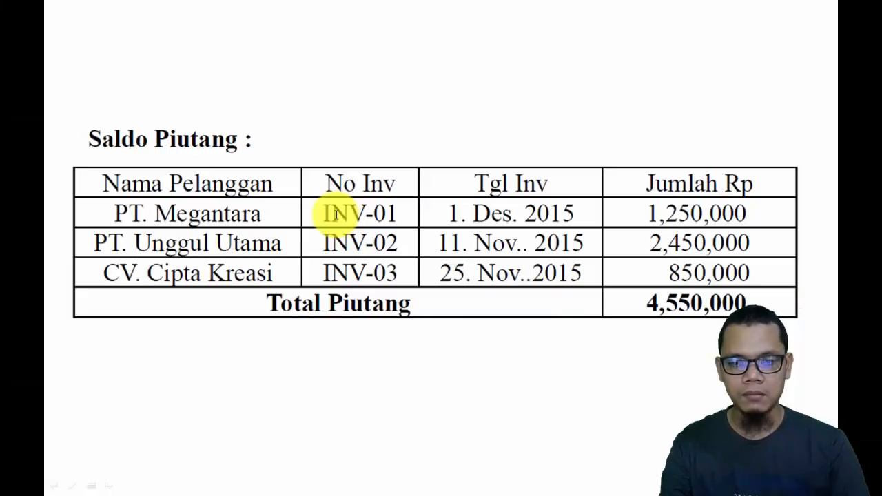
Complete PT Unggul Utama's opening receivable with invoice number INV-02 and a value of Rp 2.450.000, and record it.
key(alt+Tab)
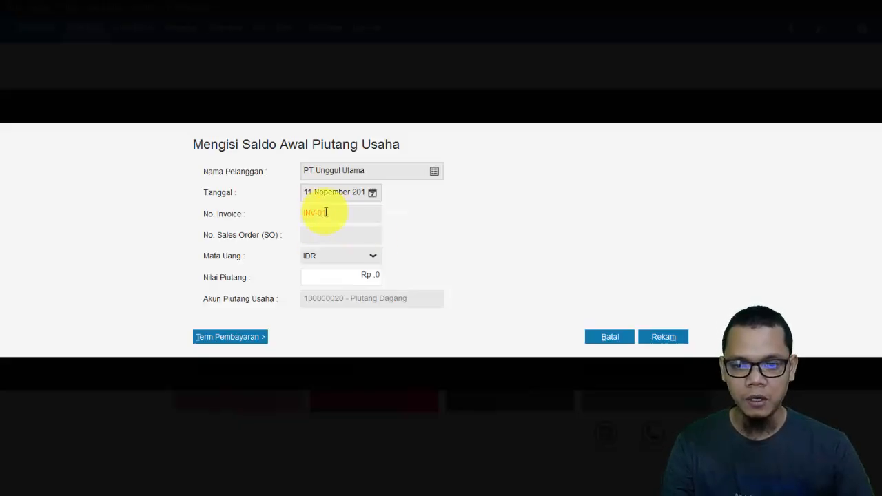
key(BackSpace)
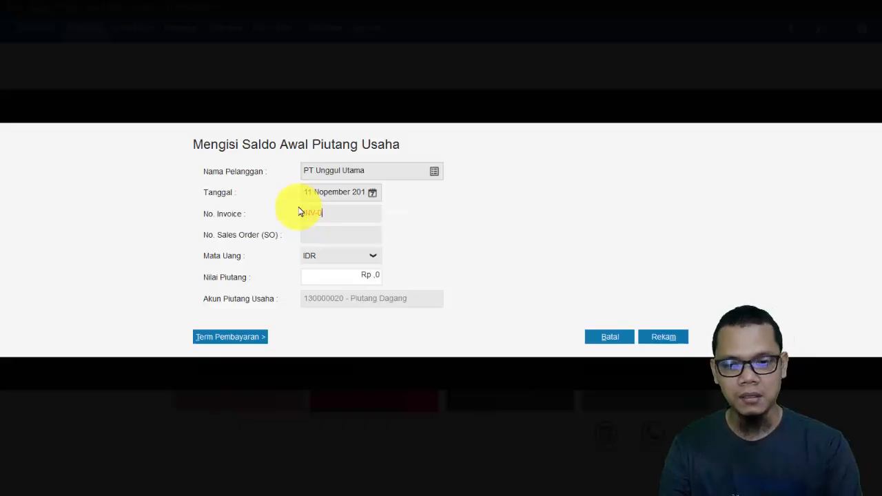
text(2)
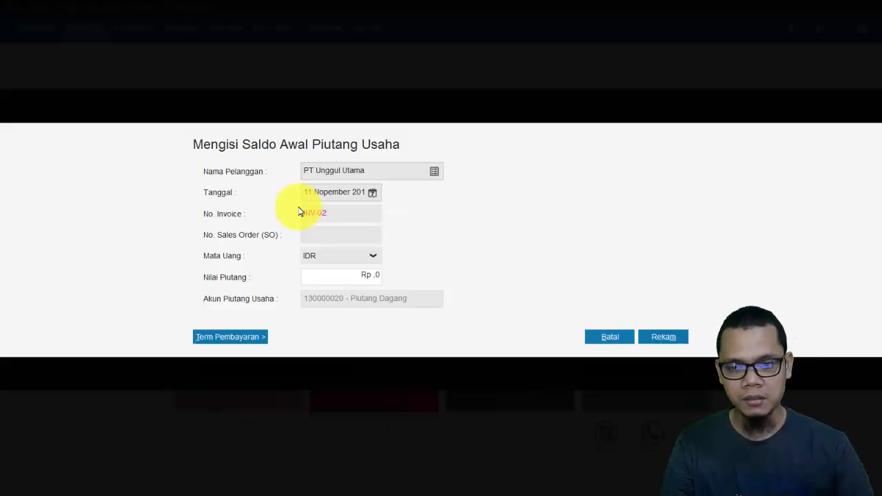
click(350, 277)
key(alt+Tab)
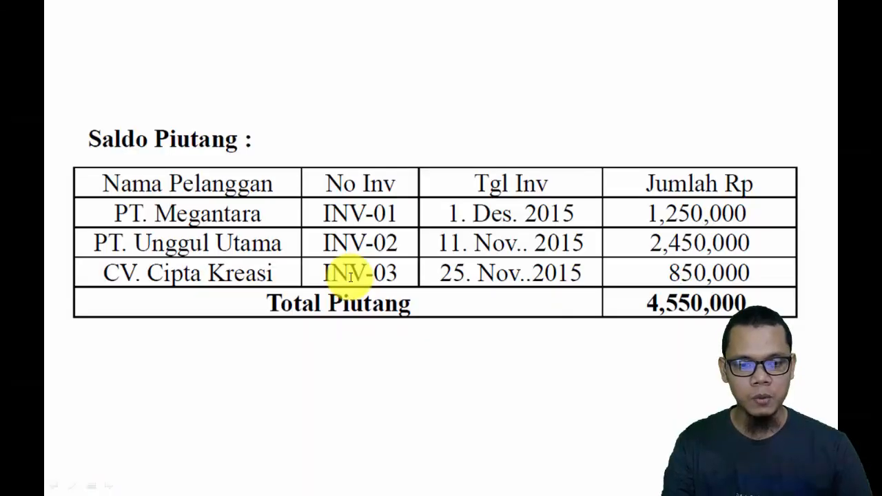
key(alt+Tab)
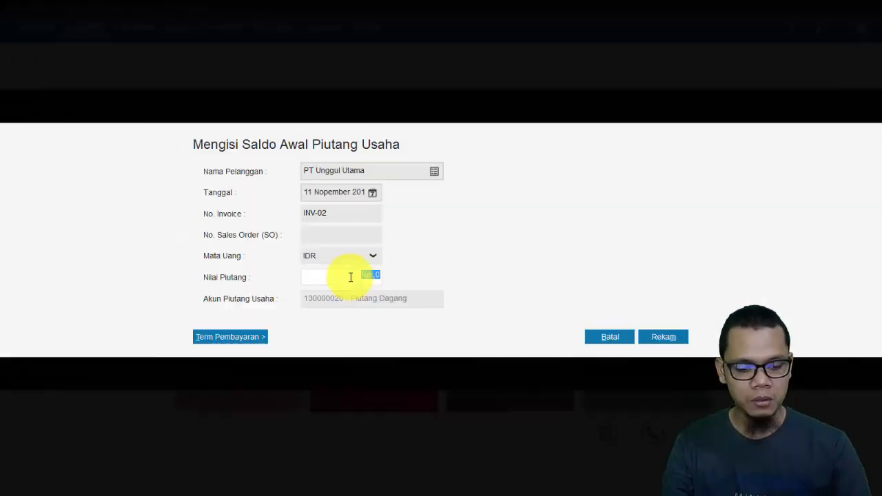
text(450000)
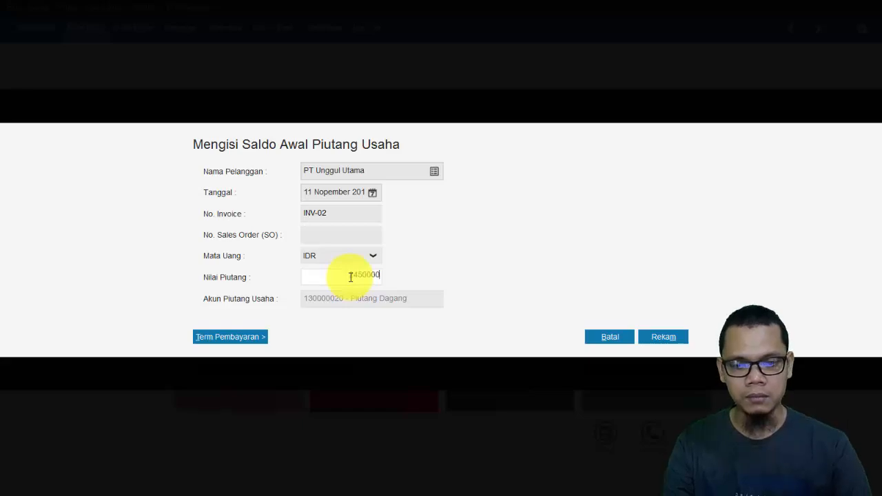
click(341, 234)
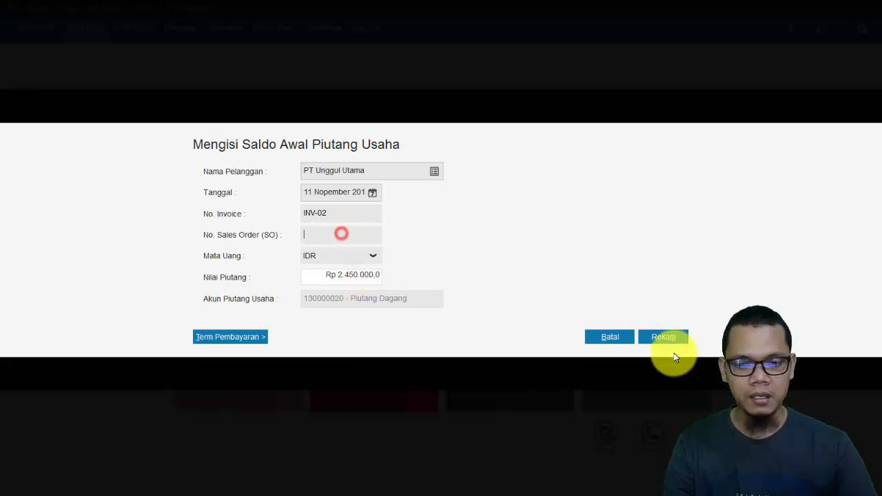
click(665, 337)
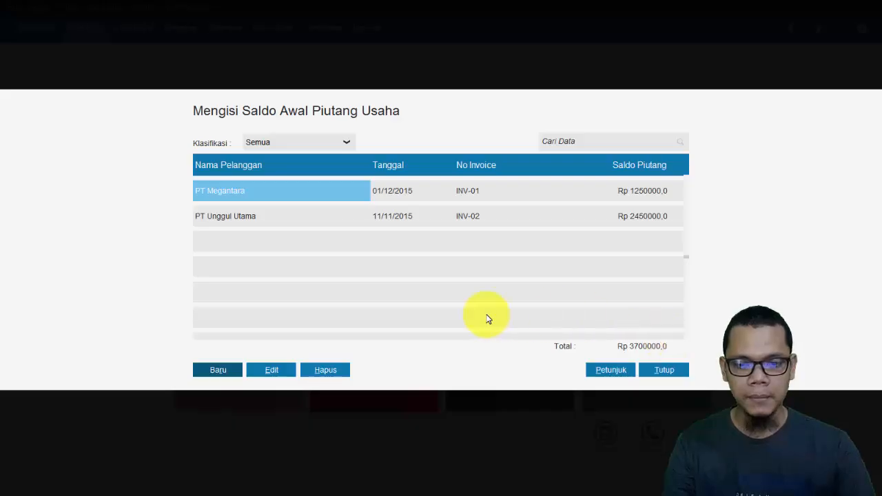
Create a new opening receivable for CV Cipta Kreasi with invoice number INV-03.
click(218, 371)
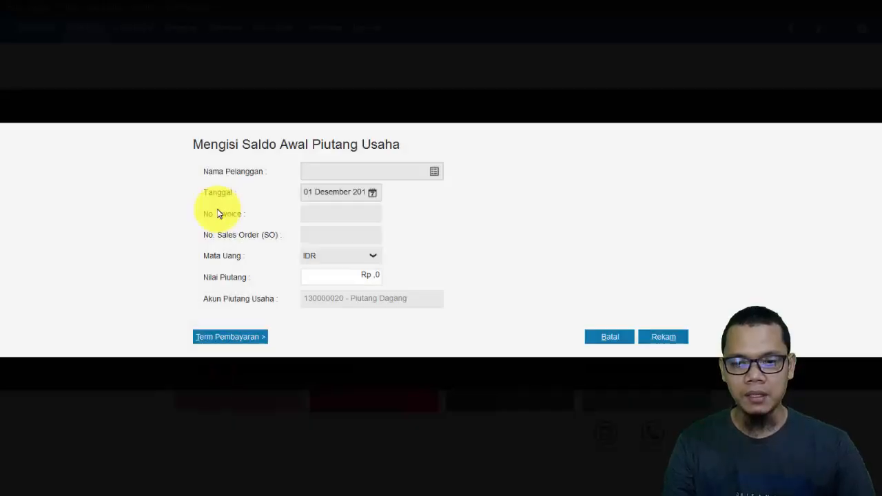
key(alt+Tab)
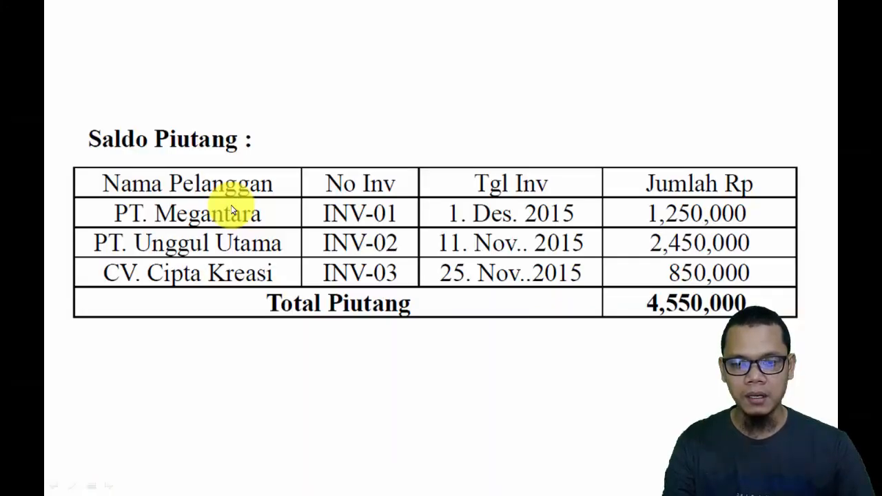
key(alt+Tab)
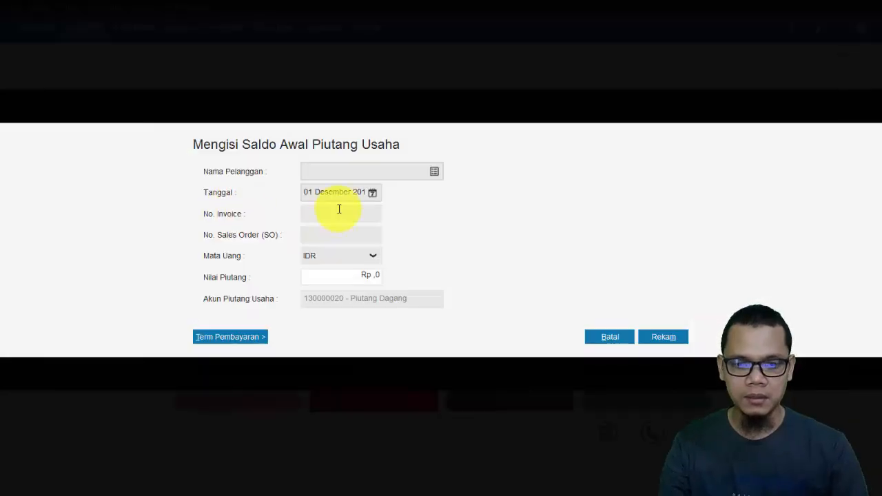
click(435, 172)
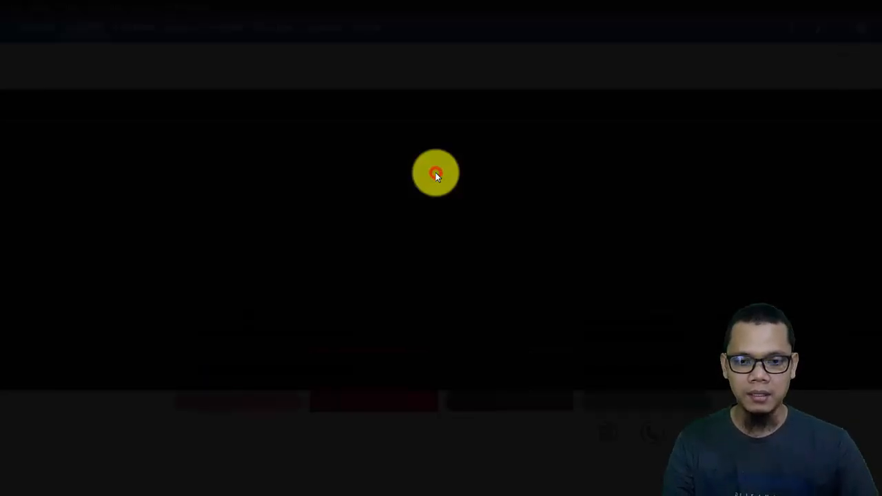
double_click(379, 230)
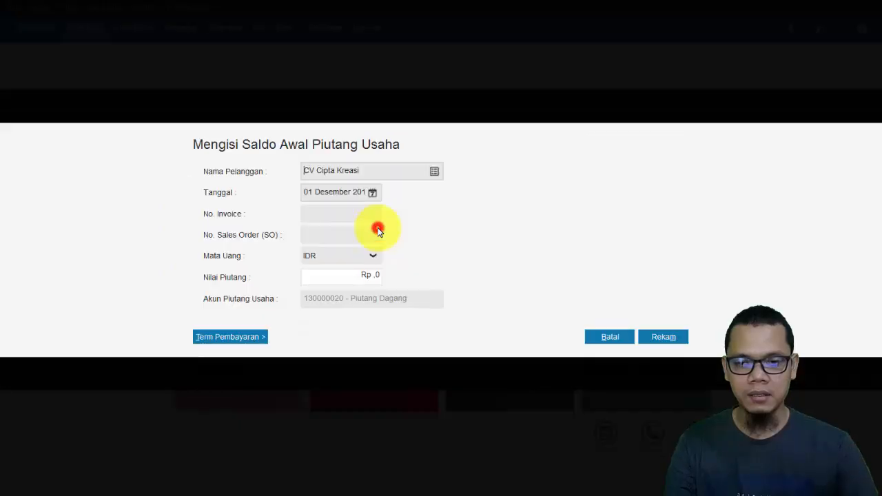
click(339, 208)
text(INV)
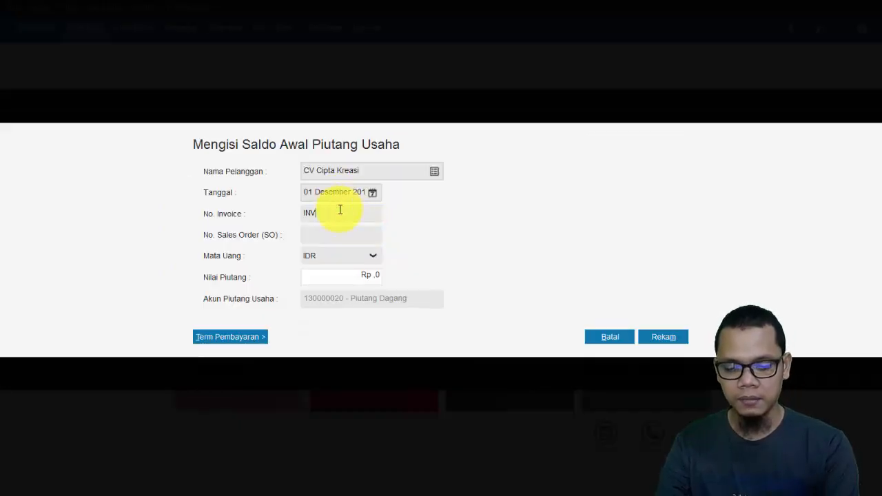
text(-03)
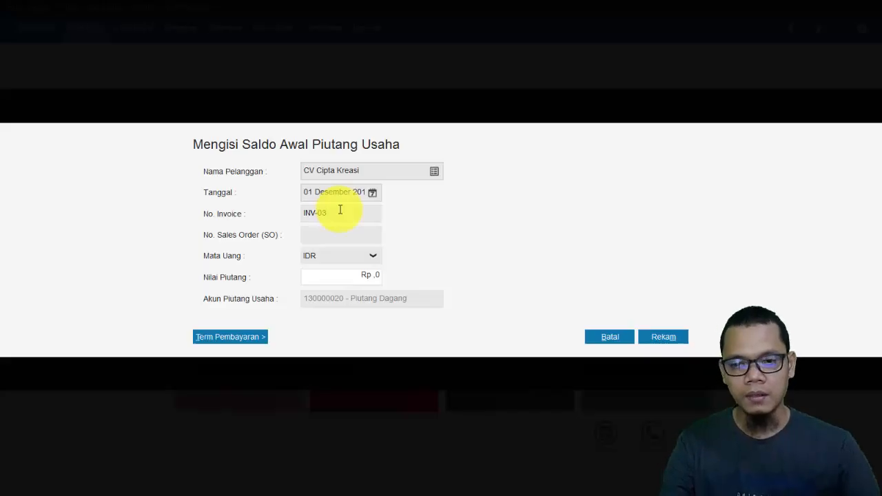
Set the CV Cipta Kreasi receivable's date to 25 November 2015 and its value to Rp 850.000, and record it.
key(alt+Tab)
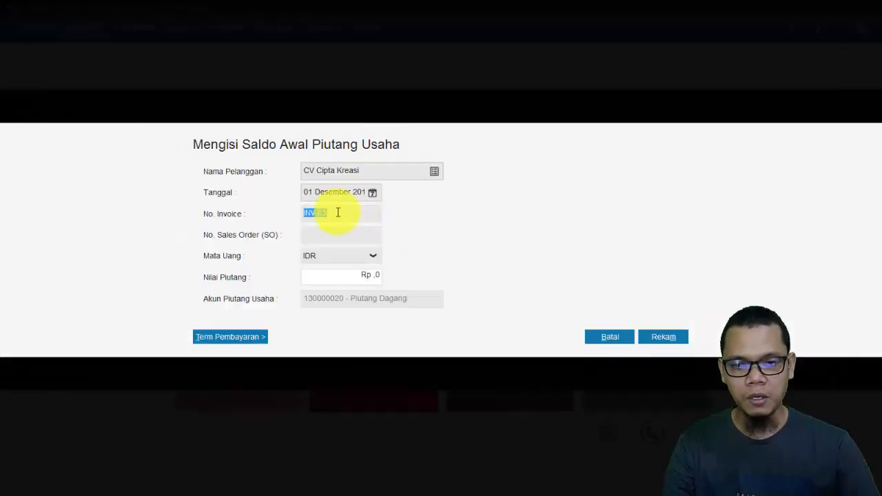
click(374, 196)
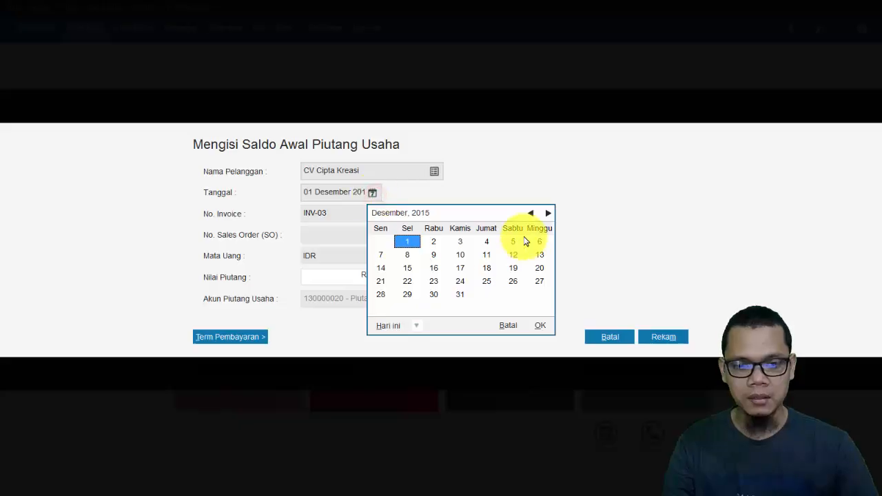
click(528, 214)
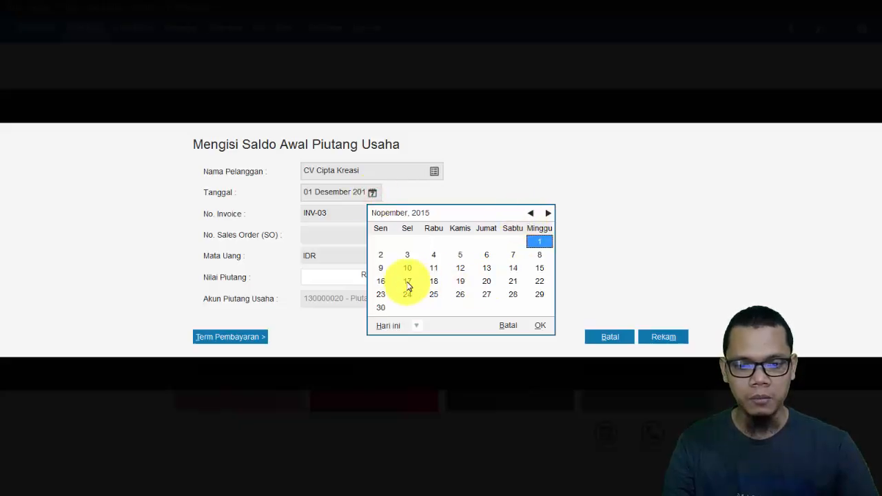
click(434, 294)
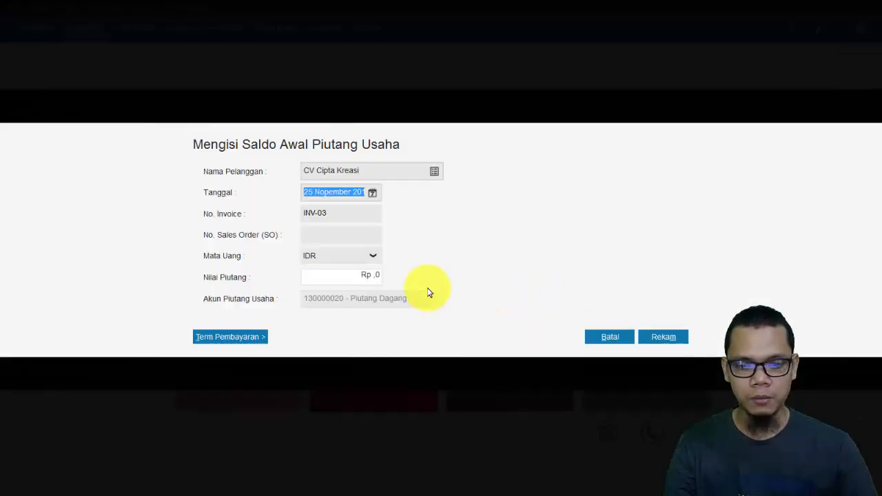
click(365, 278)
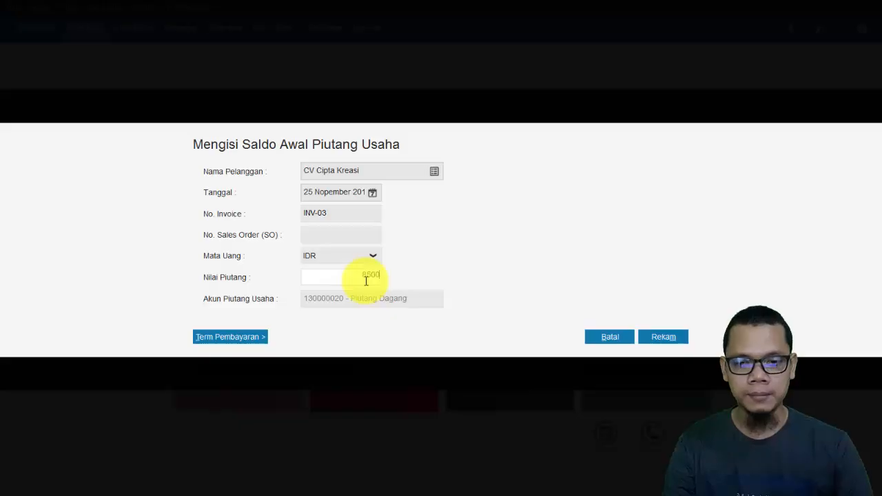
click(657, 336)
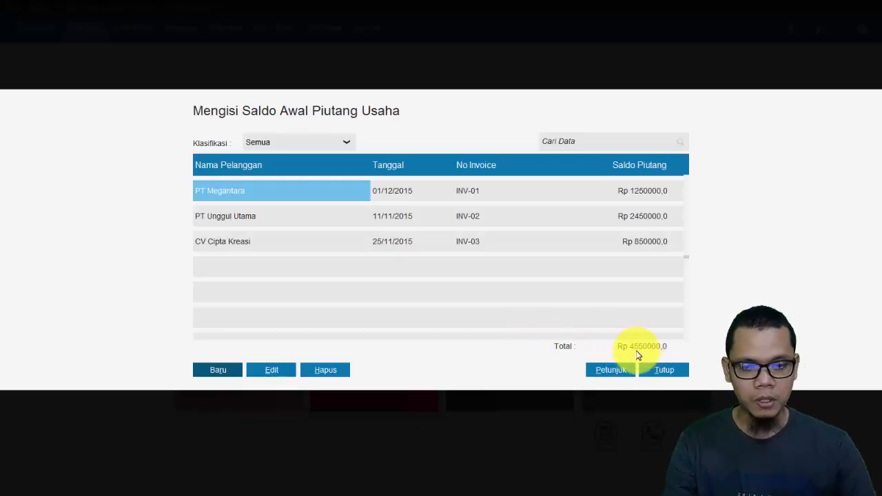
Compare the opening receivables total with the Saldo Piutang table on the slide, and close the receivables list.
key(alt+Tab)
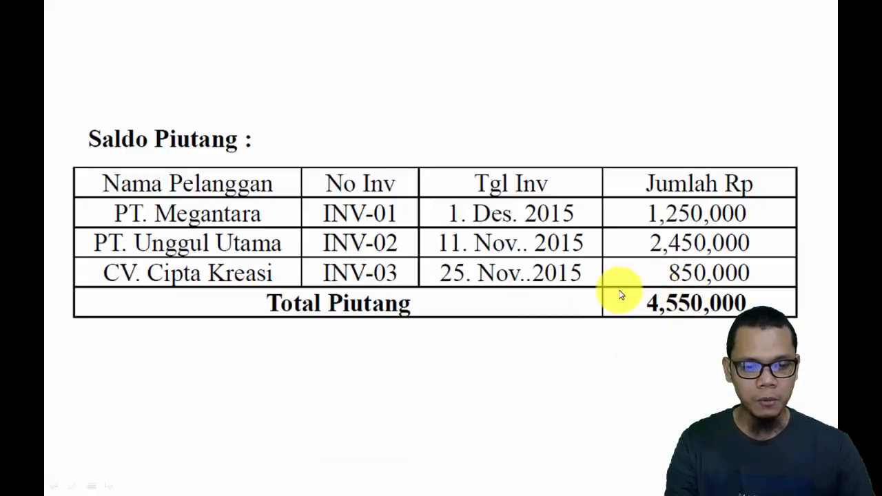
key(alt+Tab)
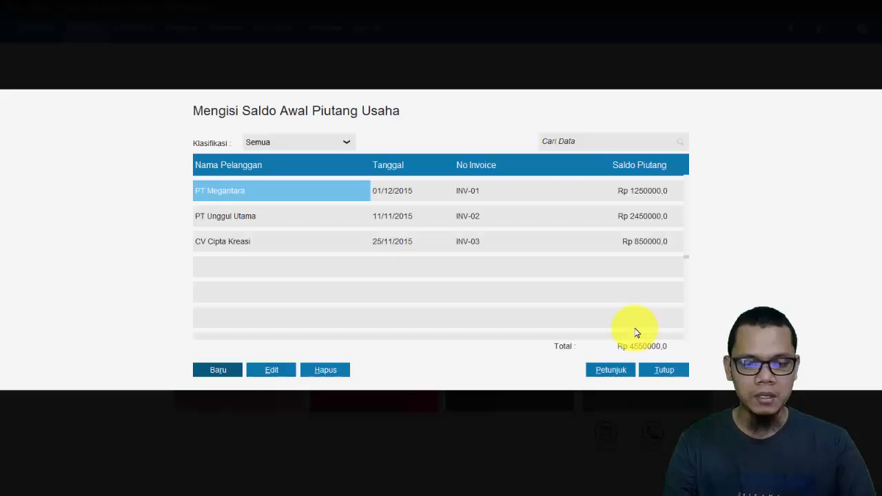
click(664, 372)
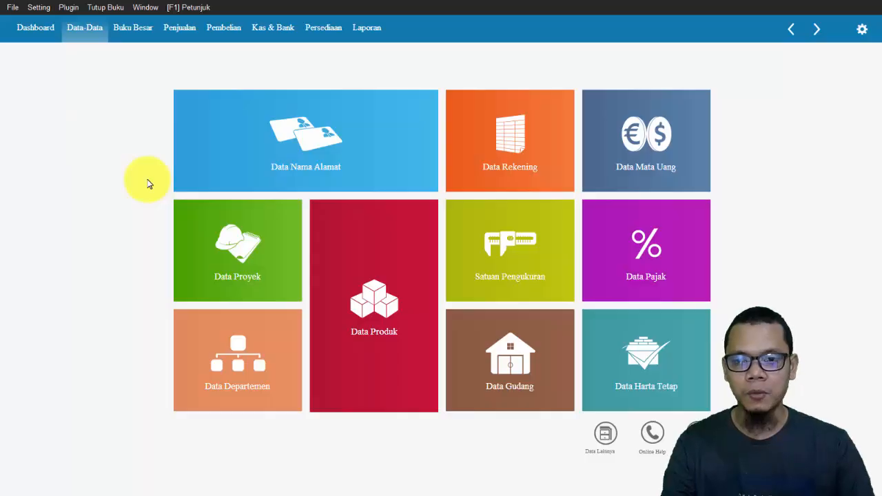
Generate the Kartu Piutang - Mata Uang Dasar report from the Piutang Usaha reports for all customers and classifications.
click(365, 32)
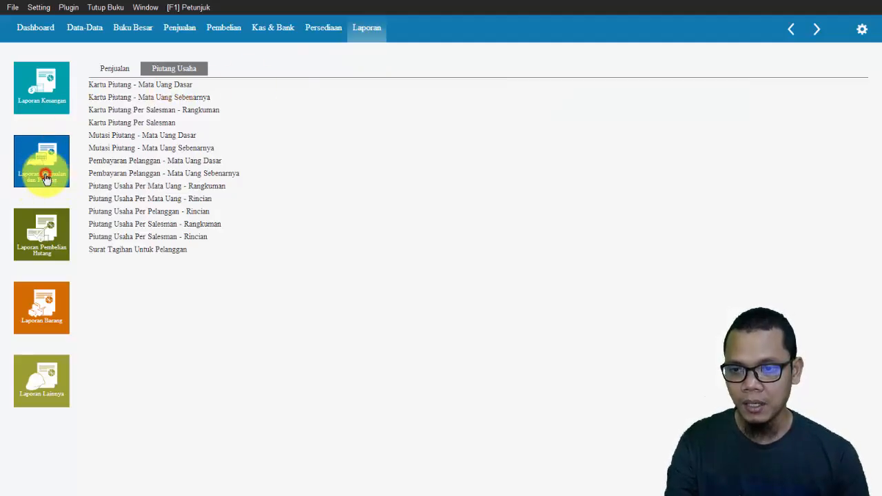
click(115, 73)
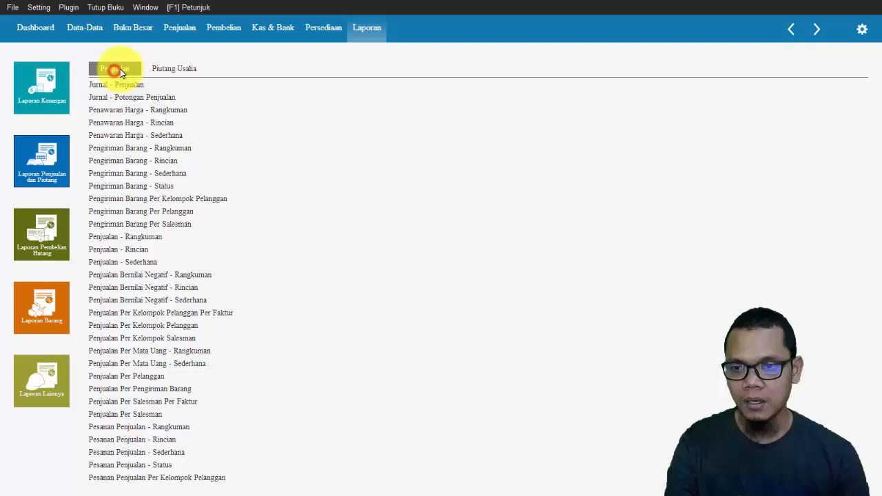
click(168, 72)
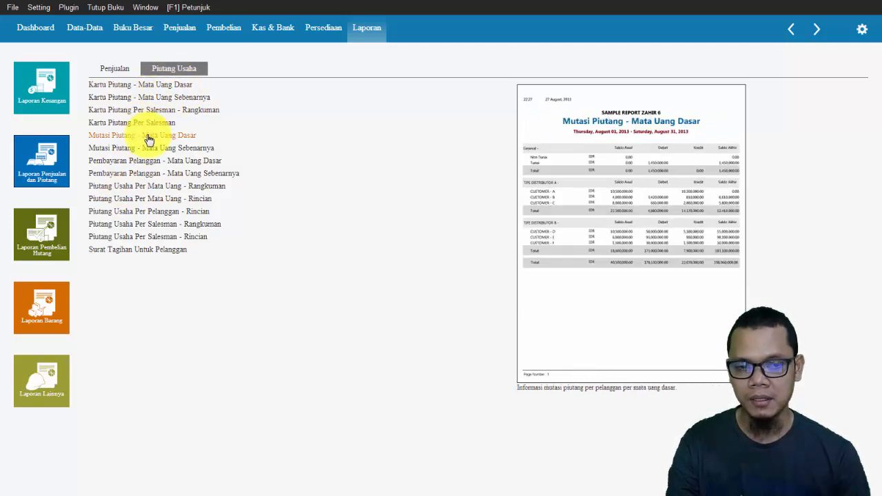
click(160, 89)
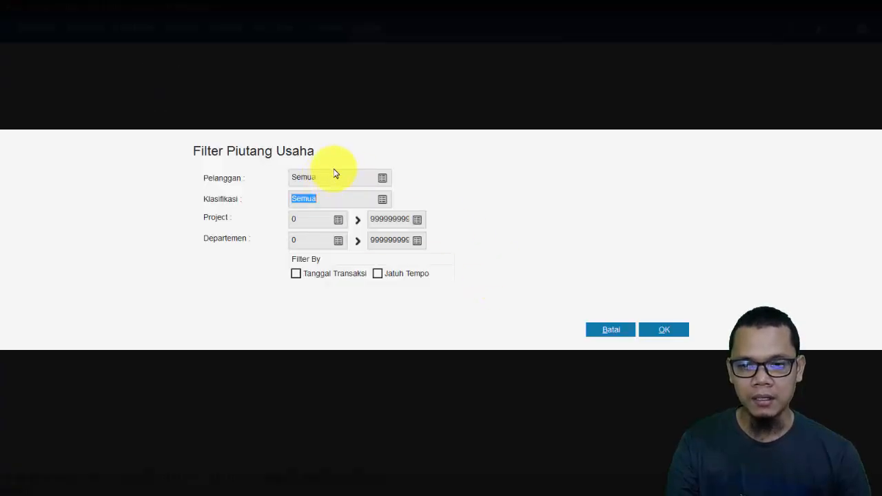
click(669, 328)
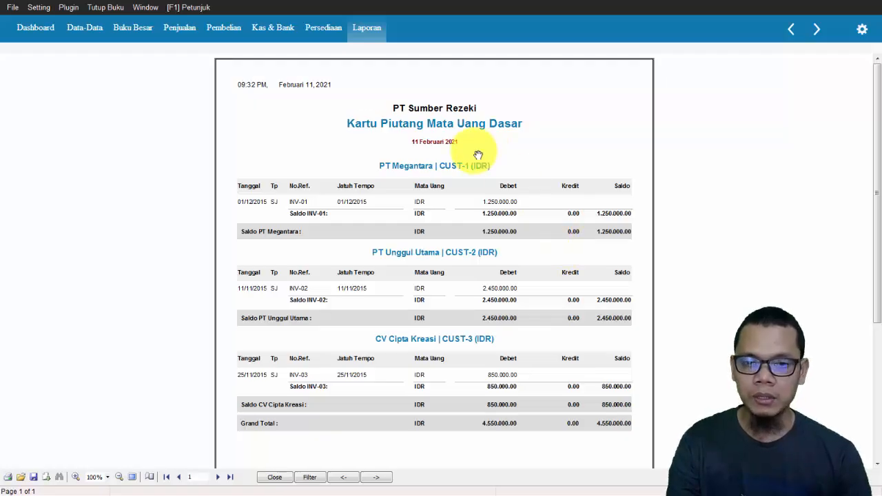
Compare the report's grand total with the total receivables in the Saldo Piutang table on the slide.
scroll(479, 155, down, 1)
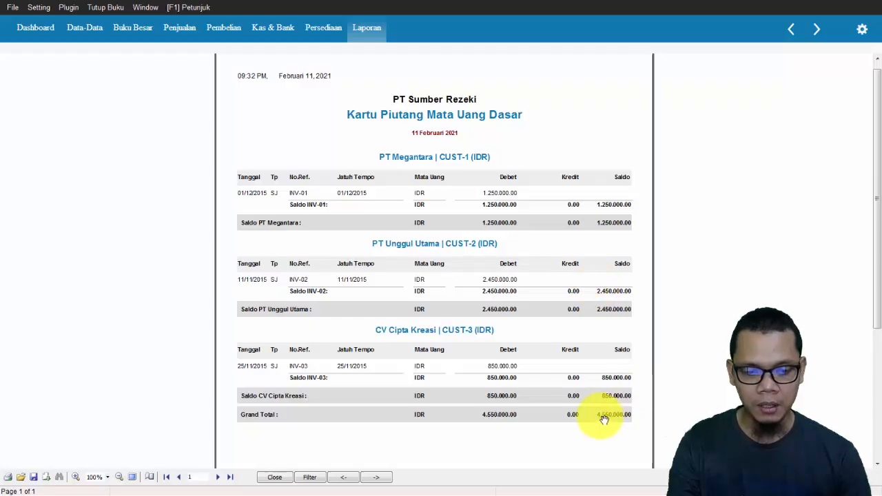
key(alt+Tab)
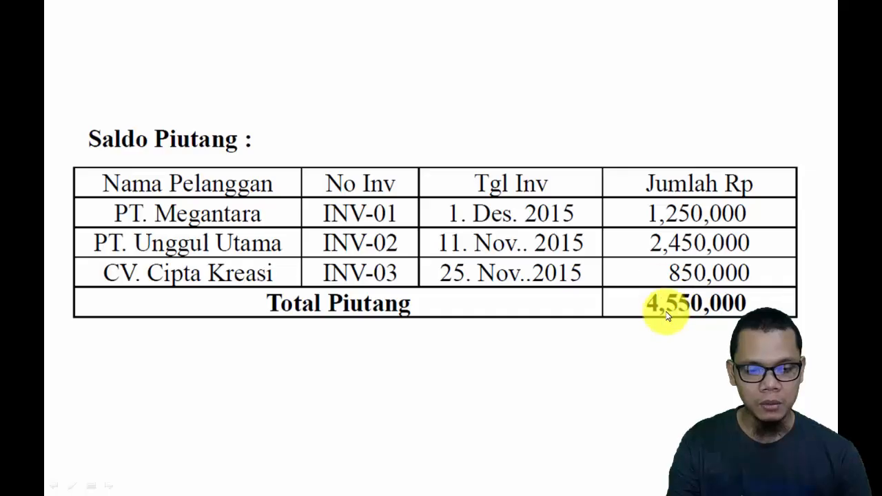
key(alt+Tab)
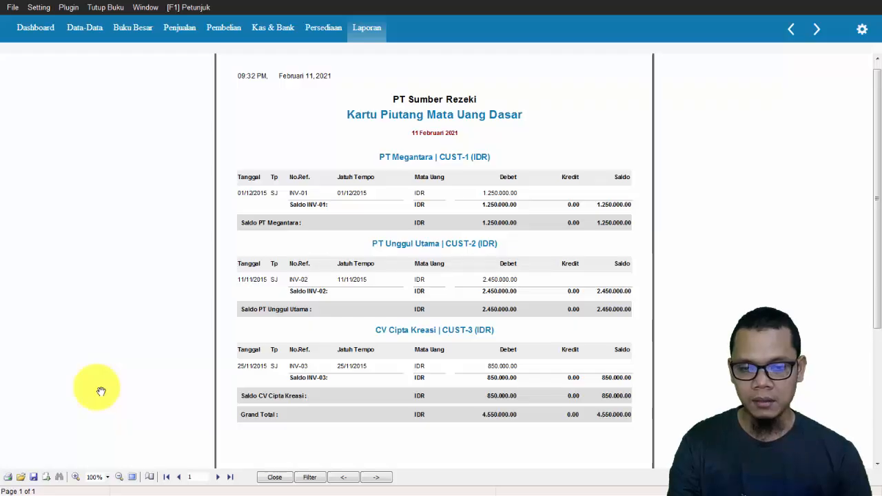
Export all pages of the receivables report as a PDF named kartu piutang - mata uang dasar.pdf to the Desktop.
click(47, 479)
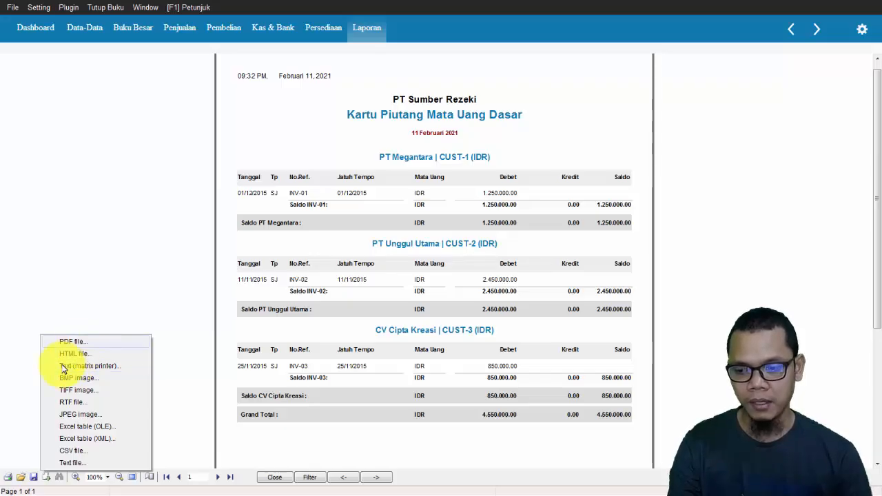
click(22, 373)
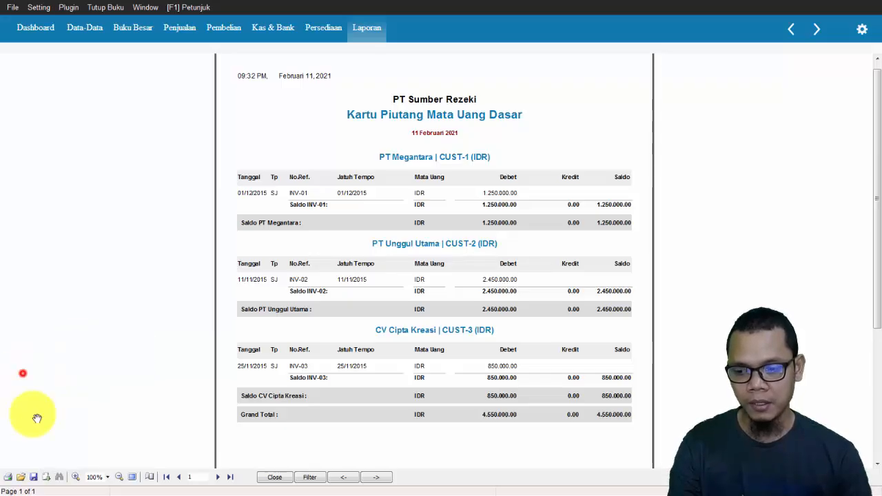
click(49, 480)
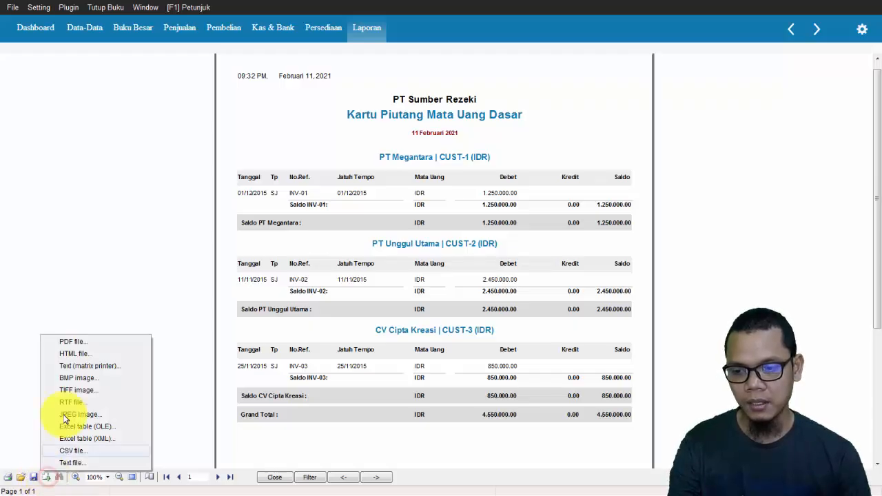
click(89, 342)
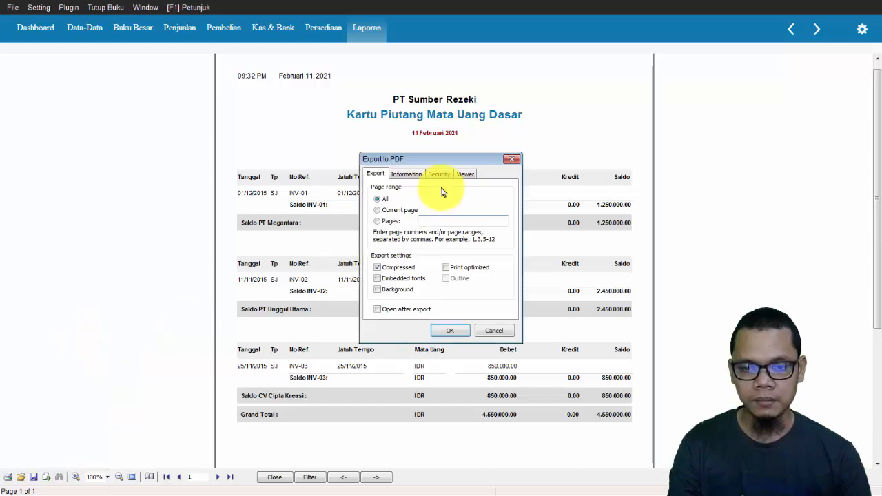
click(452, 333)
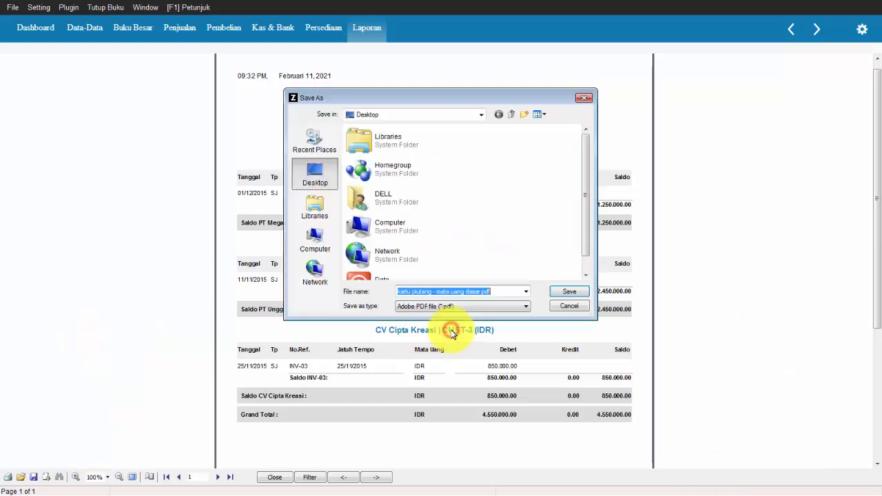
click(310, 176)
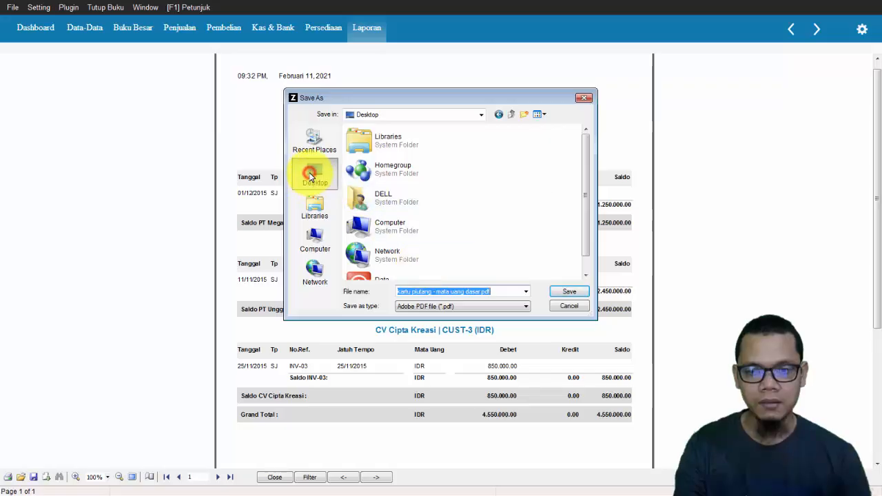
click(571, 293)
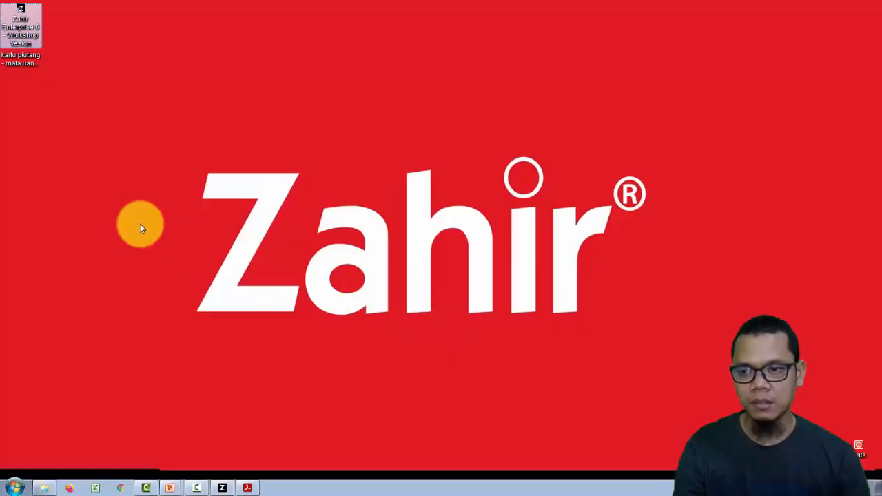
Refresh the desktop, open the exported kartu piutang PDF in Acrobat Reader, and review its customer balances and grand total.
right_click(79, 161)
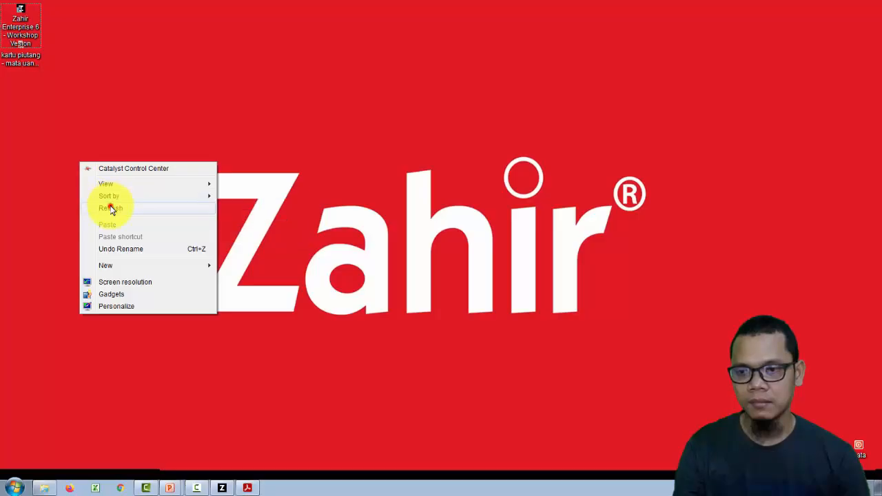
click(108, 207)
drag(16, 52, 24, 117)
double_click(26, 103)
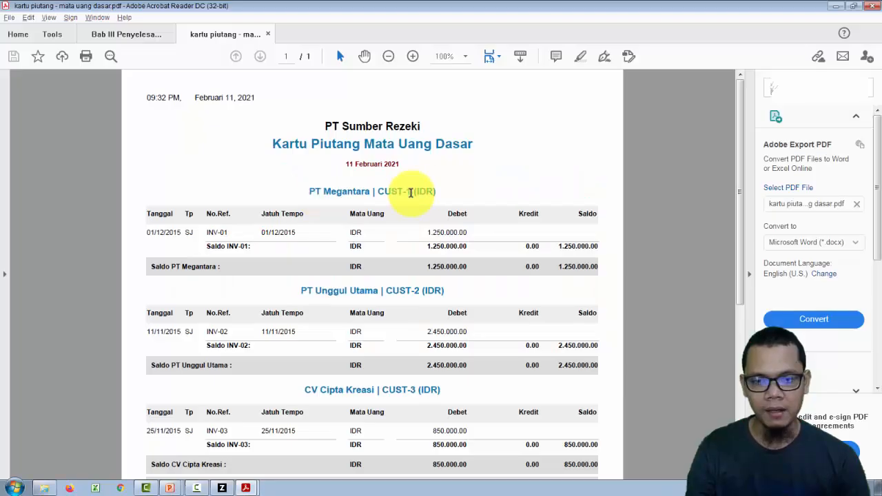
scroll(456, 174, down, 3)
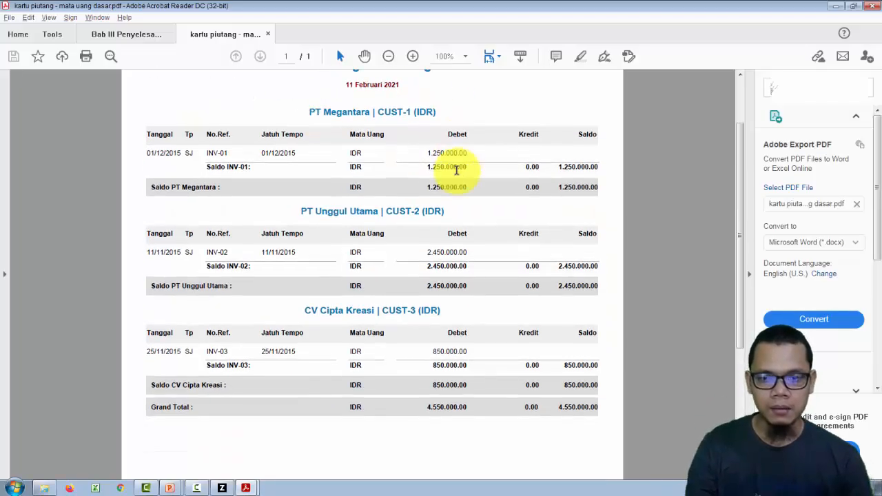
scroll(457, 172, up, 3)
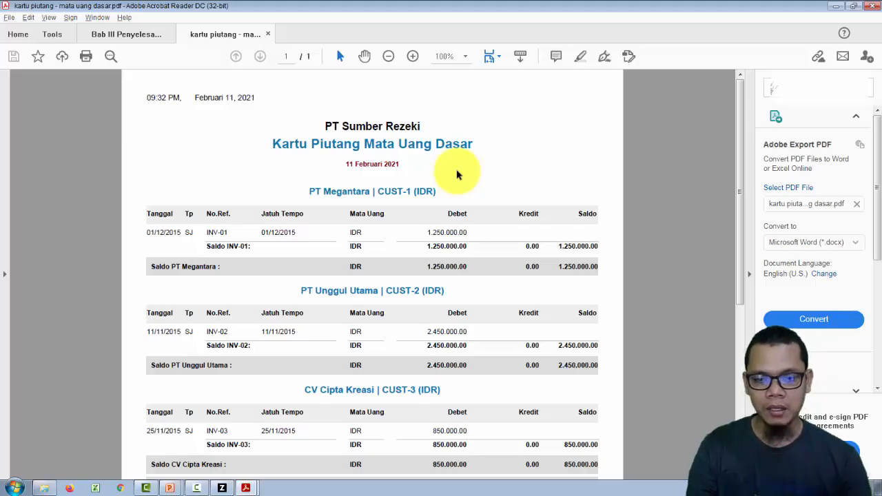
scroll(437, 217, down, 5)
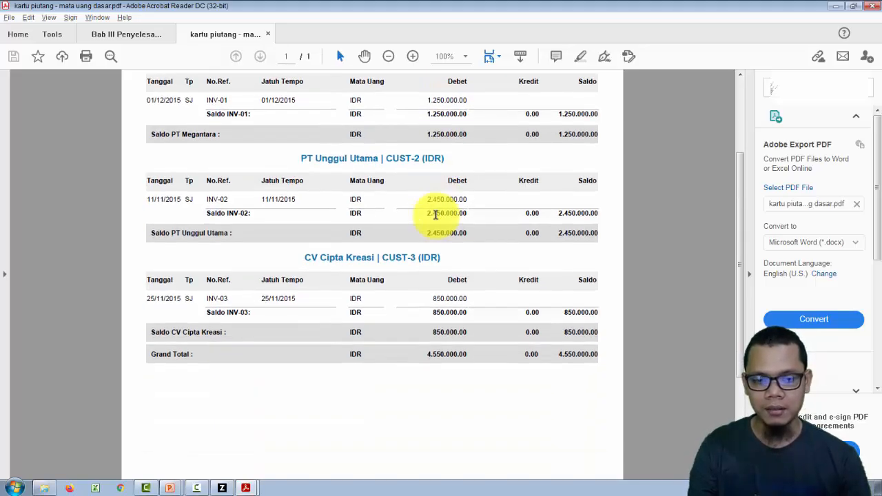
scroll(562, 337, up, 5)
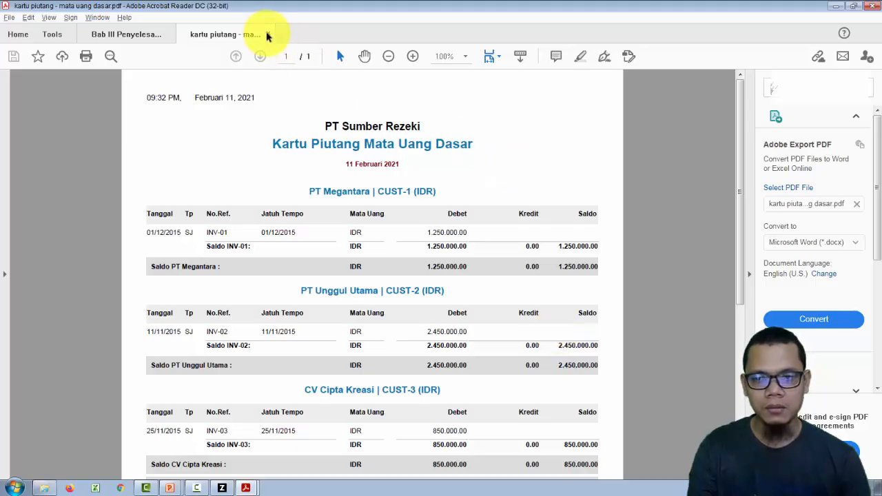
Return to Zahir, close the receivables report, and consult the Saldo Hutang table on the PowerPoint slide.
key(alt+Tab)
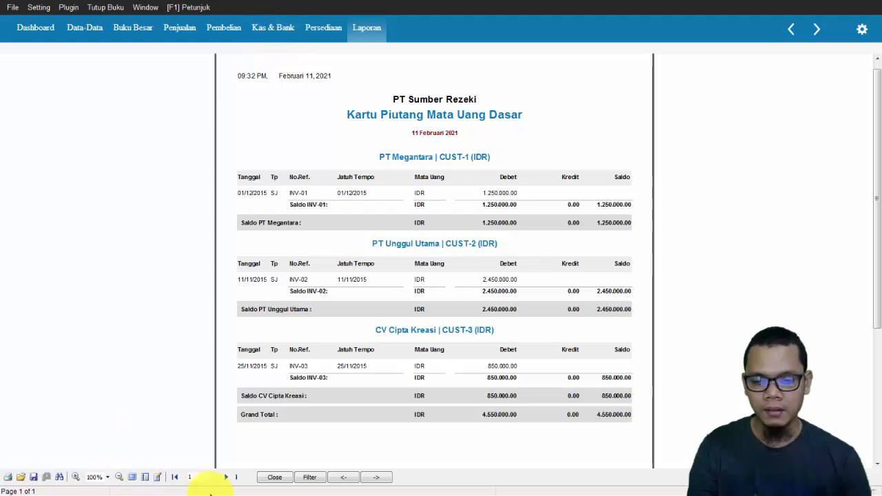
click(275, 477)
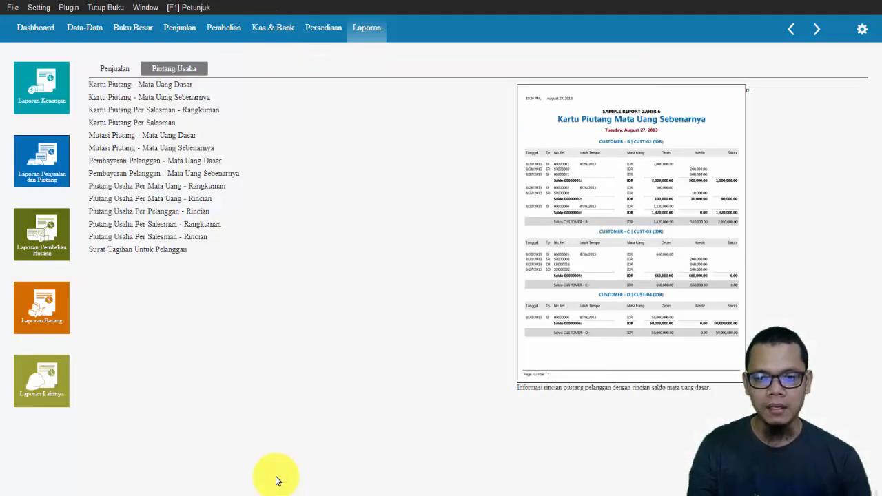
key(alt+Tab)
key(alt+Tab)
key(alt+Tab)
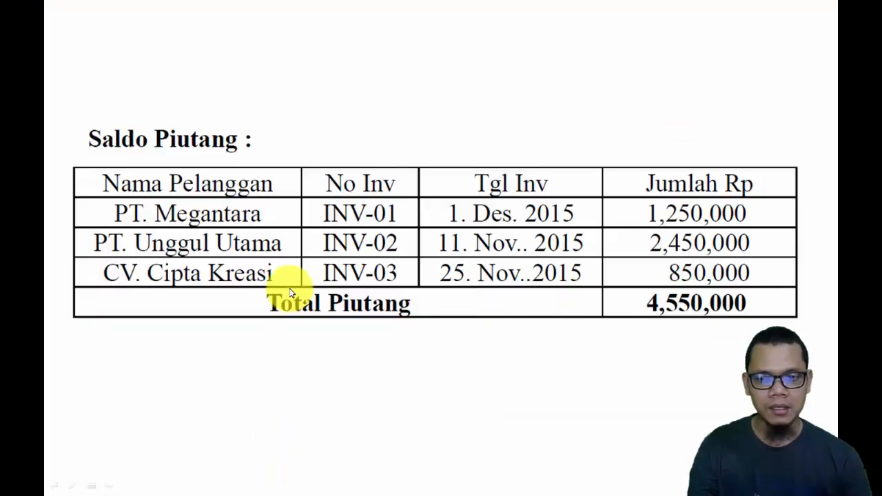
key(Right)
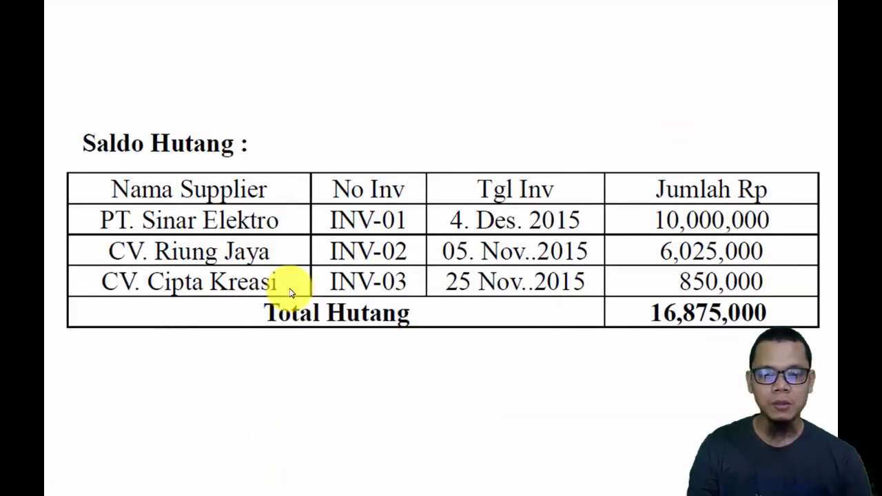
Switch back to Zahir and open the Data Nama Alamat list in Data-Data, checking the Saldo Hutang slide for the supplier names.
key(alt+Tab)
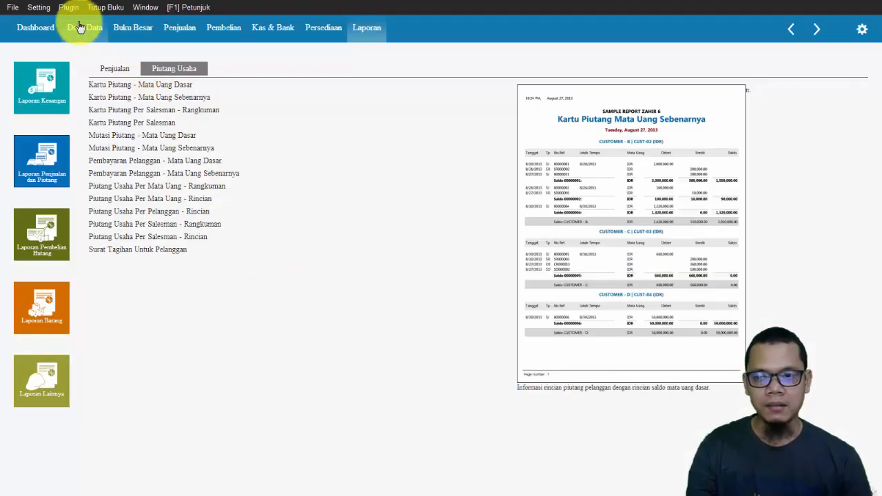
click(77, 26)
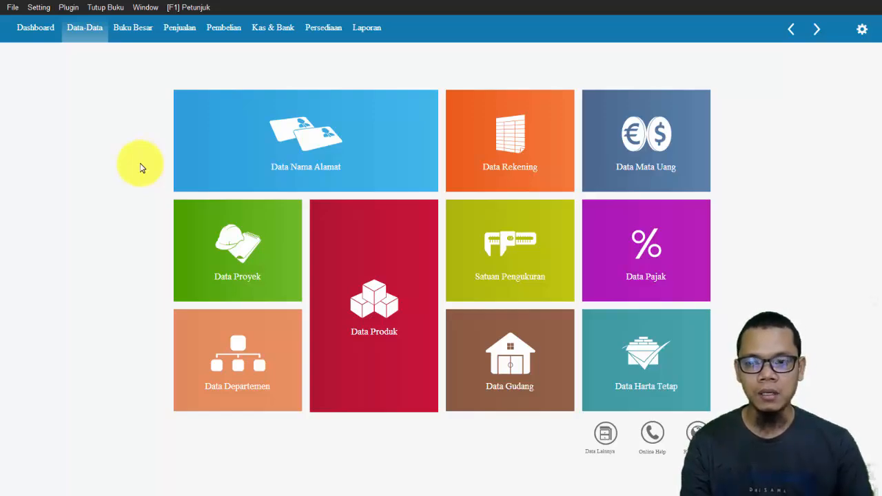
key(alt+Tab)
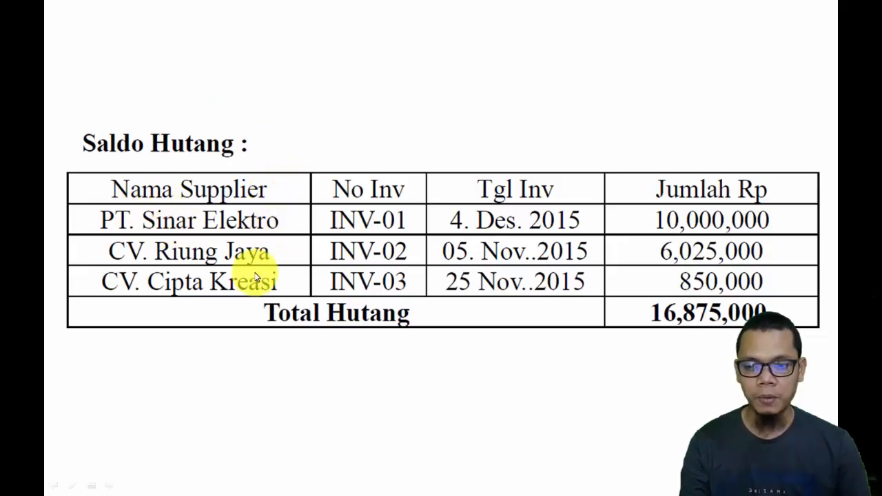
key(alt+Tab)
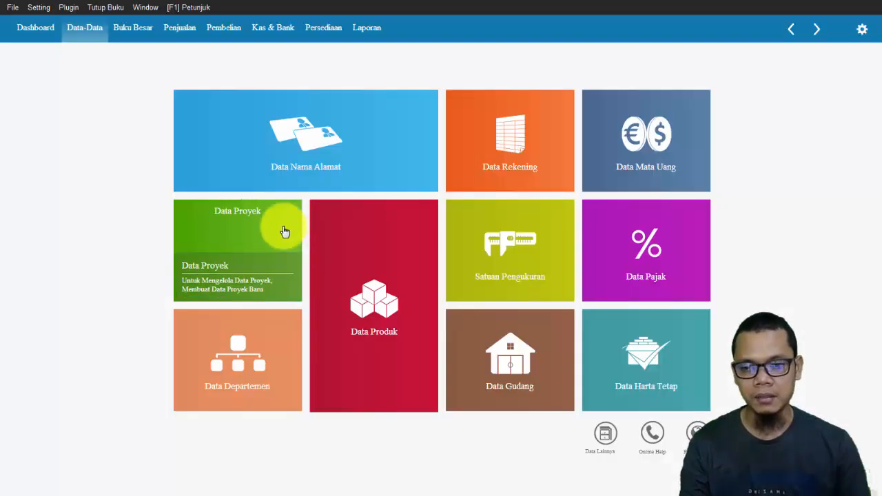
click(324, 153)
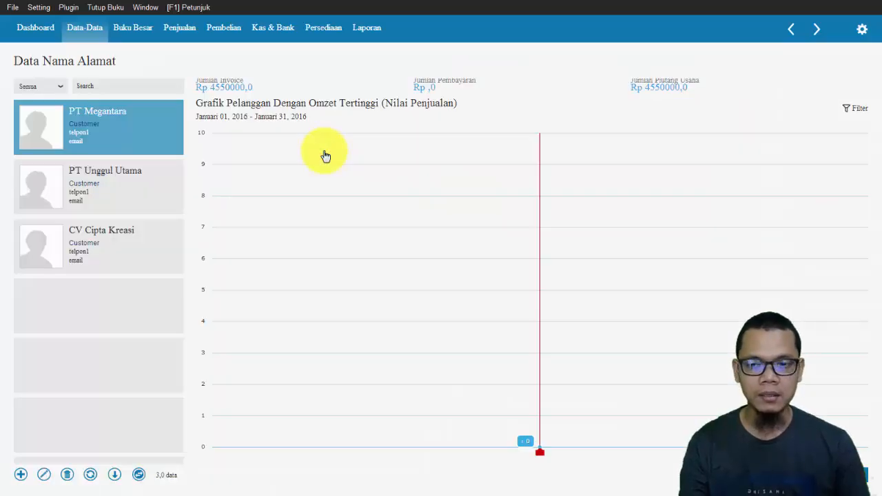
Add a name and address record of type Vendor for the company PT Sinar Elektro and record it.
click(20, 476)
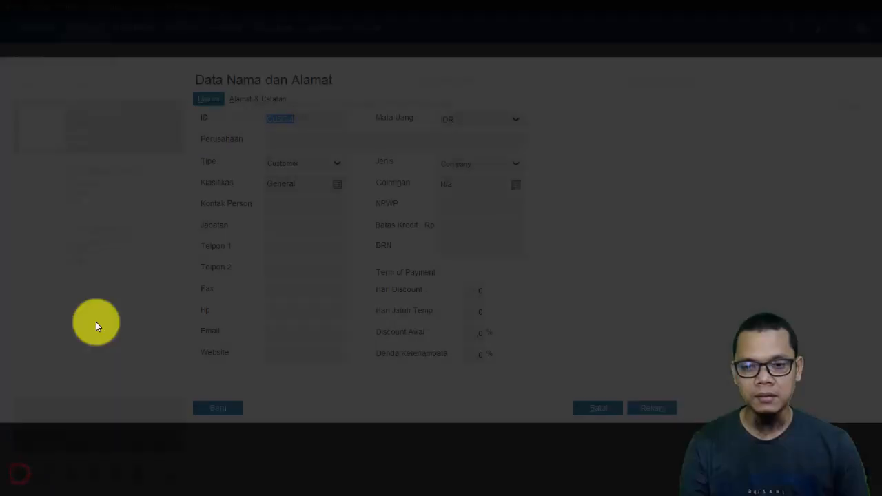
click(301, 165)
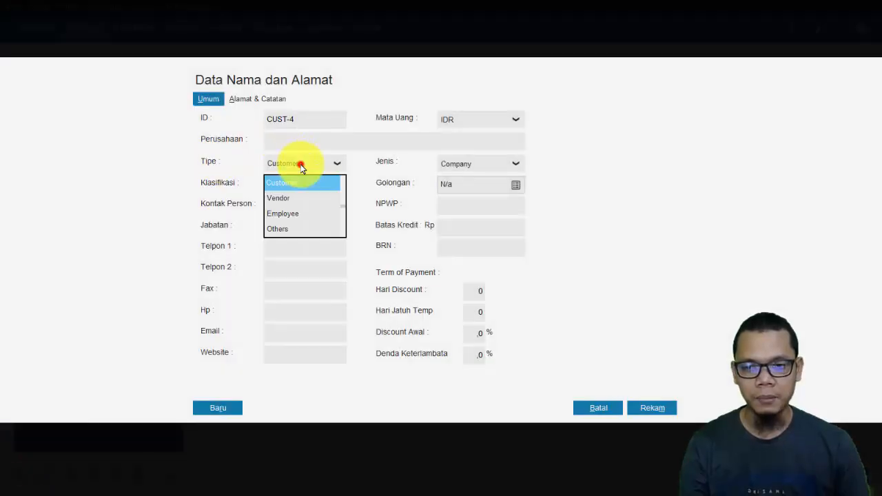
click(299, 198)
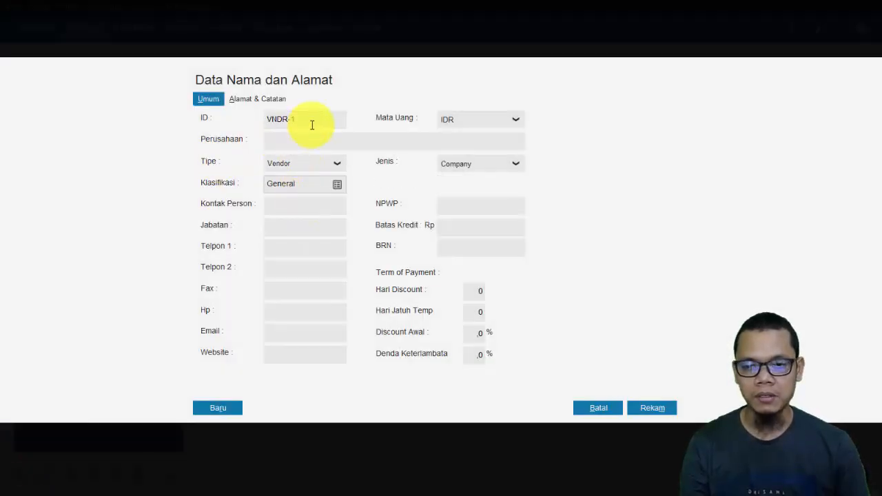
key(alt+Tab)
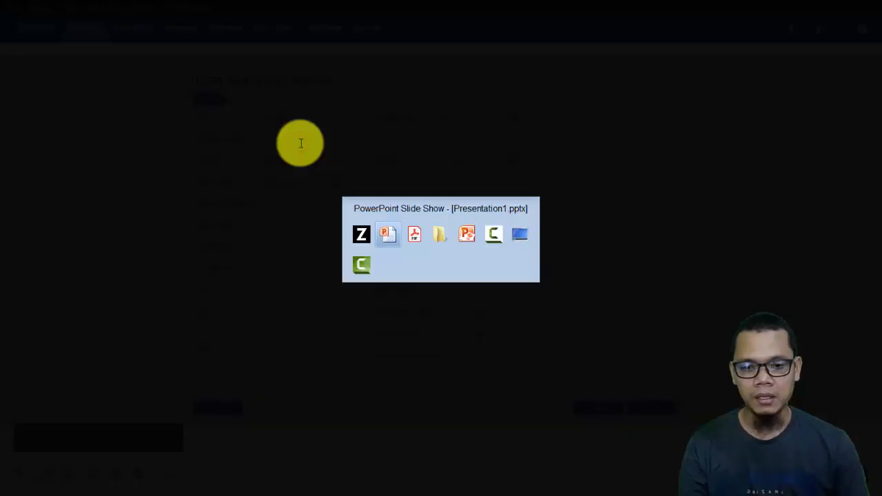
key(alt+Tab)
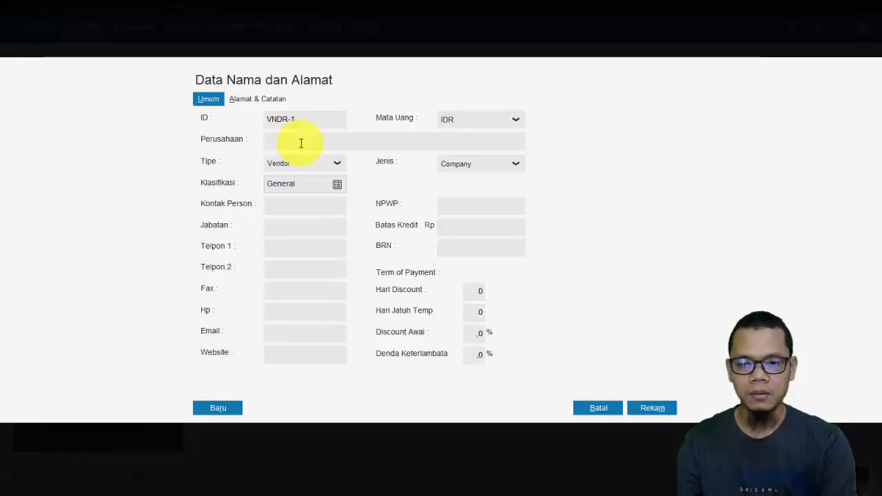
text(Sinar)
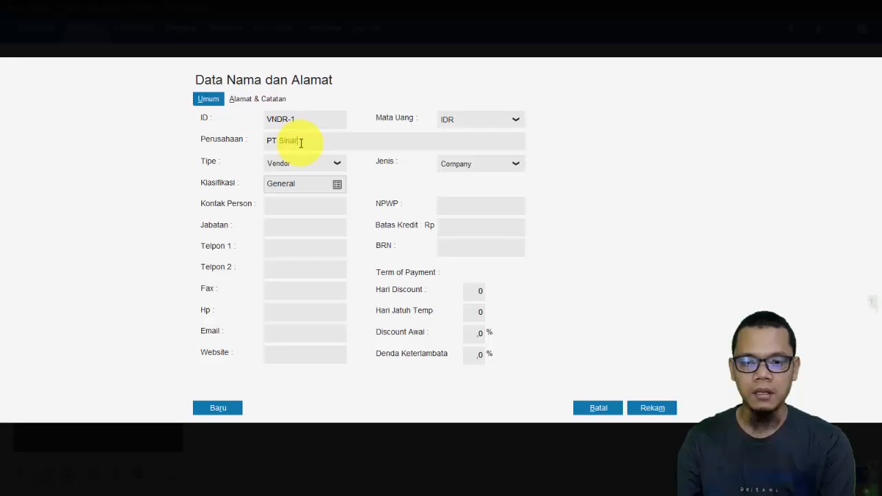
text( Elektro)
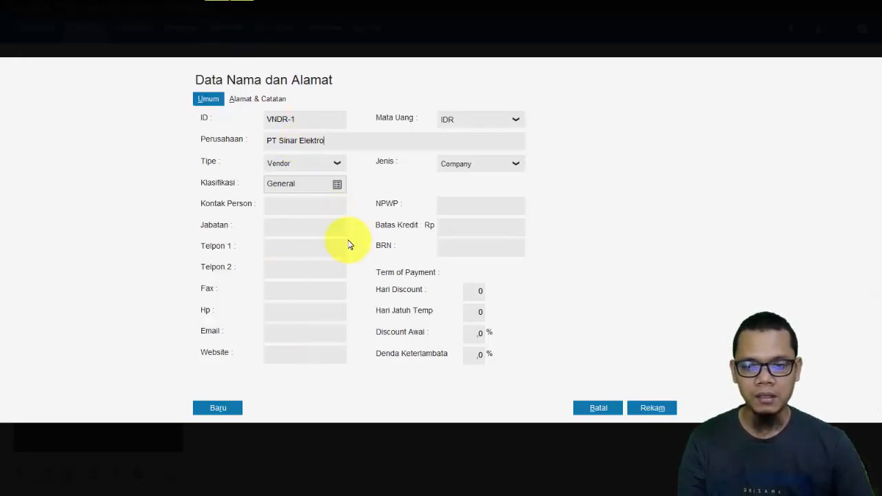
click(655, 409)
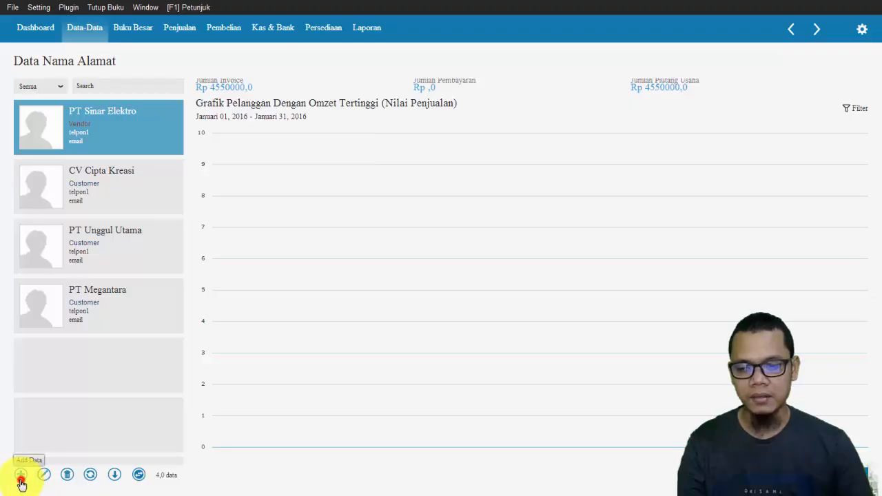
Add a name and address record of type Vendor for the company CV Riung Jaya and record it.
click(22, 483)
click(302, 163)
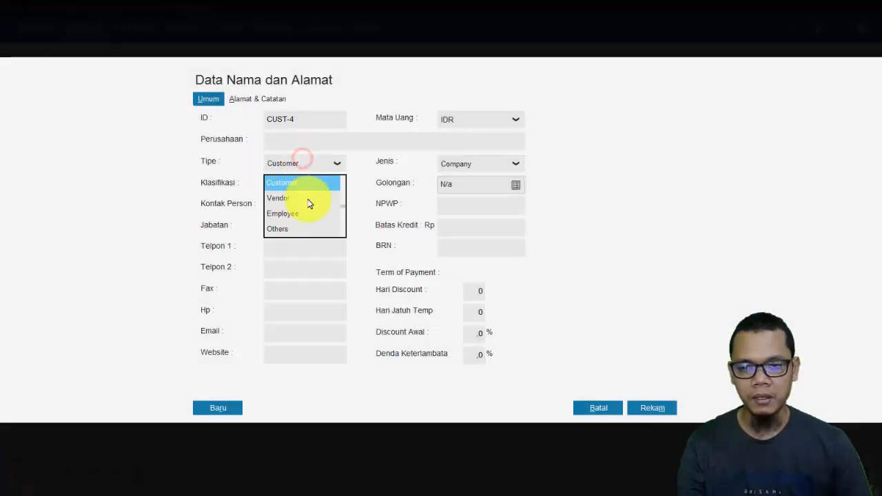
click(308, 198)
click(301, 142)
text(CV )
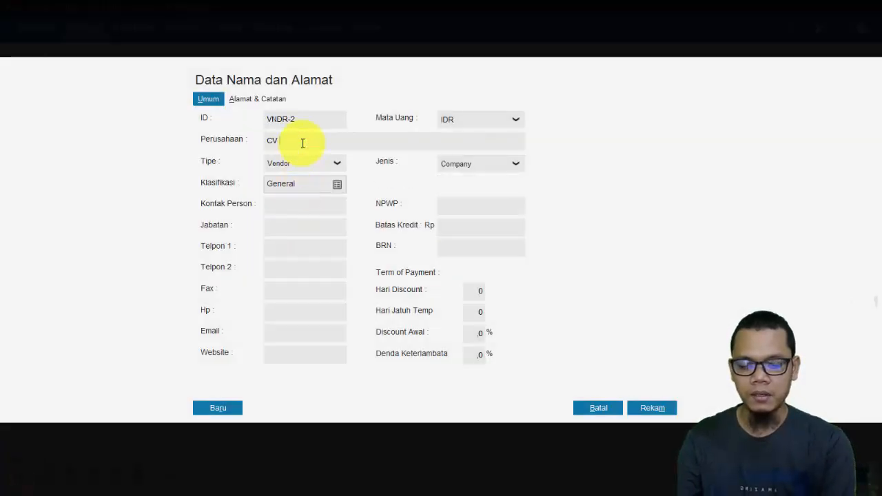
text(Riung)
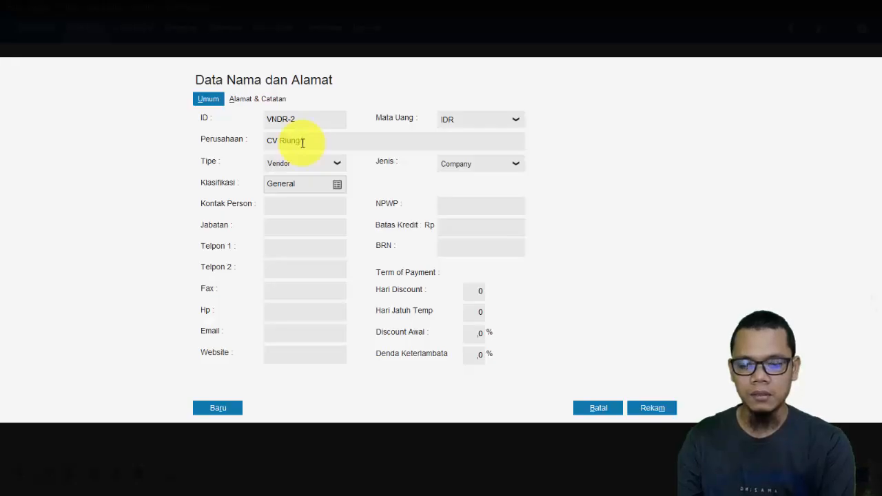
text( Jaya)
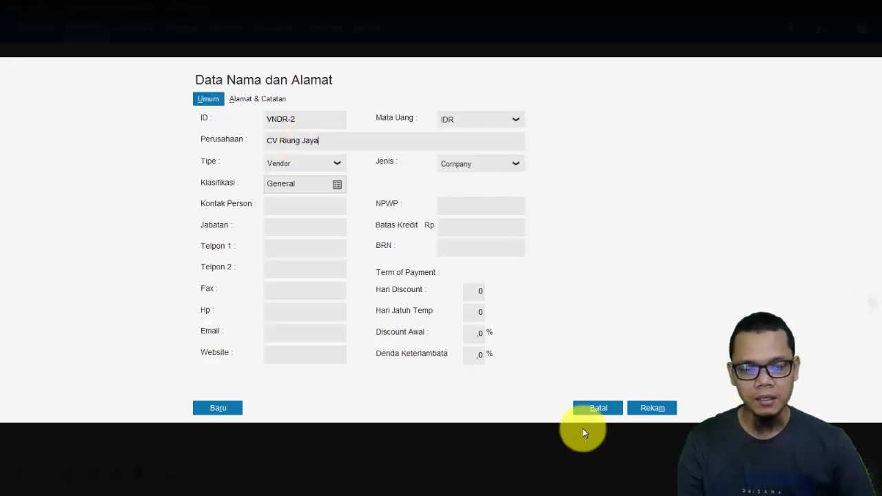
click(658, 412)
key(alt+Tab)
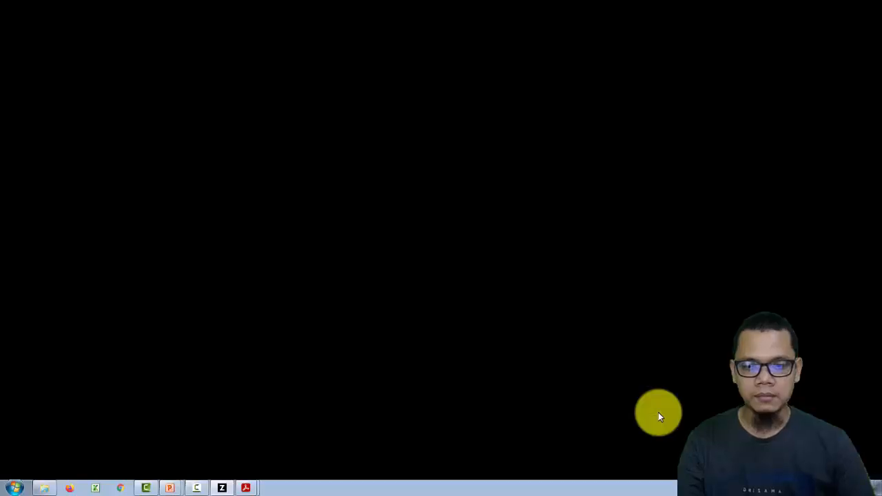
Return to Zahir, add a name and address record of type Vendor for the company CV Cipta Kreasi, and record it.
key(alt+Tab)
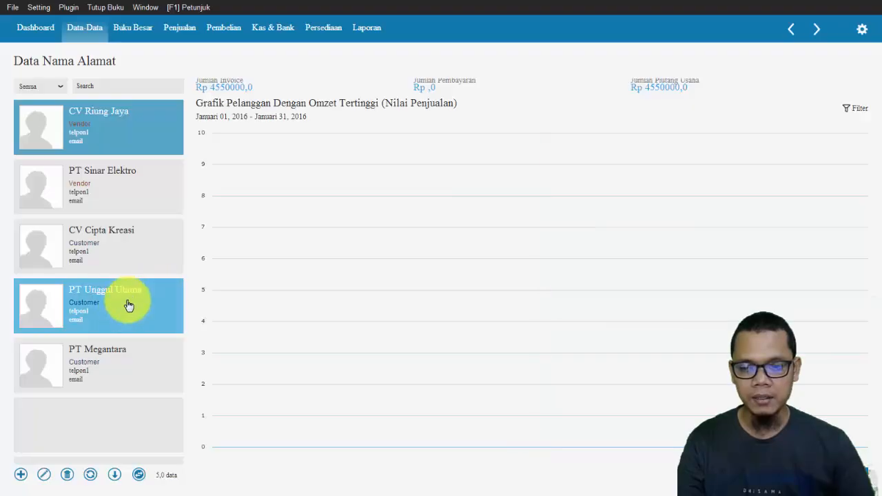
click(20, 474)
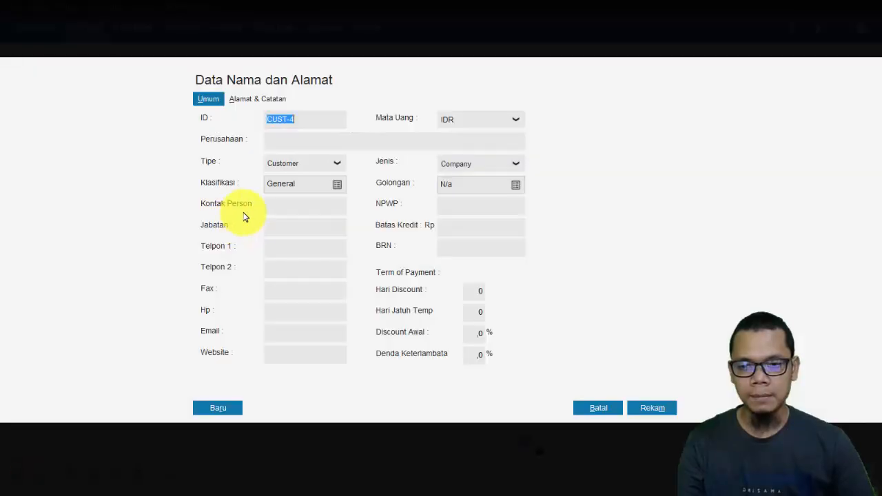
click(293, 164)
click(304, 197)
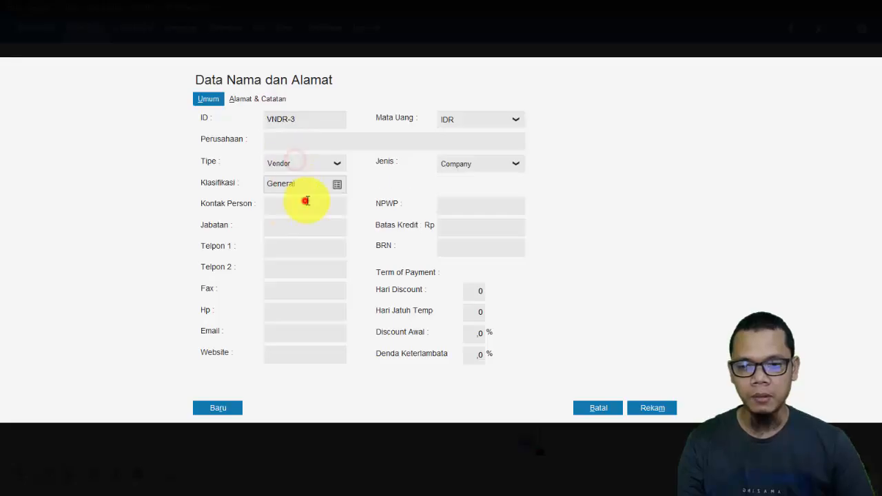
click(308, 147)
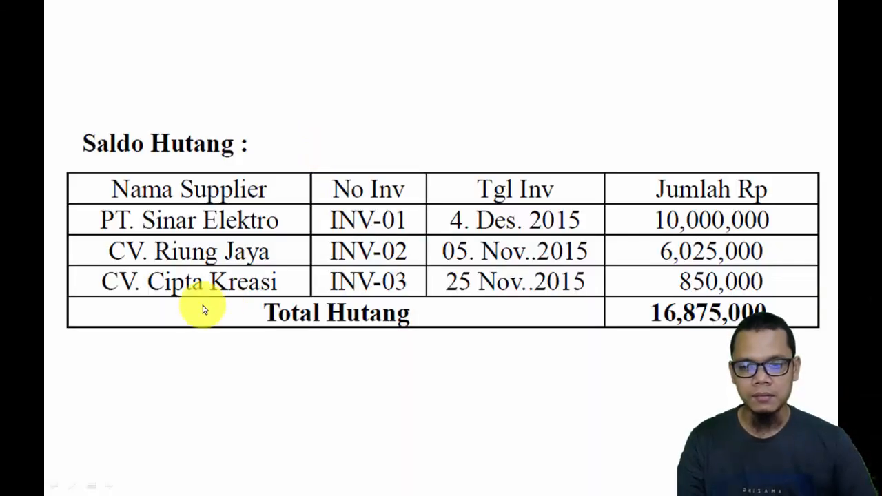
key(alt+Tab)
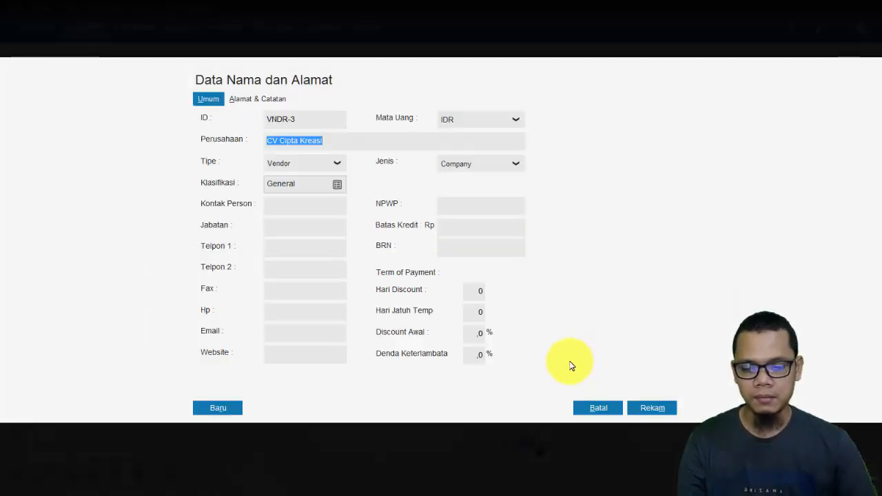
key(alt+Tab)
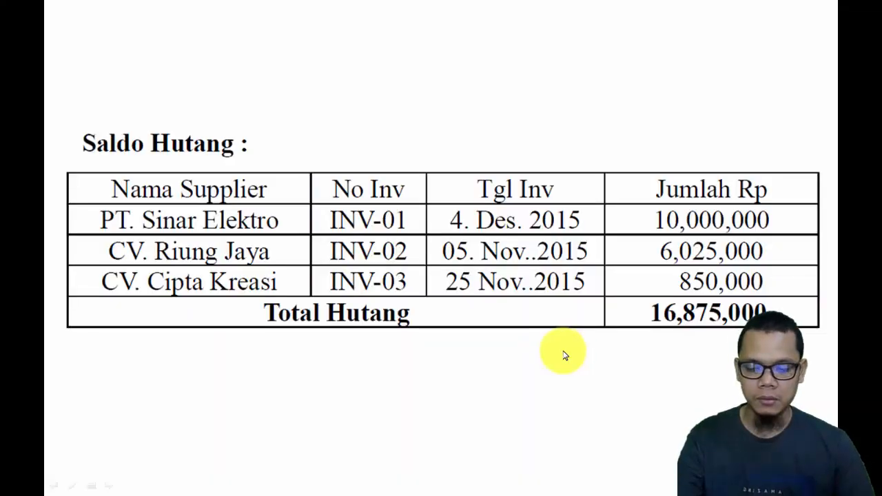
key(alt+Tab)
click(653, 408)
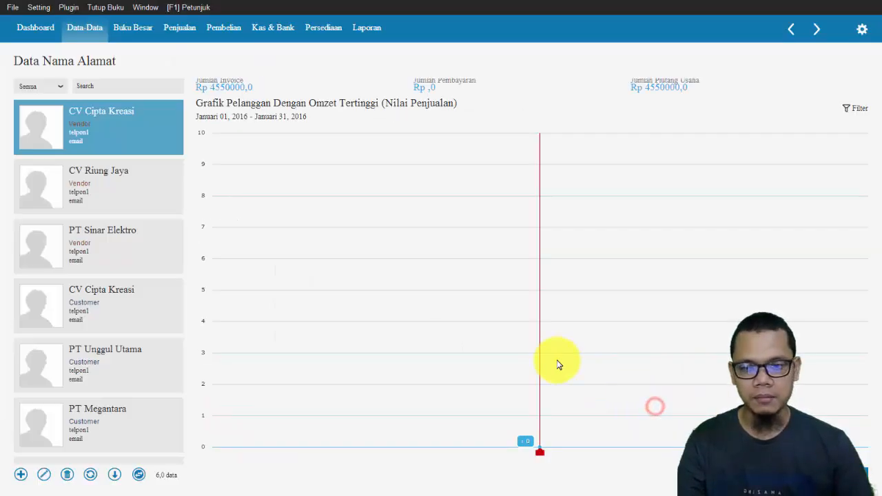
Check the vendor entries in the Data Nama Alamat list and close the list.
click(73, 241)
key(Down)
key(Up)
key(Up)
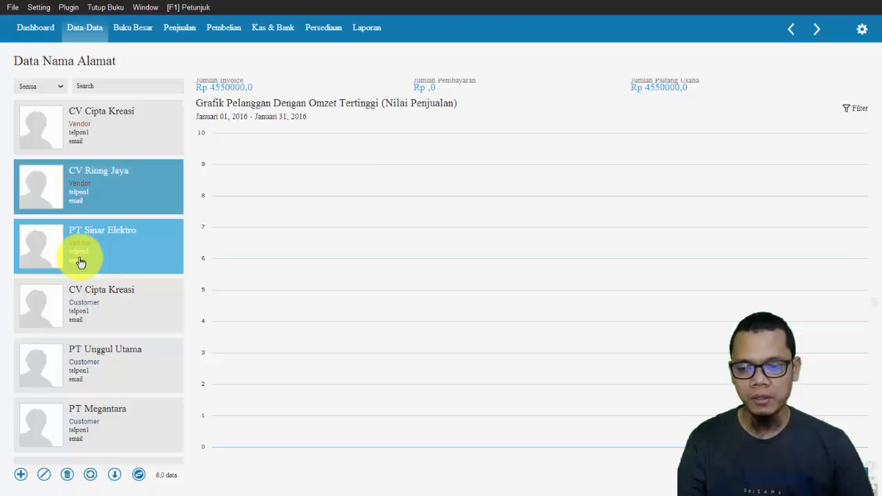
click(849, 474)
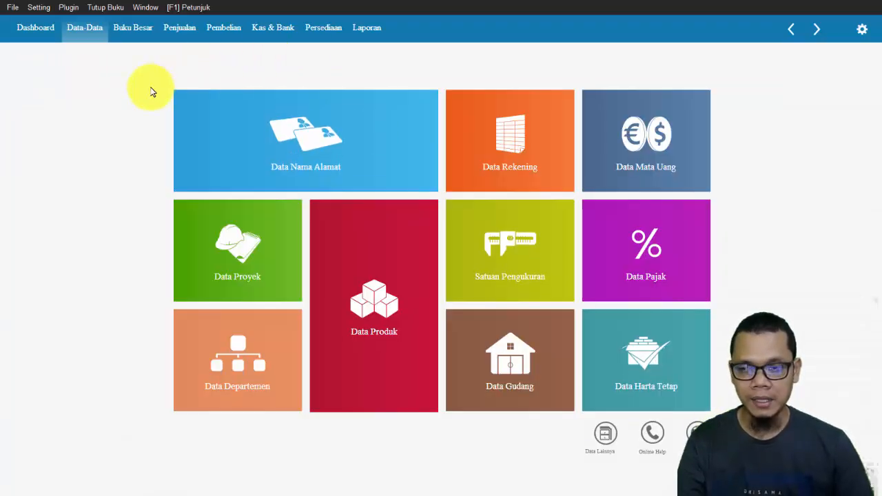
Open Saldo Awal Hutang Usaha and start a new opening payable entry for the supplier PT Sinar Elektro.
click(39, 8)
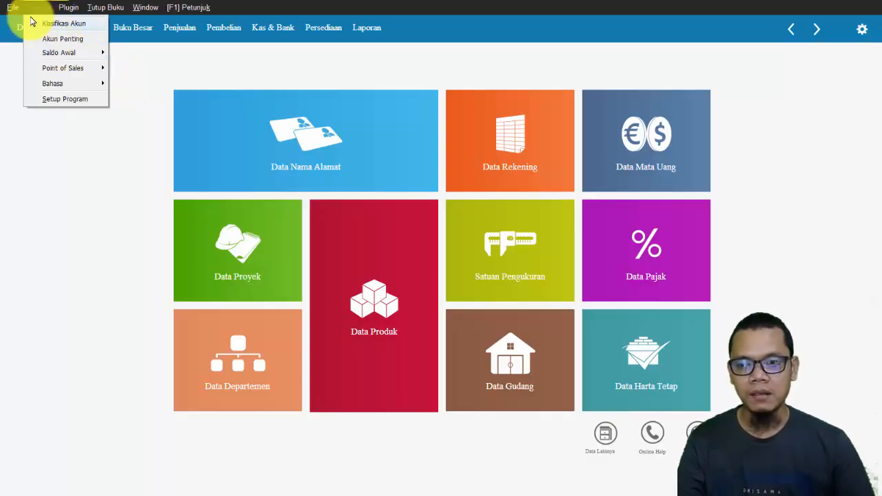
mouse_move(60, 58)
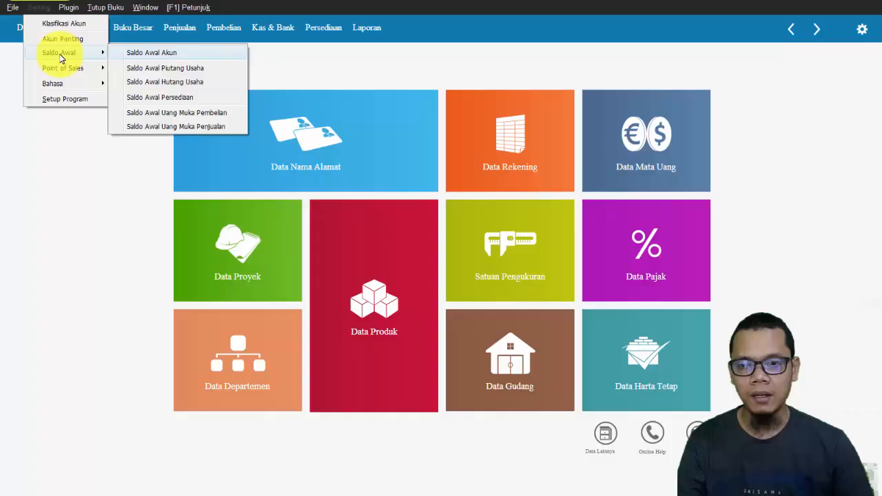
click(163, 83)
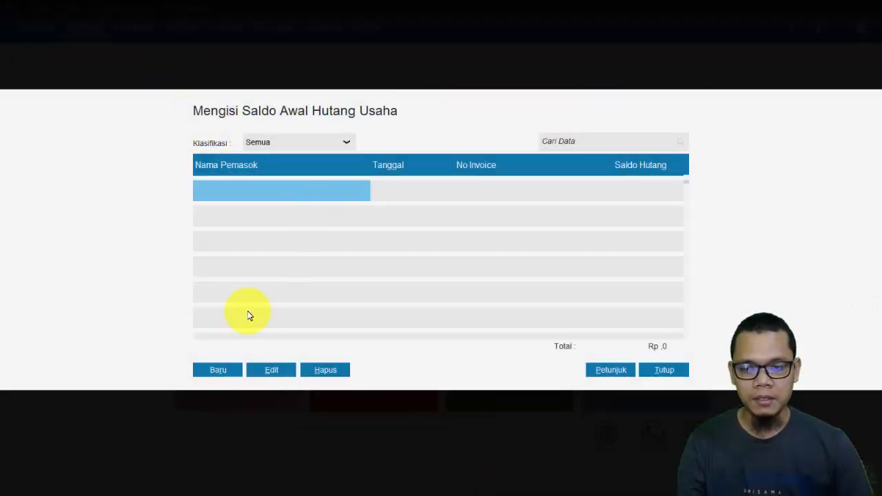
click(227, 368)
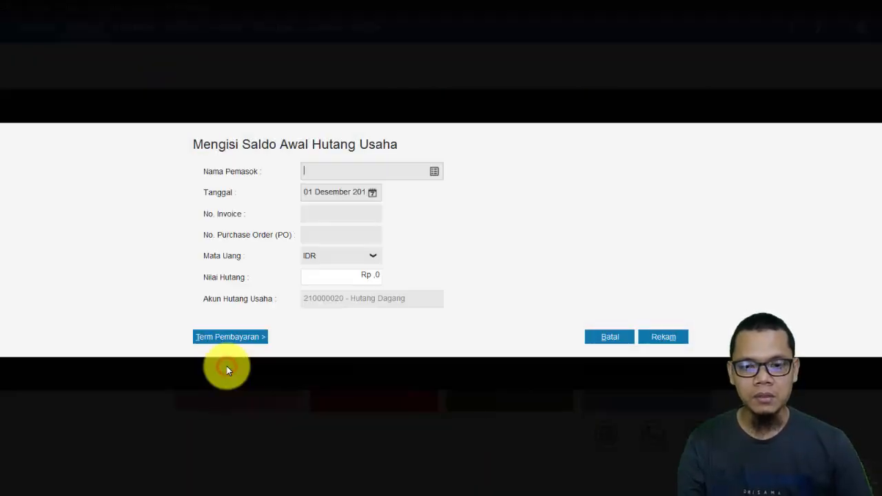
click(434, 171)
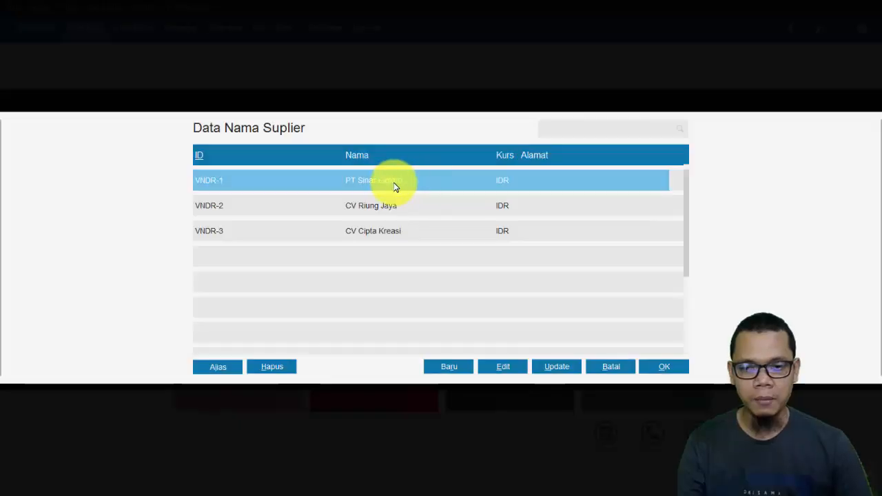
double_click(384, 182)
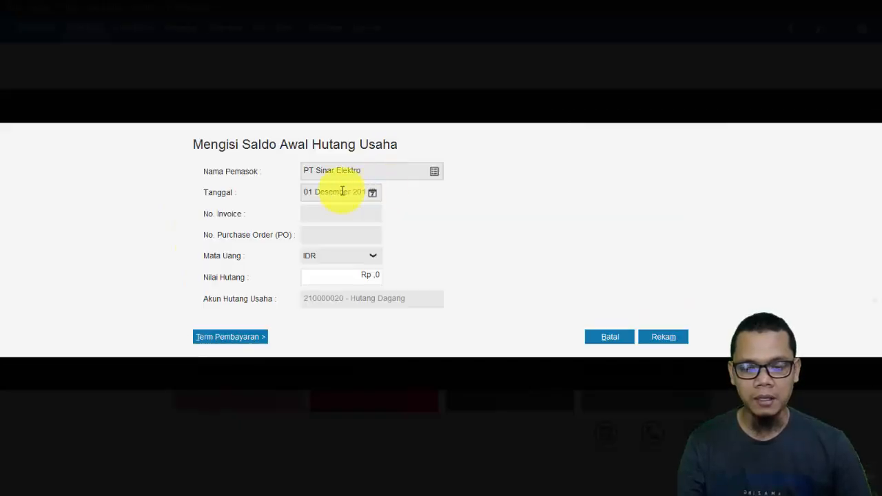
Following the Saldo Hutang slide, set PT Sinar Elektro's payable date to 4 December 2015 and its invoice number to INV-01.
key(alt+Tab)
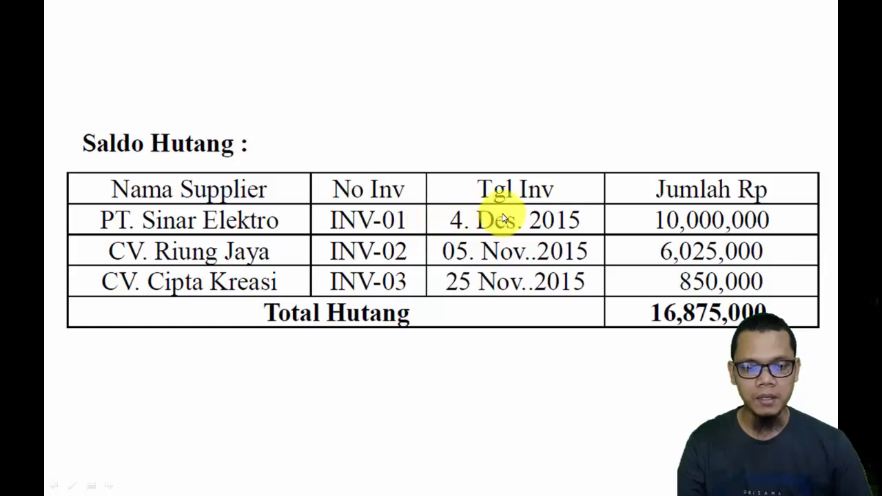
key(alt+Tab)
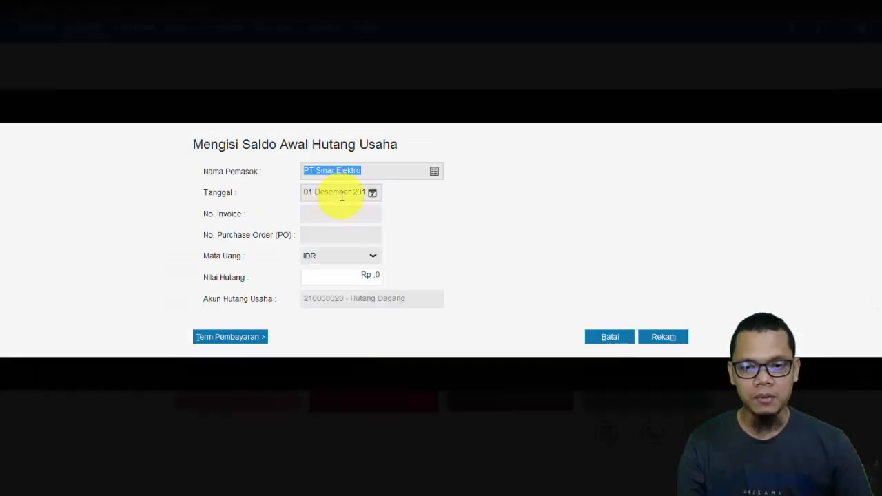
click(342, 196)
click(312, 192)
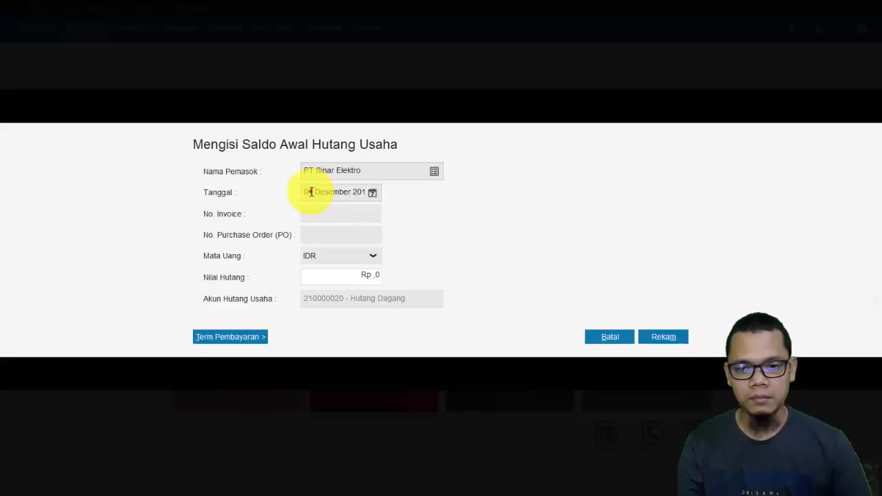
click(372, 192)
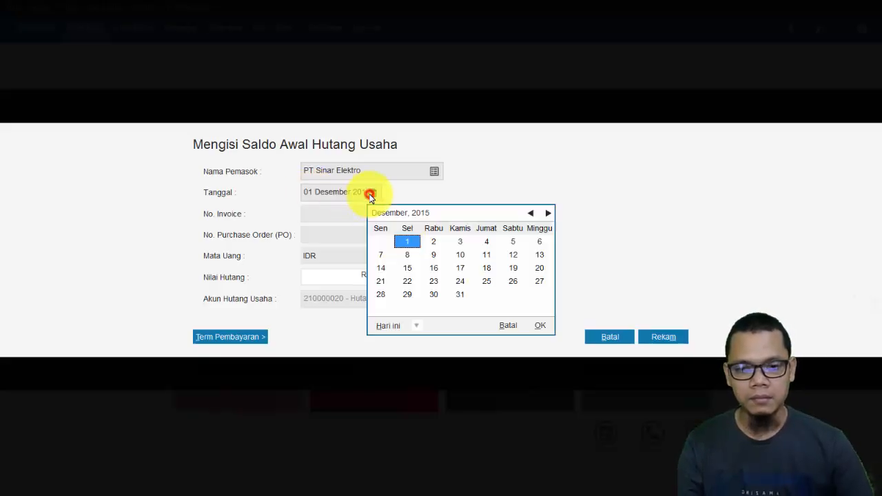
click(487, 241)
click(488, 241)
click(339, 214)
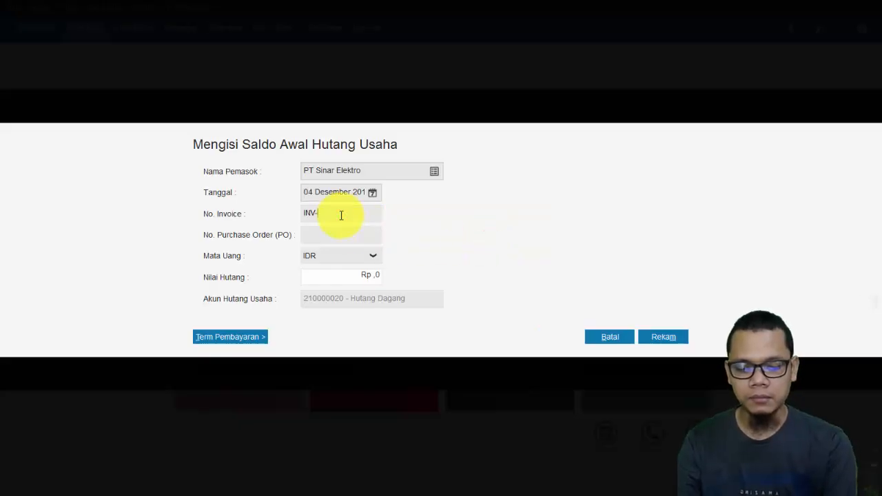
text(INV-01)
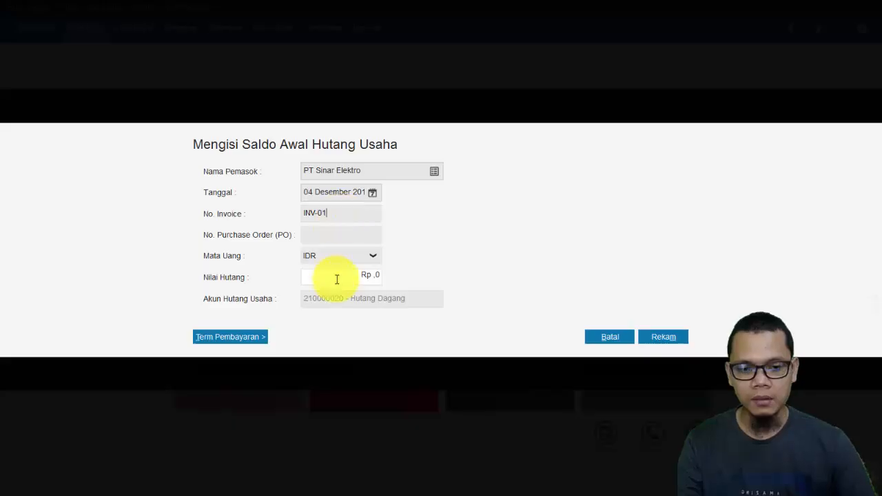
Set the Nilai Hutang for PT Sinar Elektro to 10000000, as given on the slide, and record the entry.
key(alt+Tab)
key(alt+Tab)
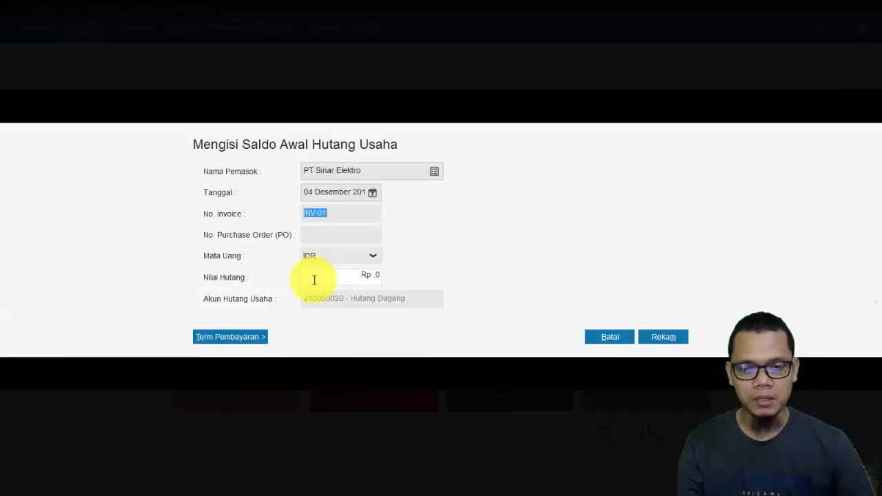
click(354, 277)
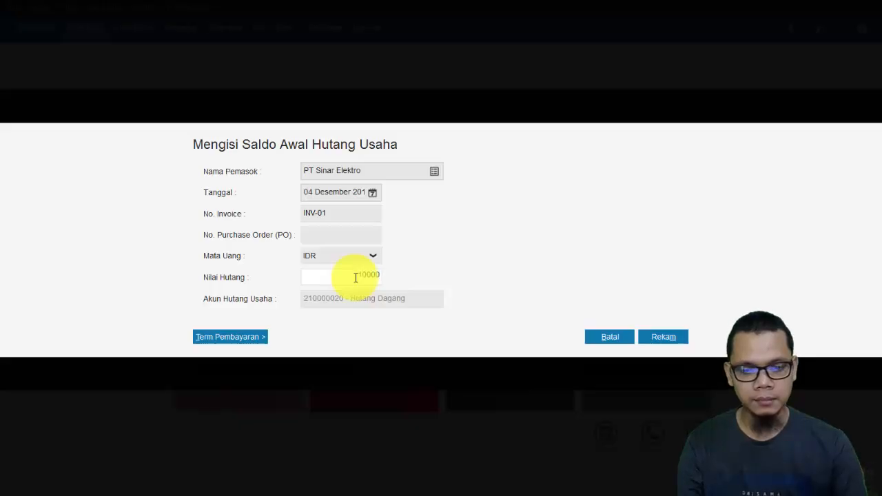
text(10000000)
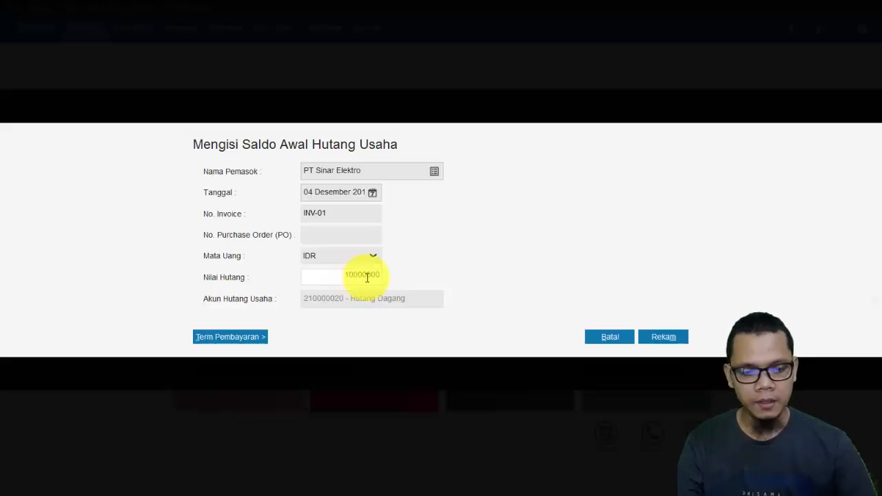
click(669, 338)
Consult the Saldo Hutang slide and start a new opening payable entry in Zahir for the supplier CV Riung Jaya.
key(alt+Tab)
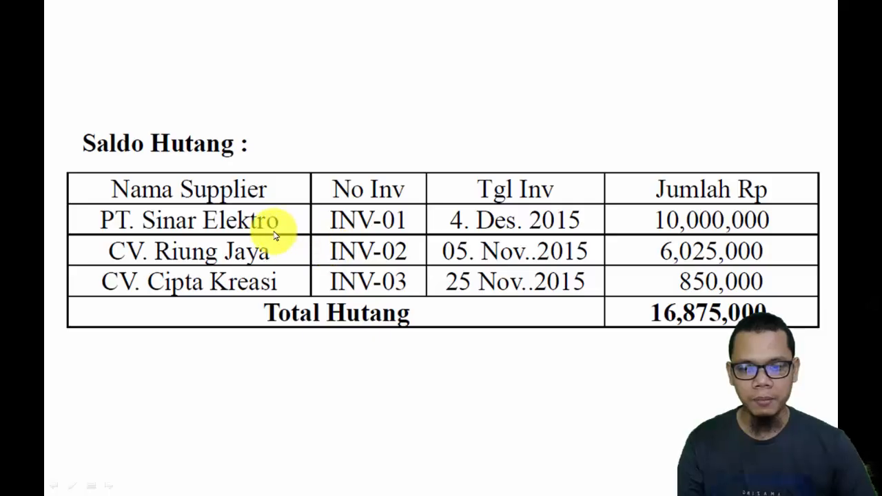
key(alt+Tab)
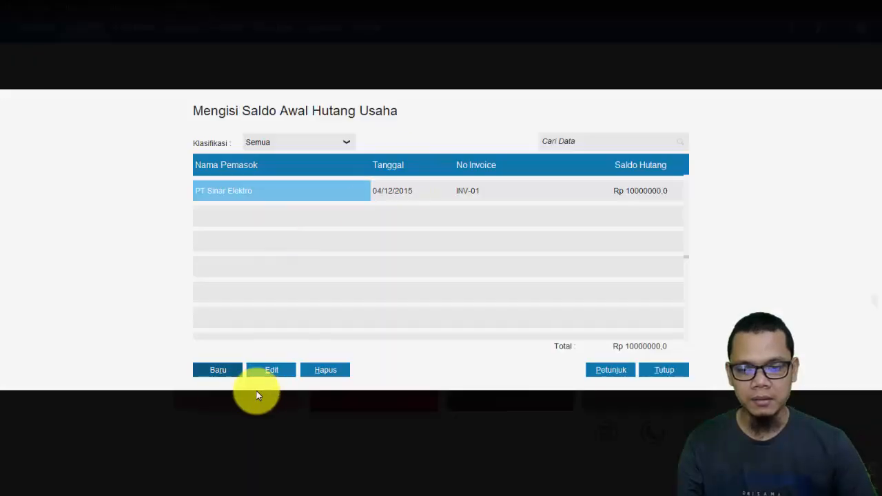
click(216, 369)
click(435, 172)
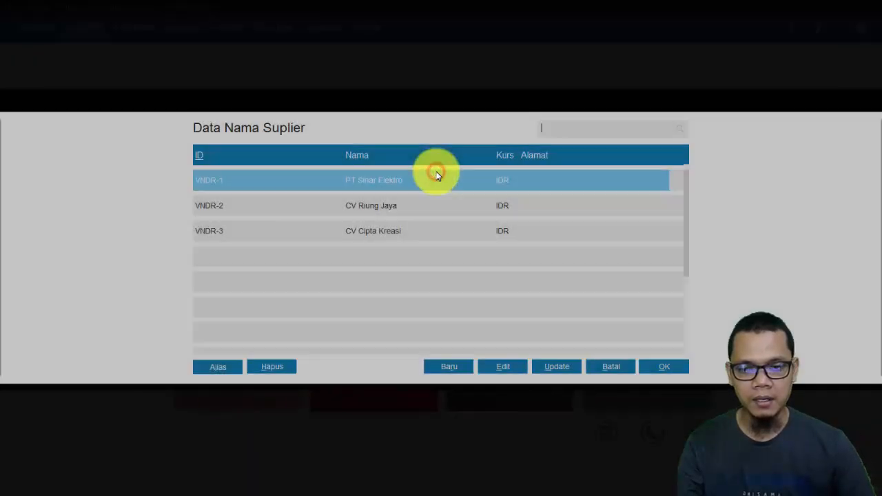
double_click(373, 205)
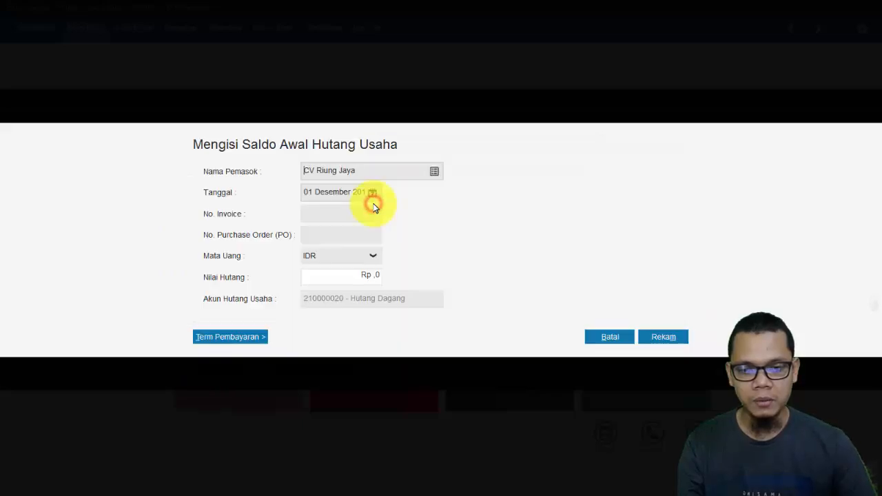
Set CV Riung Jaya's payable date to 5 November 2015 and invoice number to INV-02, consulting the Saldo Hutang slide.
key(alt+Tab)
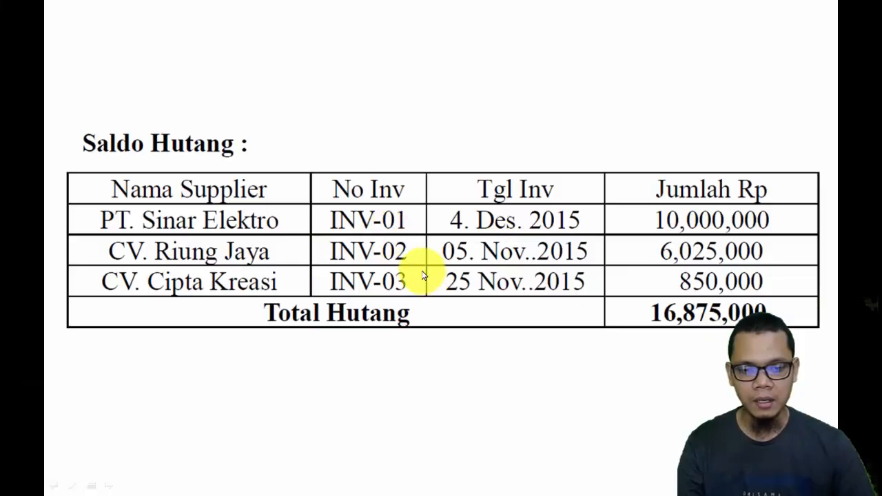
key(alt+Tab)
click(373, 193)
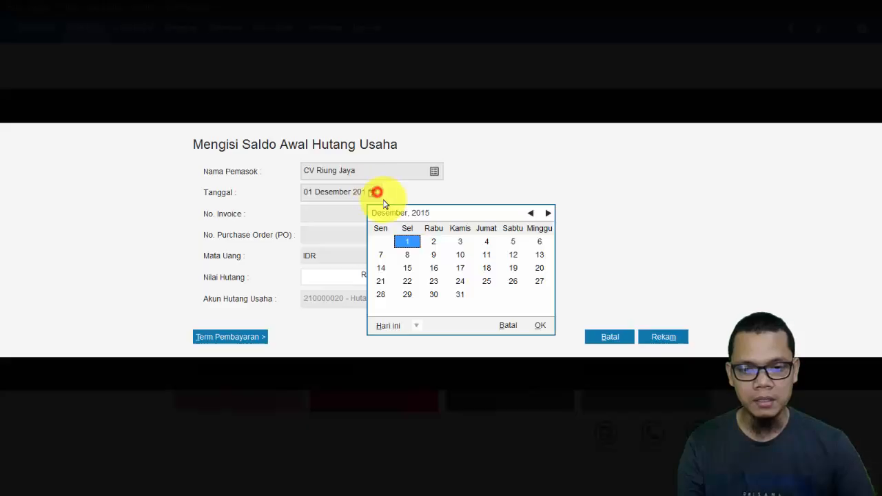
click(531, 213)
double_click(459, 254)
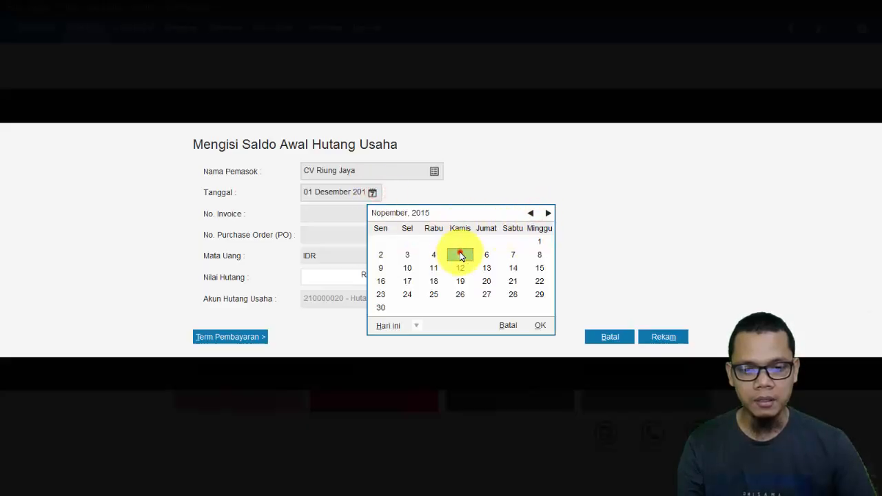
click(334, 215)
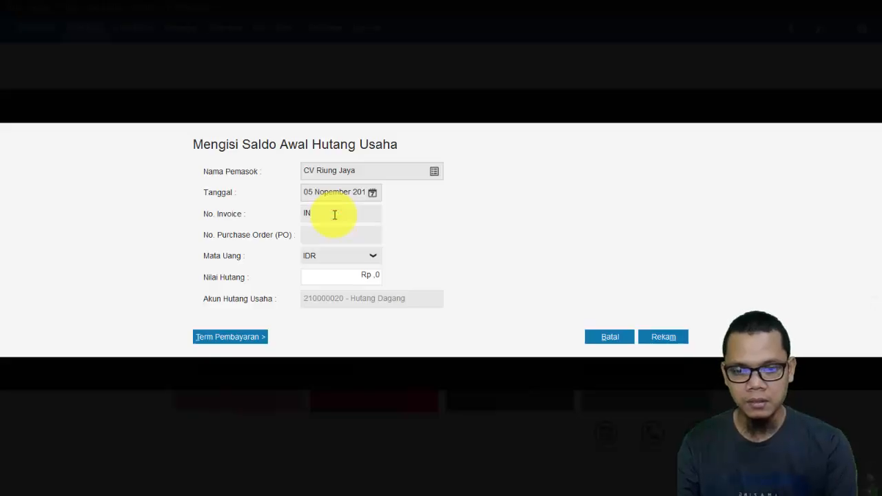
text(INV)
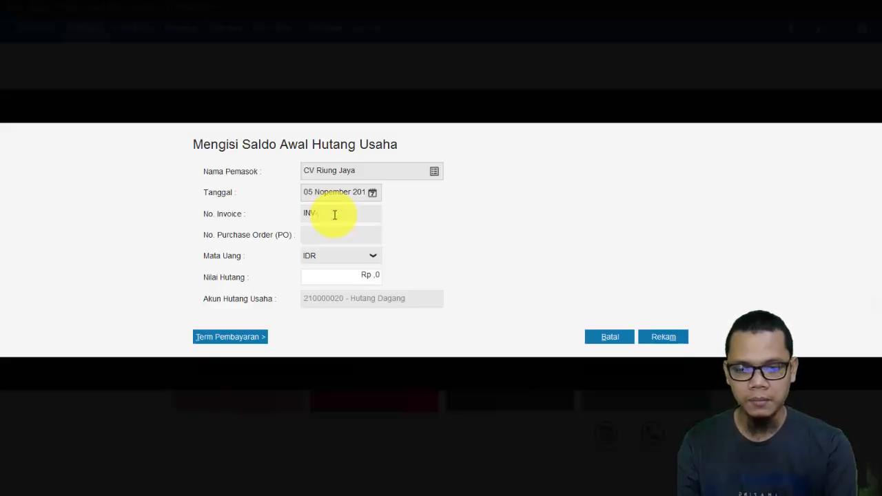
text(-02)
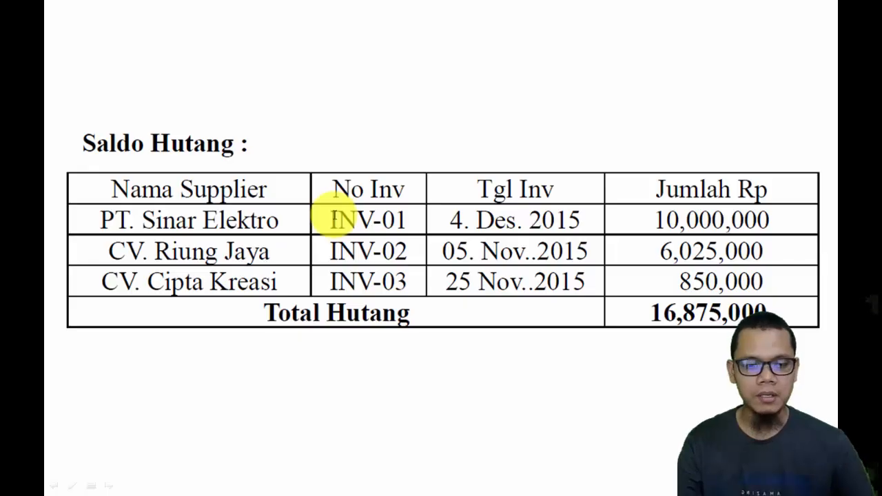
key(alt+Tab)
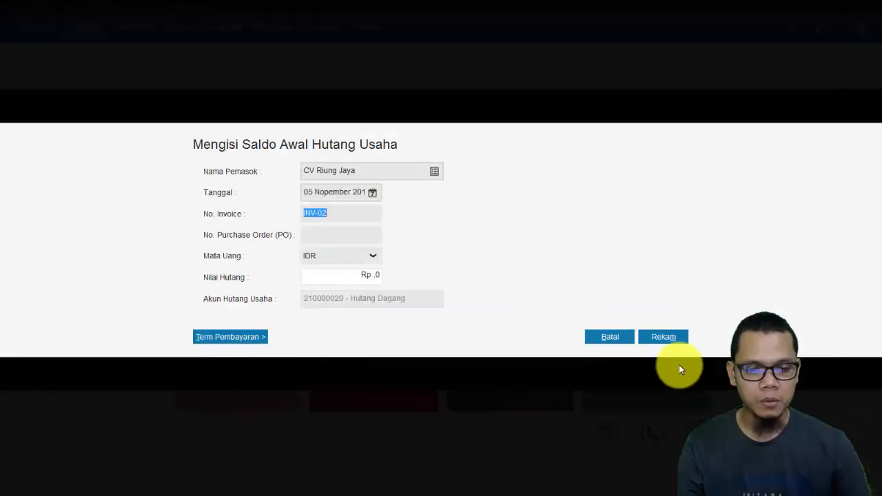
Set CV Riung Jaya's Nilai Hutang to 6025000, checking the amount against the Saldo Hutang slide, and record the entry.
click(346, 275)
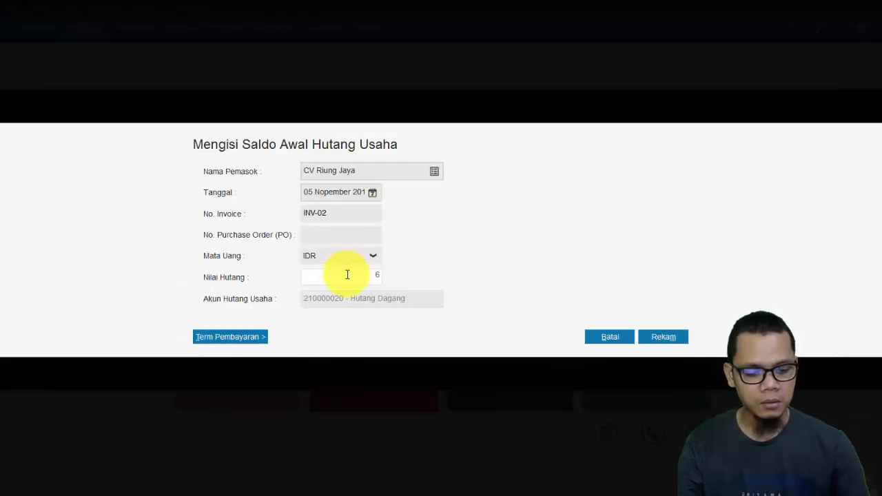
text(6250)
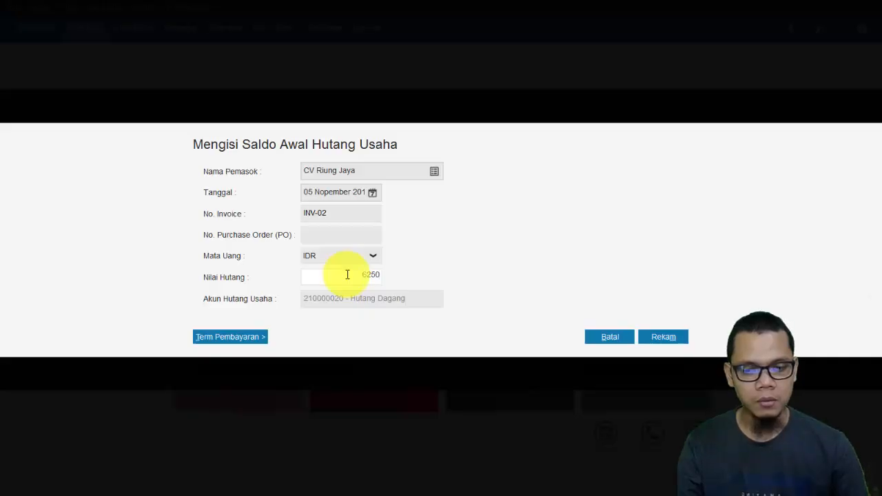
text(000)
key(alt+Tab)
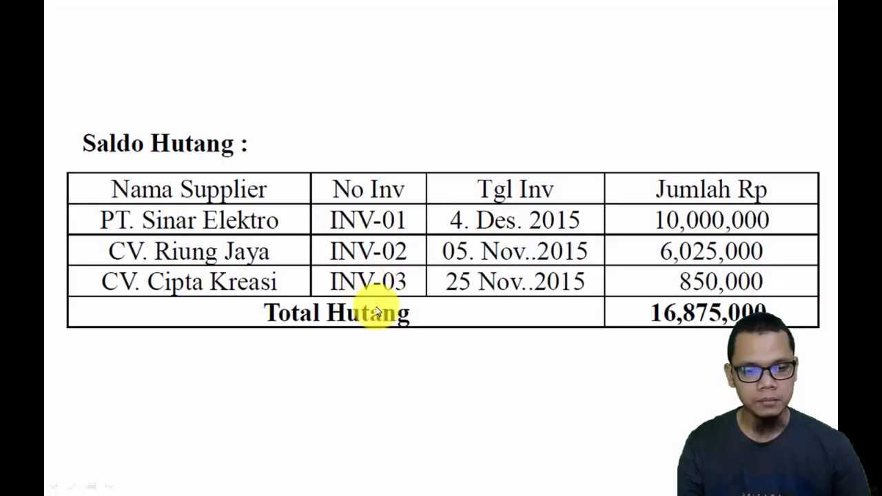
key(alt+Tab)
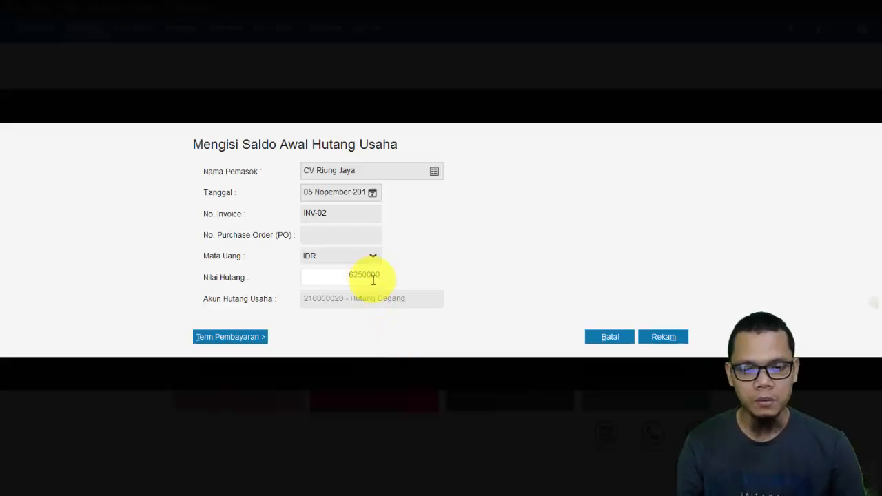
key(Left)
key(Left)
key(Left)
key(Left)
text(0)
key(Right)
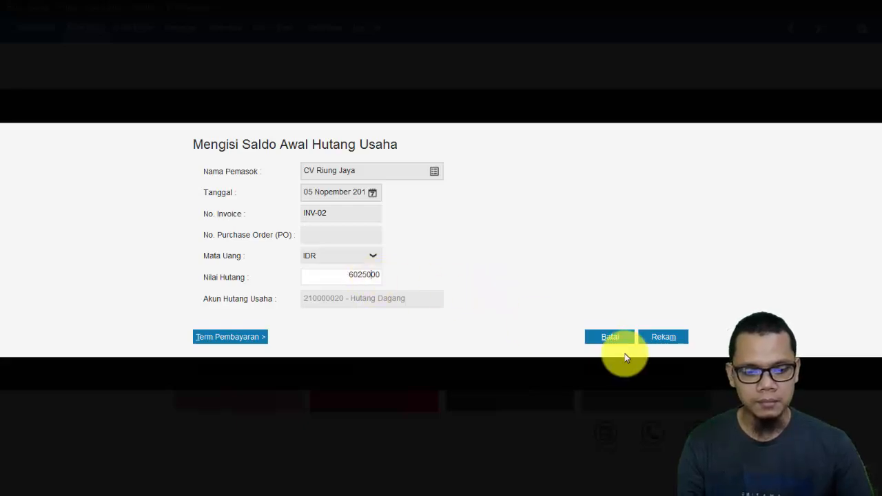
click(646, 338)
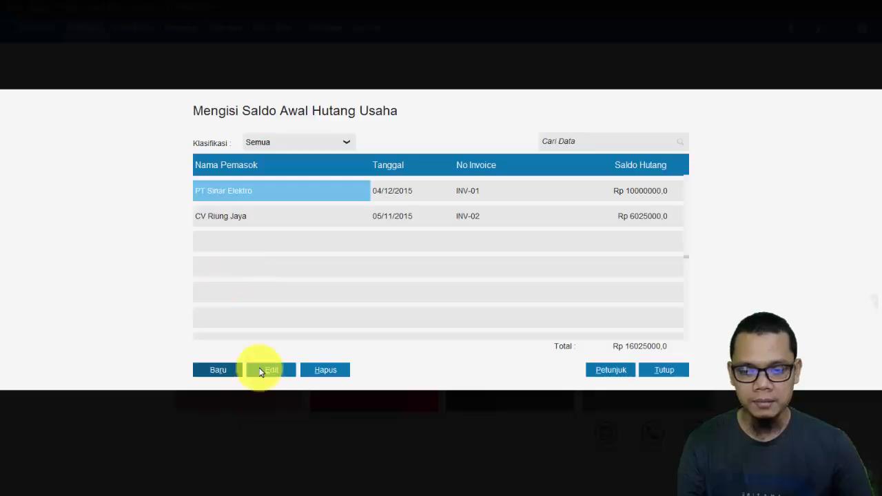
Start a new opening payable entry for the supplier CV Cipta Kreasi.
click(225, 368)
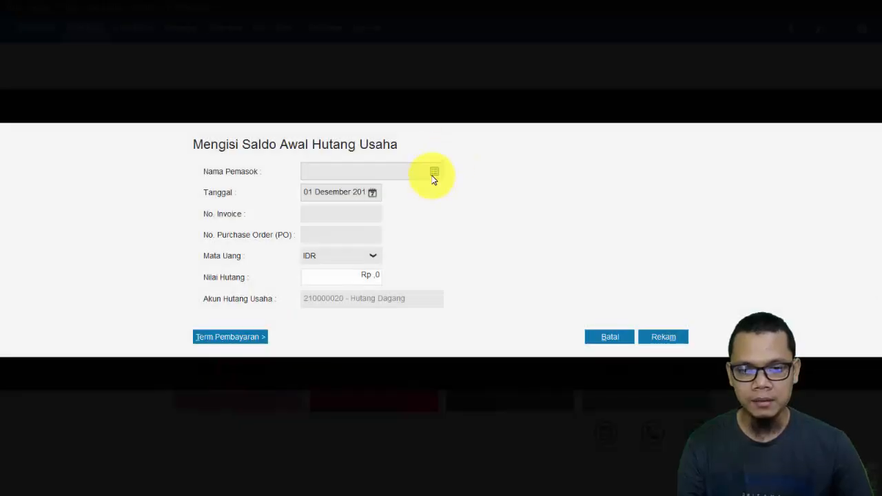
click(431, 172)
double_click(351, 230)
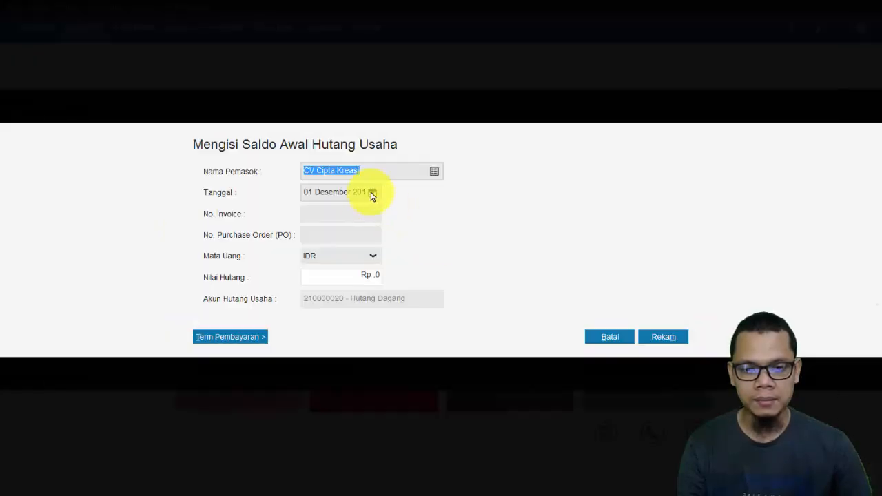
Set CV Cipta Kreasi's payable date to 25 November 2015 and its invoice number to INV-03.
click(372, 193)
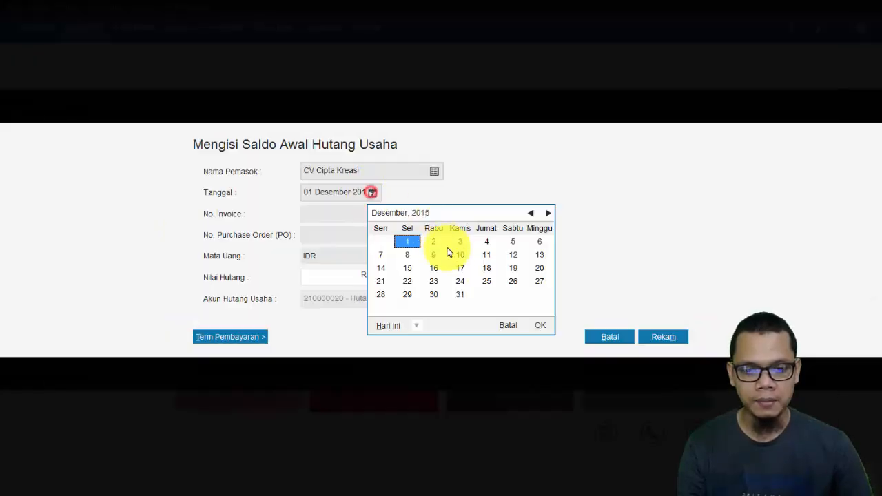
click(530, 213)
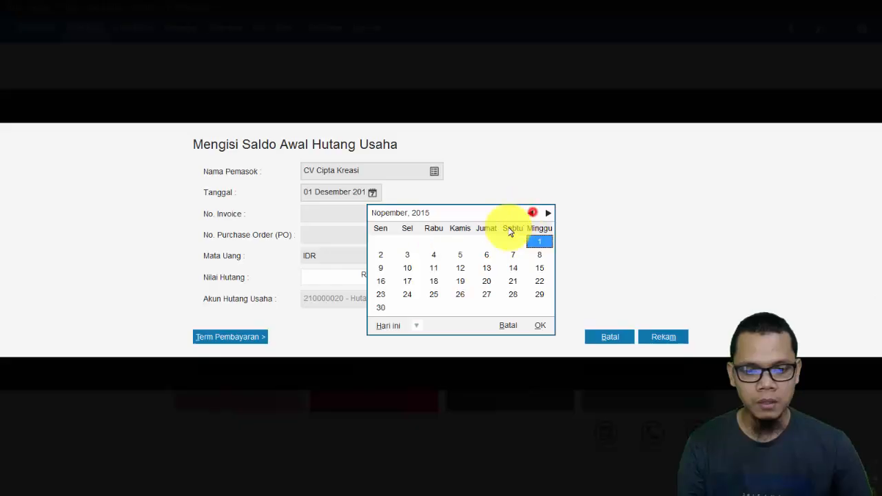
click(435, 295)
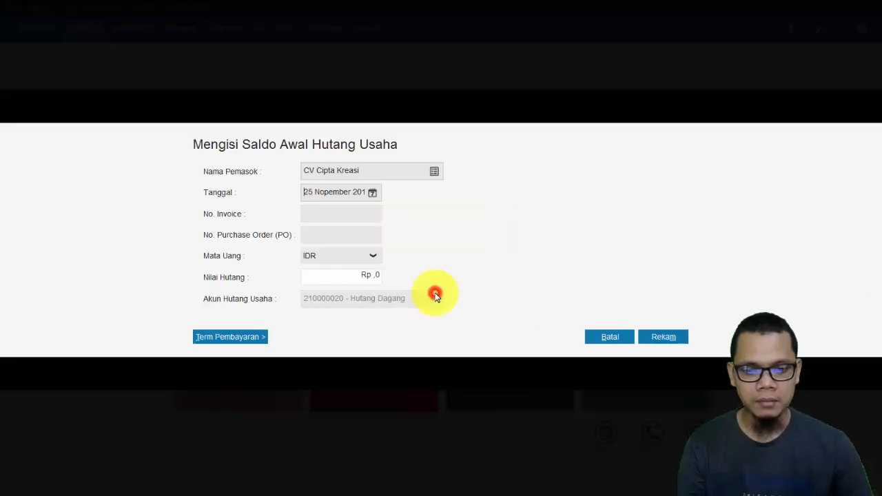
click(347, 212)
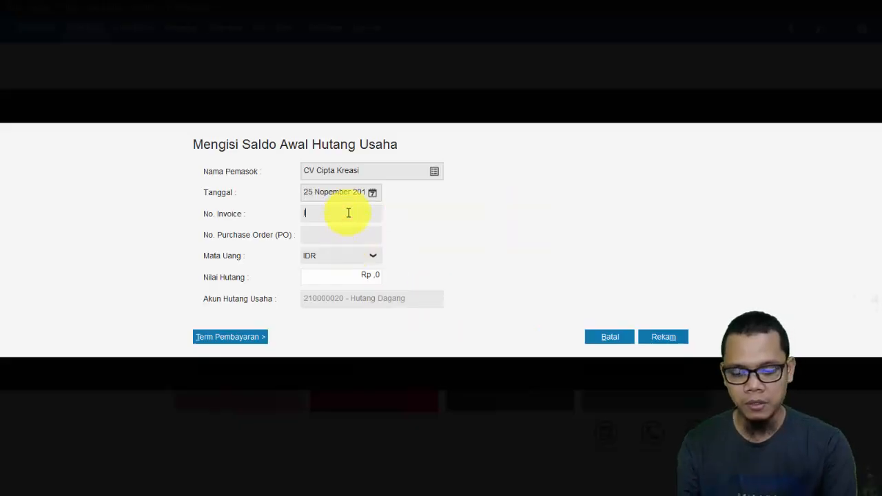
text(INV-03)
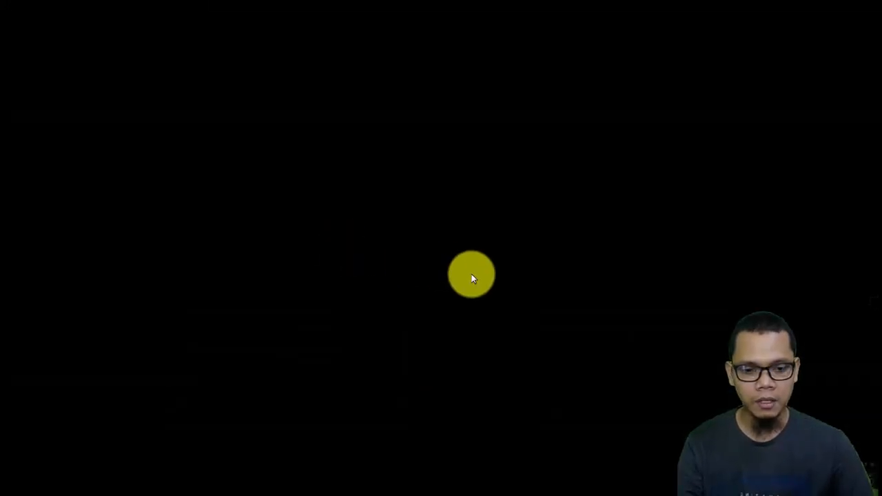
Set CV Cipta Kreasi's Nilai Hutang to 850000 from the Saldo Hutang slide, record it, and close the opening payables list after checking its total.
key(alt+Tab)
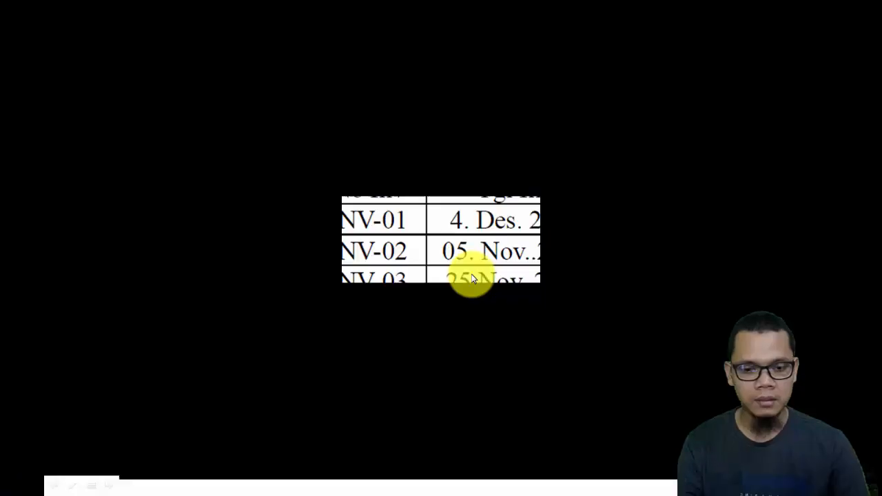
scroll(472, 278, up, 1)
scroll(472, 278, down, 1)
scroll(472, 279, up, 1)
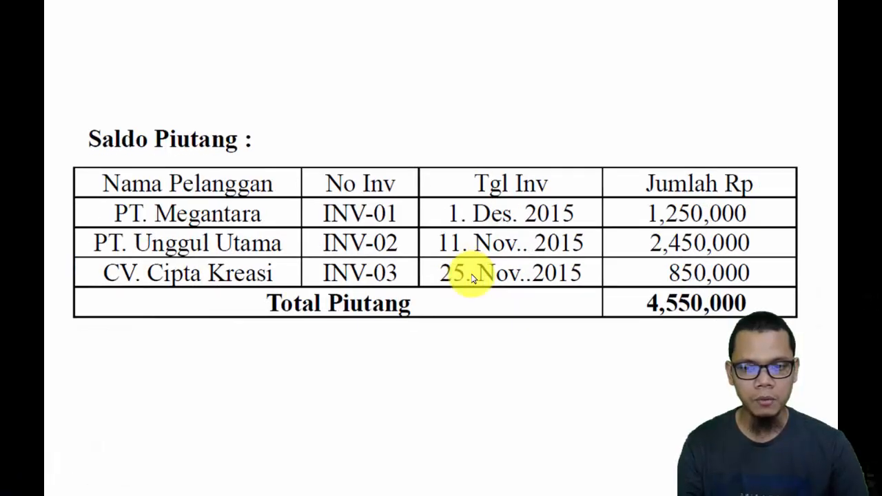
scroll(472, 278, down, 1)
key(alt+Tab)
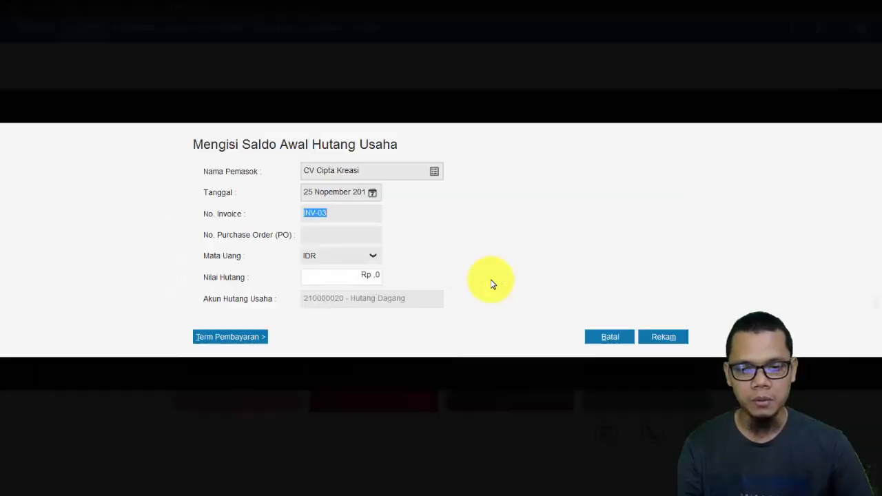
click(370, 275)
text(650)
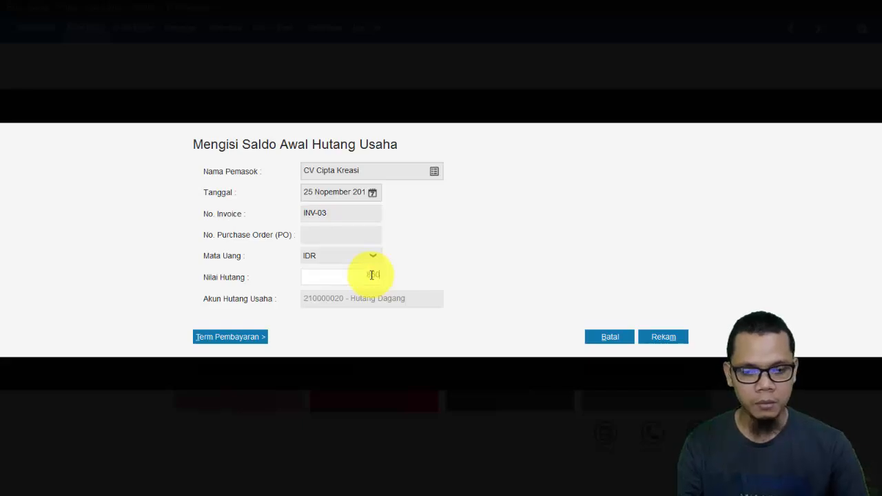
click(660, 337)
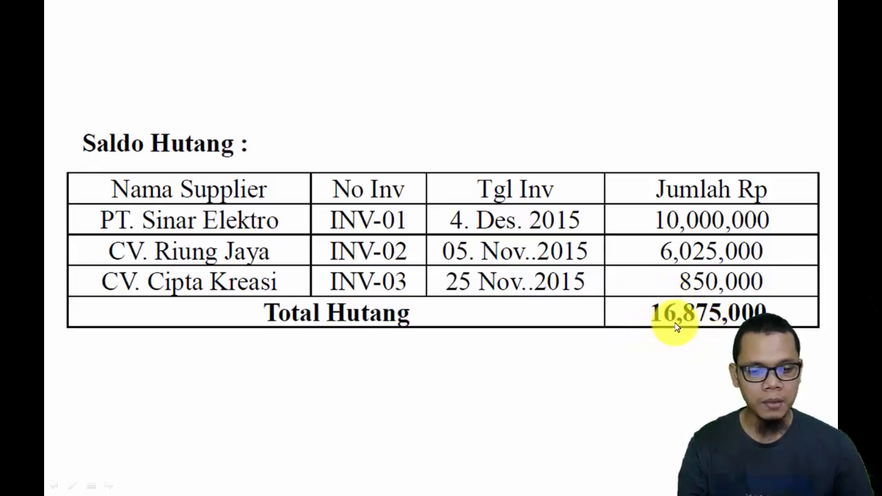
key(alt+Tab)
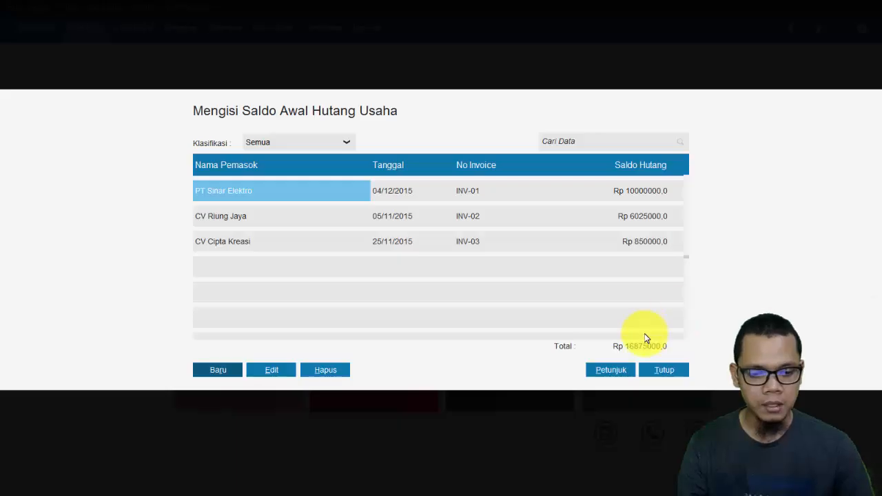
click(665, 371)
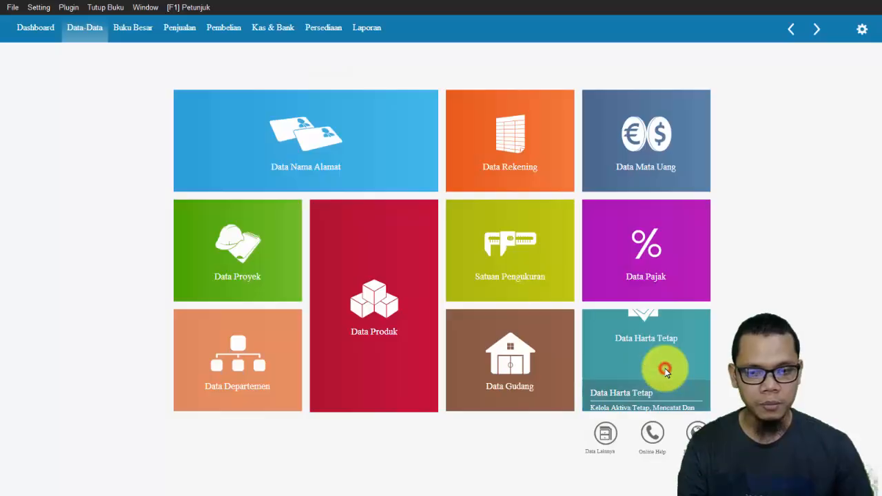
Generate the Kartu Hutang - Mata Uang Dasar payables report for all suppliers, keeping the default filter.
mouse_move(183, 174)
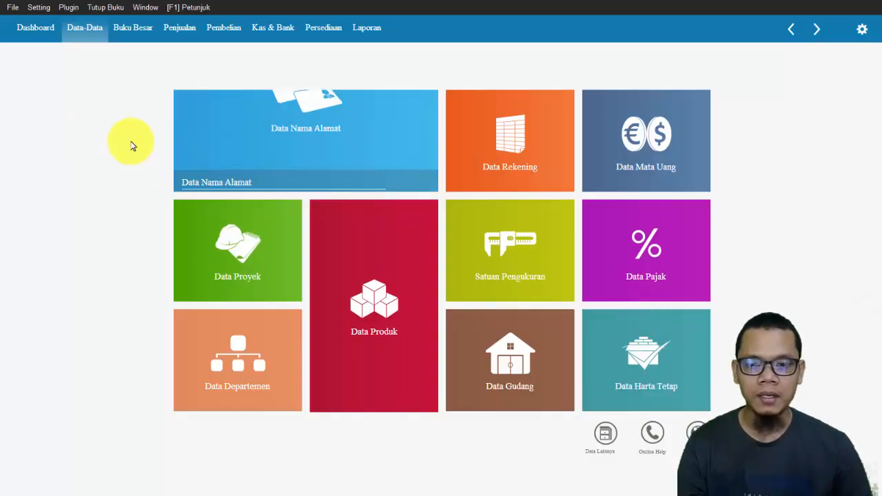
click(361, 40)
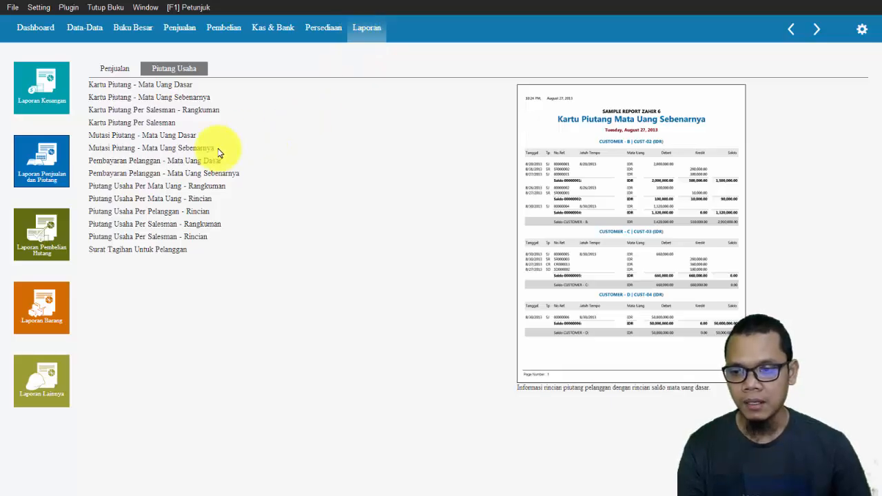
click(50, 246)
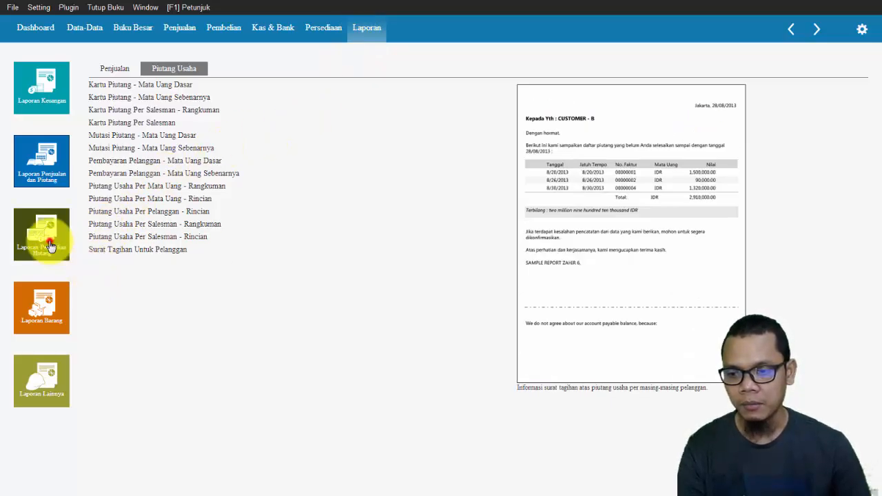
click(166, 70)
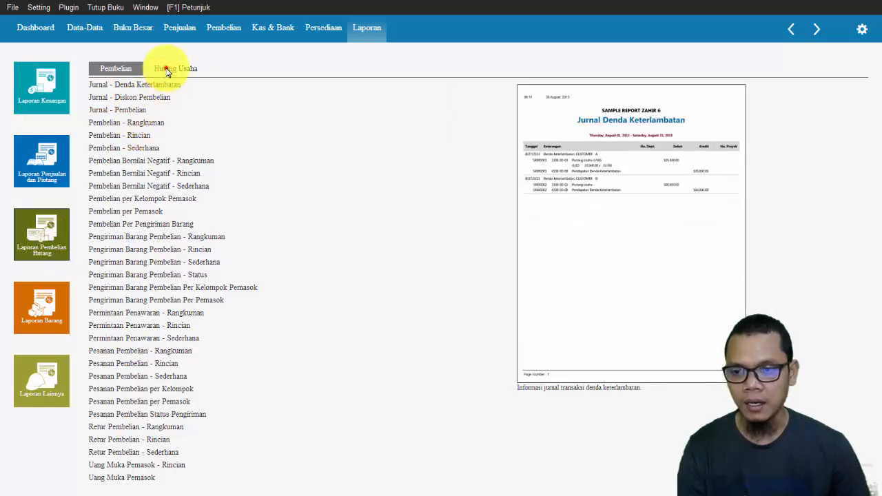
click(156, 87)
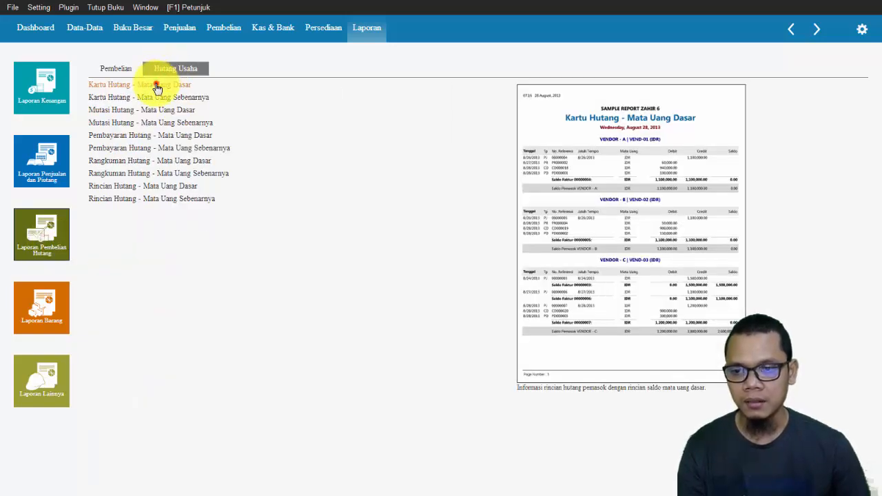
click(155, 87)
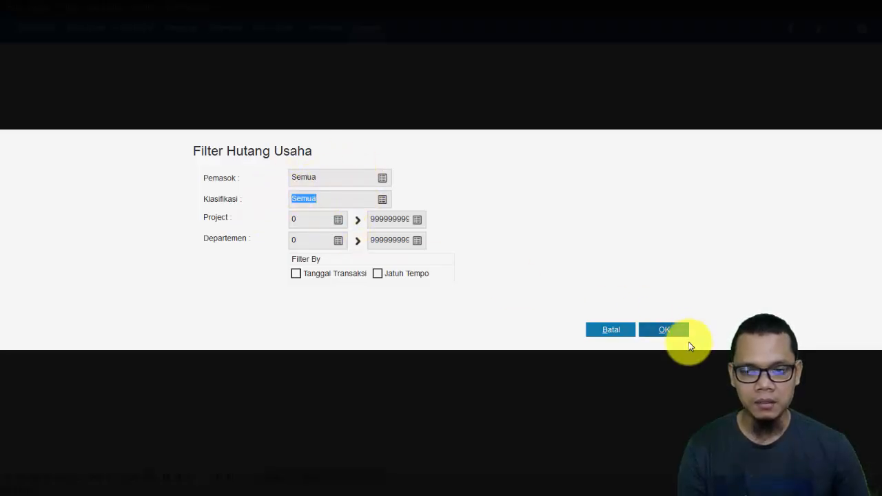
click(667, 329)
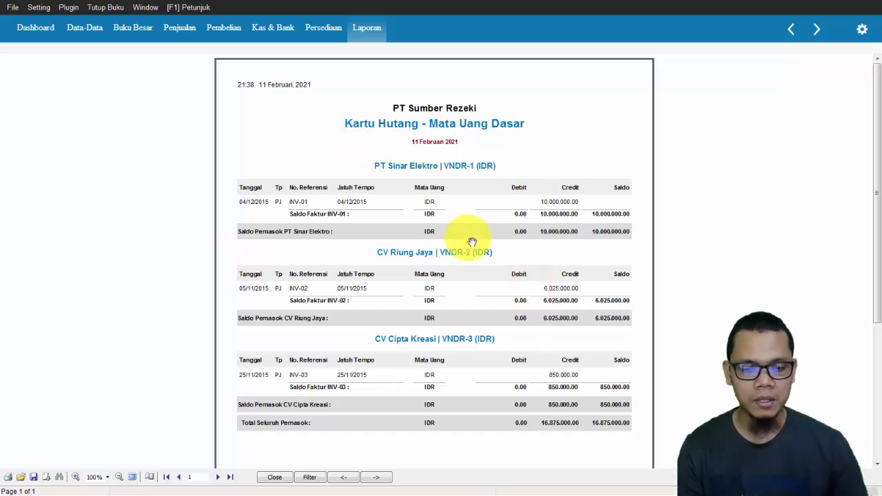
Compare the Kartu Hutang report's supplier balances and total with the Saldo Hutang slide, and close the report.
scroll(472, 241, down, 1)
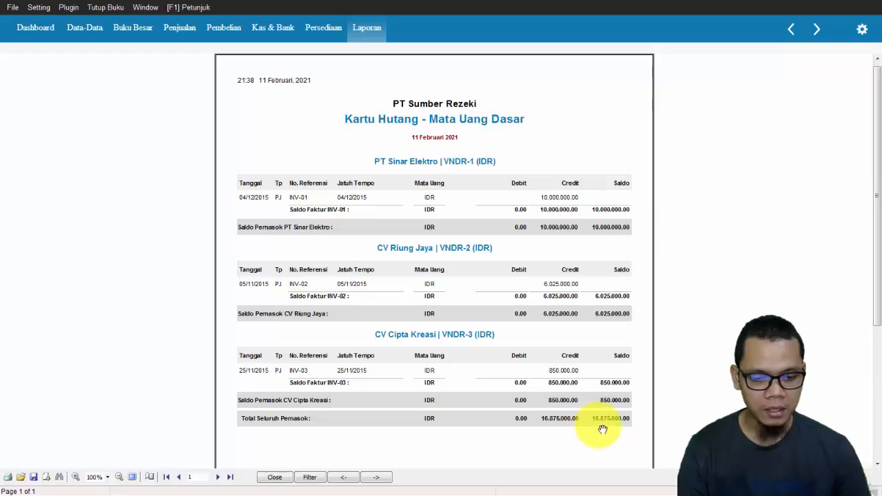
key(alt+Tab)
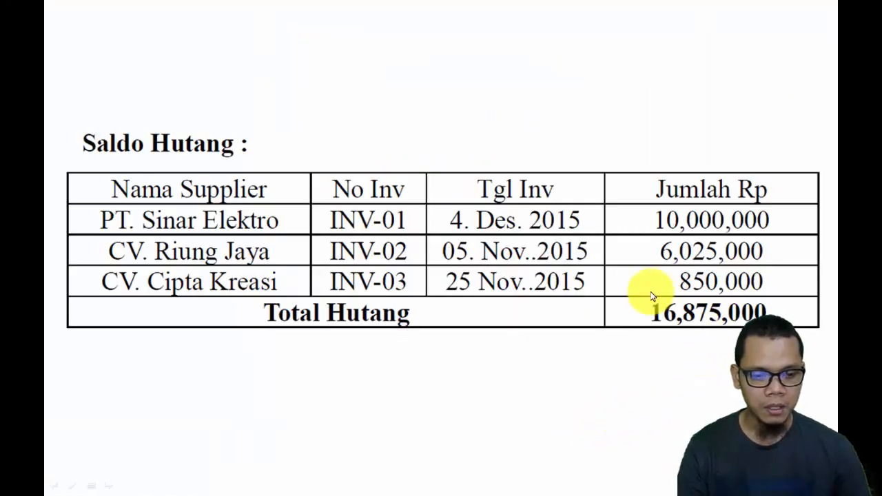
key(alt+Tab)
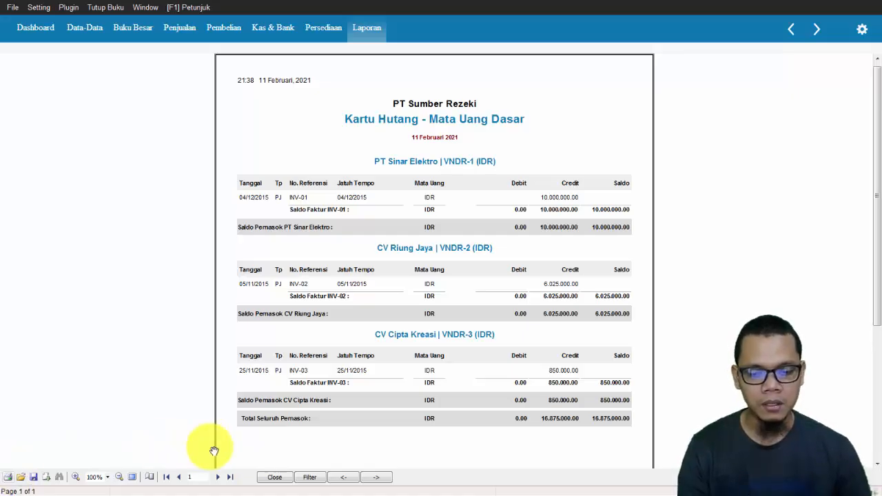
click(275, 478)
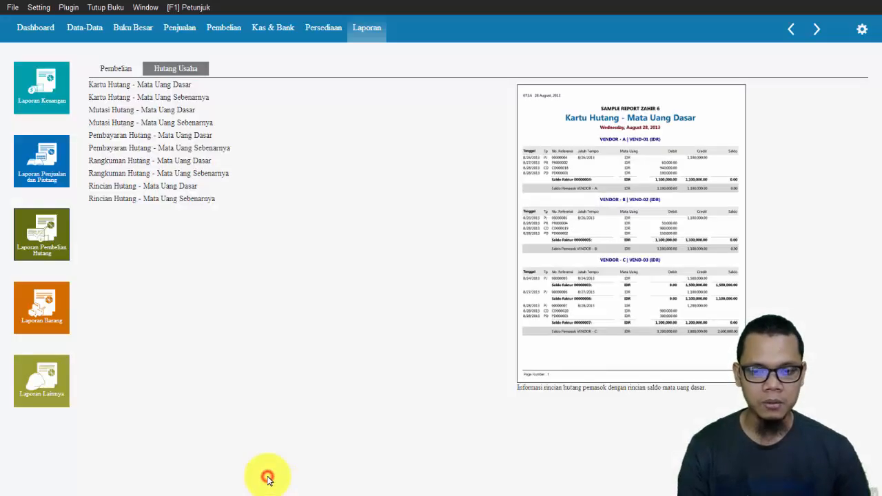
Consult the Saldo Persediaan slide for the inventory balances and switch back to Zahir's Data-Data module.
key(alt+Tab)
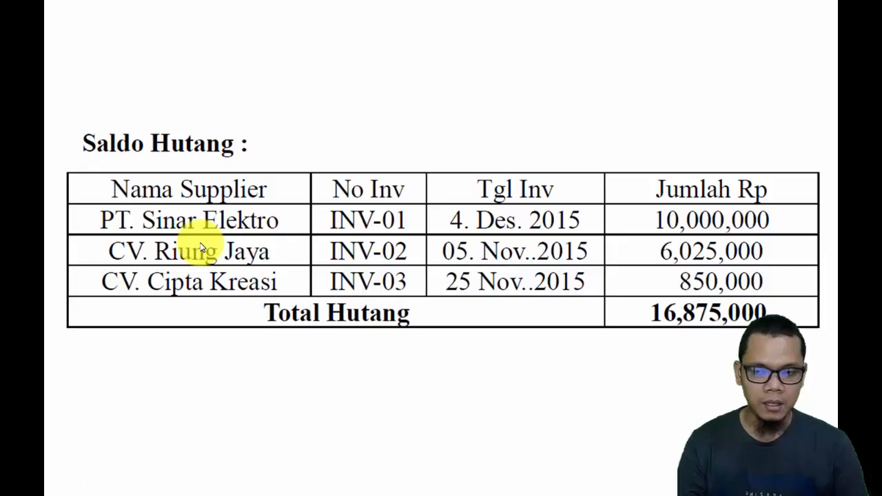
key(Right)
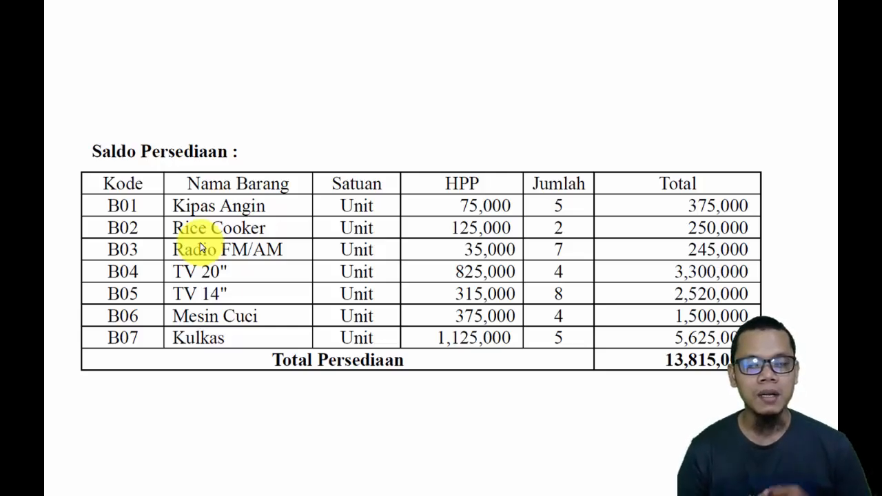
key(alt+Tab)
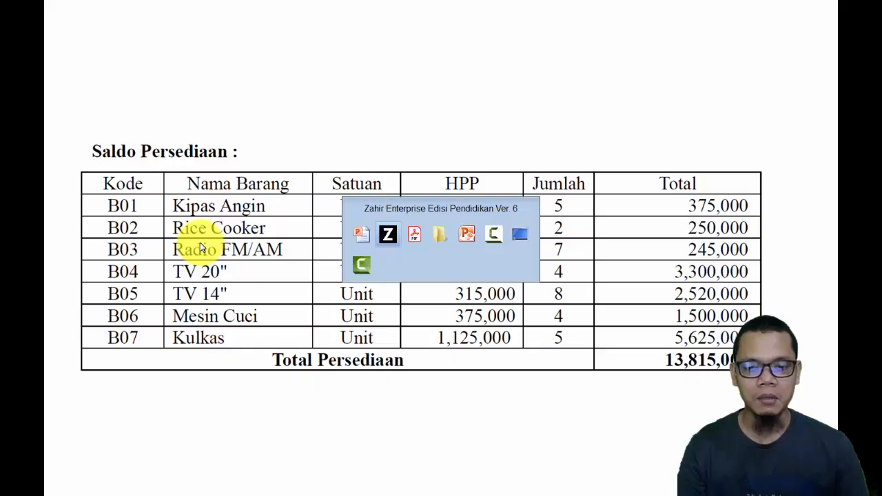
click(81, 31)
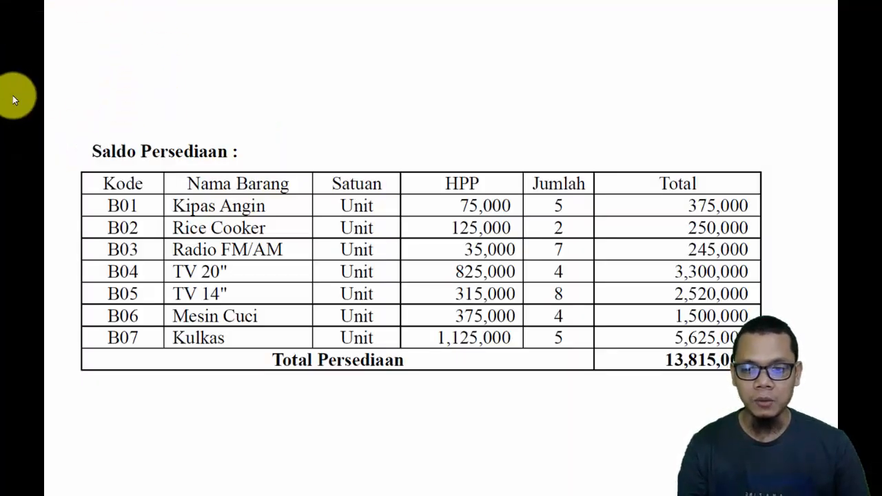
Rename the product group Product 1 to Barang Elektronik and record it, applying its account codes to all products in the group.
key(alt+Tab)
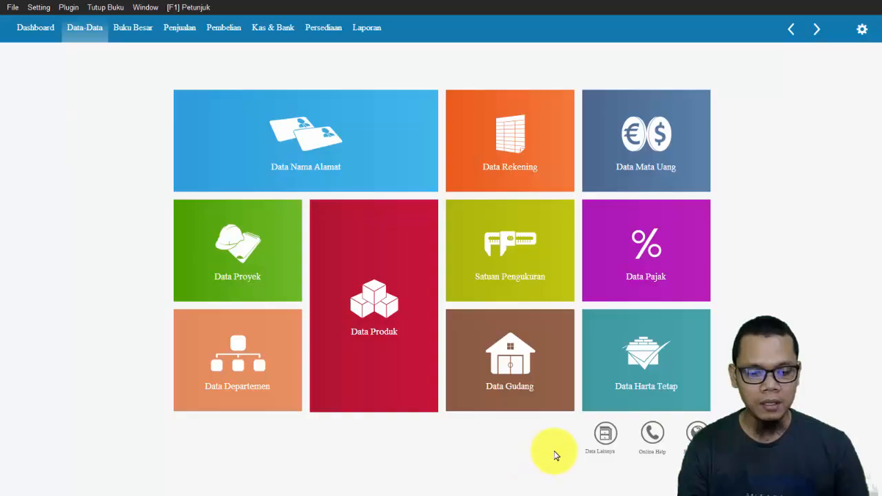
click(603, 437)
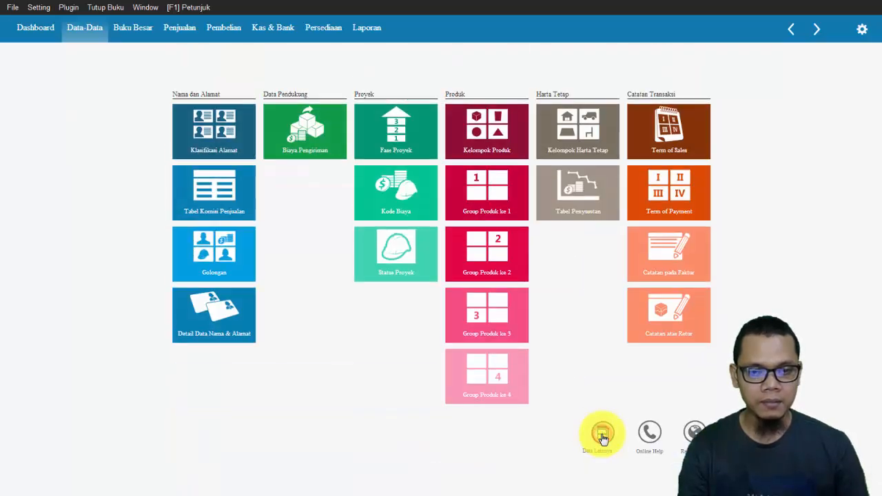
click(493, 141)
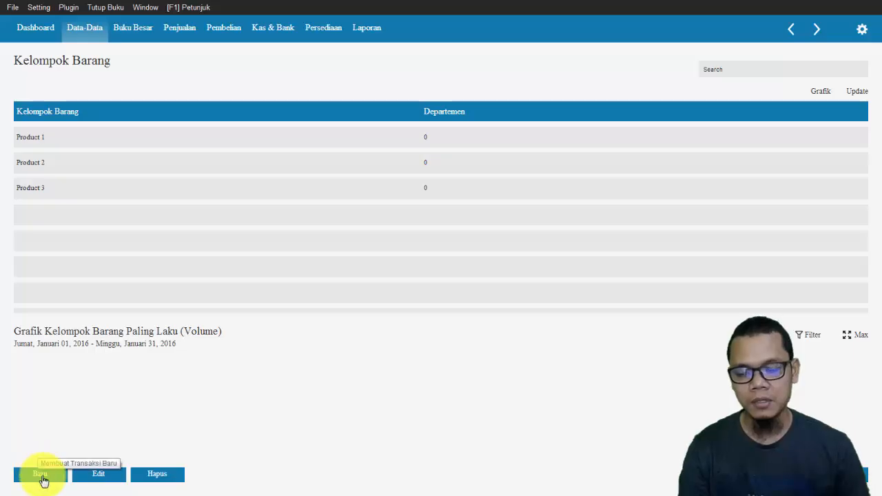
double_click(104, 136)
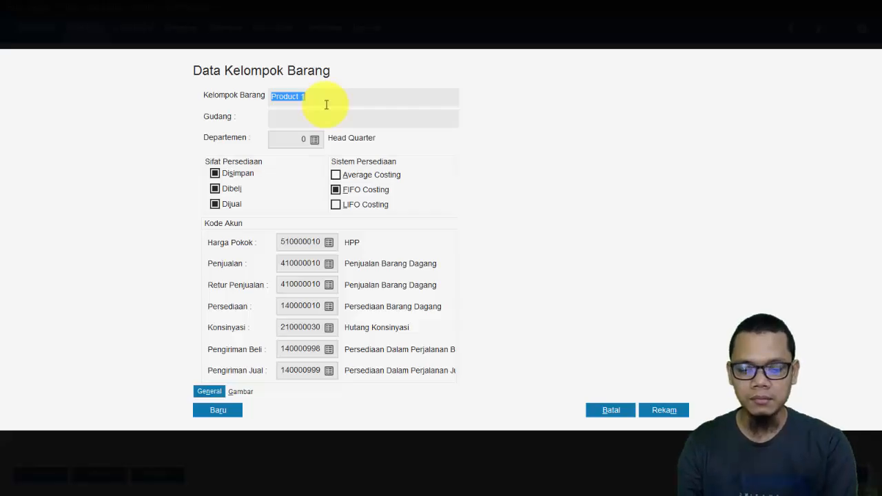
text(Barang Elektronik)
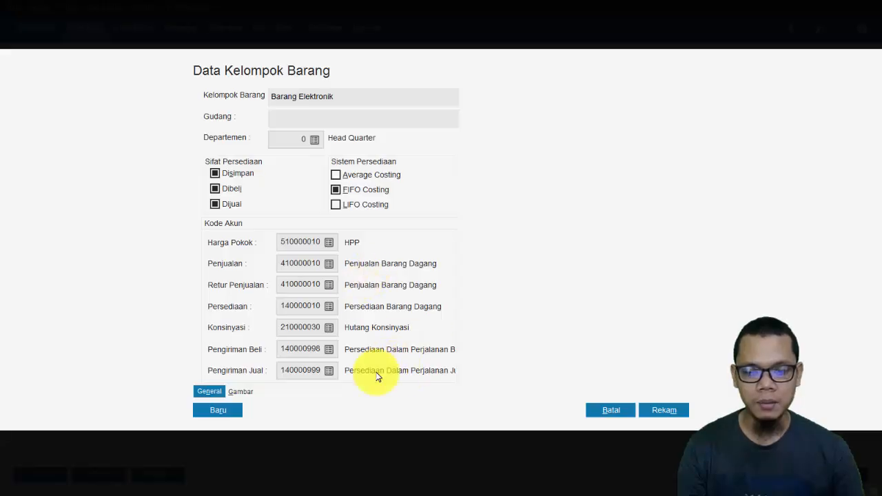
click(669, 411)
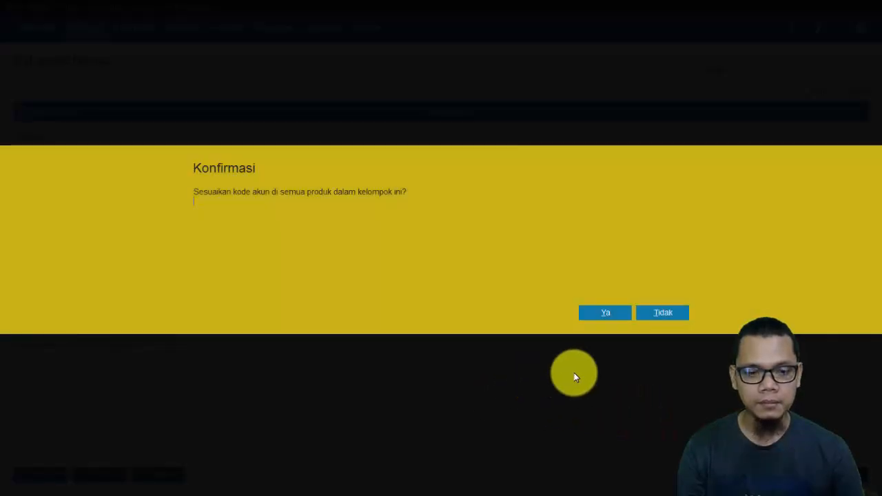
click(616, 312)
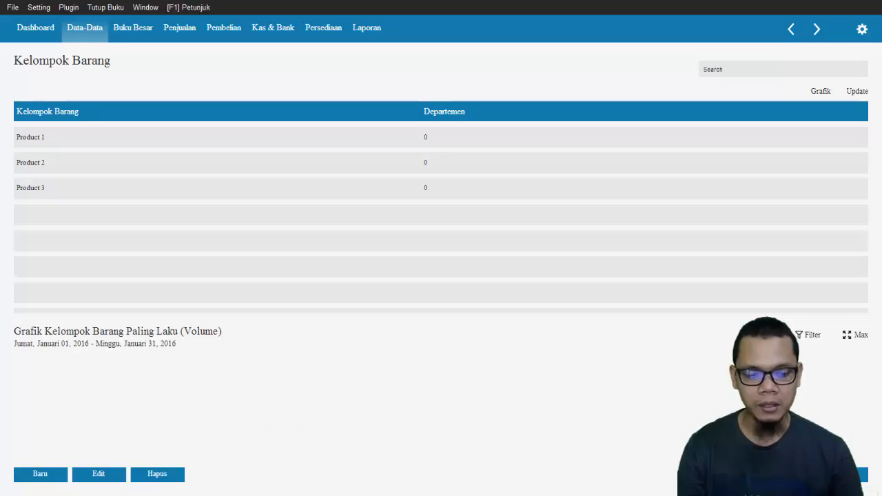
click(849, 476)
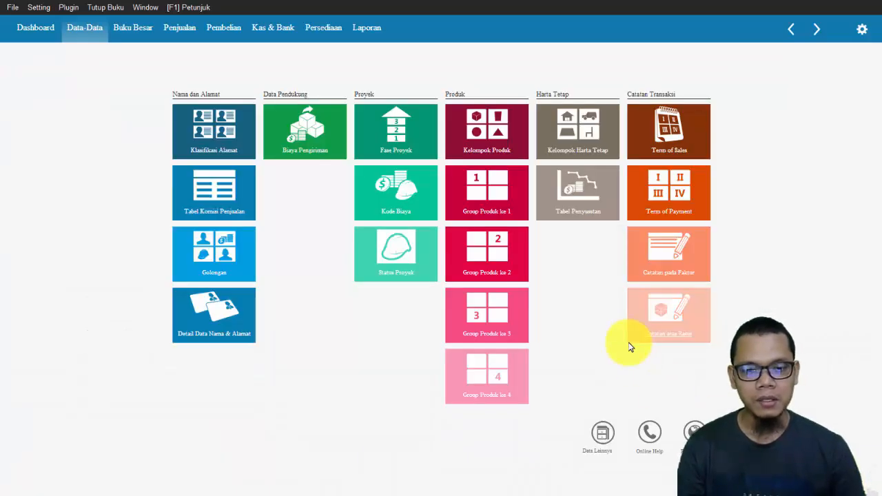
Start a new product in Data Produk with Kode Barang B01 and Deskripsi Kipas Angin, following the Saldo Persediaan slide.
click(603, 435)
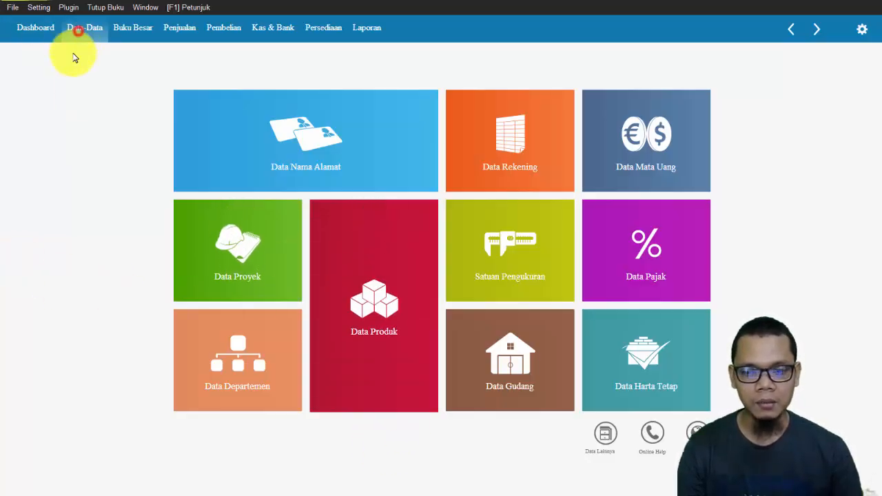
click(365, 304)
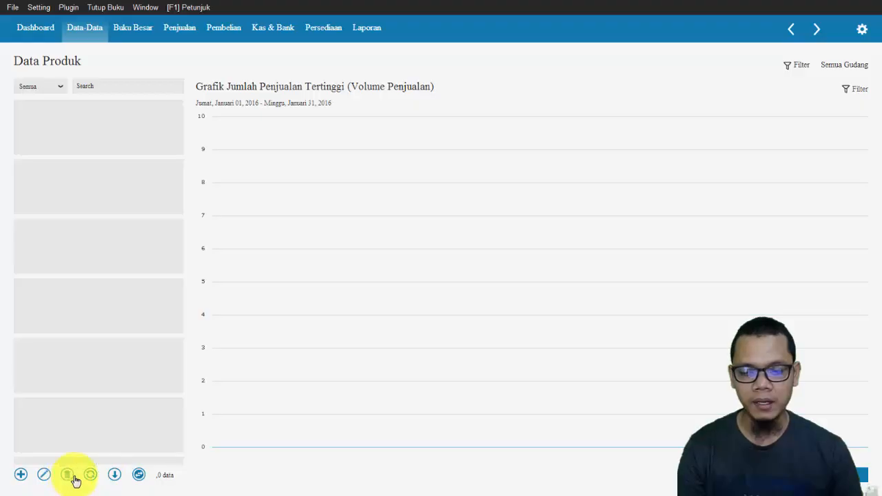
click(24, 475)
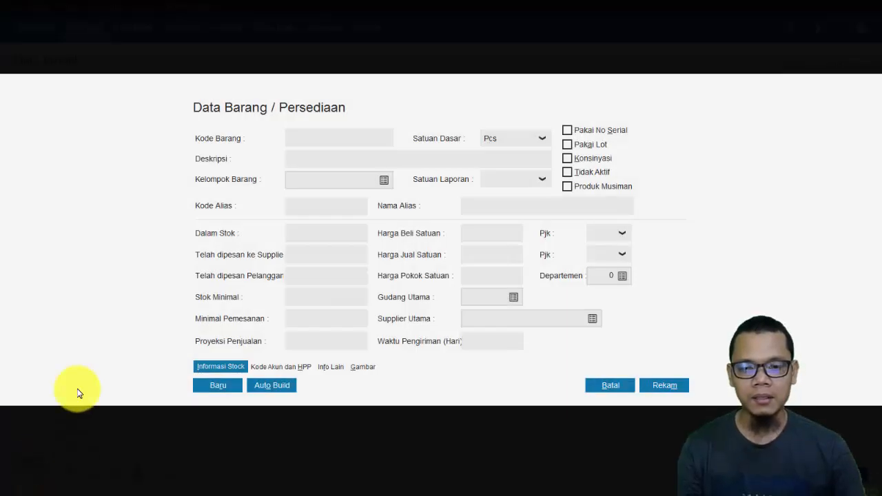
key(alt+Tab)
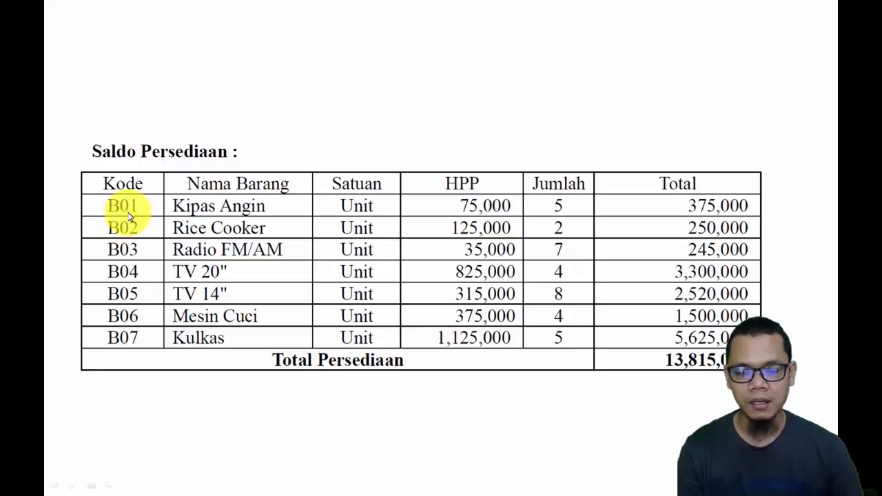
key(alt+Tab)
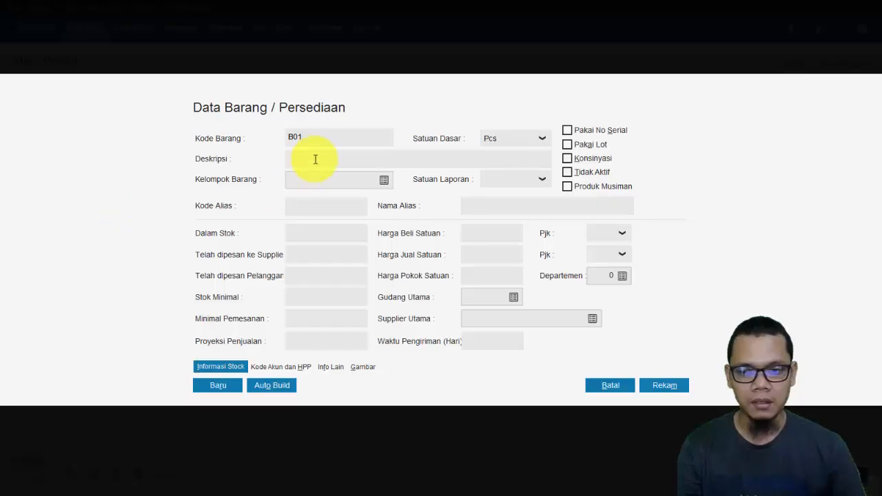
key(alt+Tab)
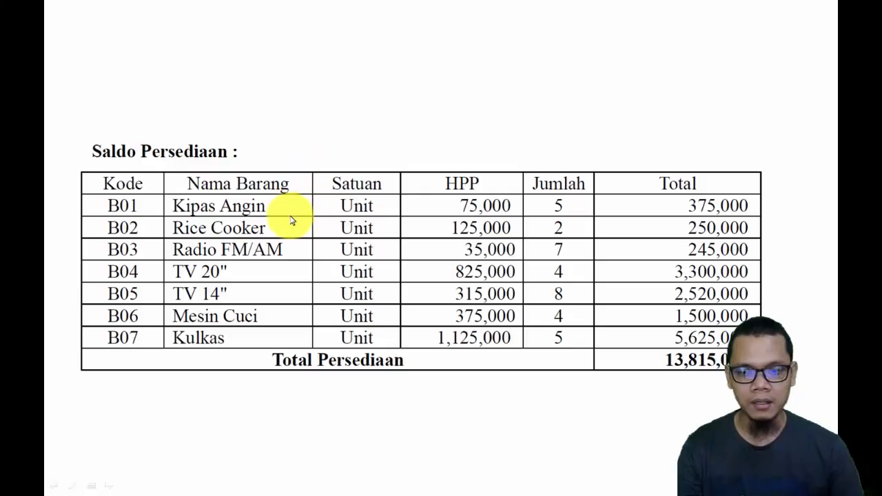
key(alt+Tab)
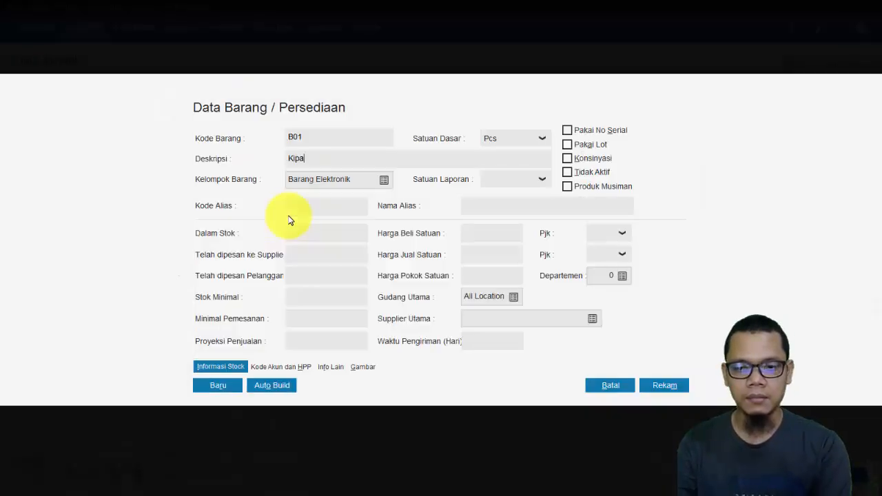
text(s Angin)
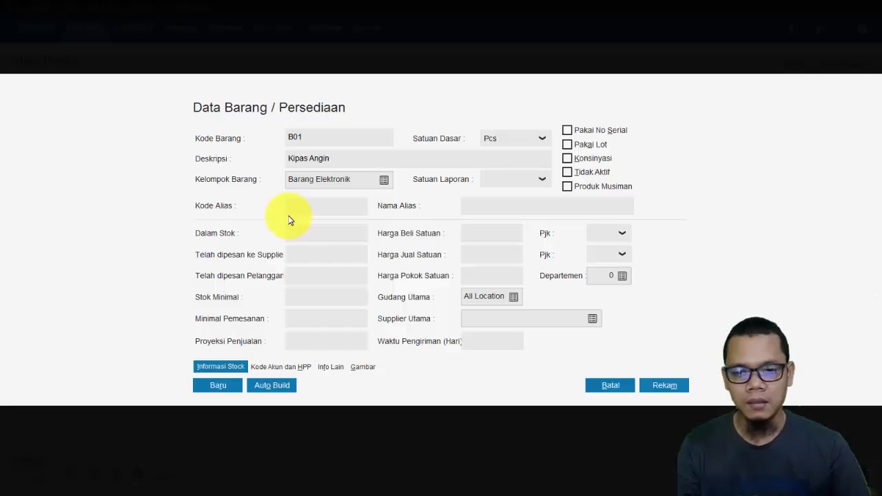
Assign product B01 to the Kelompok Barang Barang Elektronik, keep Pcs as its Satuan Dasar, and record the product.
click(382, 182)
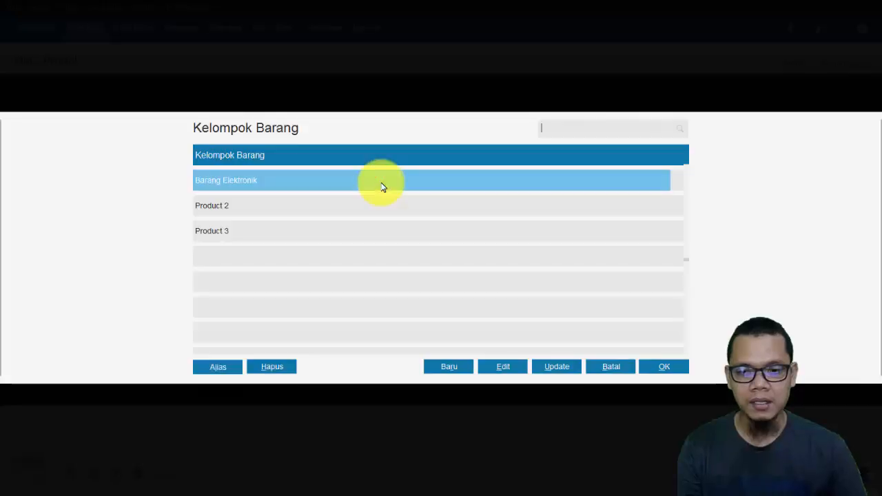
double_click(264, 180)
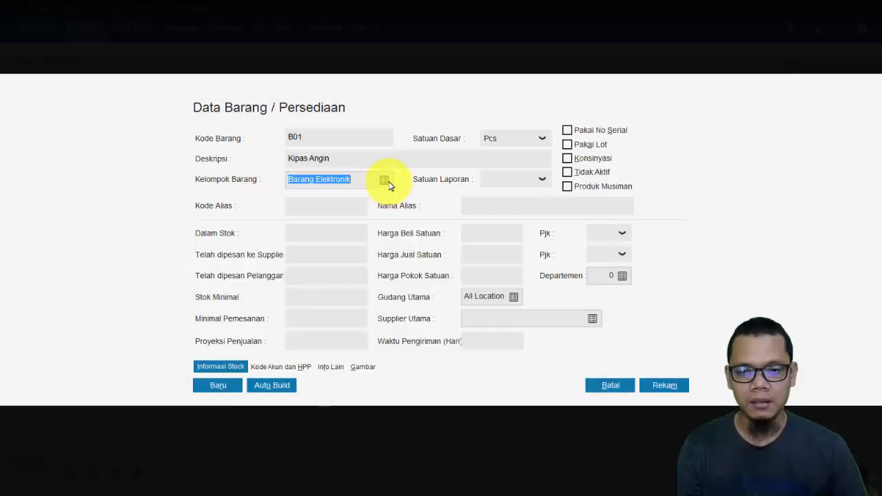
click(386, 181)
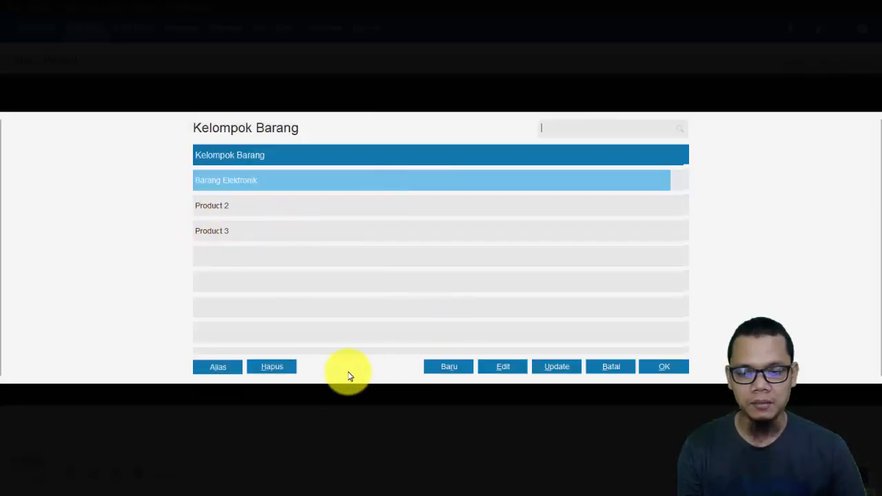
double_click(249, 182)
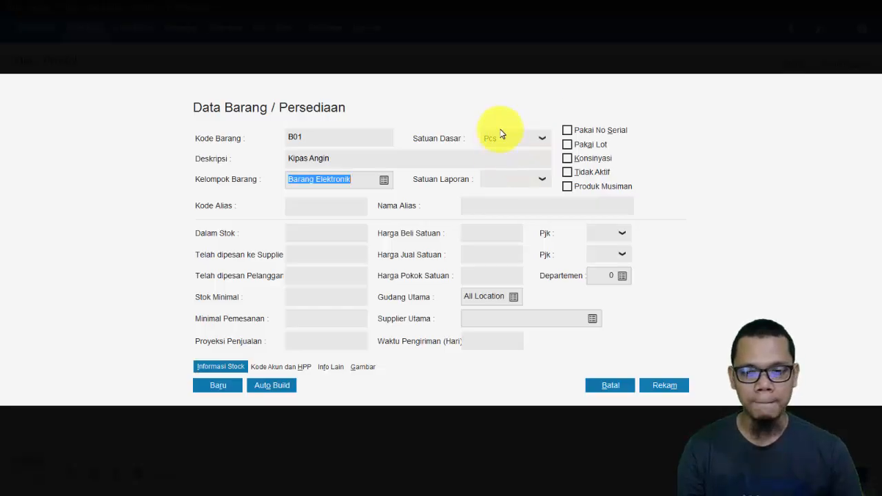
click(333, 159)
click(363, 183)
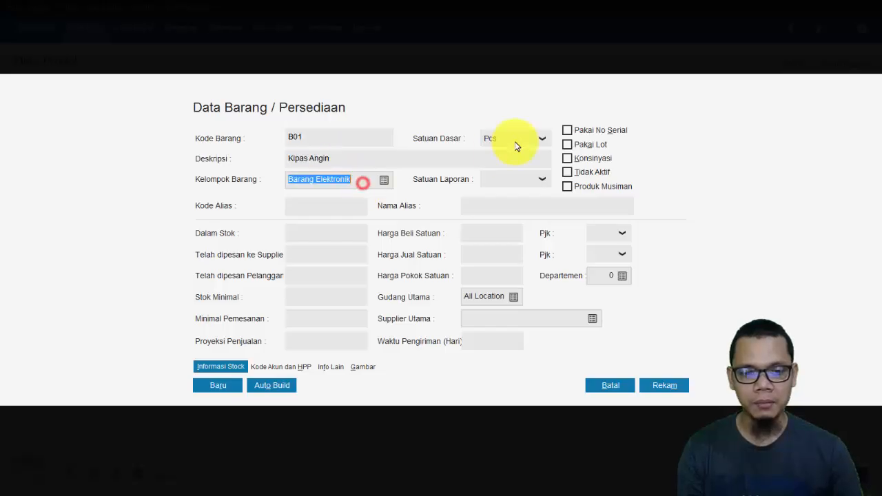
click(665, 387)
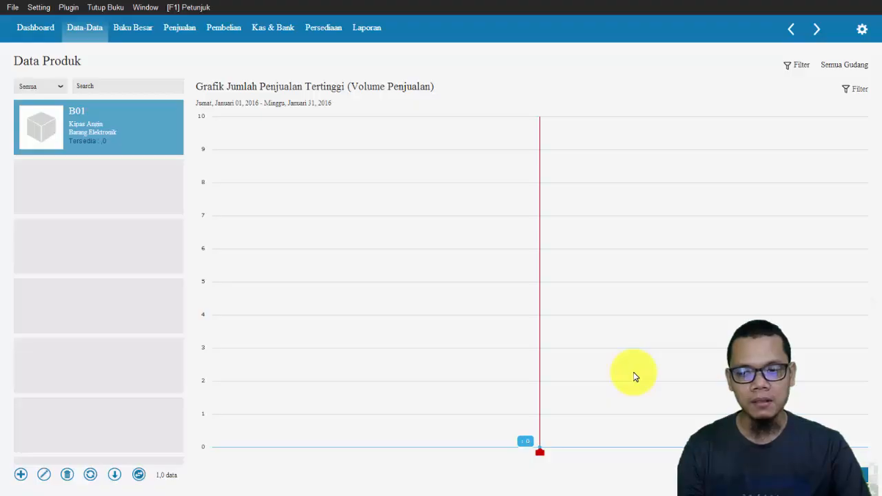
Add and record product B02 with Deskripsi Rice Cooker from the Saldo Persediaan slide, in the group Barang Elektronik.
click(21, 474)
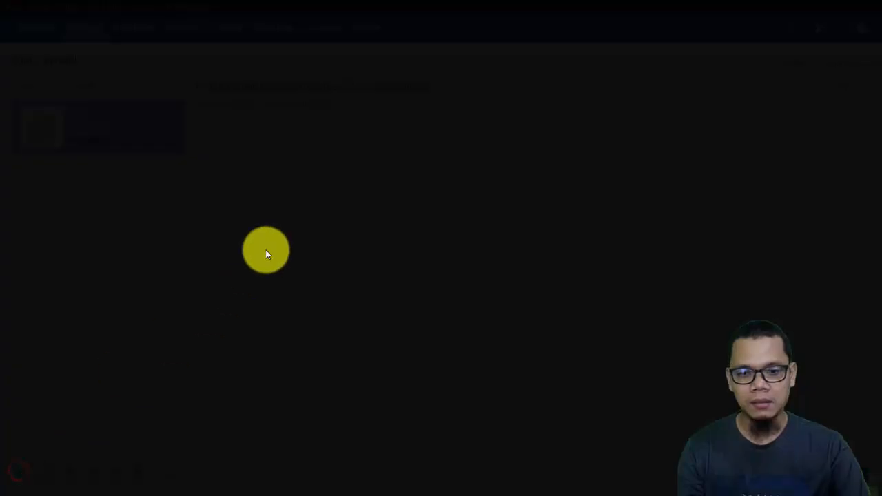
click(310, 134)
text(B02)
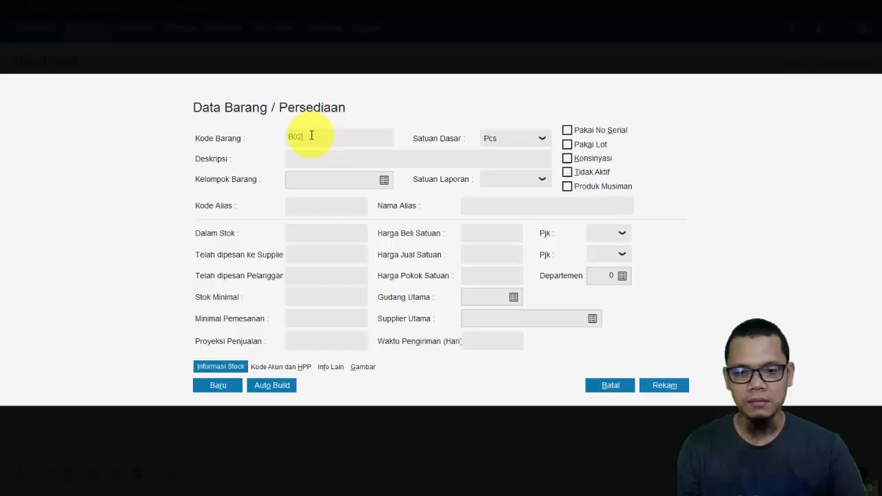
key(alt+Tab)
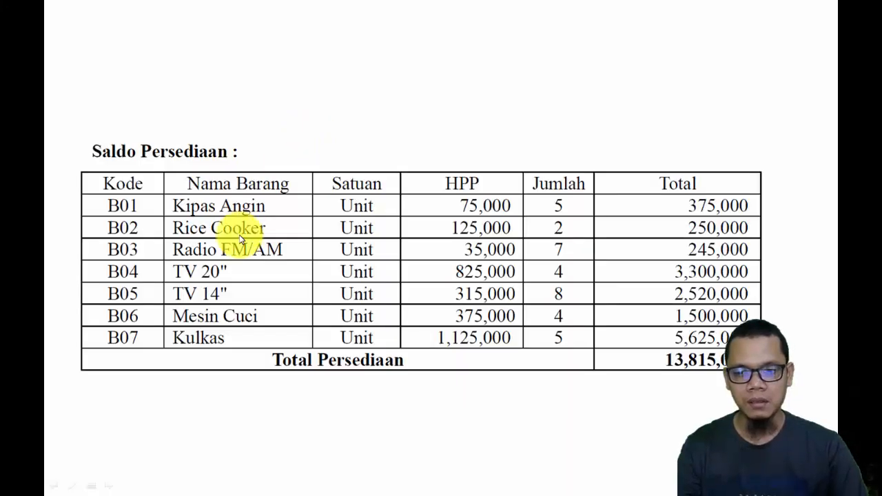
key(alt+Tab)
click(311, 160)
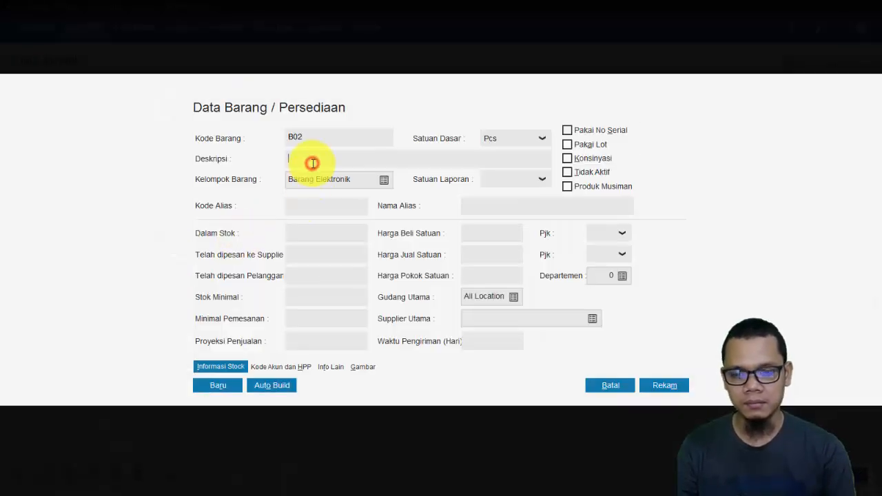
text(Rice Cooker)
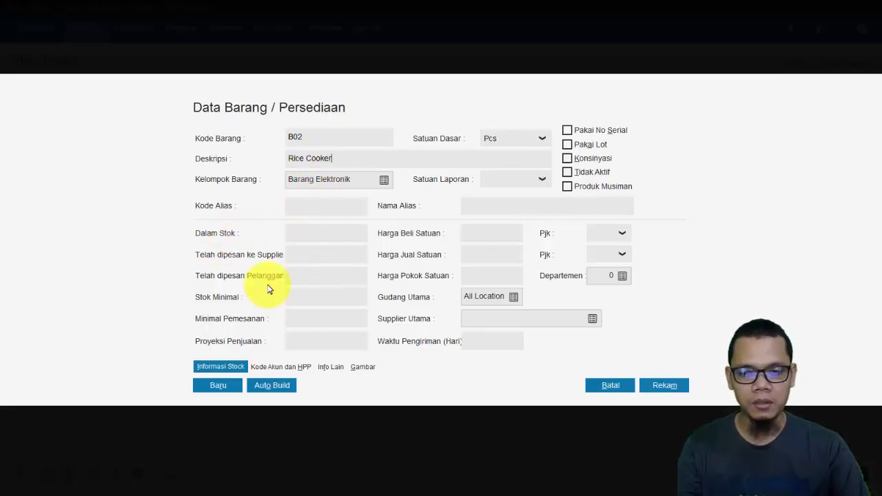
click(666, 386)
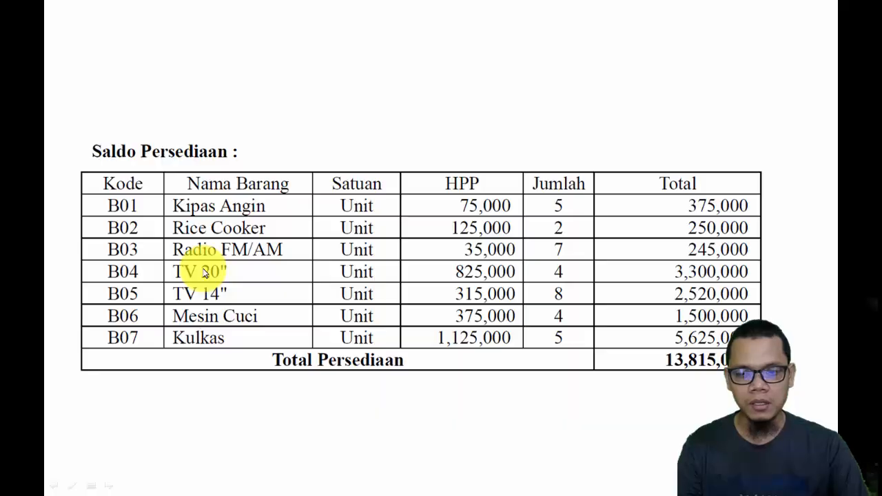
Add product B03 with Deskripsi Radio AM/FM in the group Barang Elektronik, check it against the Saldo Persediaan slide, and record it.
key(alt+Tab)
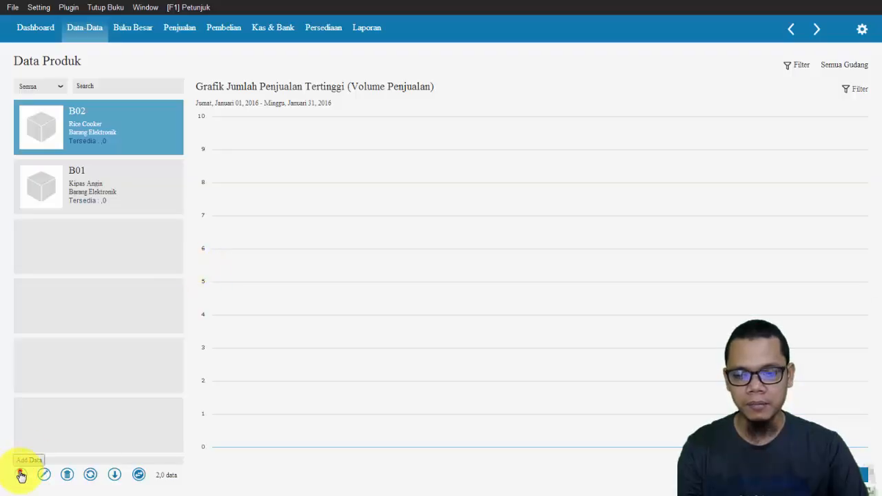
click(21, 475)
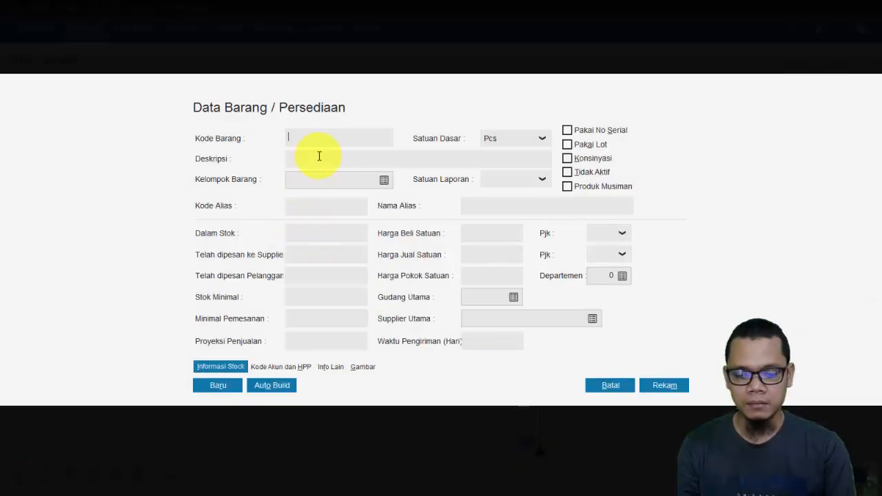
text(B03)
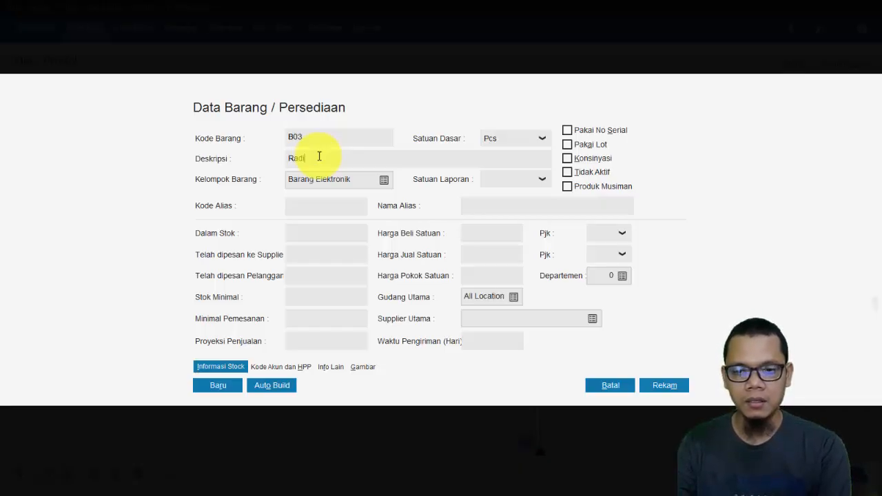
click(319, 157)
text(Radio Al)
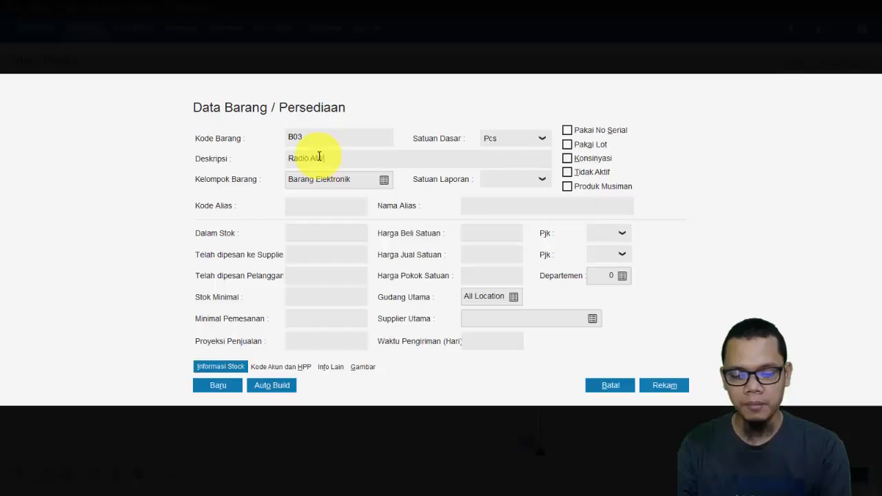
key(alt+Tab)
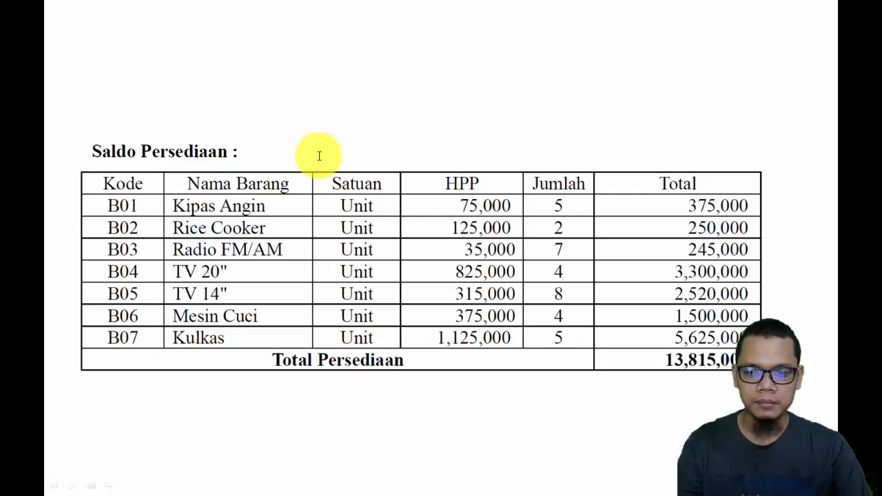
key(alt+Tab)
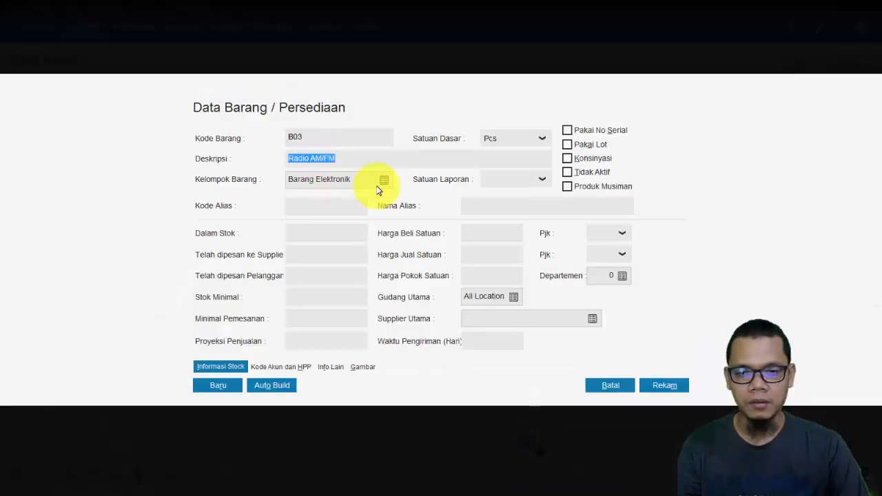
click(650, 386)
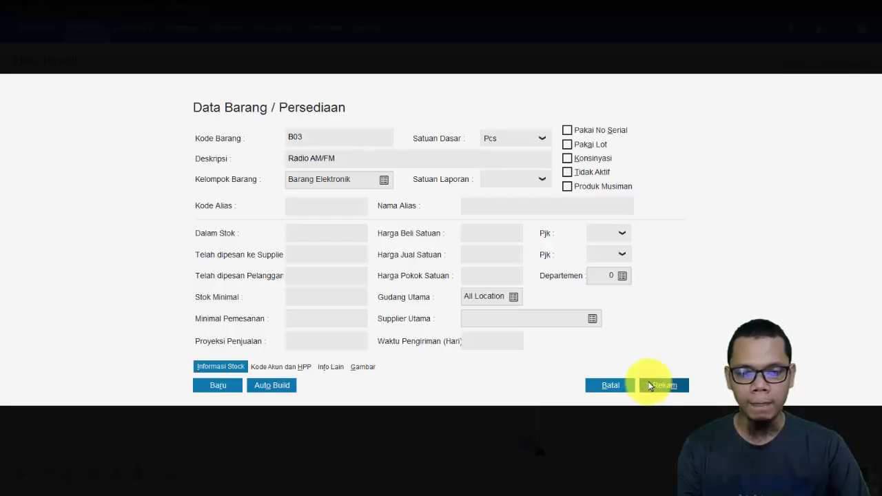
Add and record product B04 with Deskripsi TV 20" from the Saldo Persediaan slide, in the group Barang Elektronik.
key(alt+Tab)
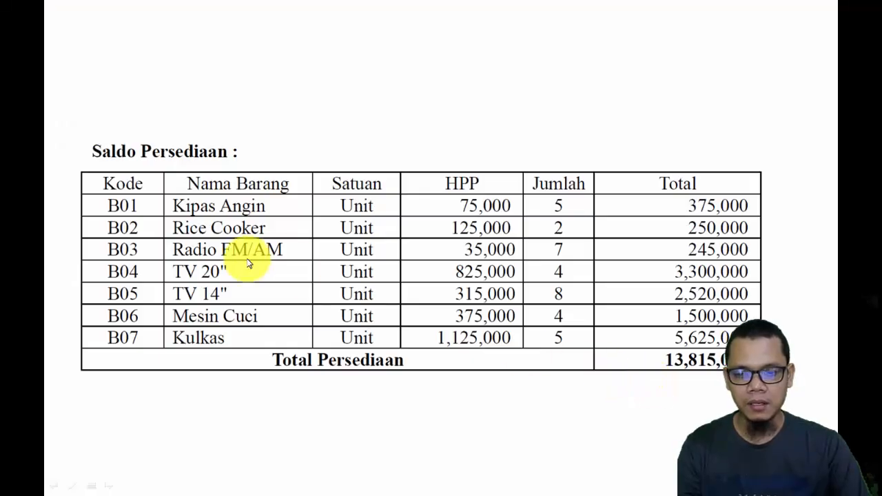
key(alt+Tab)
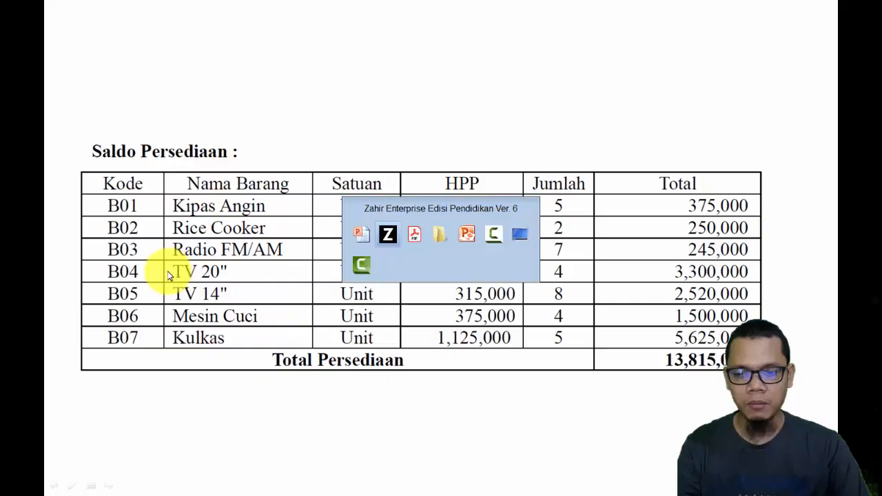
click(21, 474)
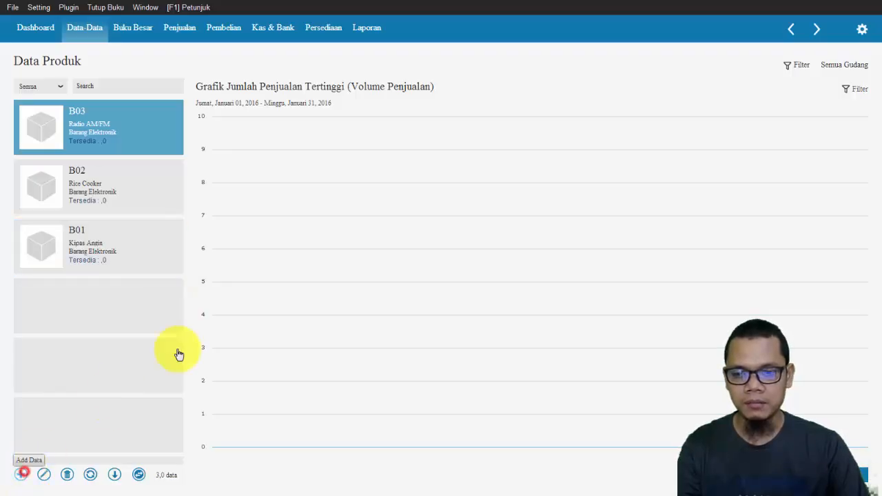
text(B0)
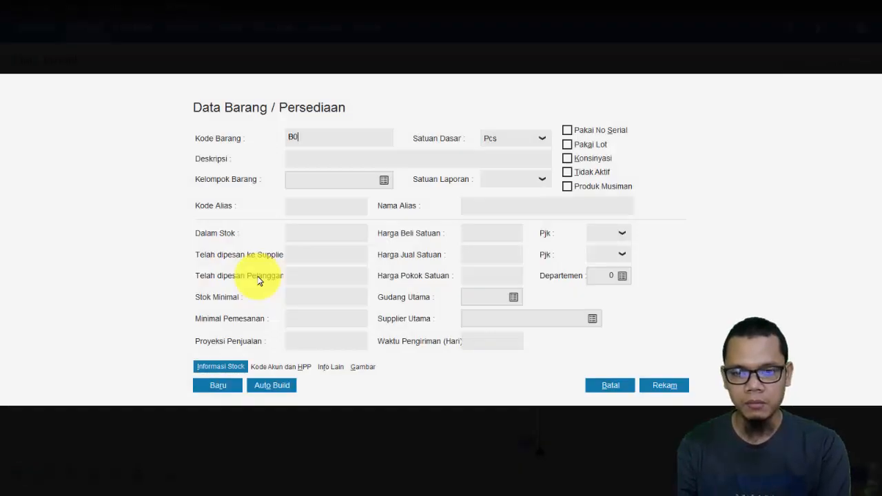
text(4)
key(Tab)
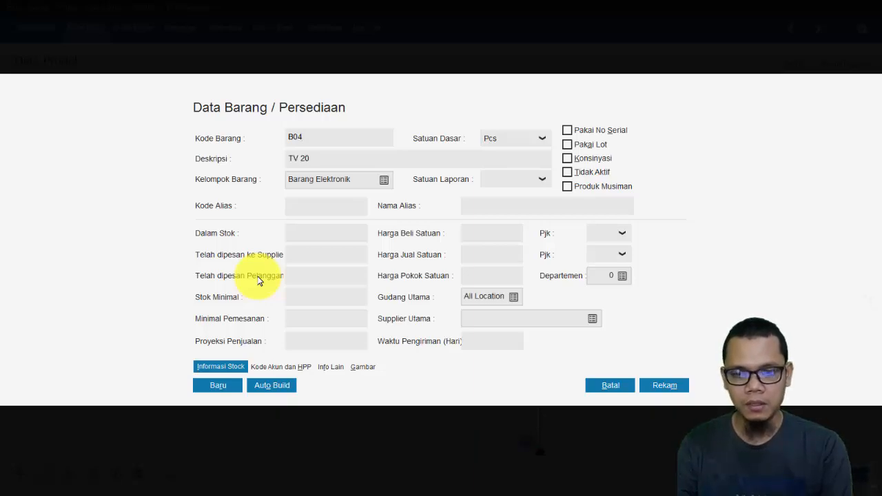
click(665, 386)
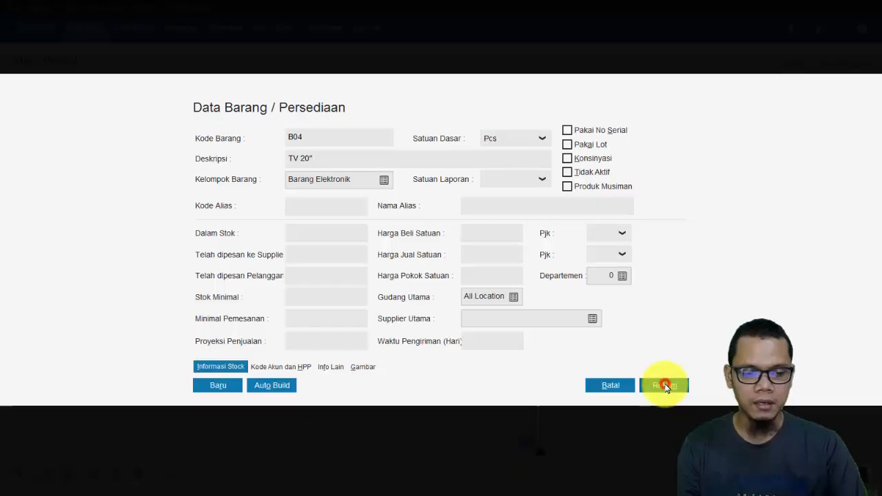
Add product B05 with Deskripsi TV 14" in the group Barang Elektronik, check it against the Saldo Persediaan slide, and record it.
key(alt+Tab)
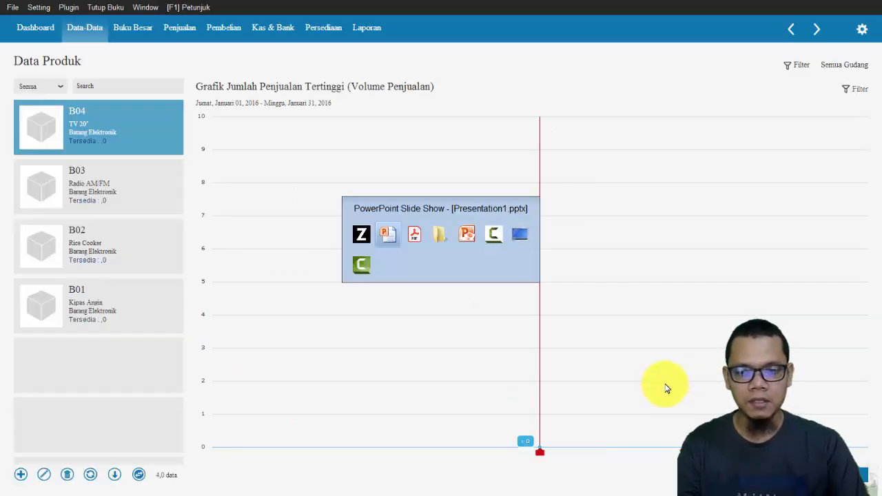
key(alt+Tab)
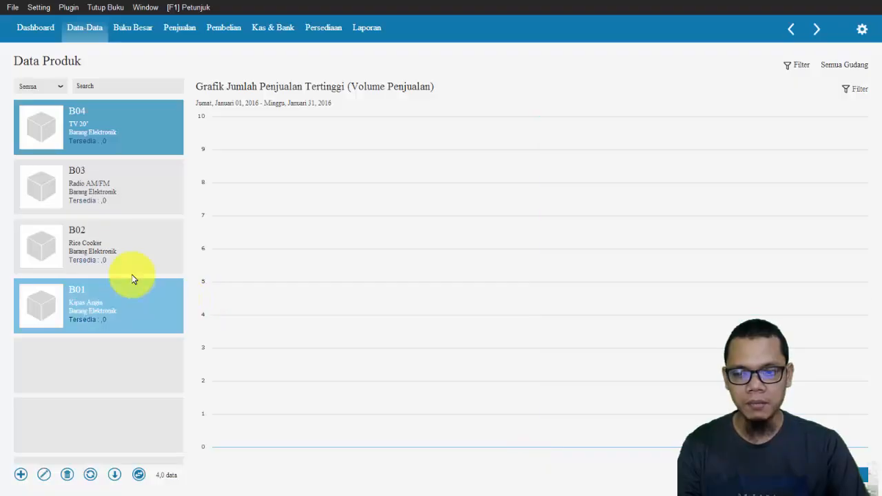
click(20, 474)
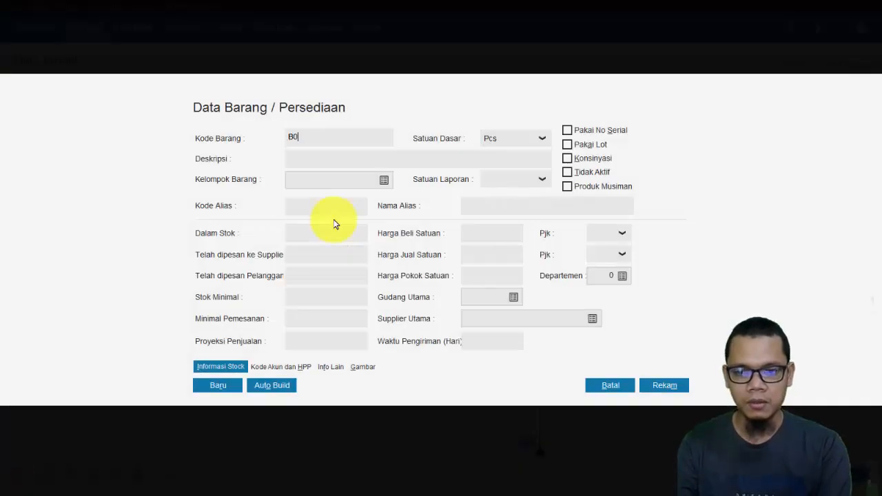
key(Tab)
text(T)
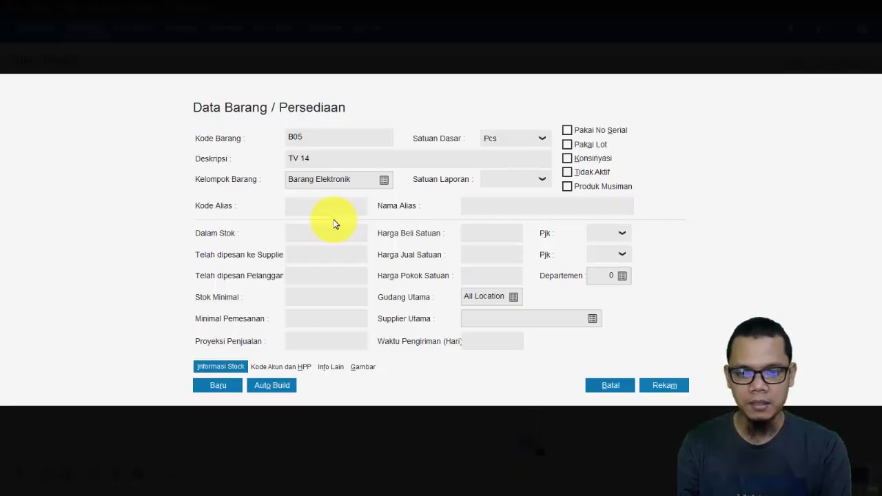
key(alt+Tab)
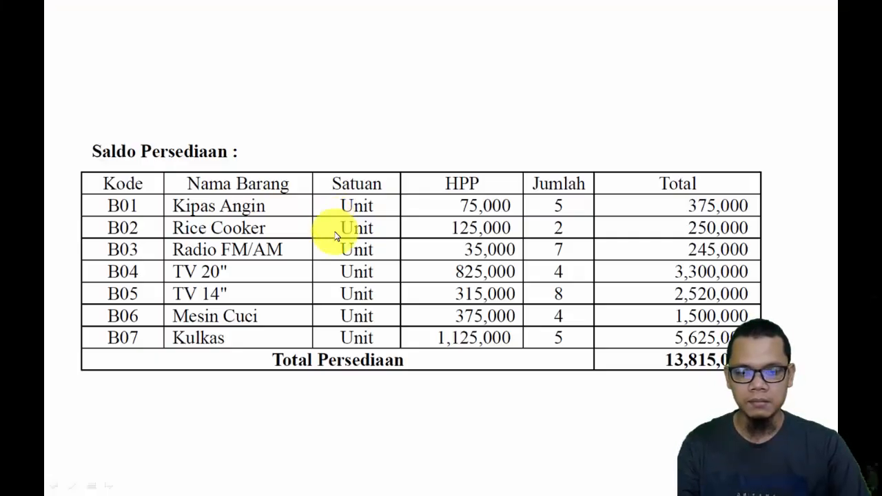
key(alt+Tab)
click(661, 386)
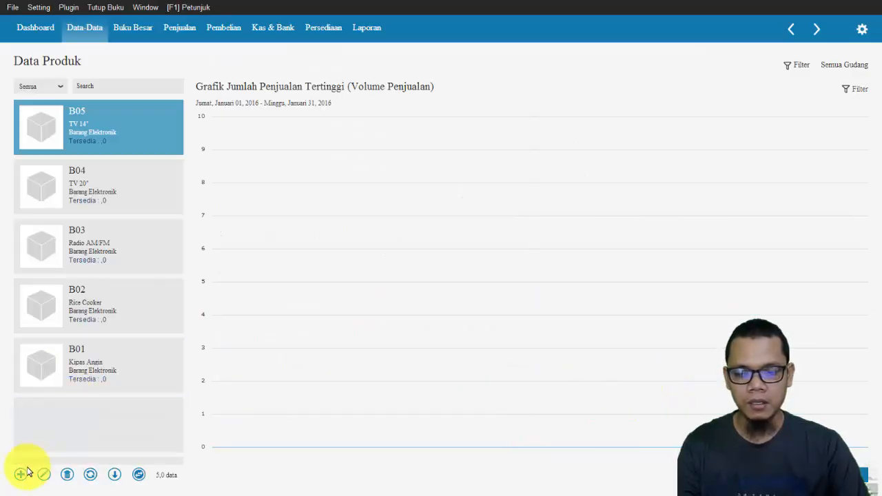
Add and record product B06 with Deskripsi Mesin Cuci in the group Barang Elektronik.
click(22, 475)
text(B06)
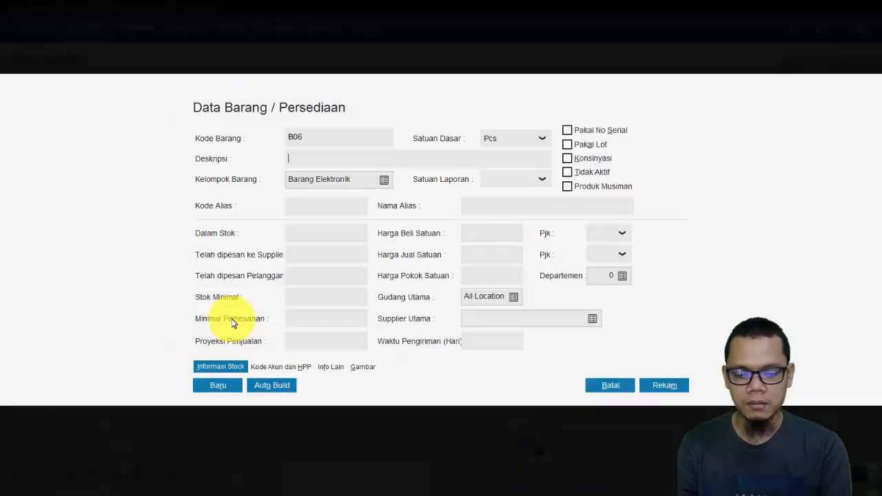
text(Mesin Cuci)
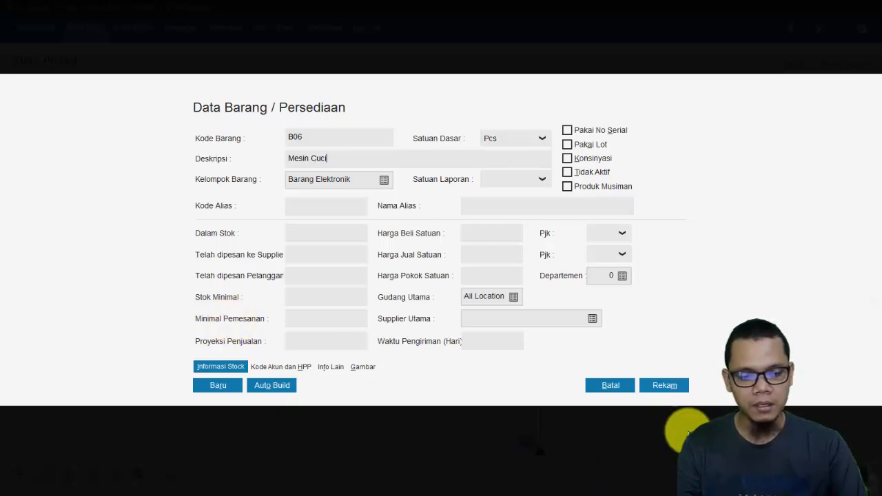
click(679, 385)
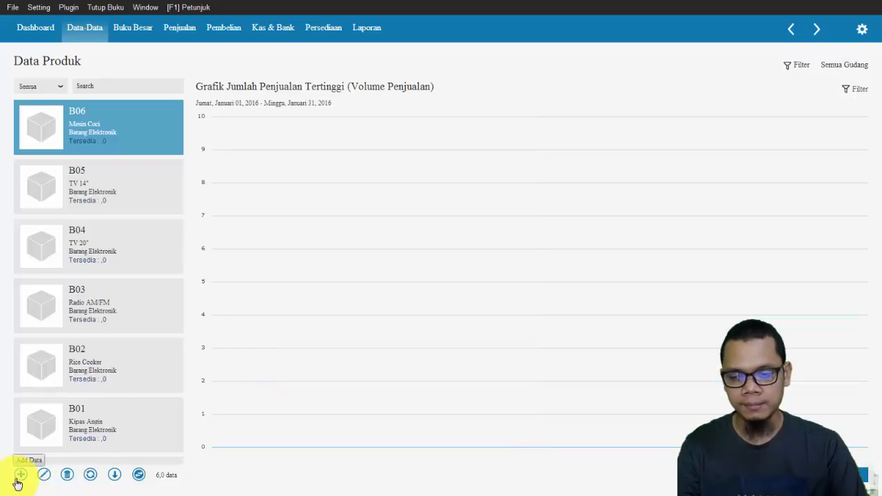
Add and record product B07 with Deskripsi Kulkas in the group Barang Elektronik.
click(19, 474)
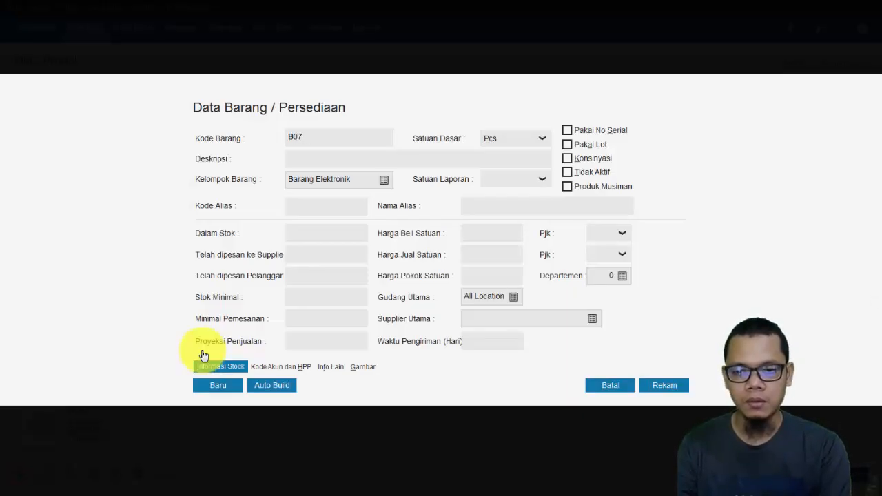
text(Kulkas)
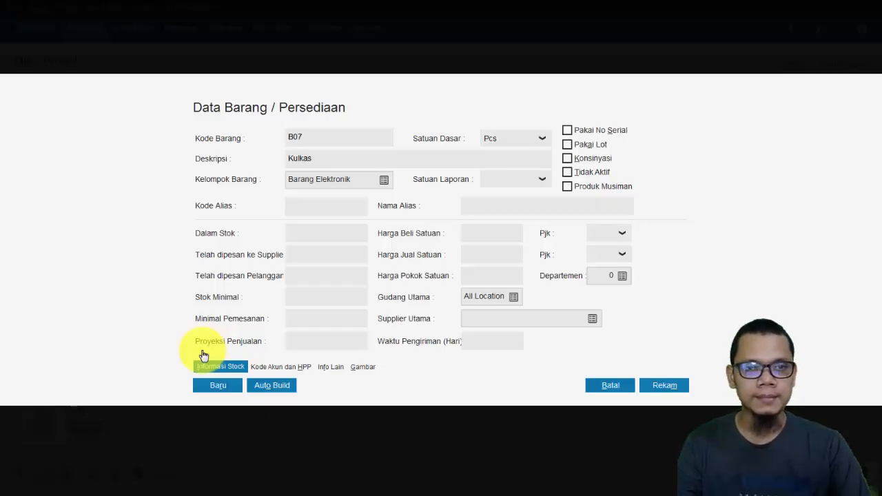
click(666, 391)
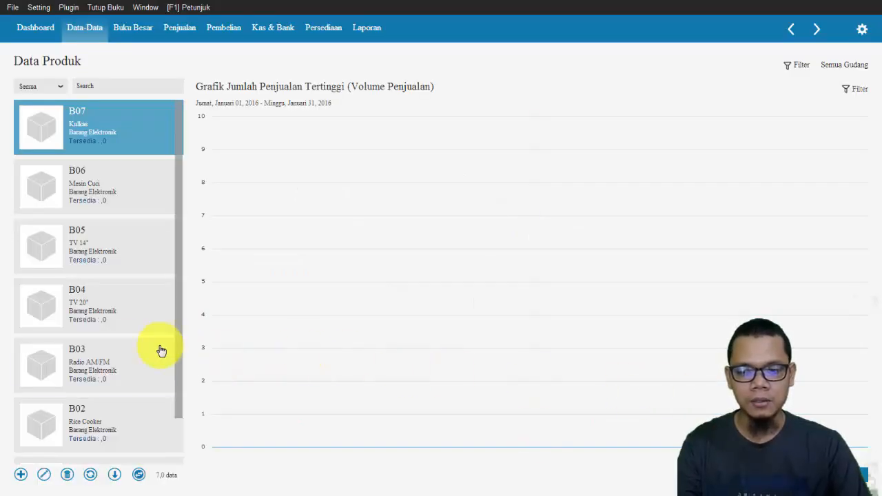
Review the recorded products in Data Produk against the Saldo Persediaan slide, and close the product list.
scroll(114, 364, down, 2)
scroll(116, 401, up, 1)
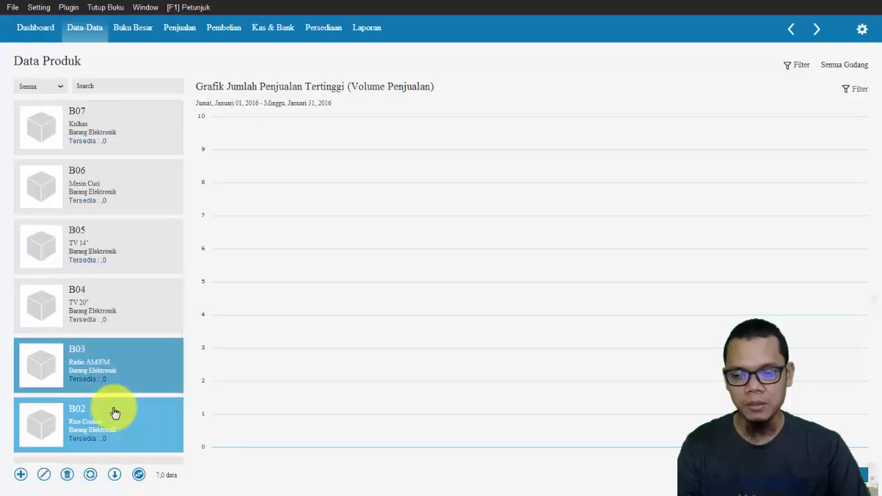
scroll(115, 410, down, 1)
scroll(99, 221, up, 1)
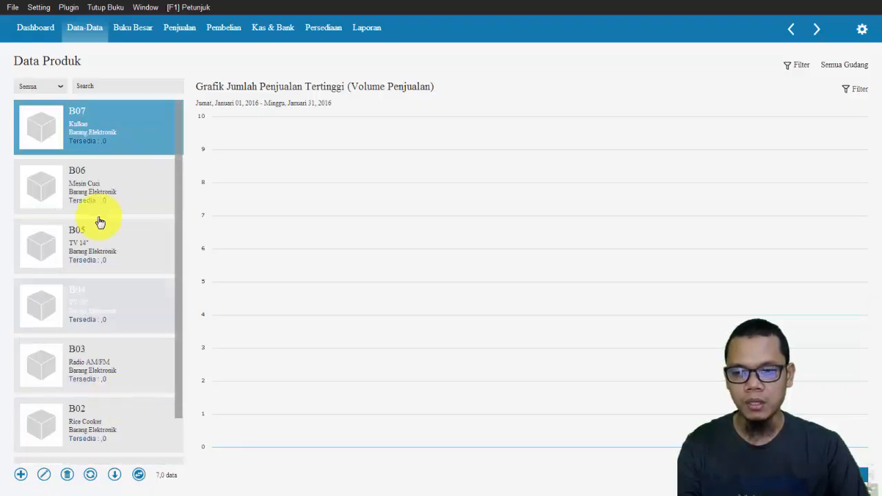
key(alt+Tab)
key(alt+Tab)
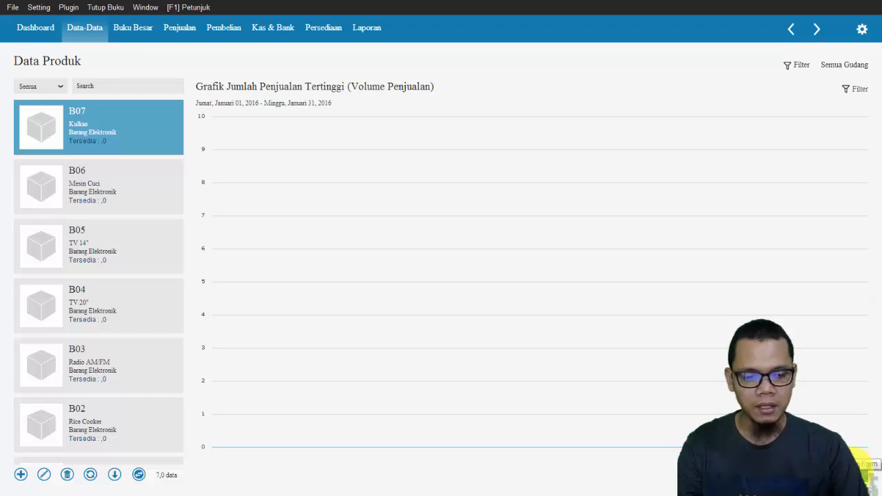
click(858, 472)
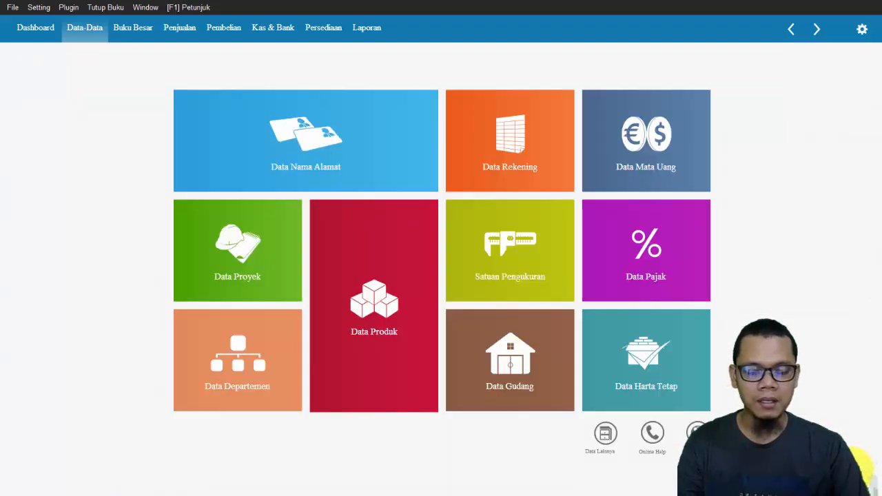
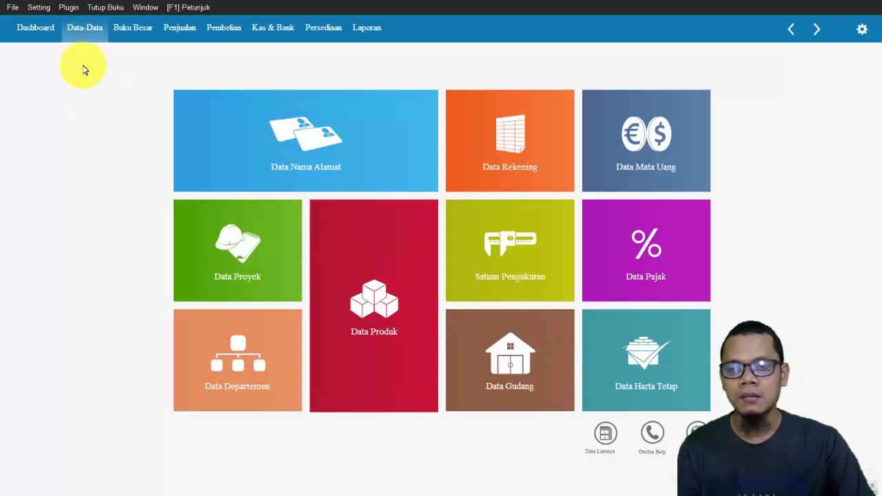
Open the inventory opening balances (Saldo Awal Persediaan) and start a new entry for product B01 Kipas Angin in the Head Quarter warehouse.
click(39, 8)
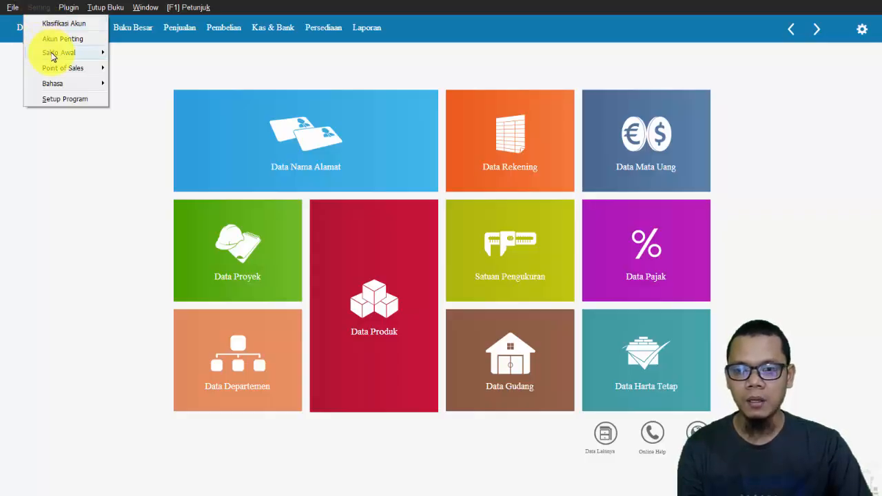
mouse_move(54, 56)
click(178, 97)
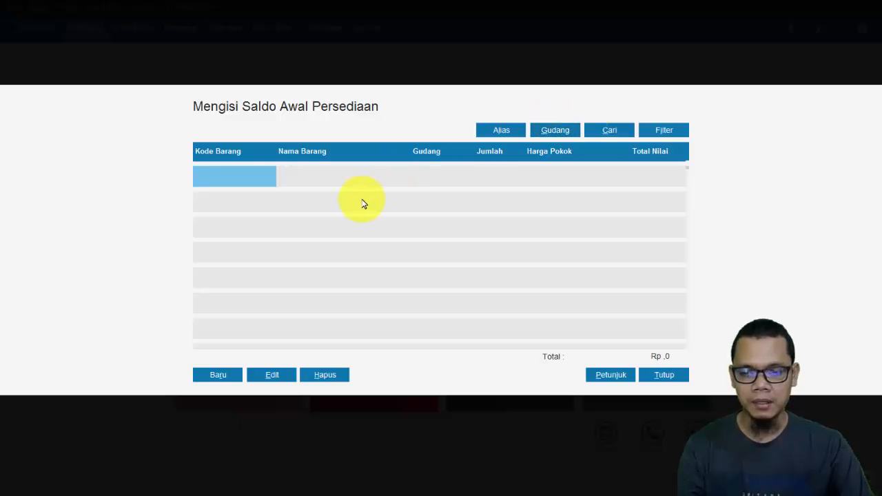
click(226, 374)
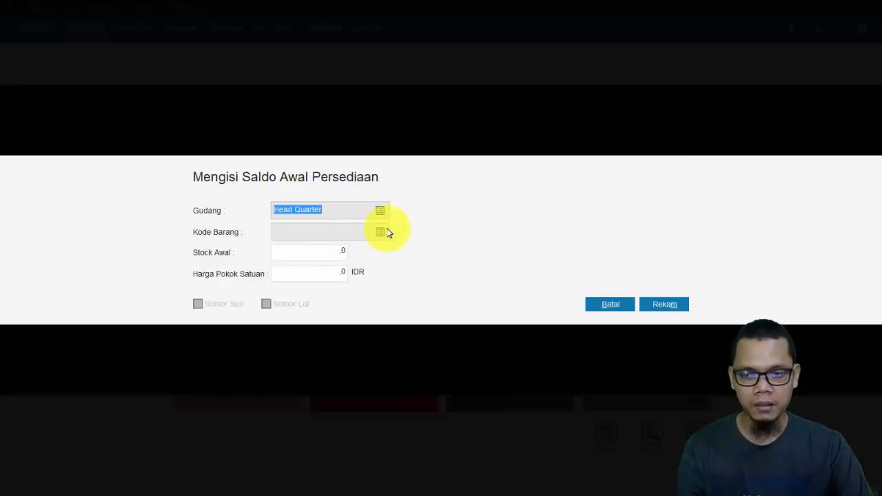
click(379, 232)
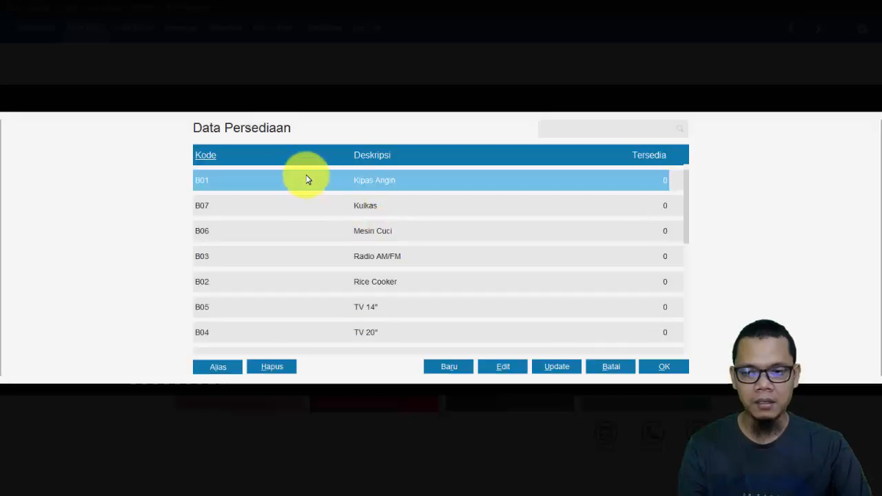
double_click(379, 183)
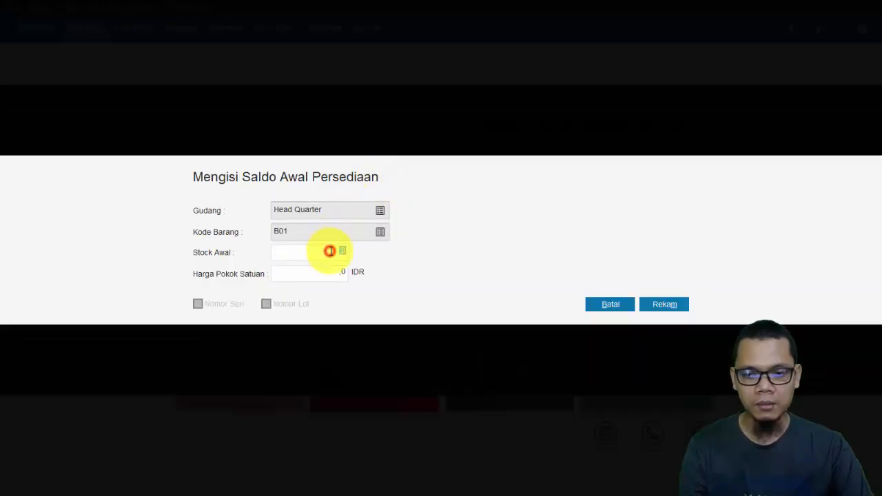
Following the Saldo Persediaan slide, set B01's Stock Awal to 5 and Harga Pokok Satuan to 75000, and record the entry.
key(alt+Tab)
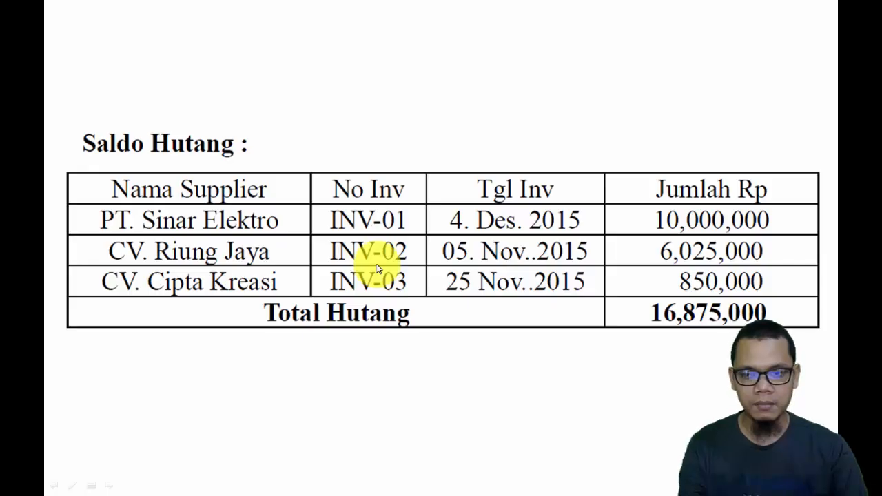
click(378, 269)
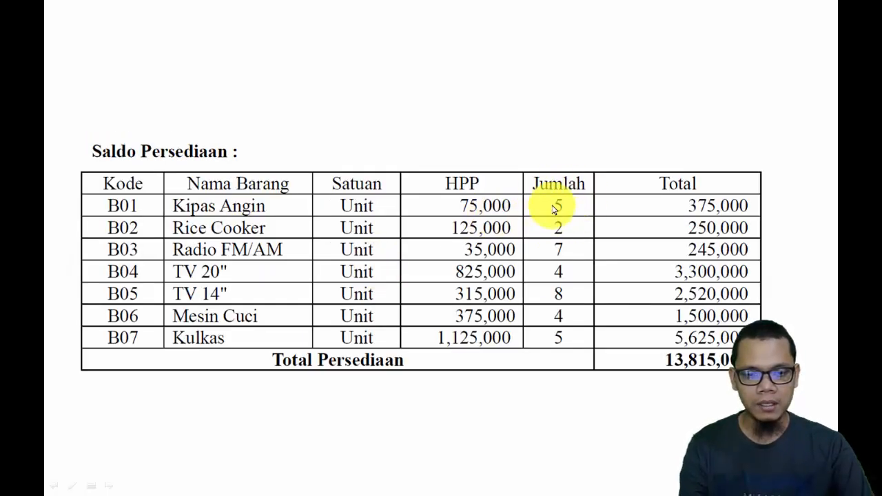
key(alt+Tab)
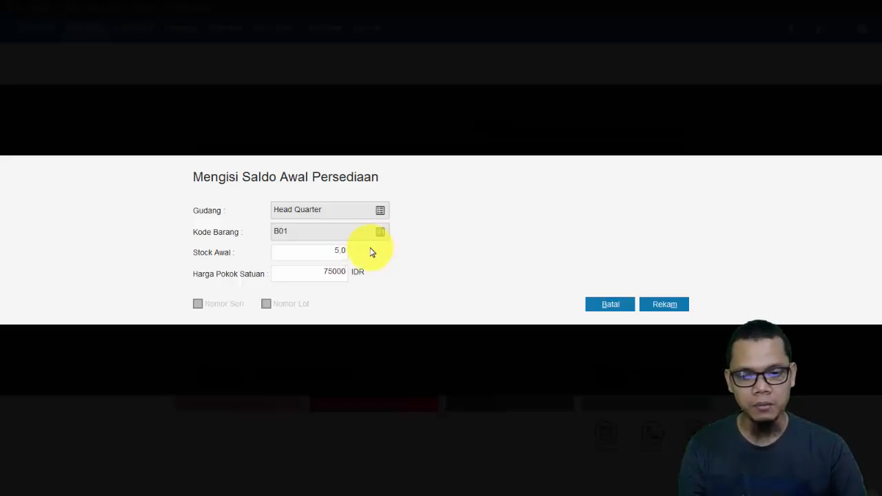
click(665, 303)
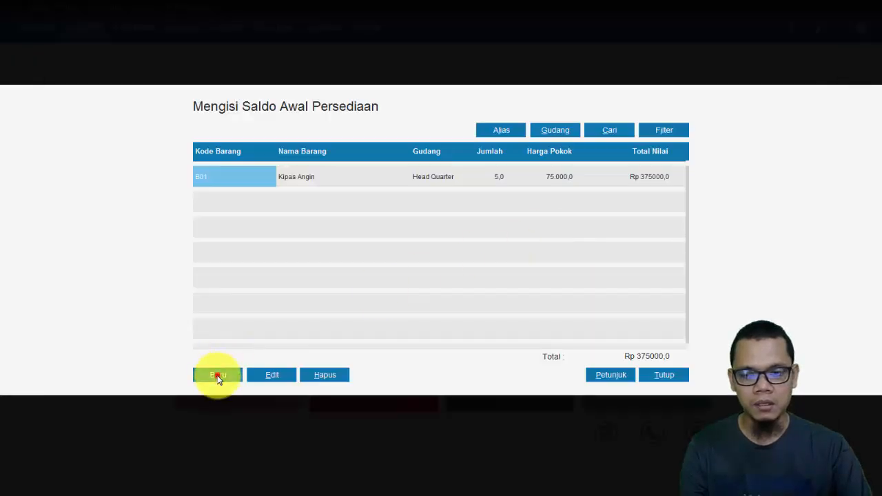
Add and record the opening balance for B02 Rice Cooker, with Stock Awal 2 and Harga Pokok Satuan 125000.
click(216, 374)
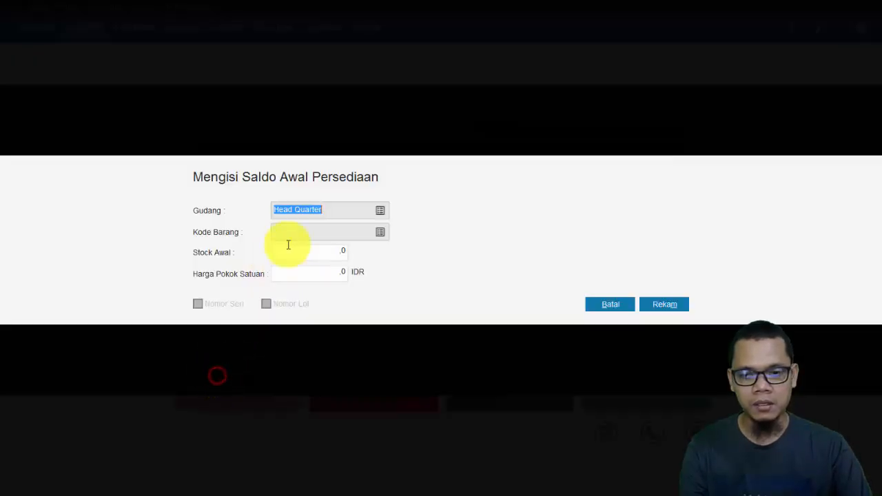
click(380, 232)
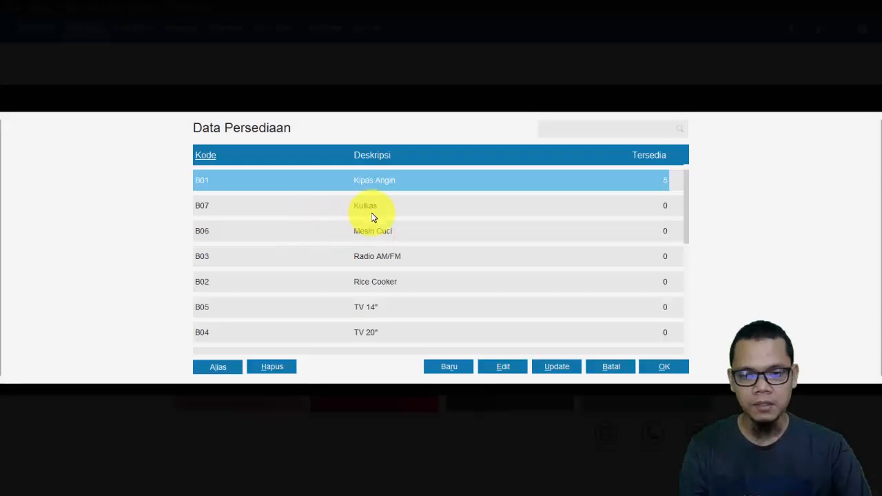
double_click(374, 281)
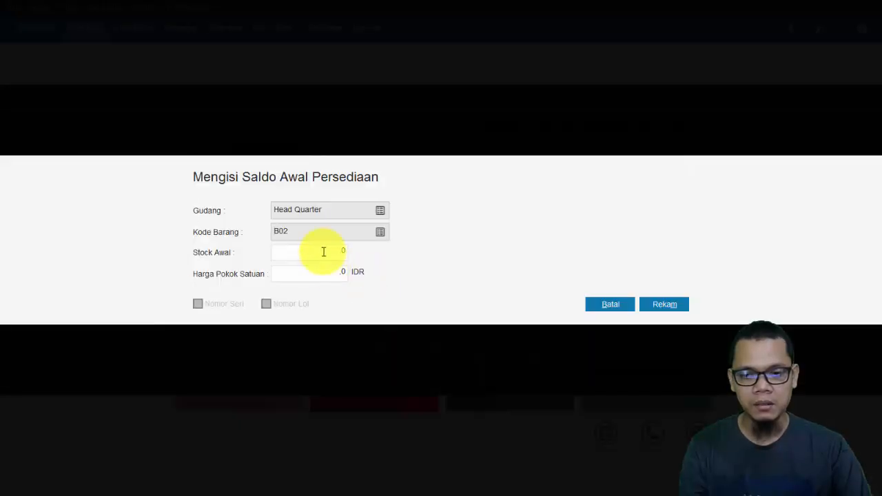
click(324, 252)
text(2)
key(alt+Tab)
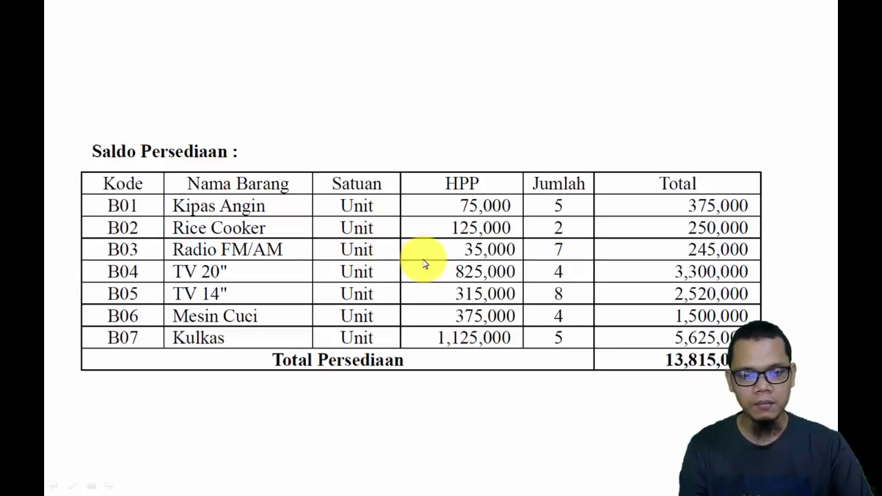
key(alt+Tab)
click(336, 271)
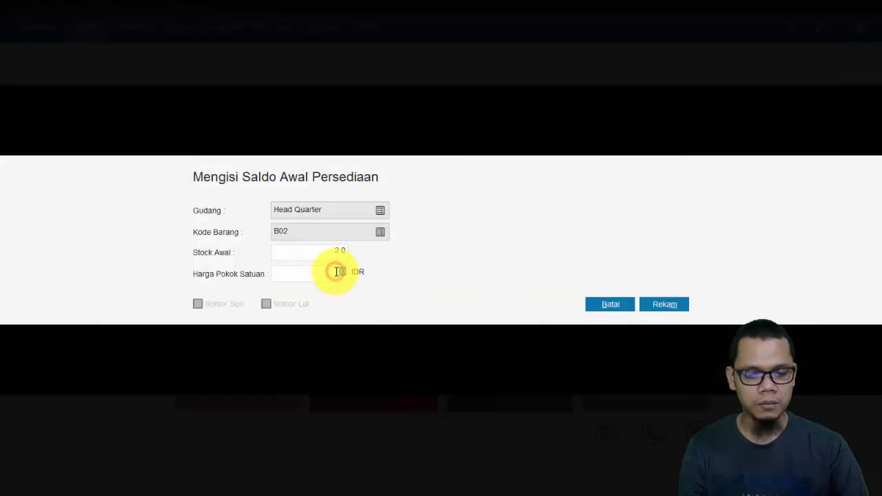
text(125000)
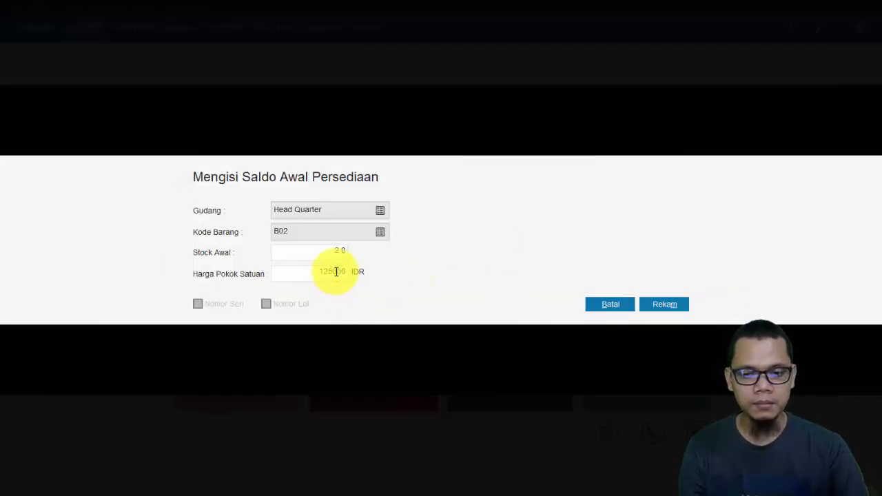
click(677, 303)
Check the next product on the Saldo Persediaan slide and start a new opening balance entry for B03 Radio AM/FM.
key(alt+Tab)
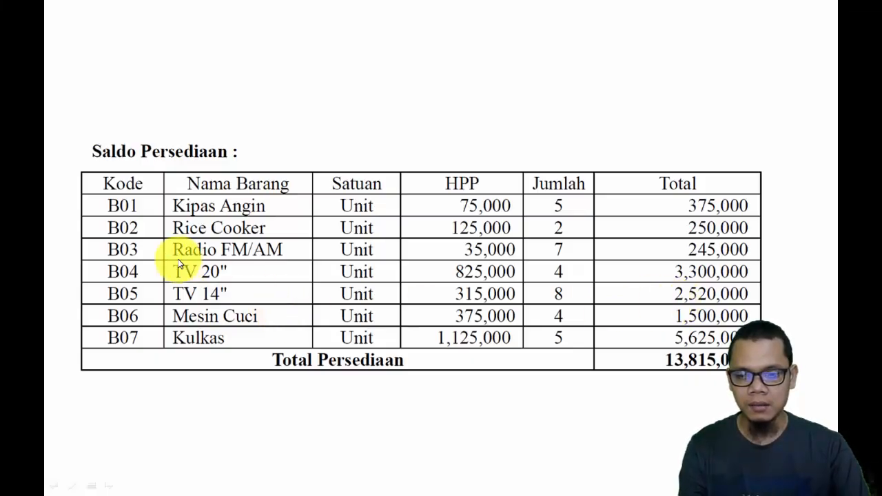
key(alt+Tab)
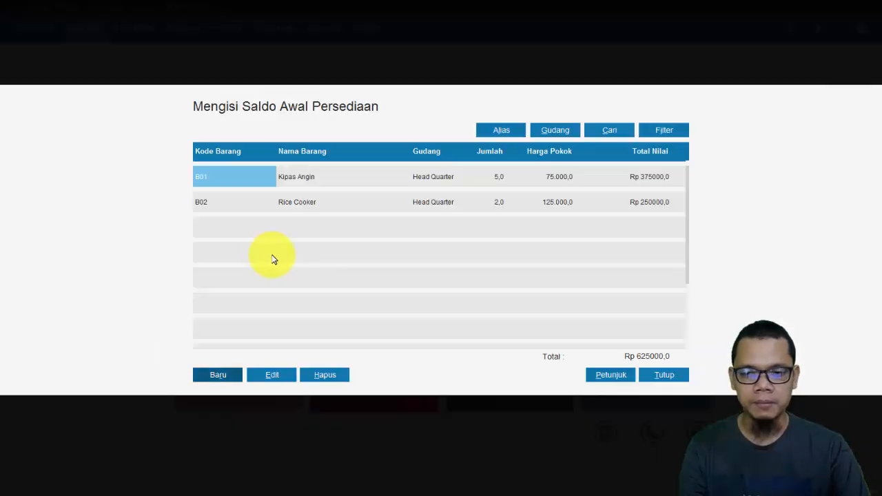
click(220, 374)
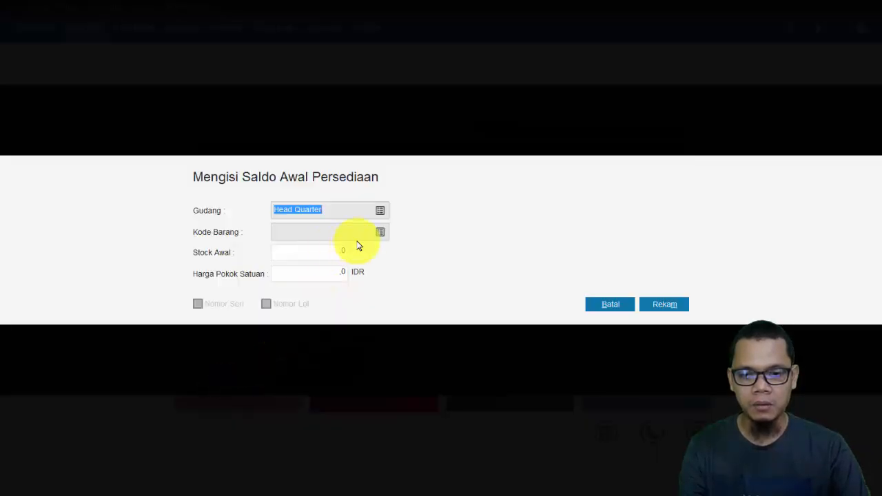
click(380, 235)
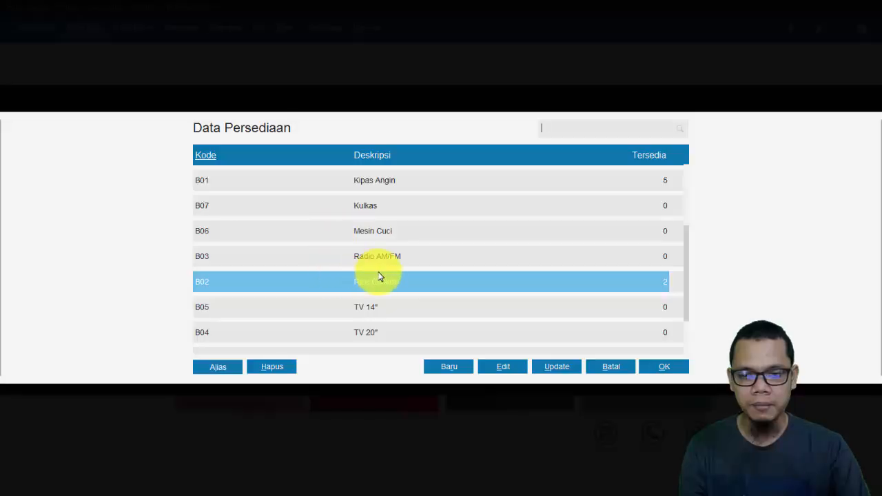
double_click(385, 257)
Following the Saldo Persediaan slide, set B03's Stock Awal to 7 and Harga Pokok Satuan to 35000, and record the entry.
key(alt+Tab)
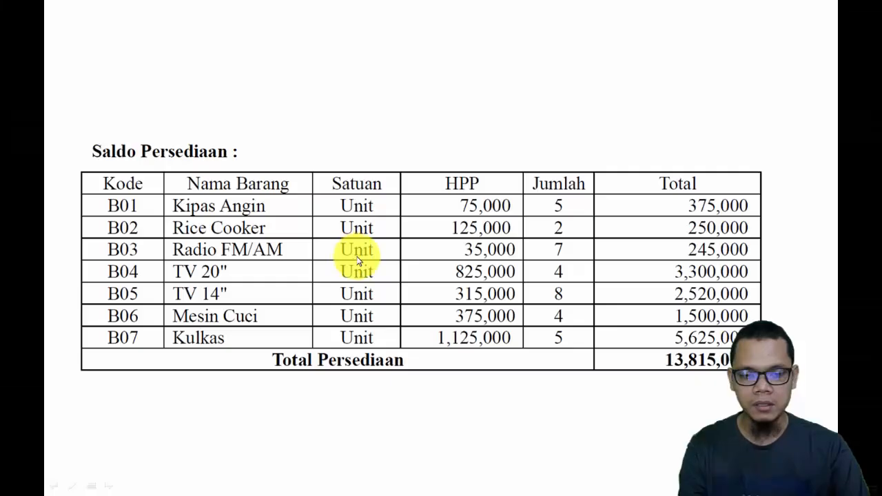
key(alt+Tab)
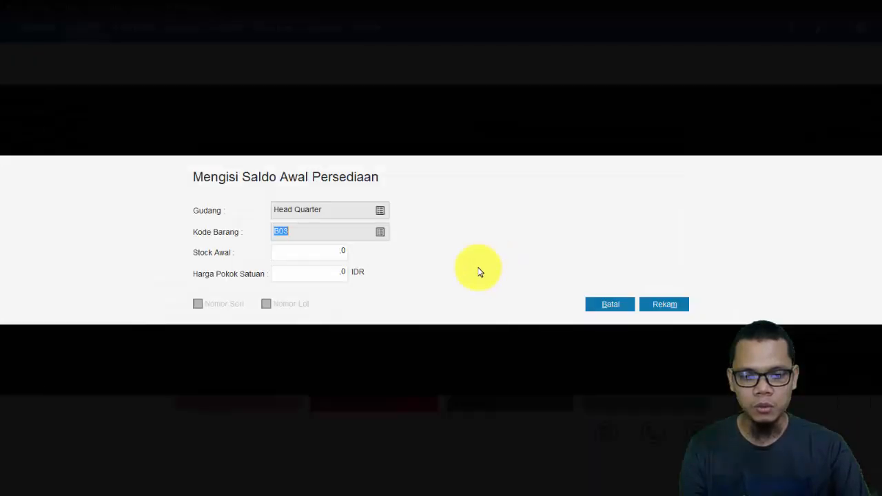
click(338, 255)
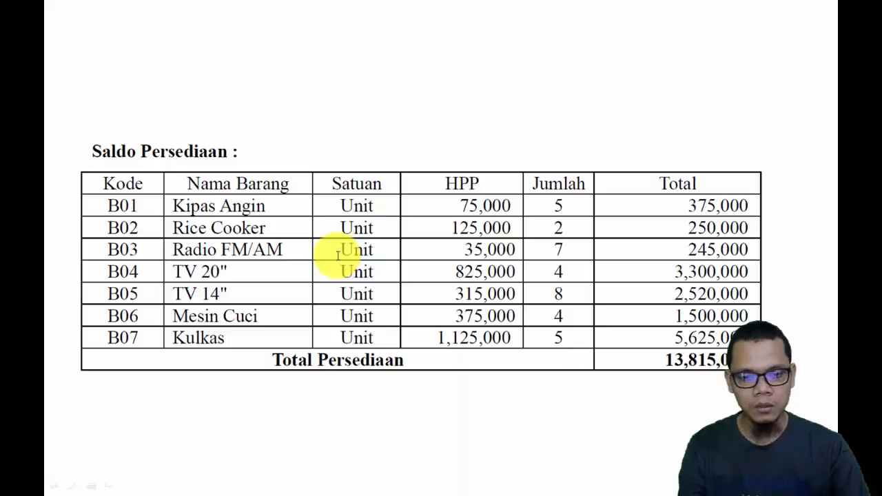
key(alt+Tab)
key(alt+Tab)
key(alt+Tab)
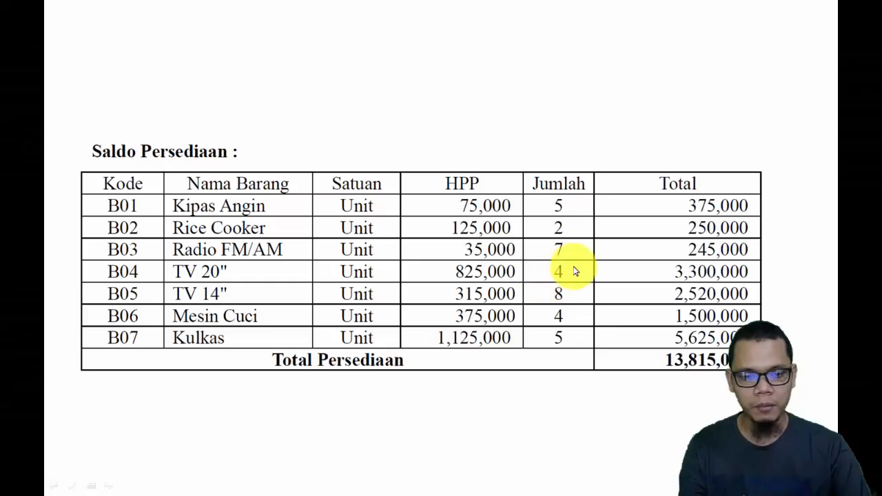
key(alt+Tab)
text(7)
click(324, 272)
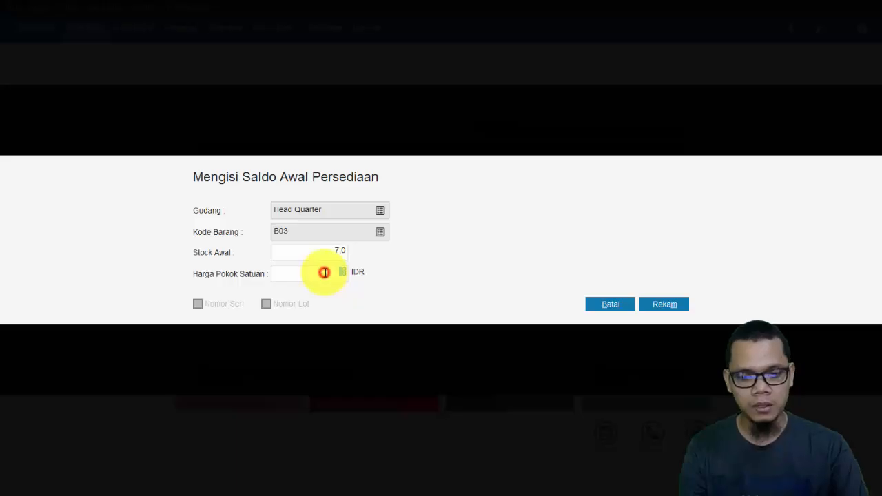
text(5000)
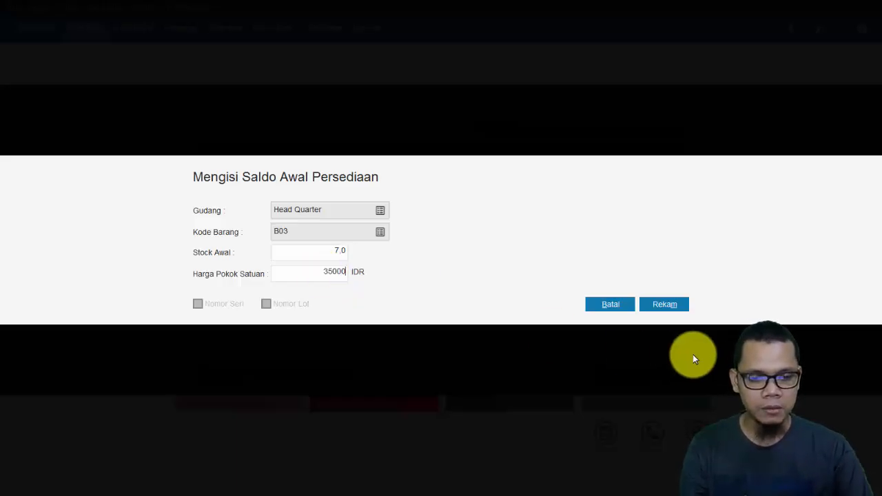
click(666, 304)
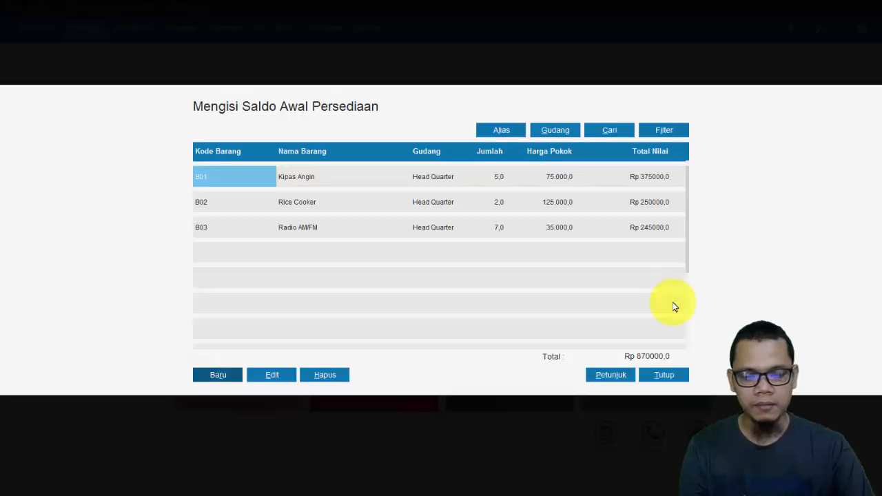
Add and record the opening balance for B04 TV 20" from the slide, with Stock Awal 4 and Harga Pokok Satuan 825000.
key(alt+Tab)
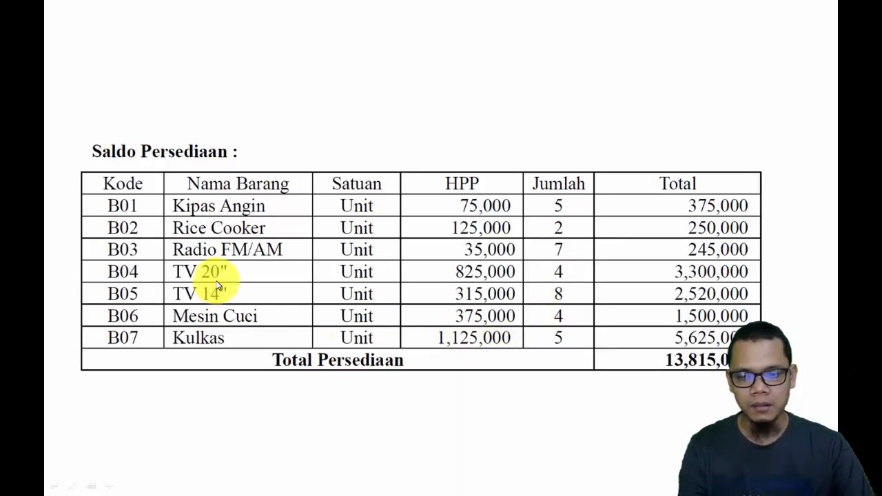
key(alt+Tab)
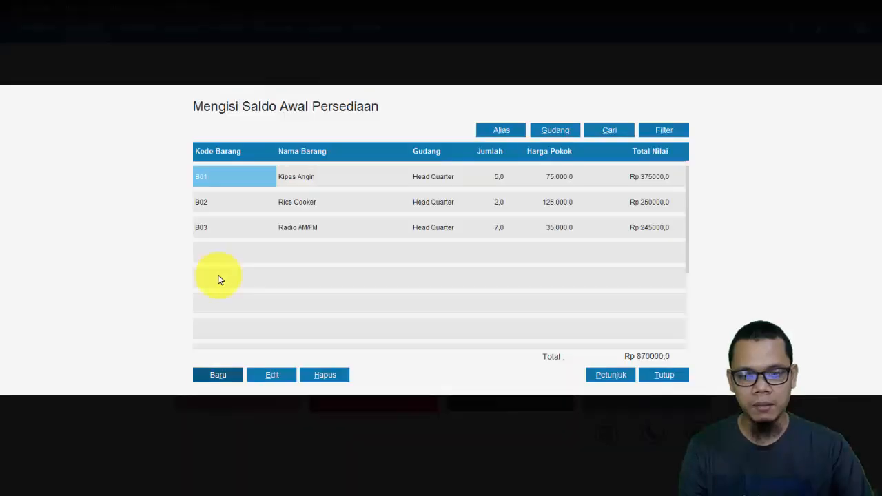
click(221, 376)
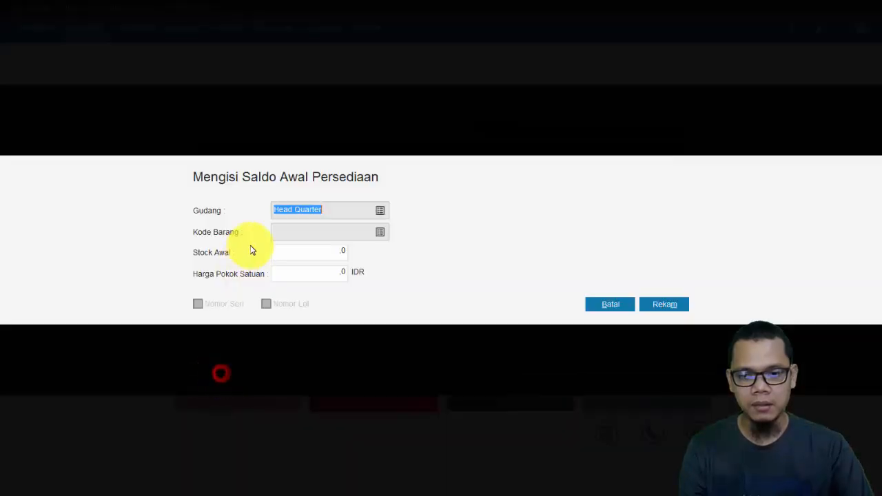
click(380, 232)
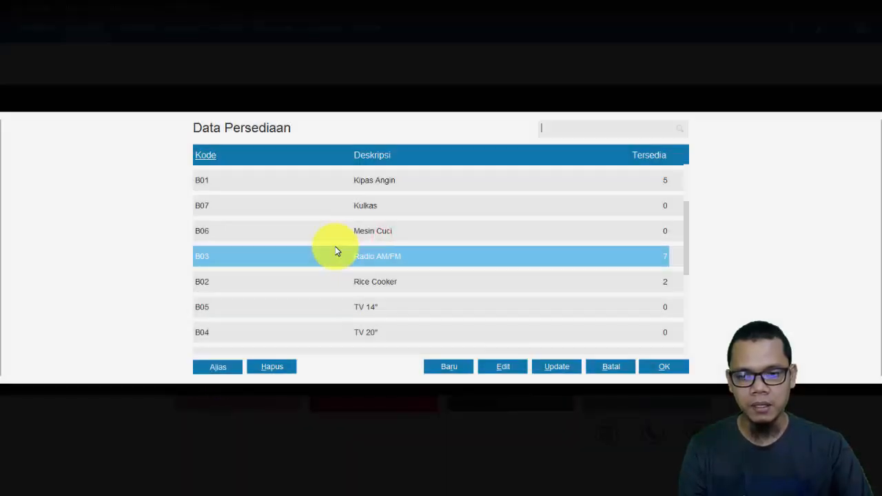
double_click(315, 330)
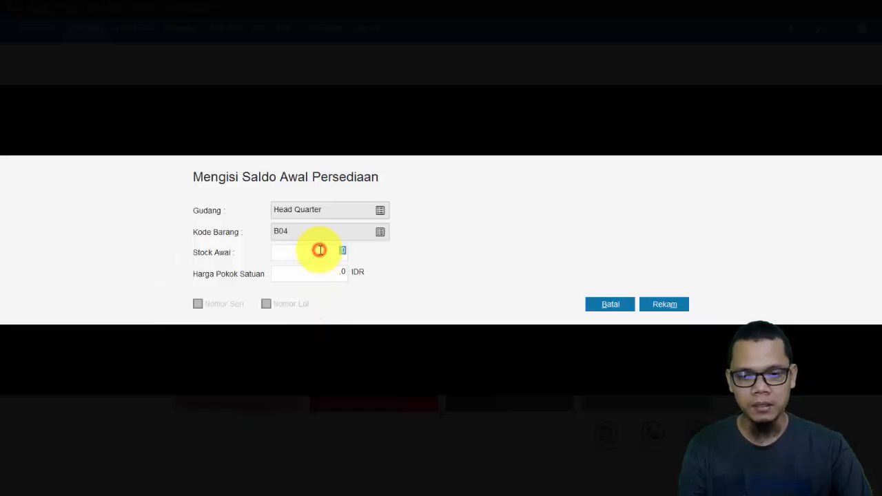
text(4)
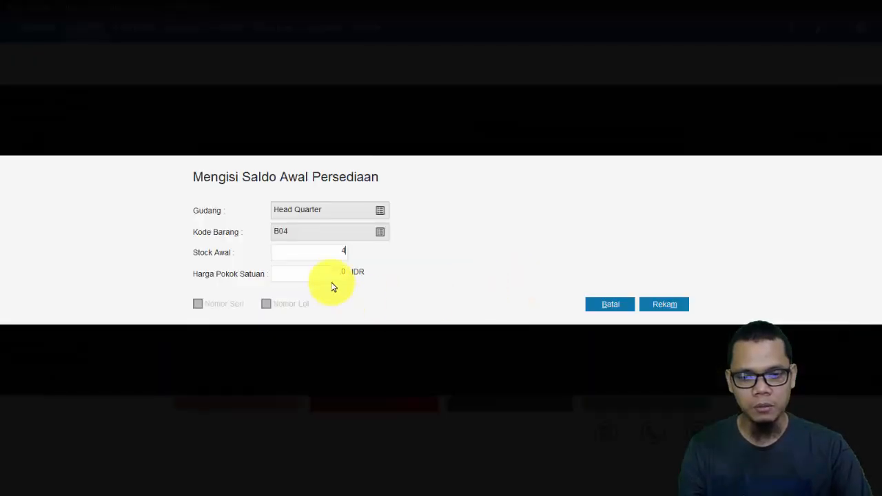
click(328, 273)
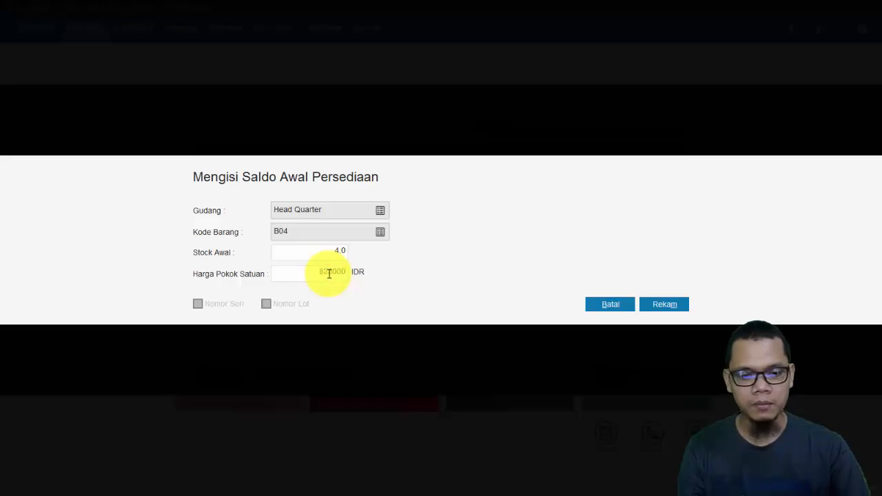
click(666, 304)
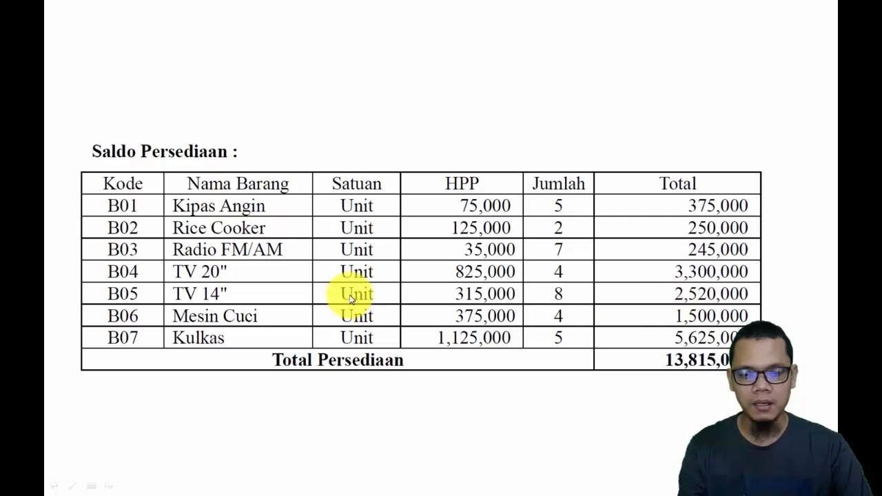
Add and record the opening balance for B05 TV 14" from the slide, with Stock Awal 8 and Harga Pokok Satuan 315000.
key(alt+Tab)
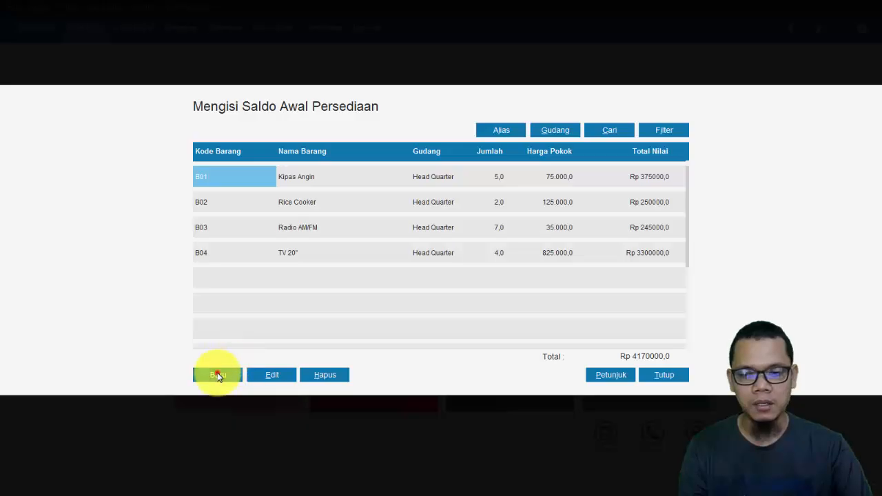
click(217, 372)
click(380, 235)
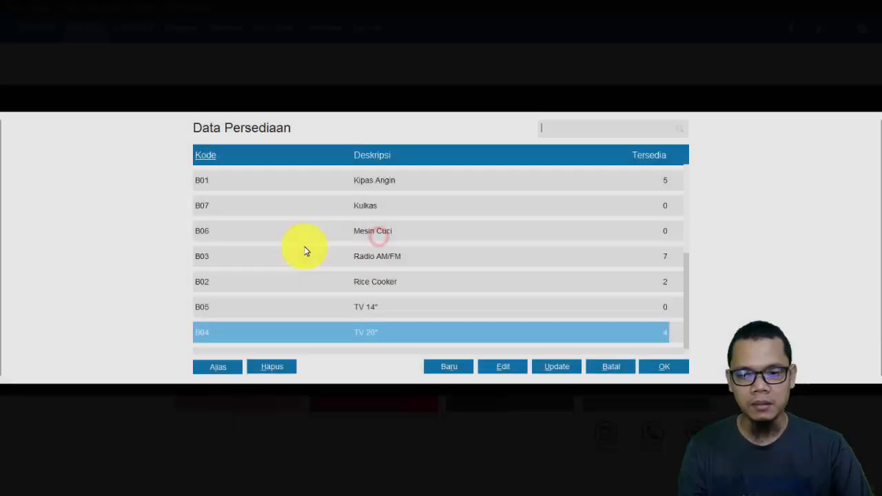
double_click(266, 309)
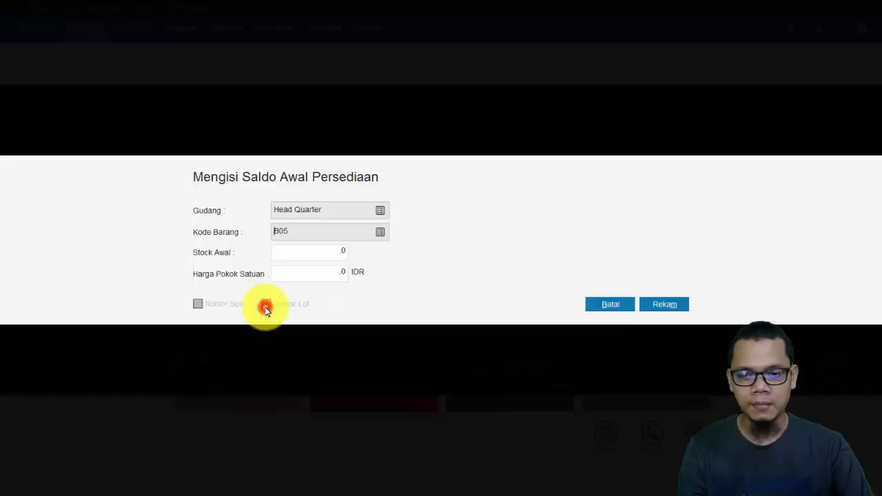
click(331, 254)
text(8)
key(alt+Tab)
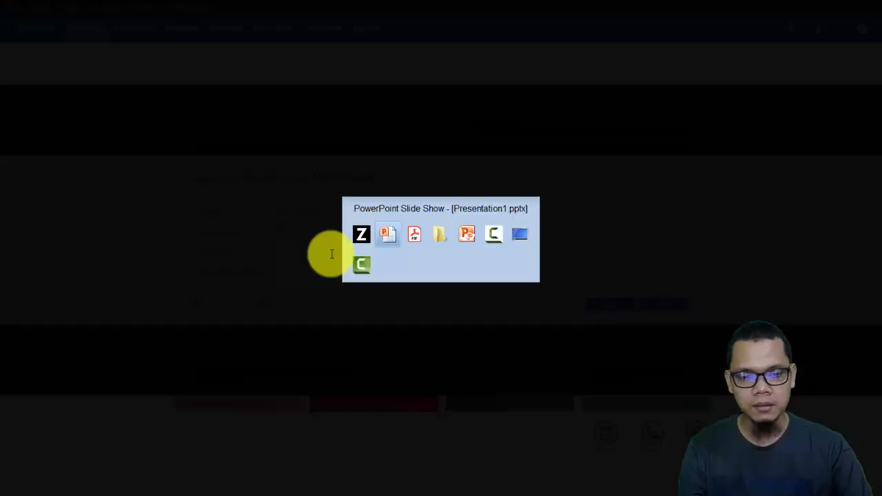
key(alt+Tab)
click(340, 276)
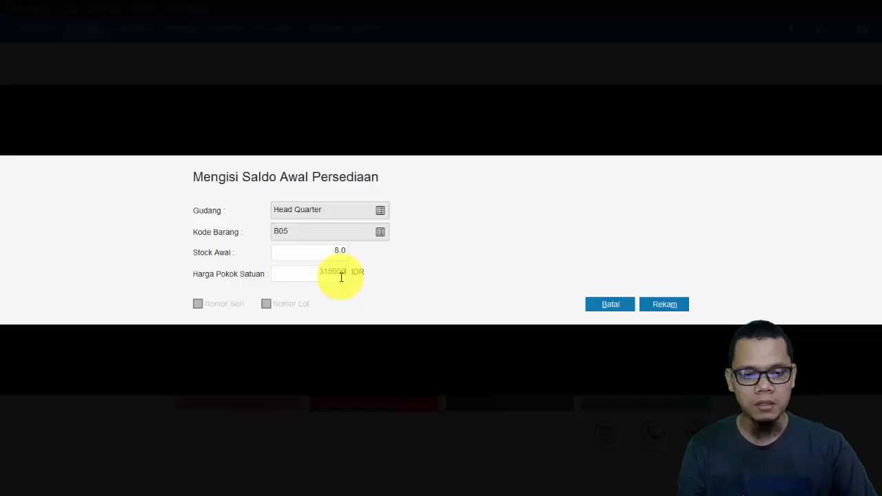
text(315000)
click(664, 304)
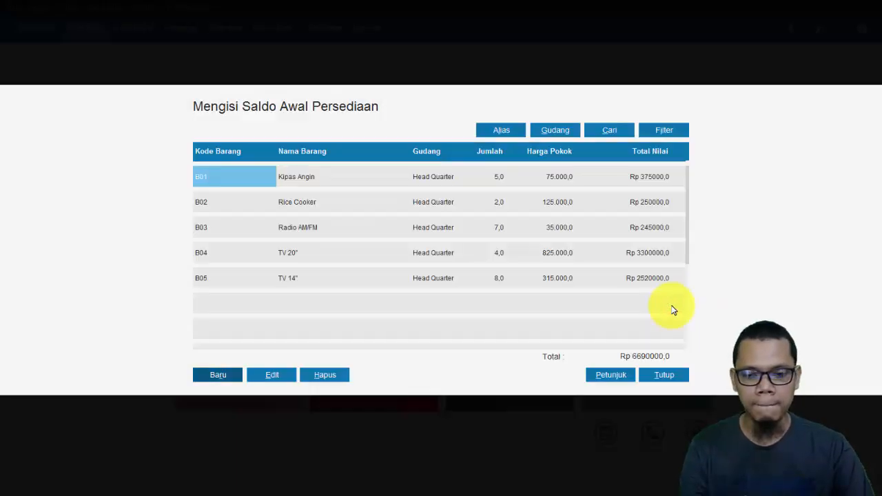
Add and record the opening balance for B06 Mesin Cuci from the slide, with Stock Awal 4 and Harga Pokok Satuan 375000.
key(alt+Tab)
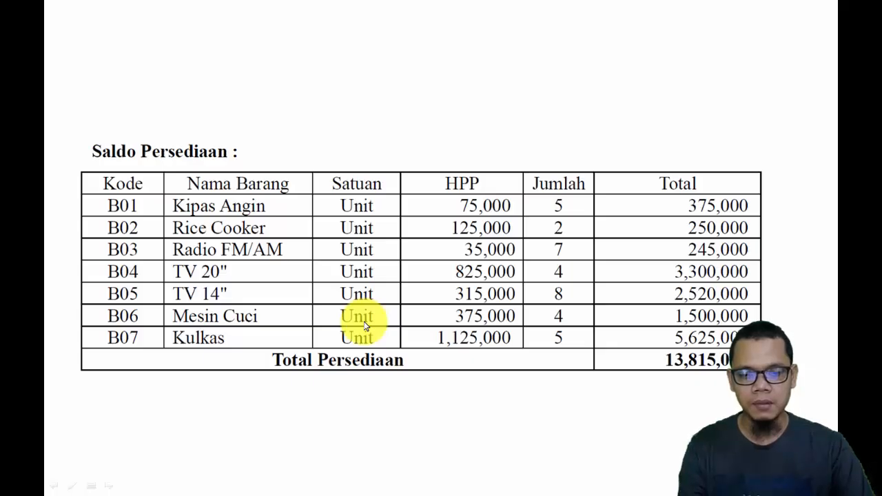
key(alt+Tab)
click(221, 378)
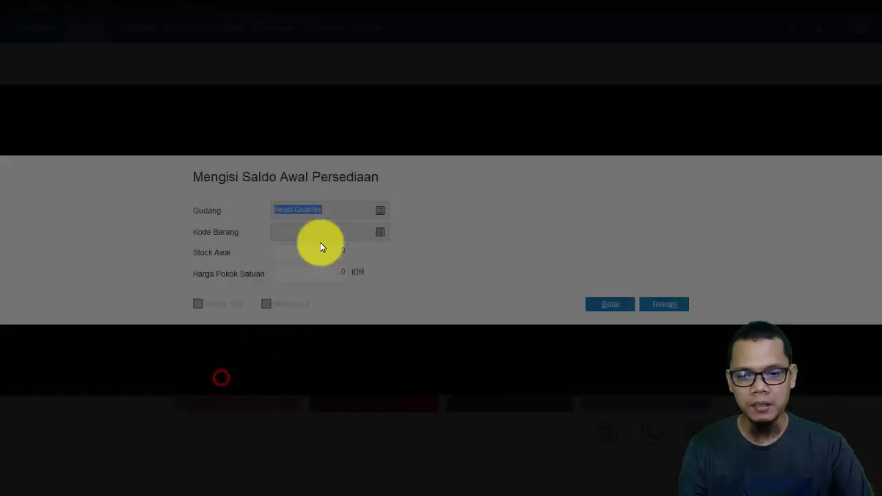
click(381, 232)
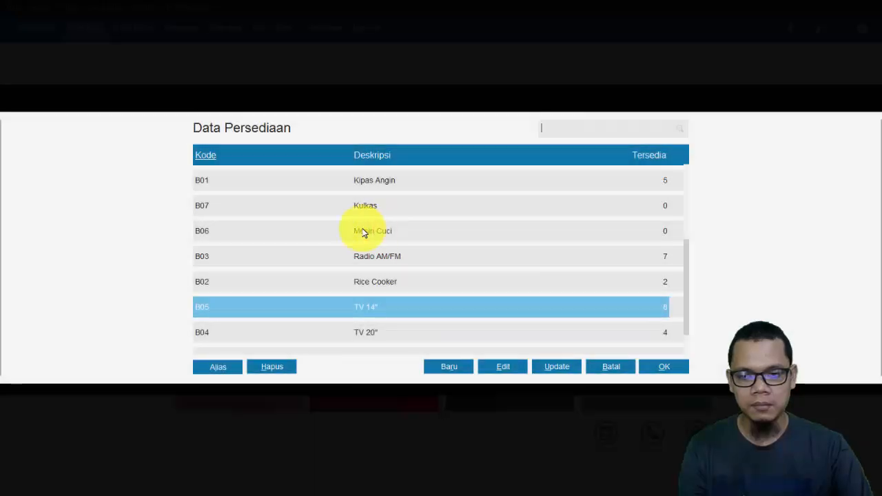
double_click(310, 232)
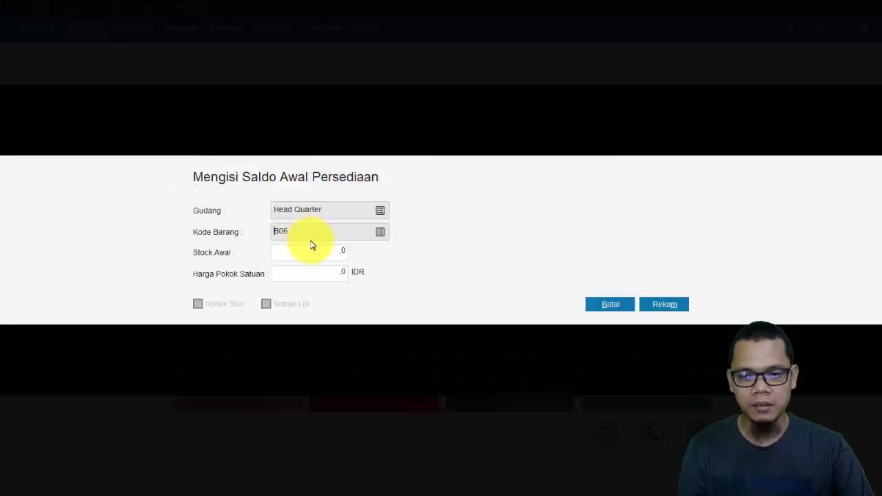
click(316, 255)
key(alt+Tab)
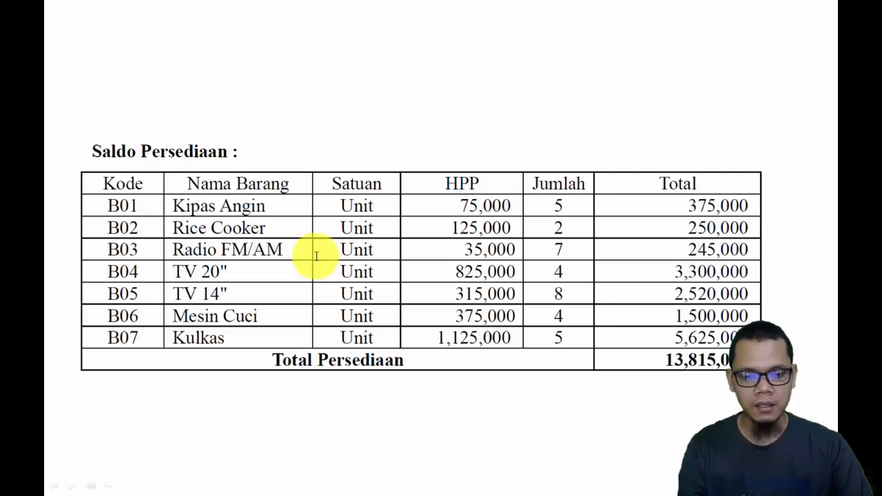
key(alt+Tab)
text(4)
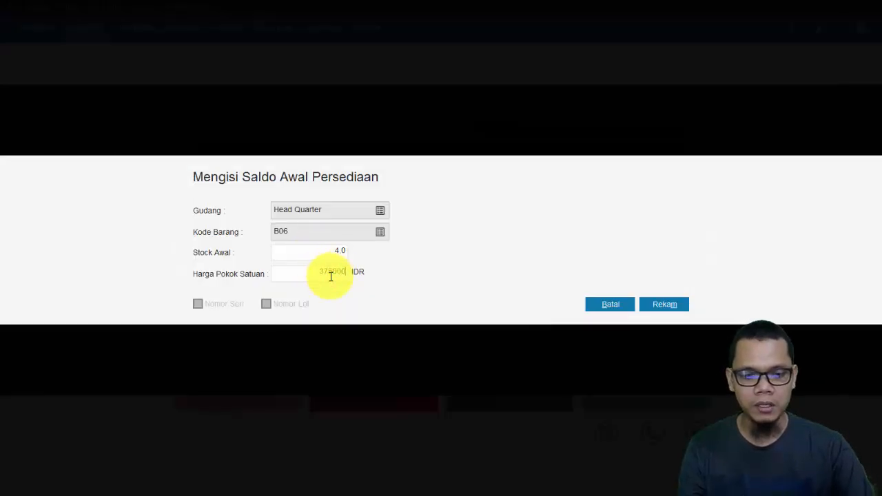
click(331, 276)
text(375000)
click(665, 304)
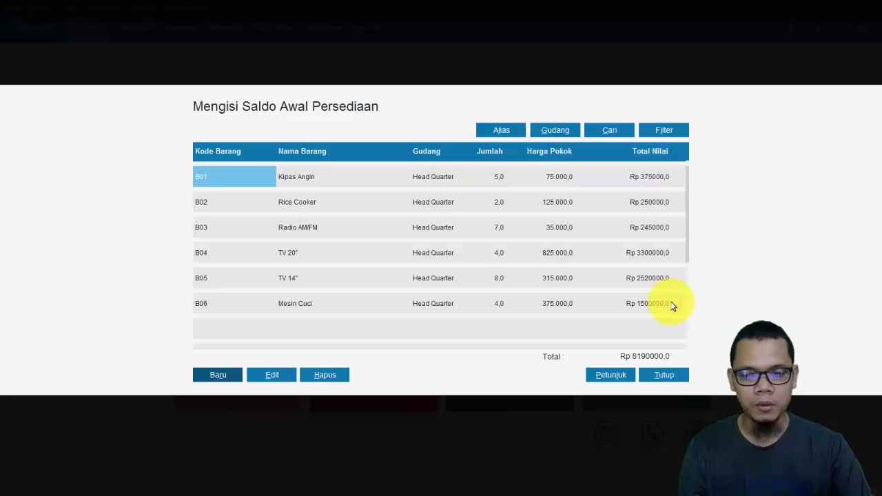
Add and record the opening balance for B07 Kulkas from the slide, with Stock Awal 5 and Harga Pokok Satuan 1125000.
key(alt+Tab)
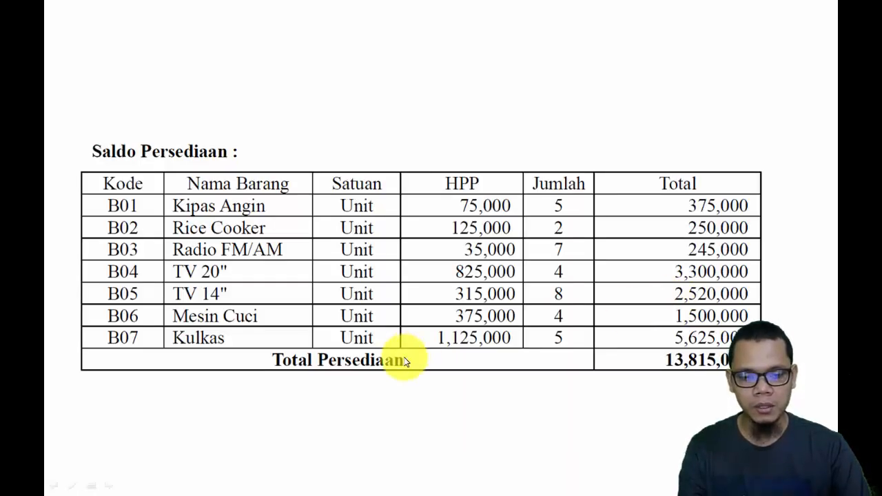
key(alt+Tab)
click(229, 375)
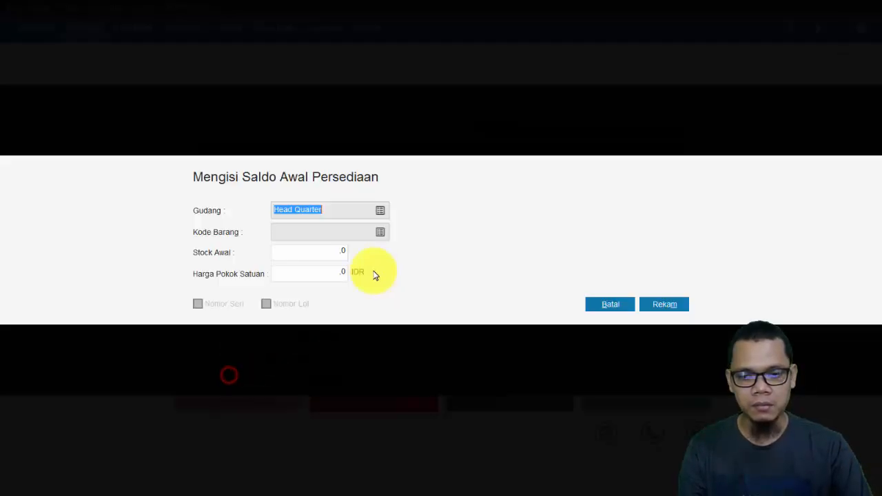
click(327, 236)
click(383, 230)
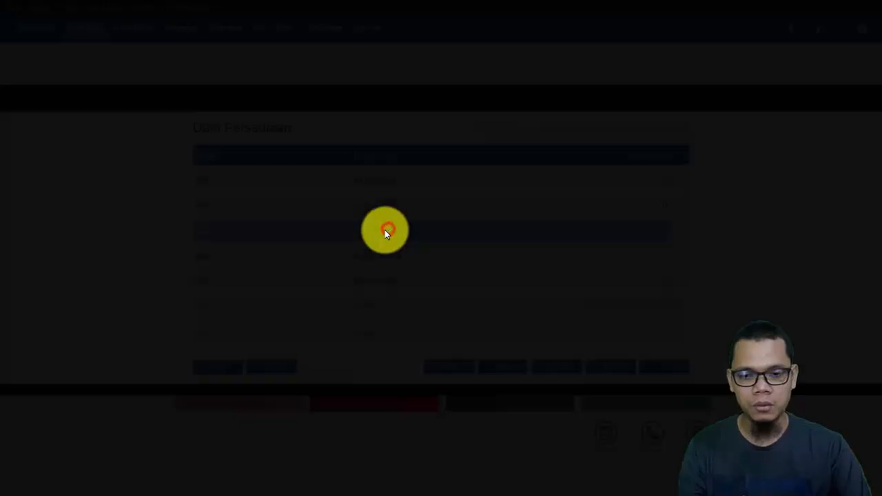
click(342, 214)
double_click(343, 217)
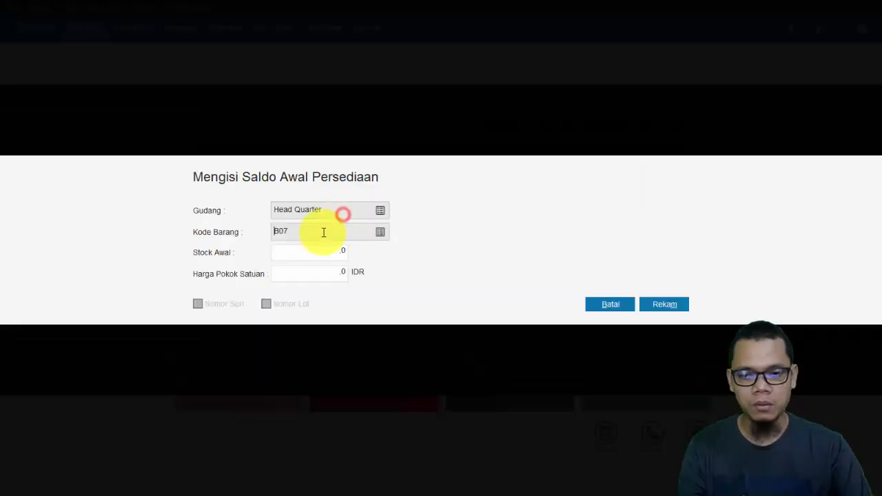
click(321, 252)
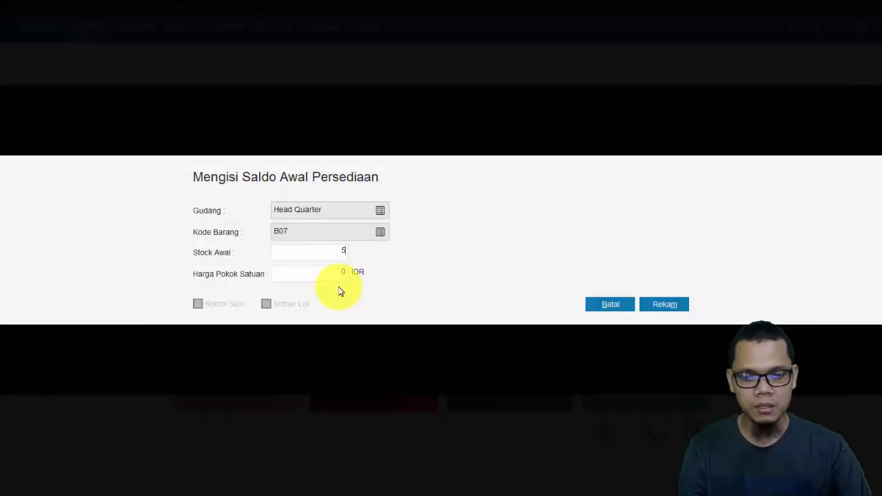
click(329, 273)
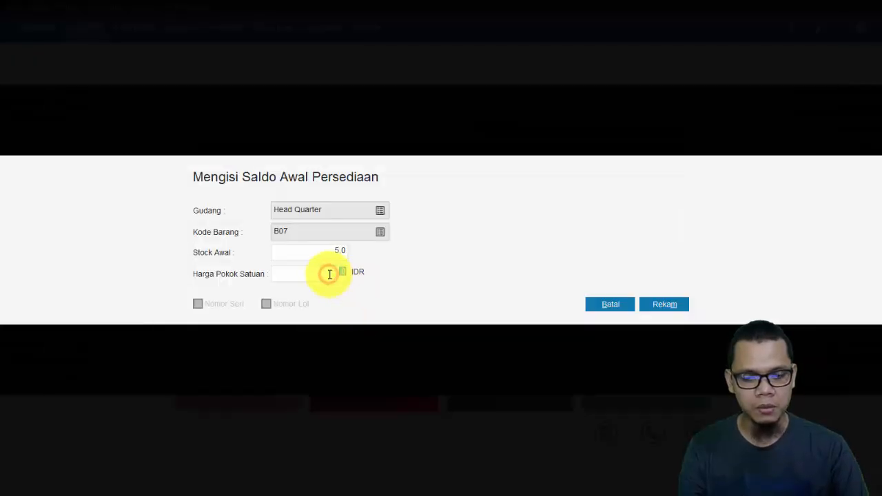
text(125000)
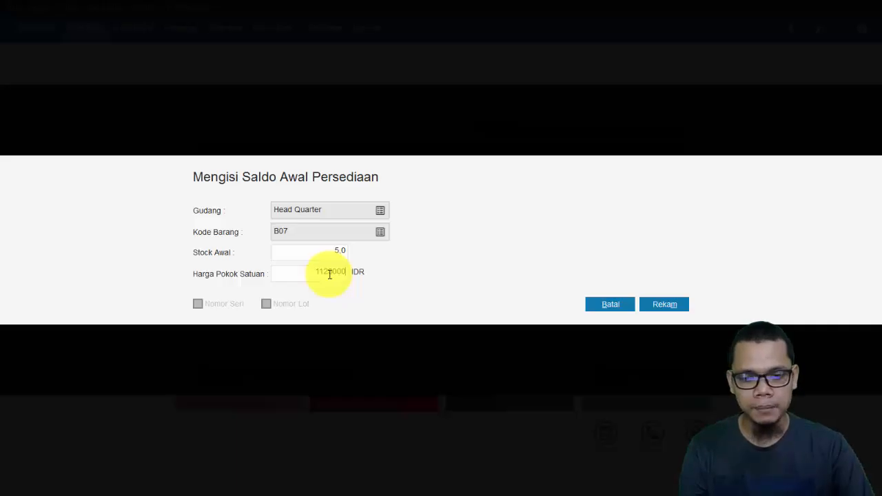
click(659, 304)
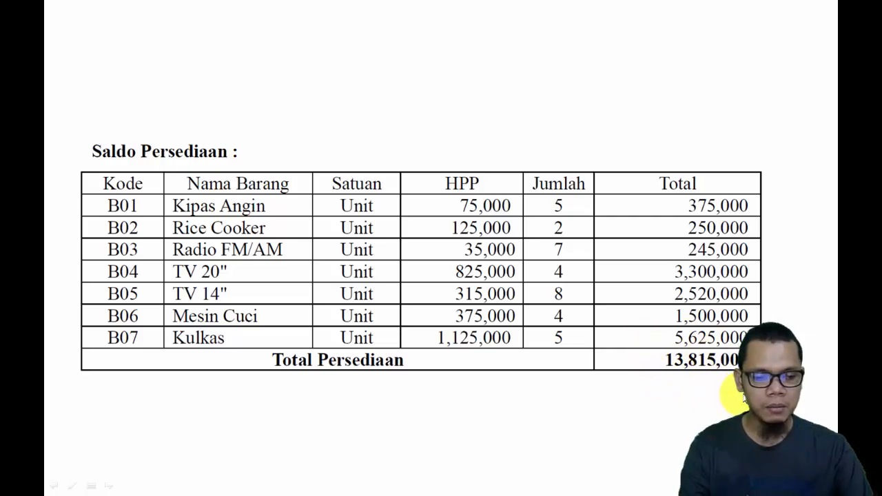
Check the opening stock total against the slide, then close the list and the Hitung Ulang Saldo Akhir Persediaan check.
key(alt+Tab)
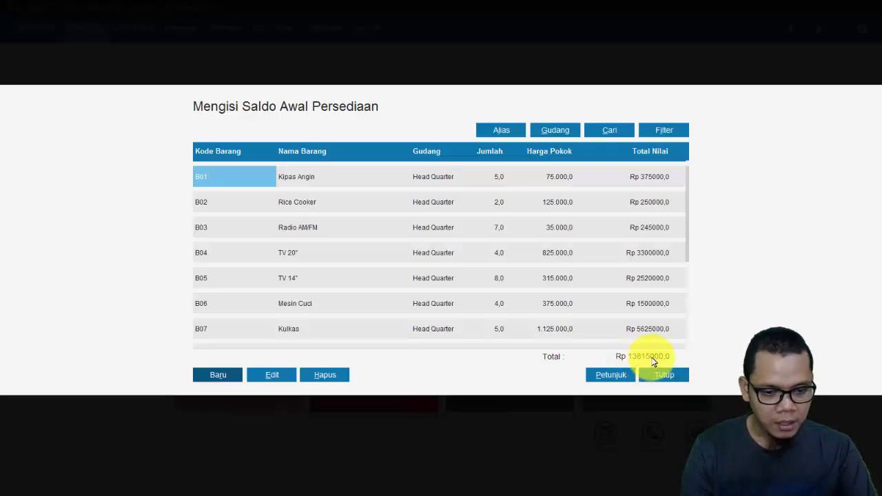
click(647, 305)
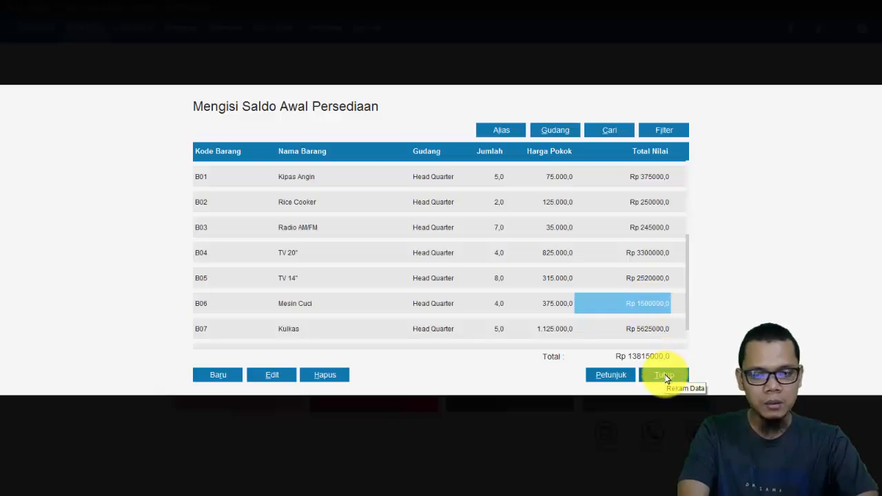
click(664, 375)
click(611, 315)
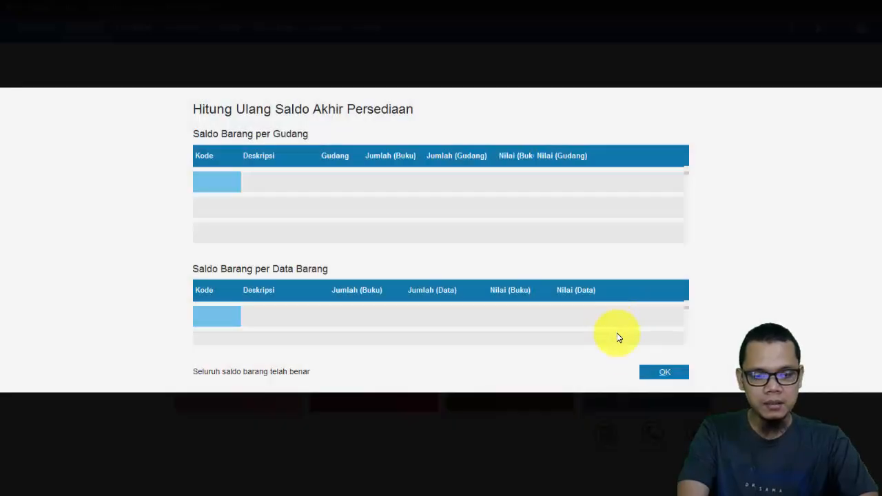
click(663, 370)
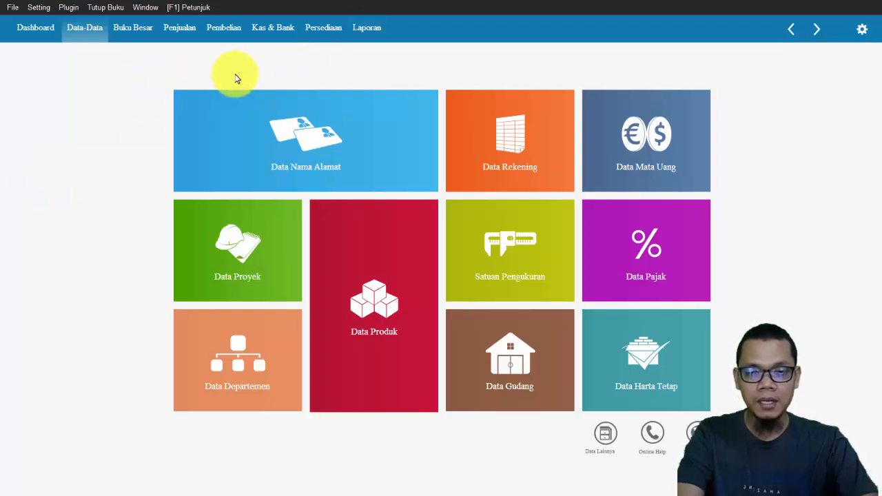
Generate the Daftar Barang - Umum inventory report for all products, item groups and departments with status Aktif.
click(368, 29)
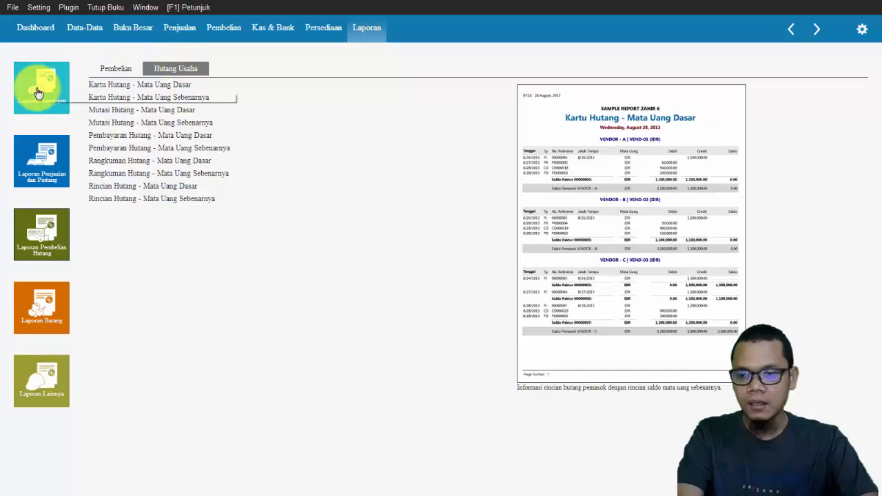
click(56, 306)
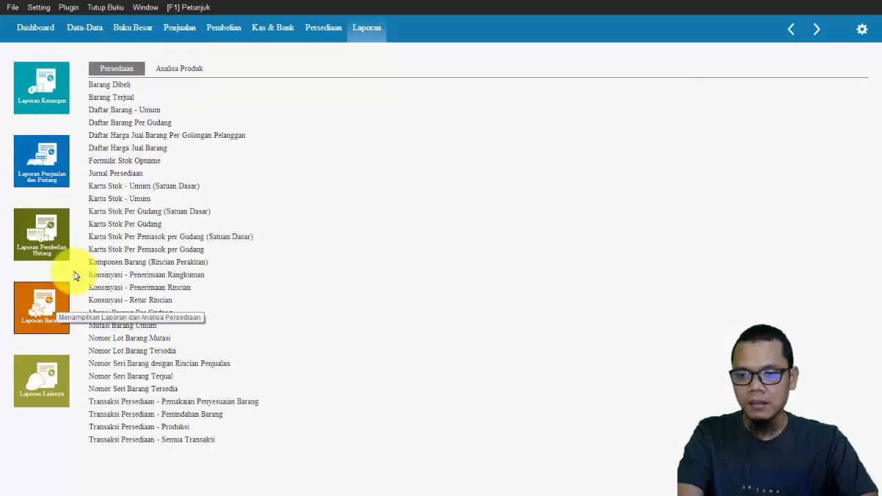
click(119, 115)
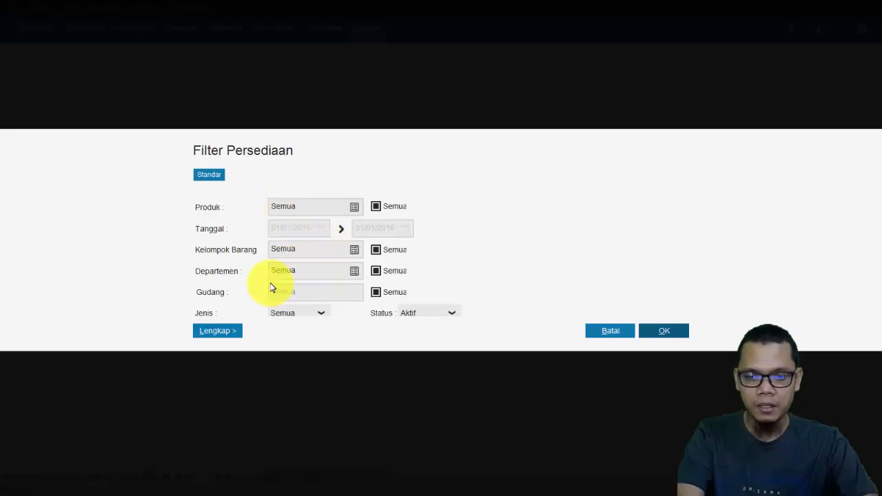
click(670, 334)
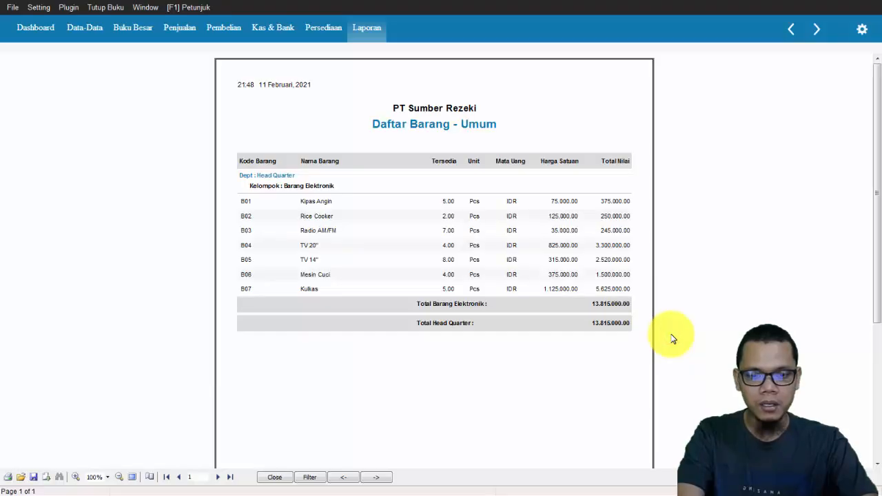
Compare the Daftar Barang - Umum report with the Saldo Persediaan slide, then close the report and return to the Data-Data page.
key(alt+Tab)
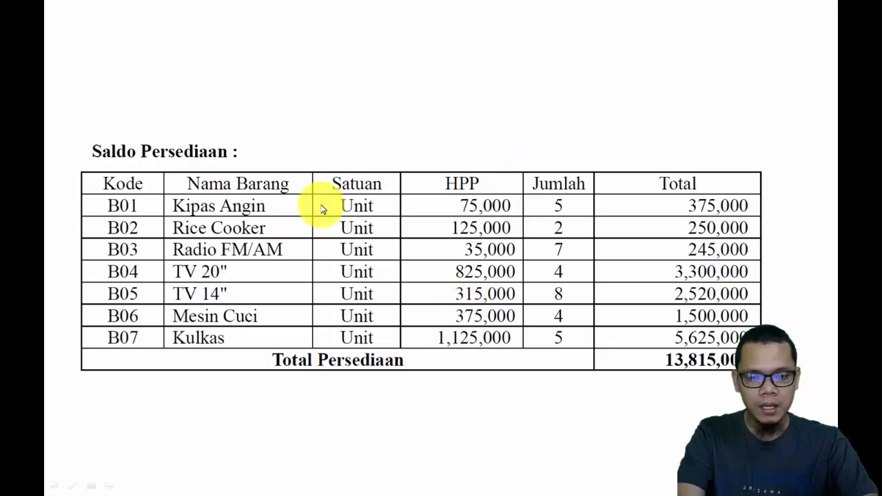
key(alt+Tab)
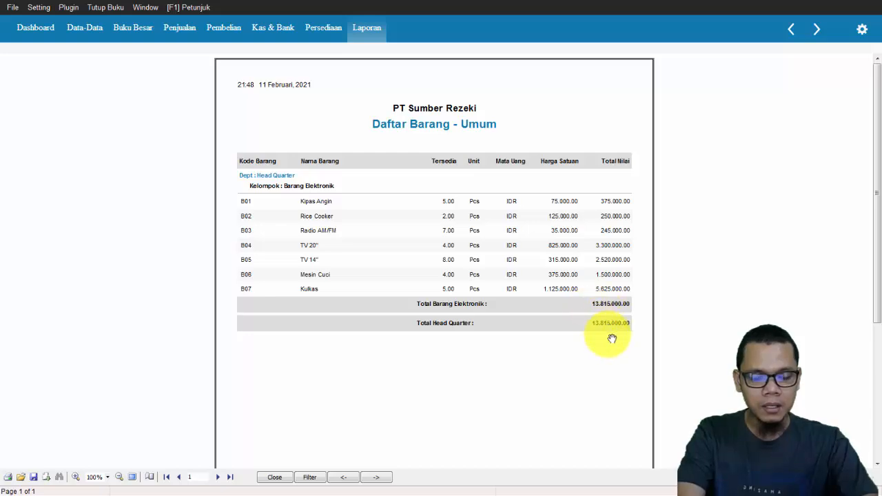
key(alt+Tab)
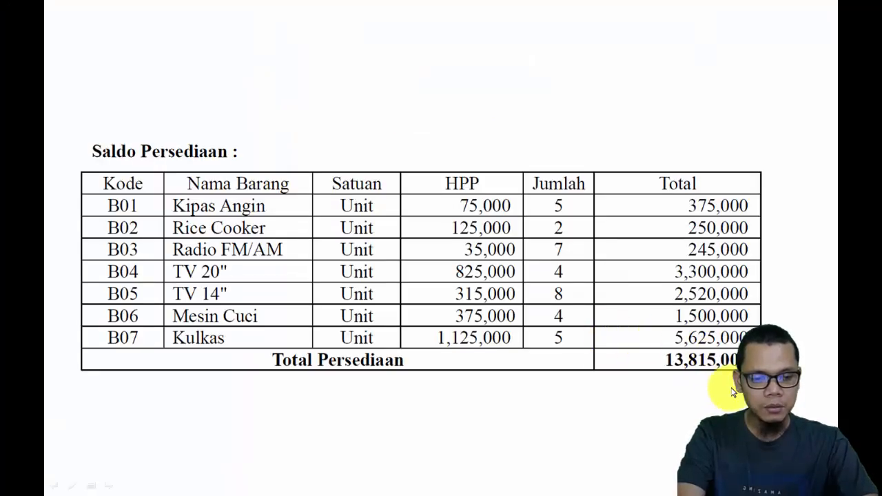
key(alt+Tab)
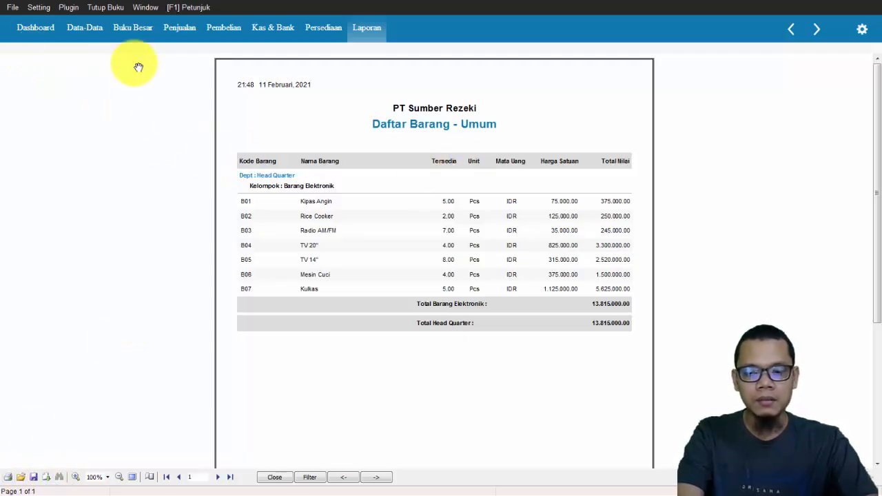
click(274, 477)
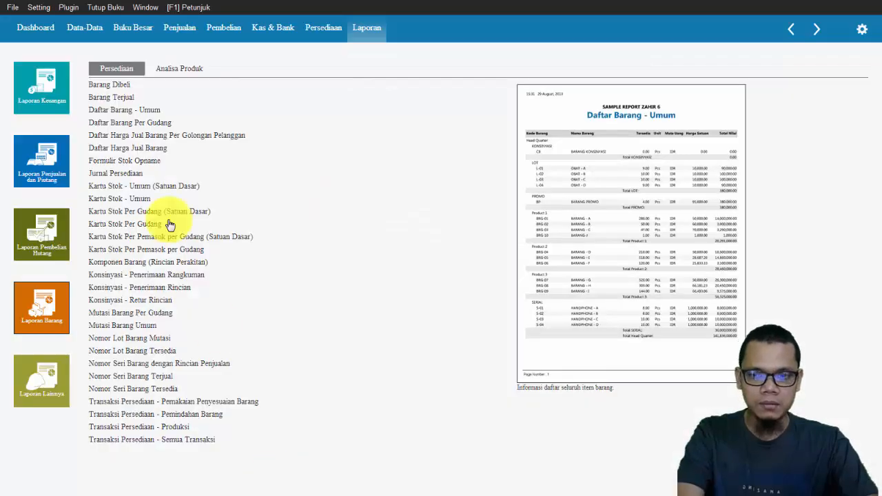
click(37, 27)
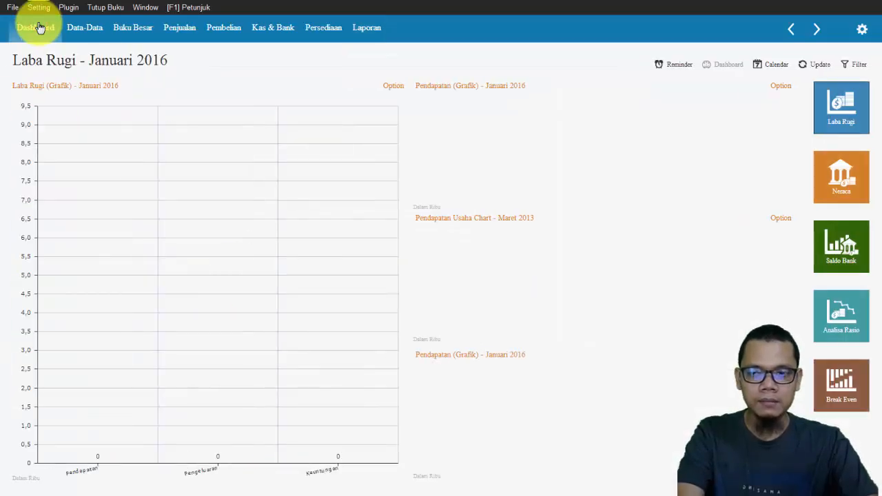
click(71, 28)
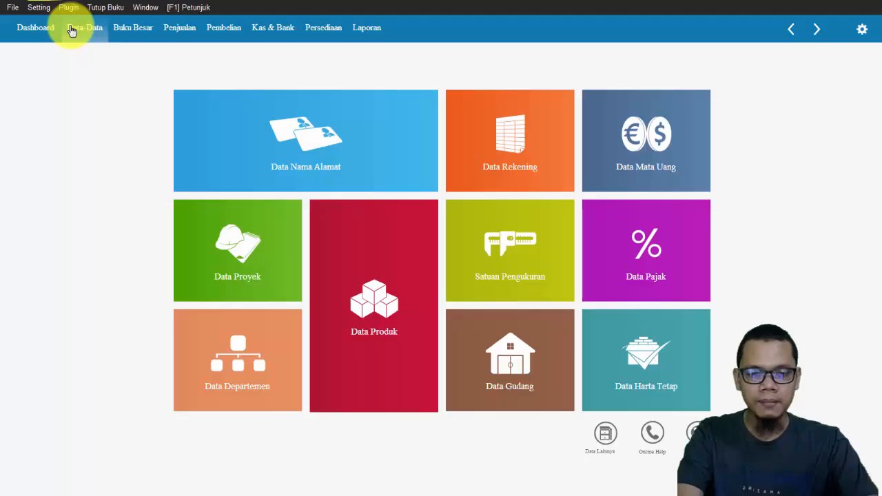